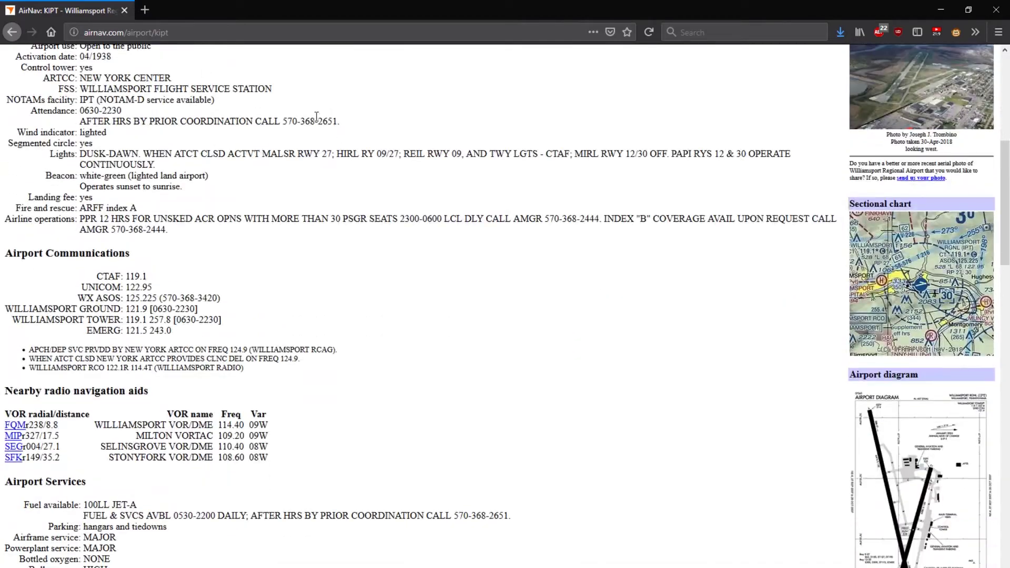
Open the official FAA airport diagram PDF from the KIPT airport page and save it as 00457AD.PDF in Downloads
scroll(683, 191, "up", 3)
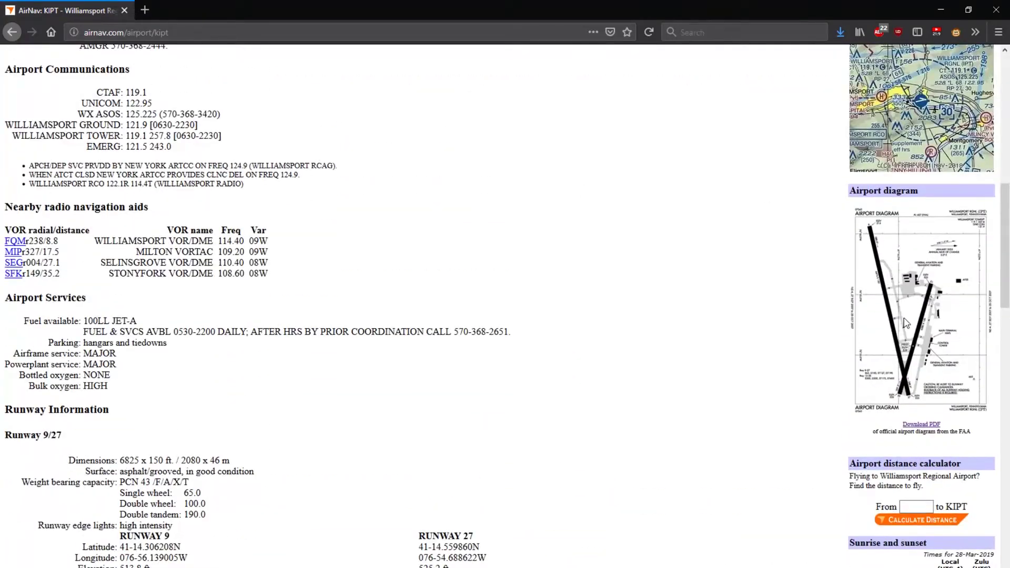
left_click(928, 425)
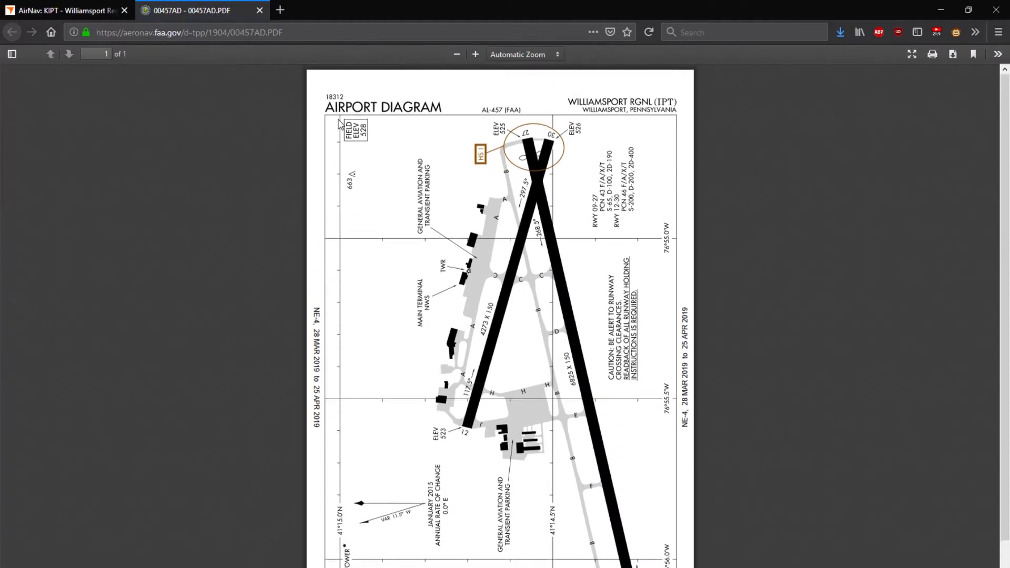
scroll(513, 279, "down", 2)
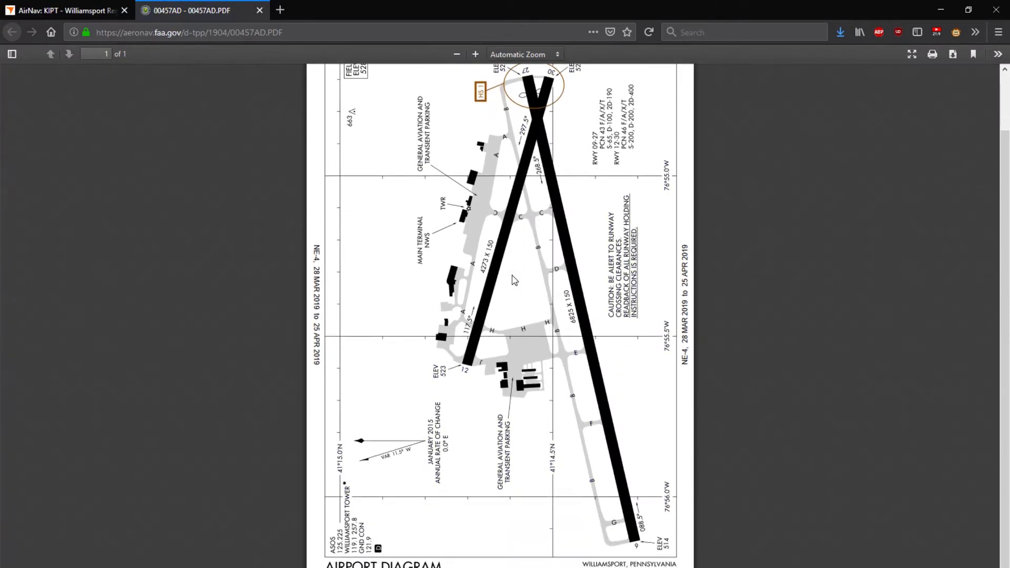
key("ctrl+s")
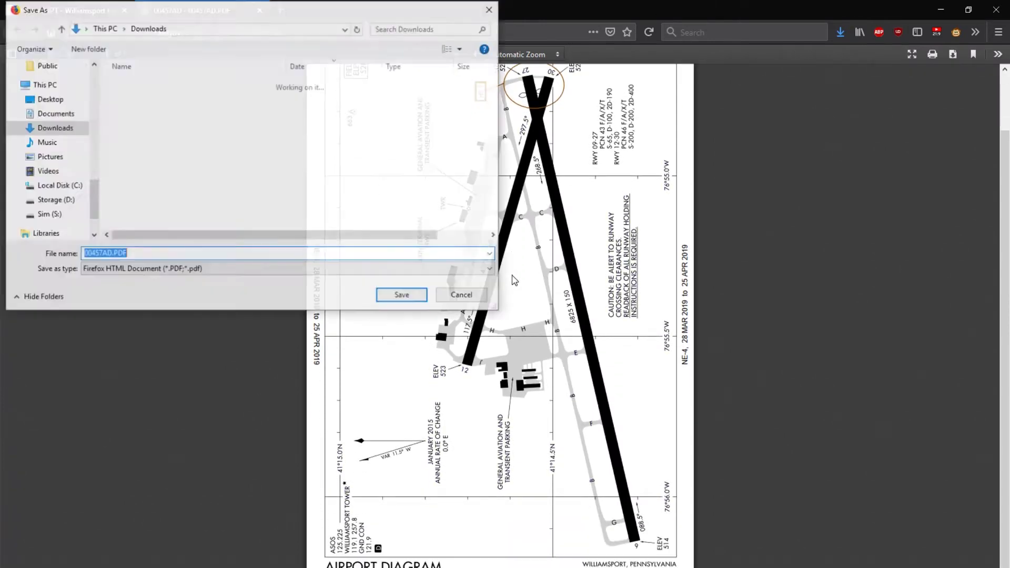
key("Return")
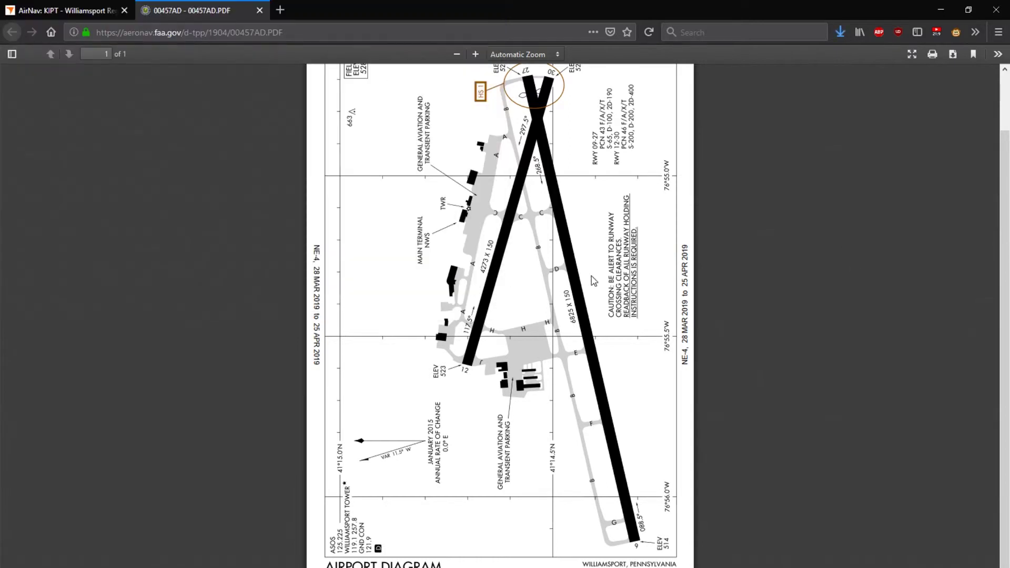
scroll(593, 283, "up", 2)
scroll(496, 320, "down", 2)
scroll(532, 278, "up", 2)
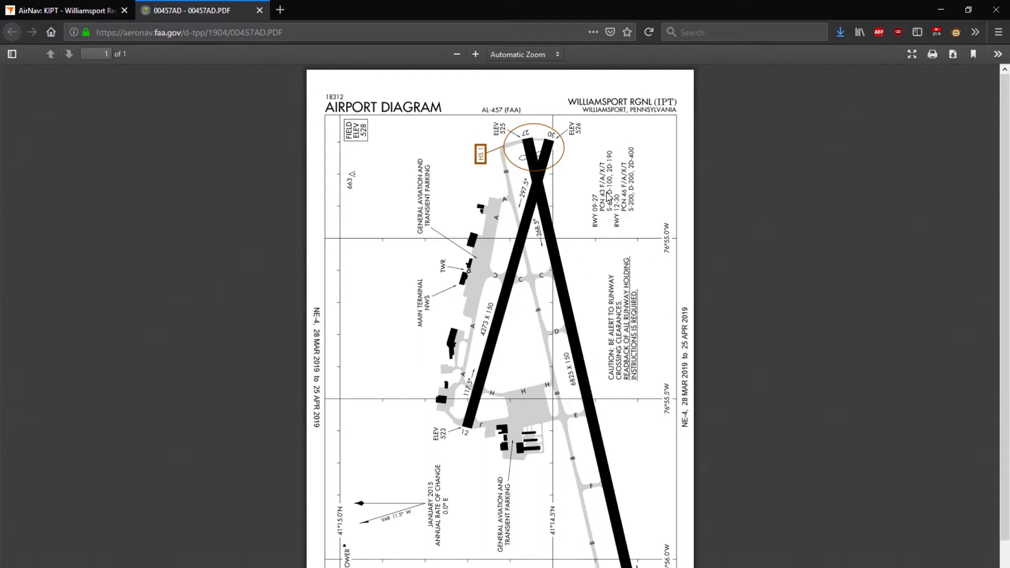
scroll(603, 192, "down", 2)
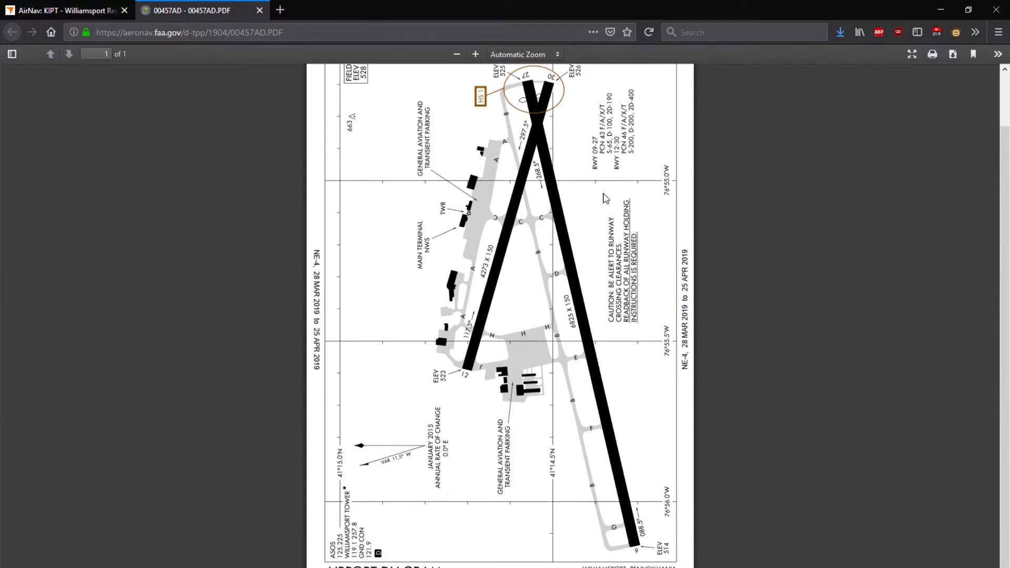
scroll(603, 198, "down", 1)
scroll(515, 273, "up", 3)
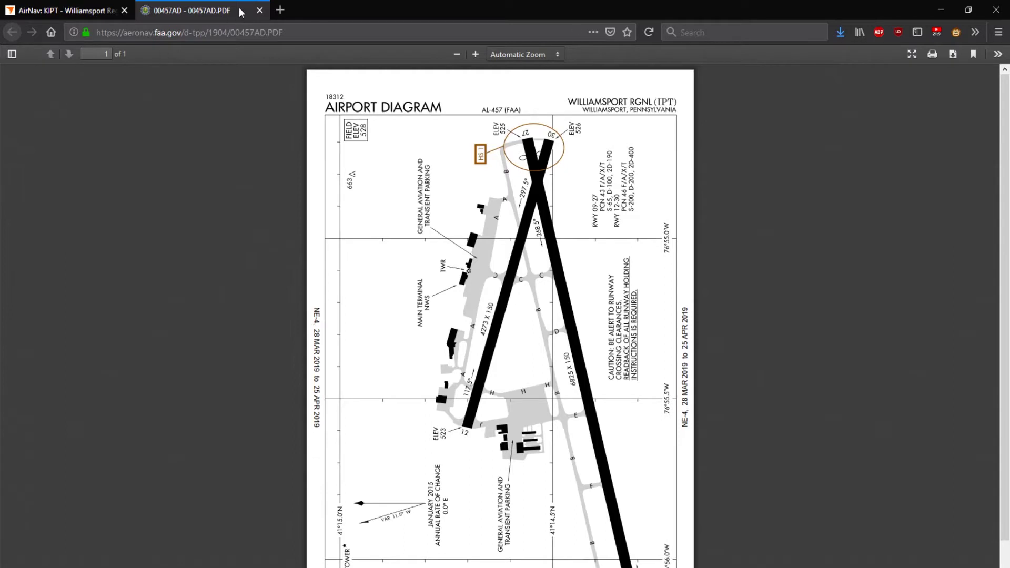
Clear the browser window off the desktop and bring the File Explorer window with the KIPT folder into view
double_click(334, 5)
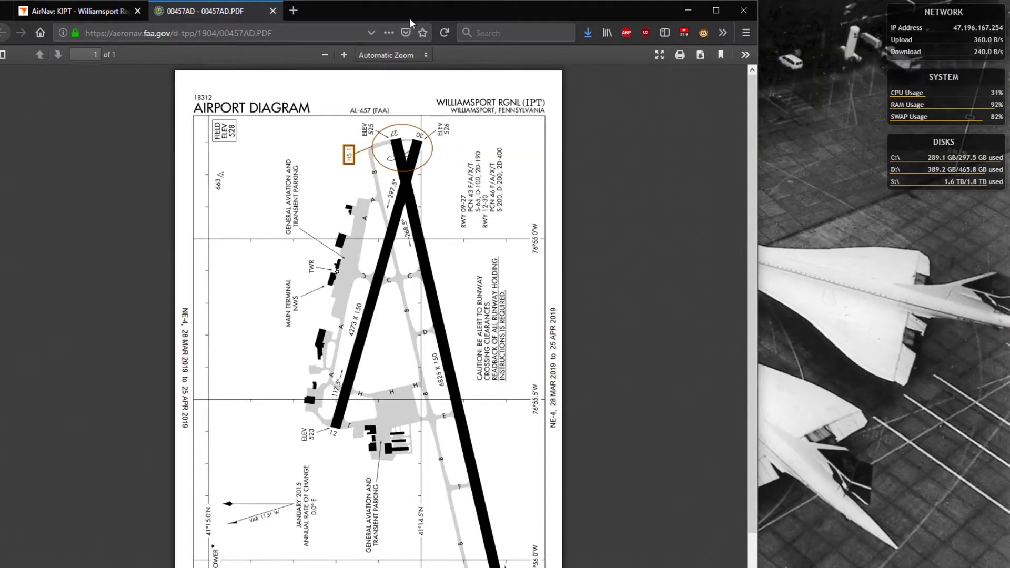
left_click_drag(341, 9, 0, 25)
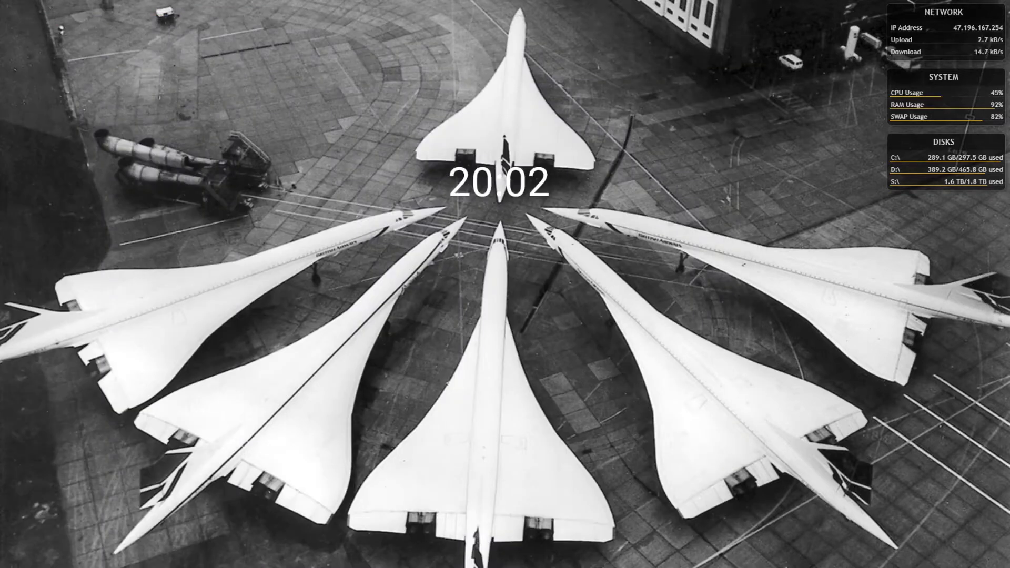
left_click_drag(0, 139, 290, 97)
left_click(282, 226)
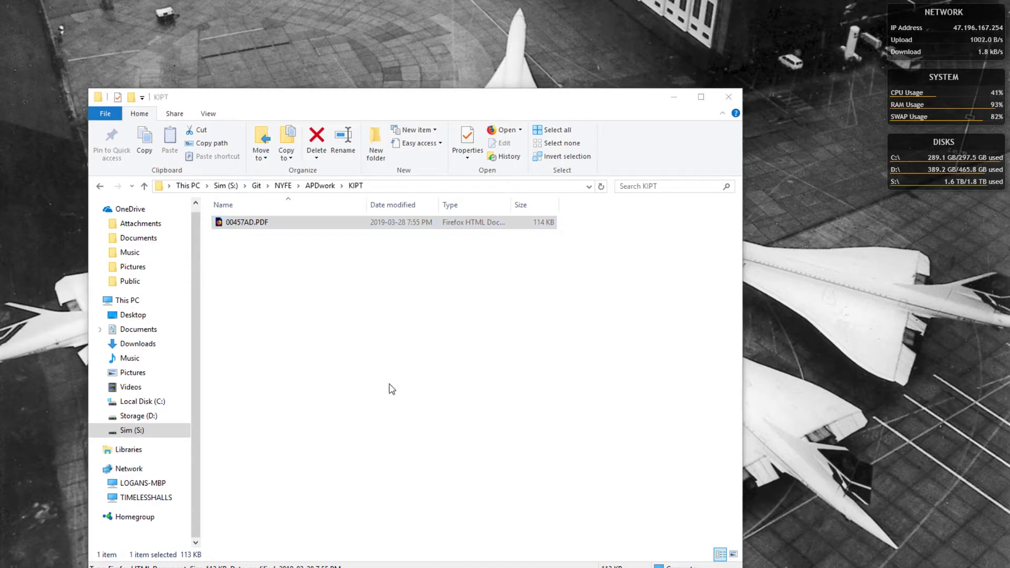
left_click(410, 380)
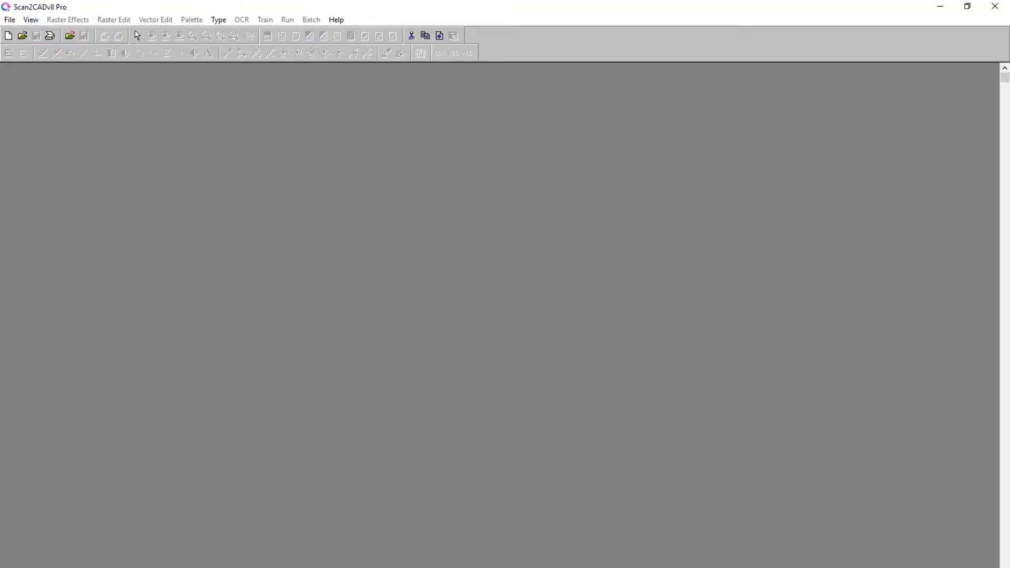
Switch to Scan2CAD and bring up the dialog for loading a PDF file
left_click(10, 20)
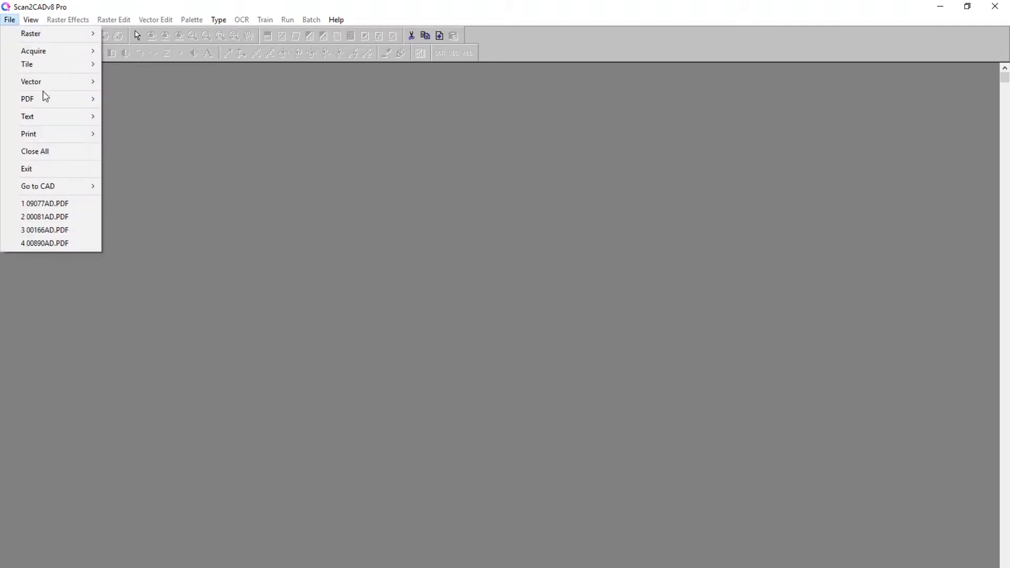
left_click(15, 20)
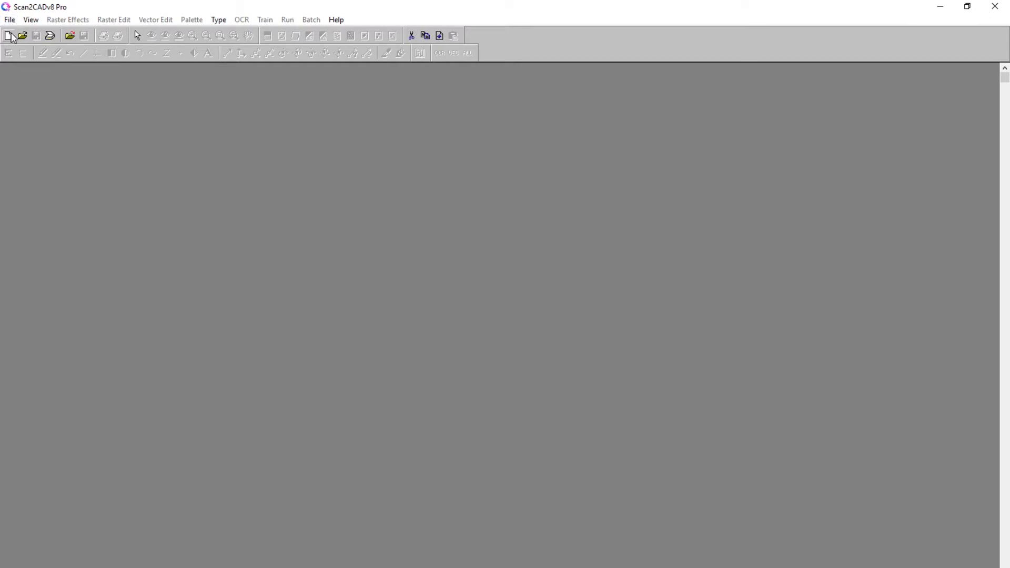
left_click(9, 20)
mouse_move(56, 99)
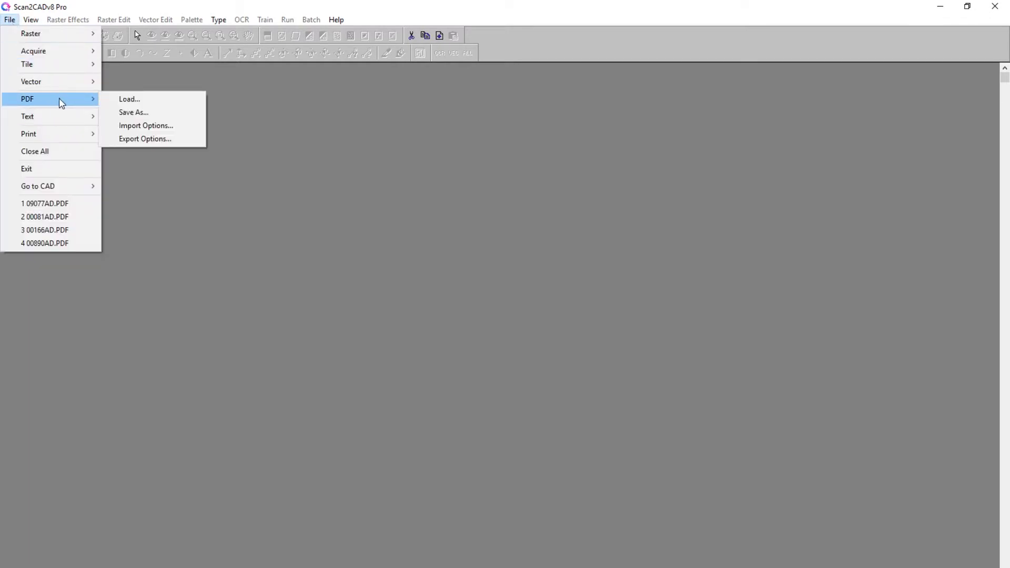
left_click(129, 99)
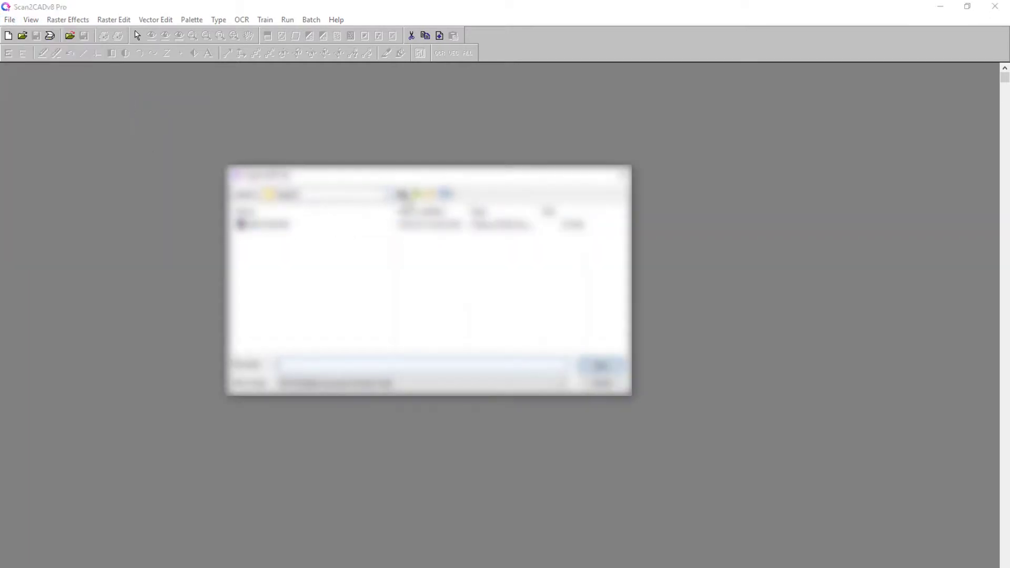
Browse up and over to the KIPT folder inside APDwork and open the airport diagram 00457AD.PDF
left_click(419, 195)
left_click(420, 195)
left_click(420, 195)
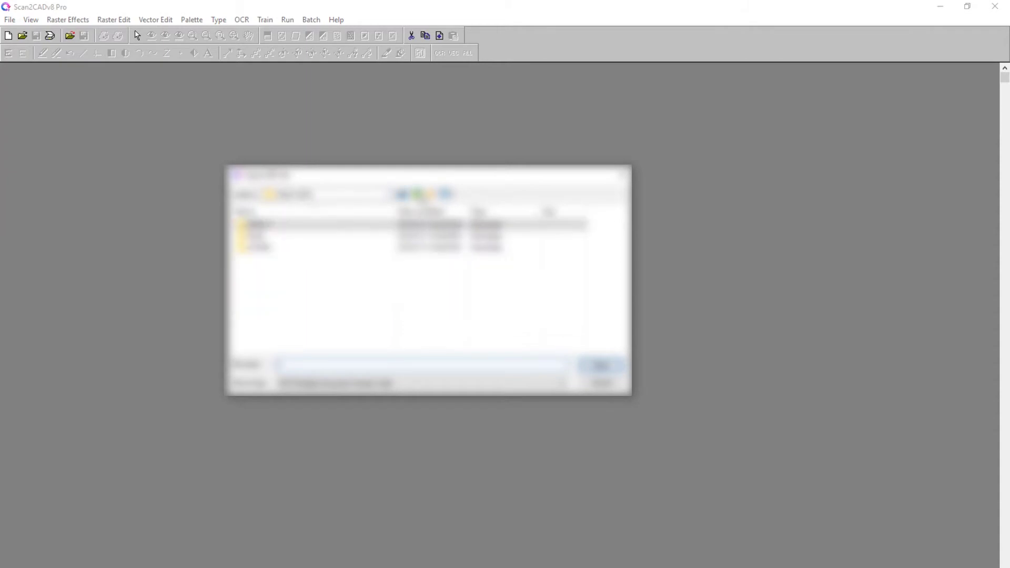
left_click(419, 195)
left_click(419, 195)
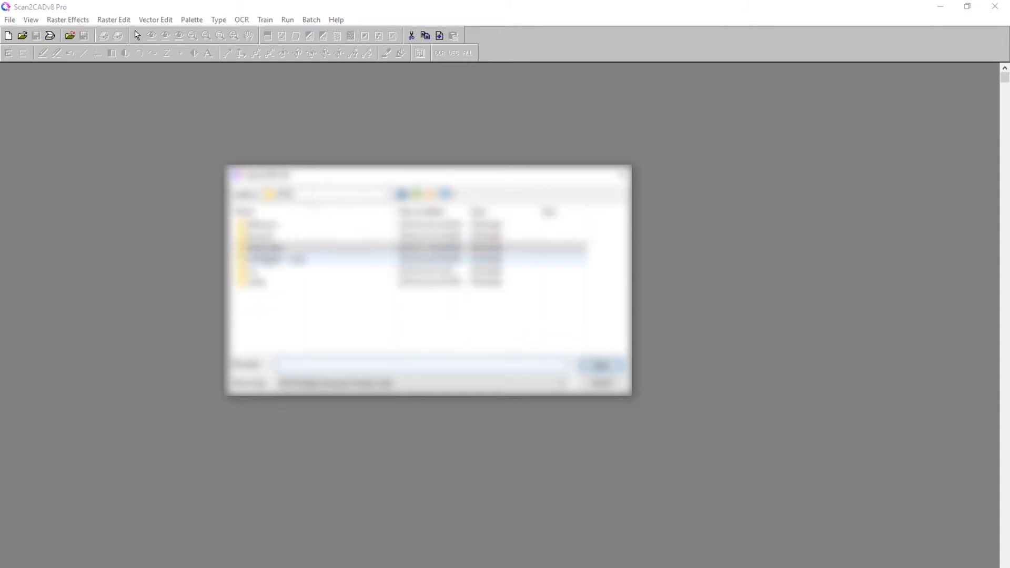
left_click(283, 214)
double_click(278, 227)
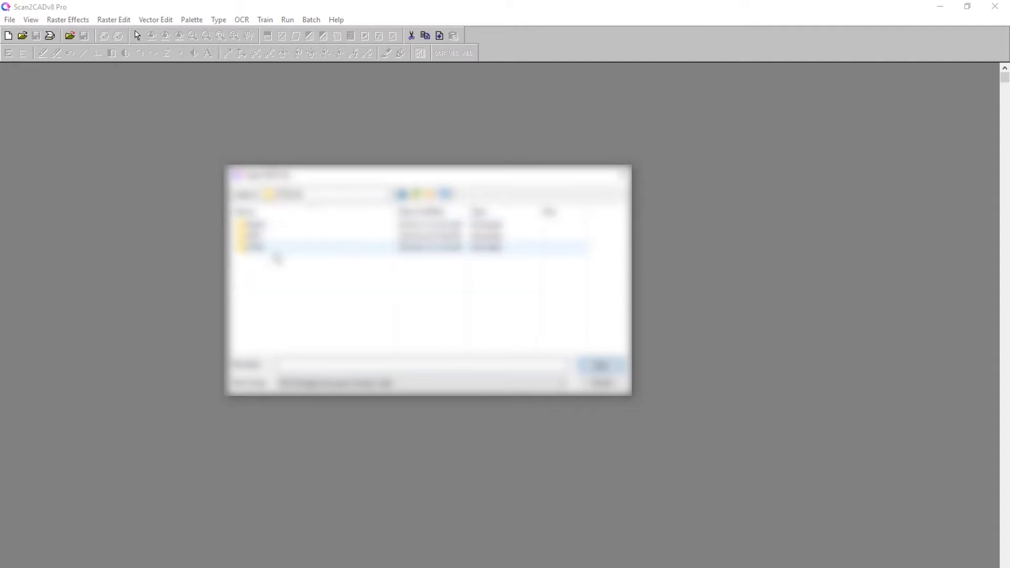
double_click(268, 247)
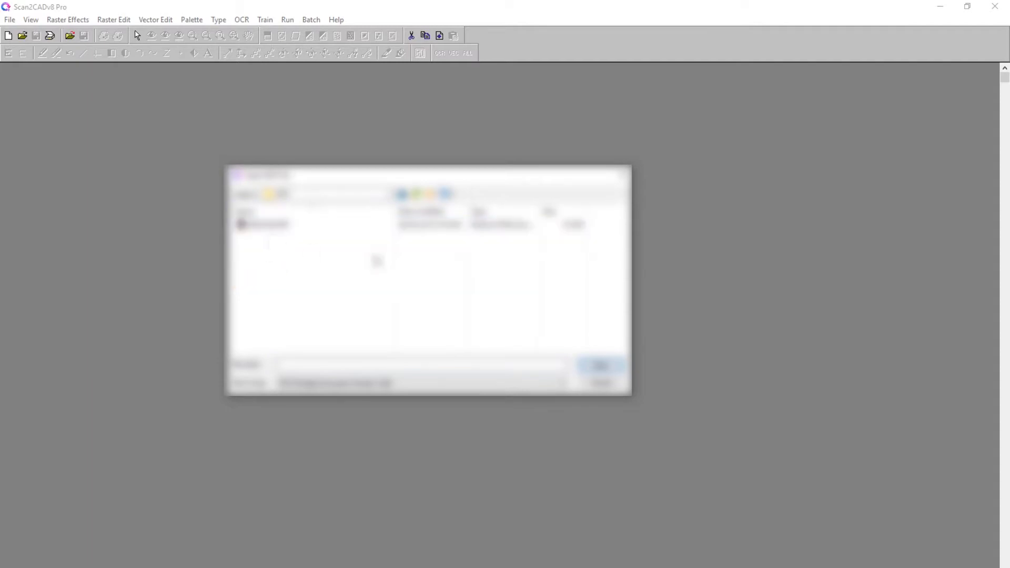
double_click(285, 226)
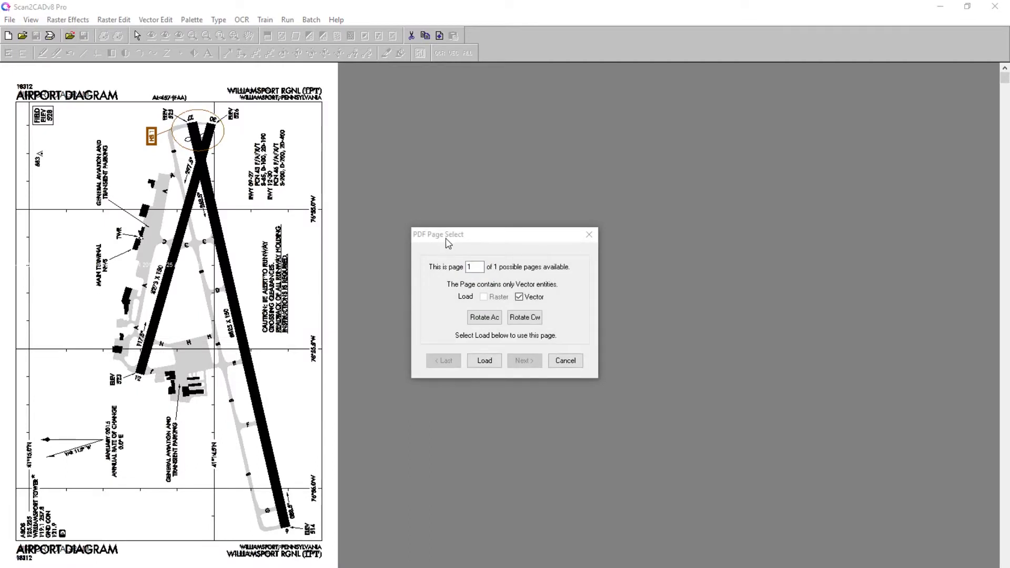
Rotate the PDF page clockwise and load page 1 with its vector entities
left_click_drag(446, 235, 430, 223)
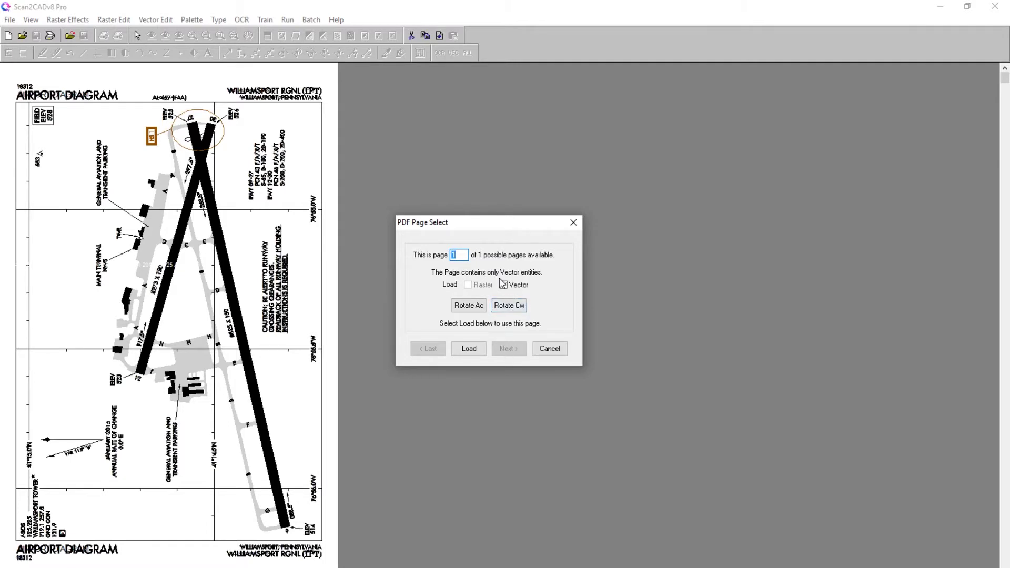
left_click(512, 308)
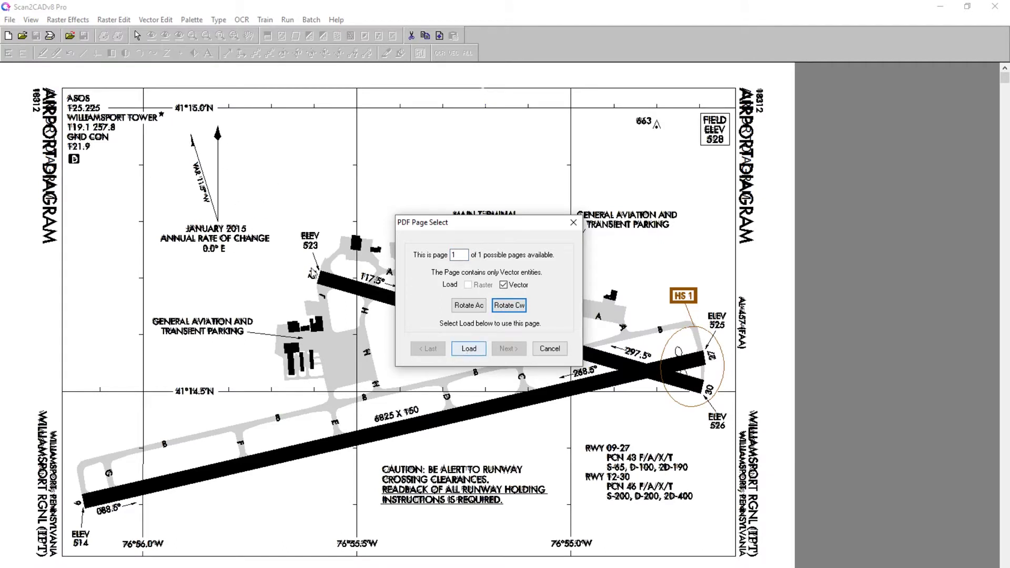
left_click(469, 348)
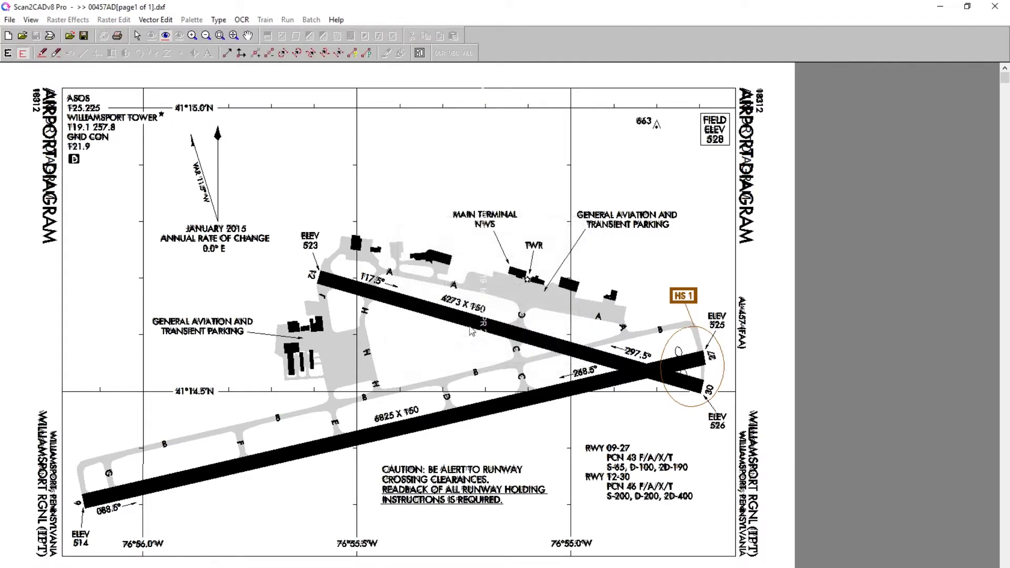
scroll(246, 303, "up", 1)
scroll(262, 289, "down", 1)
scroll(239, 322, "up", 1)
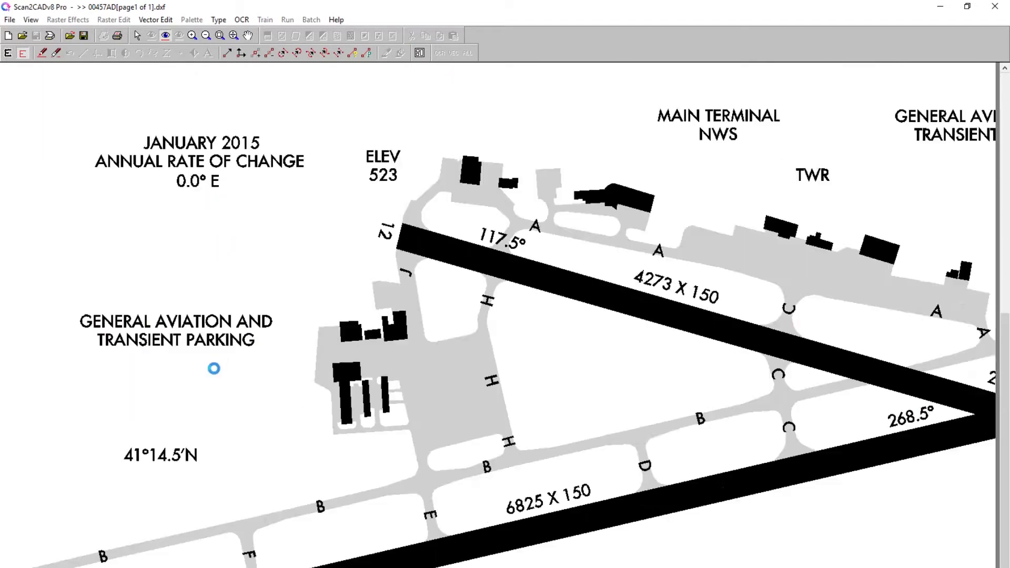
scroll(216, 366, "down", 1)
scroll(483, 295, "up", 1)
scroll(290, 327, "down", 1)
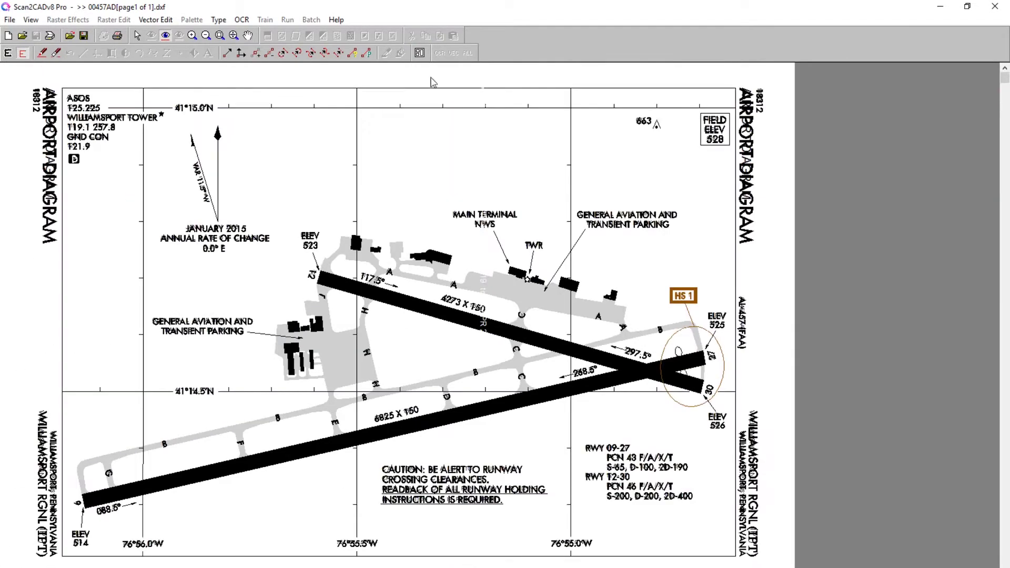
Save the vector drawing as Diagram in DXF (R14 and later) format in the KIPT folder, declining the scaling options
left_click(9, 20)
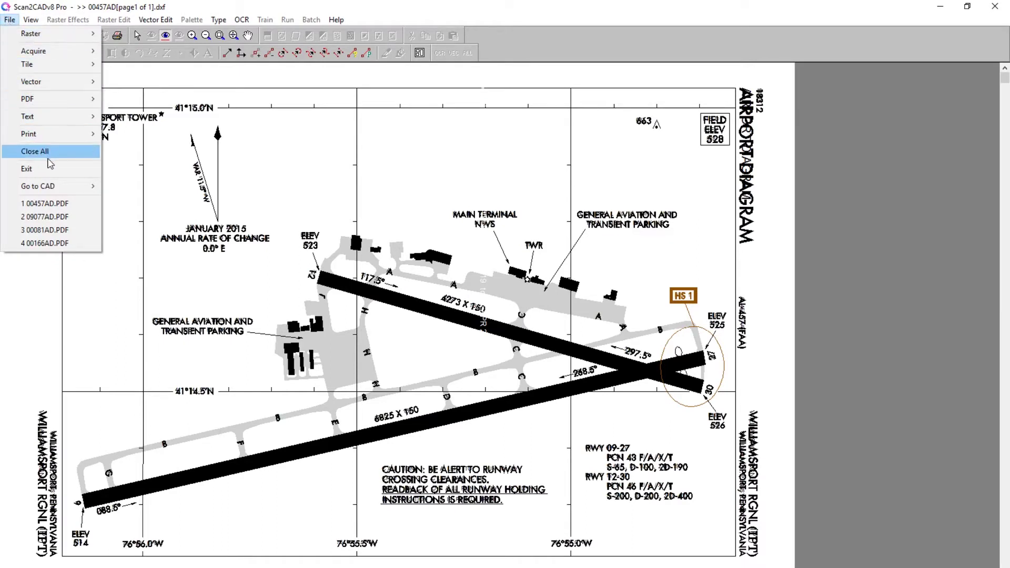
mouse_move(51, 83)
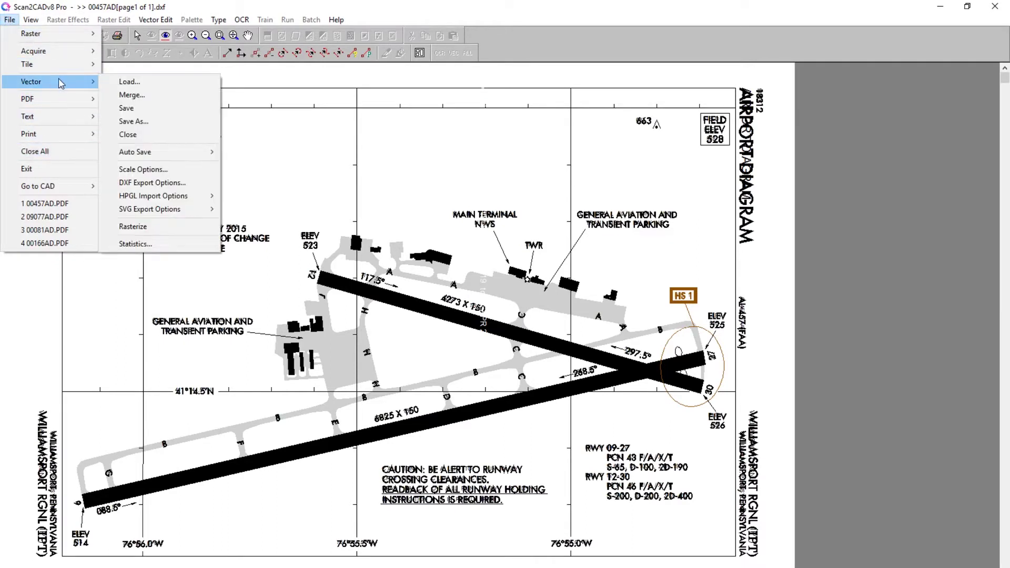
left_click(148, 122)
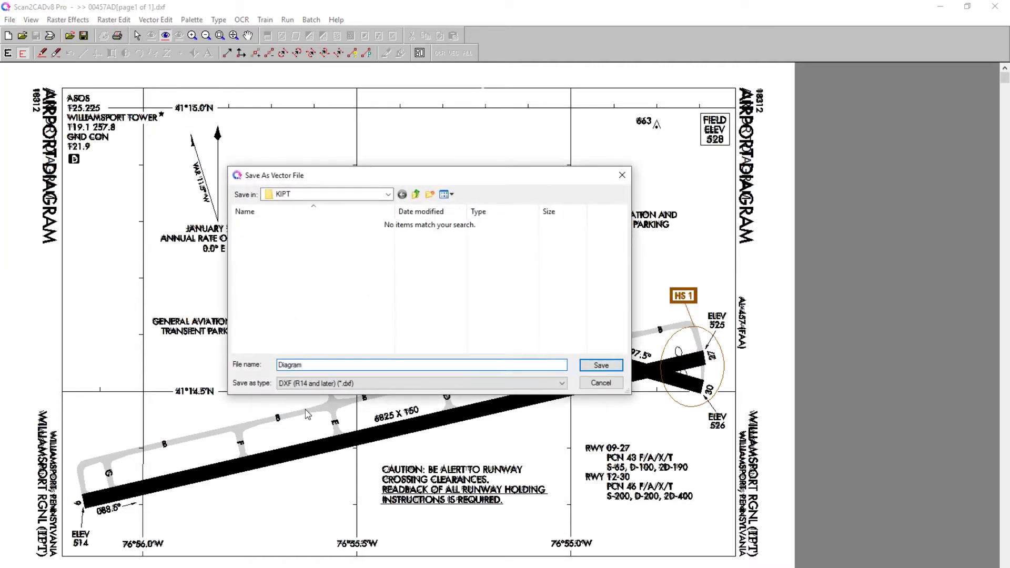
left_click(322, 383)
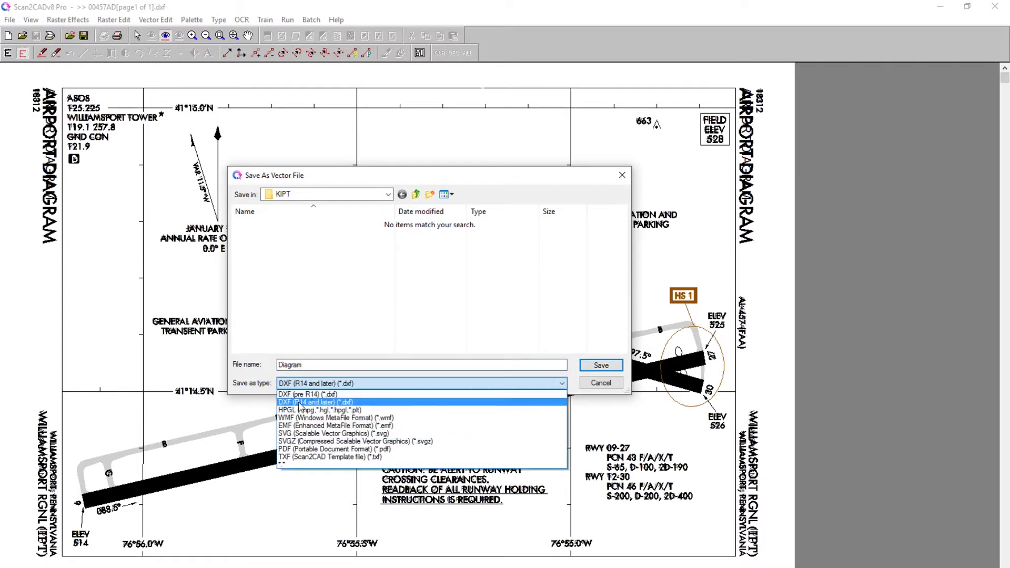
left_click(311, 403)
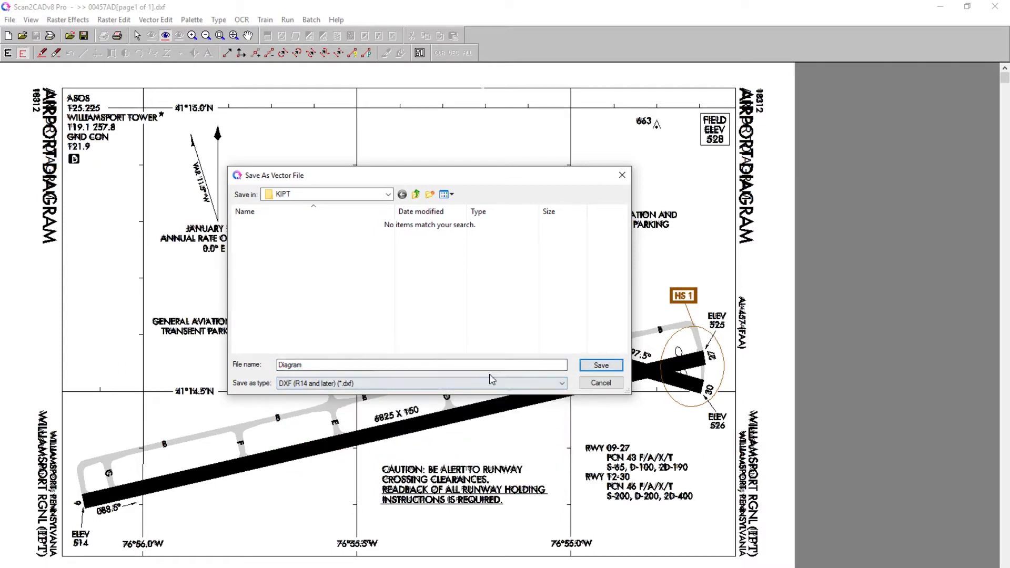
left_click(601, 364)
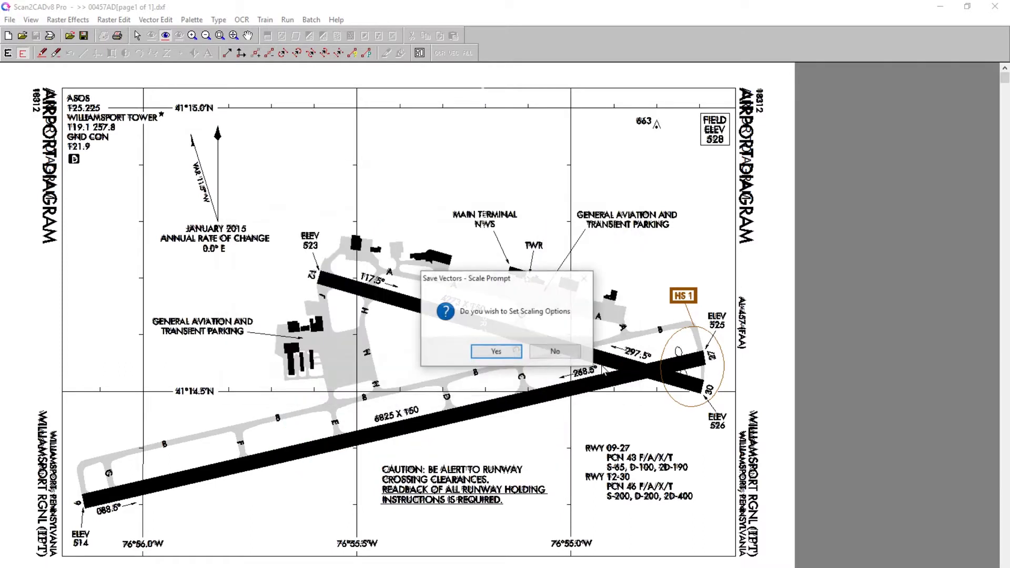
left_click(545, 357)
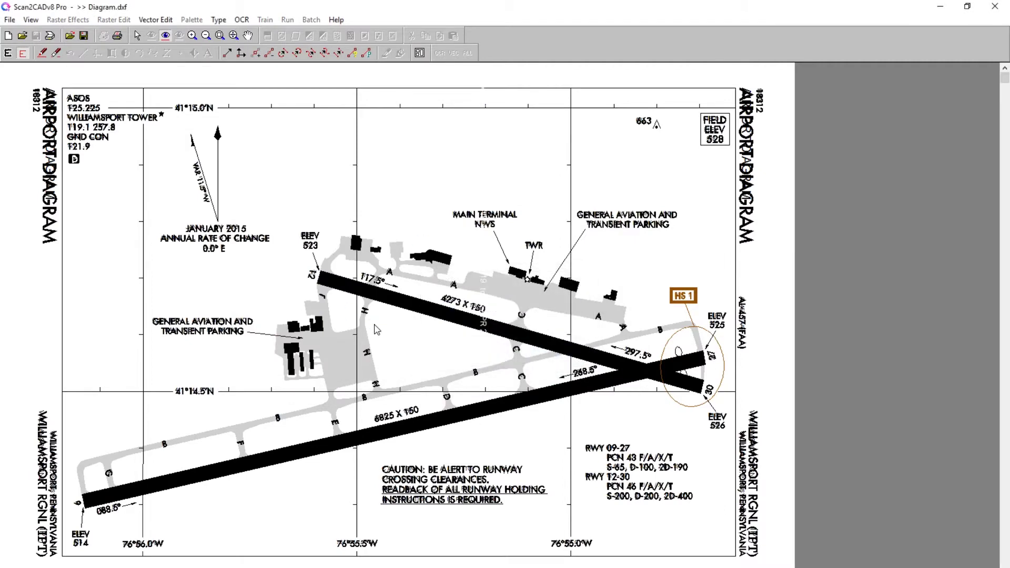
Minimise Scan2CAD, switch to AutoCAD 2019 and maximise its window
left_click(939, 6)
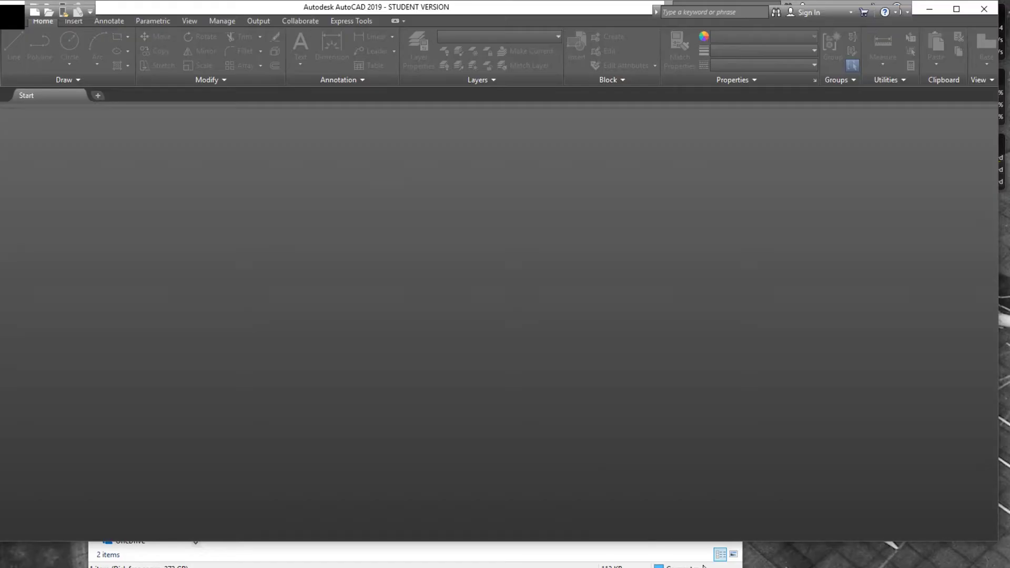
double_click(137, 11)
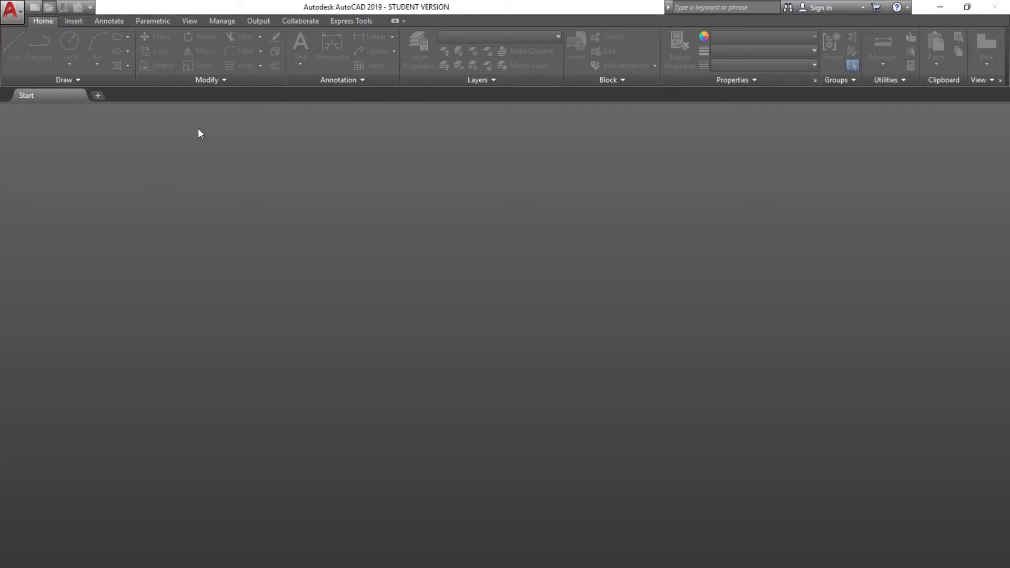
Browse to the KIPT folder, show DXF files and open Diagram.dxf
key("ctrl+o")
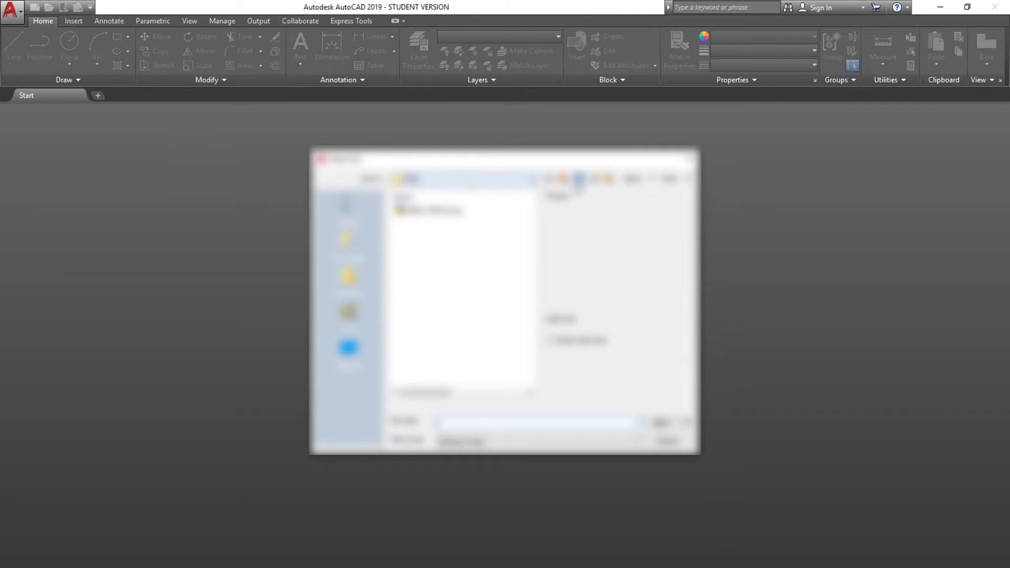
left_click(564, 180)
left_click(563, 180)
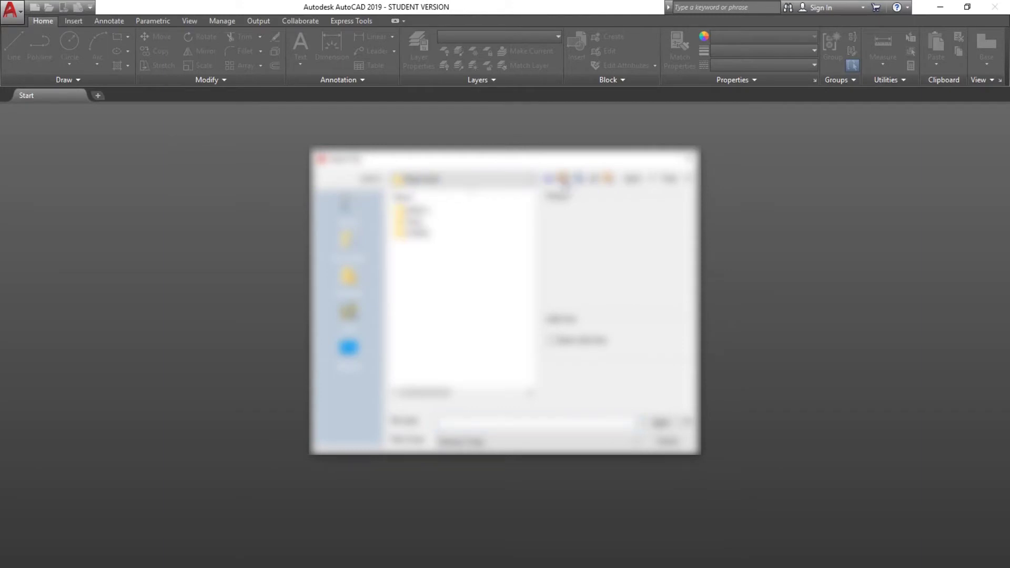
left_click(563, 180)
left_click(564, 180)
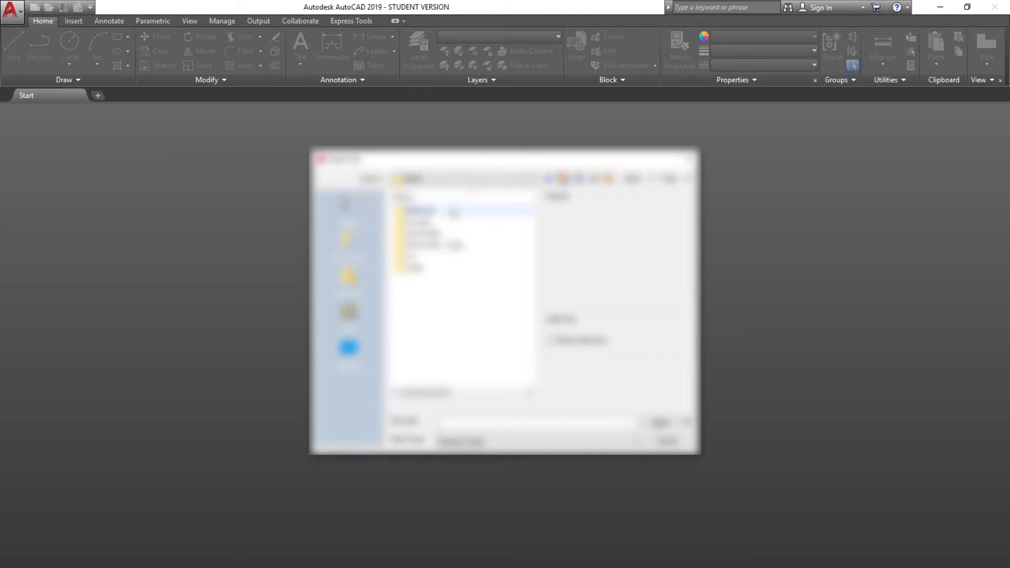
double_click(451, 212)
double_click(436, 223)
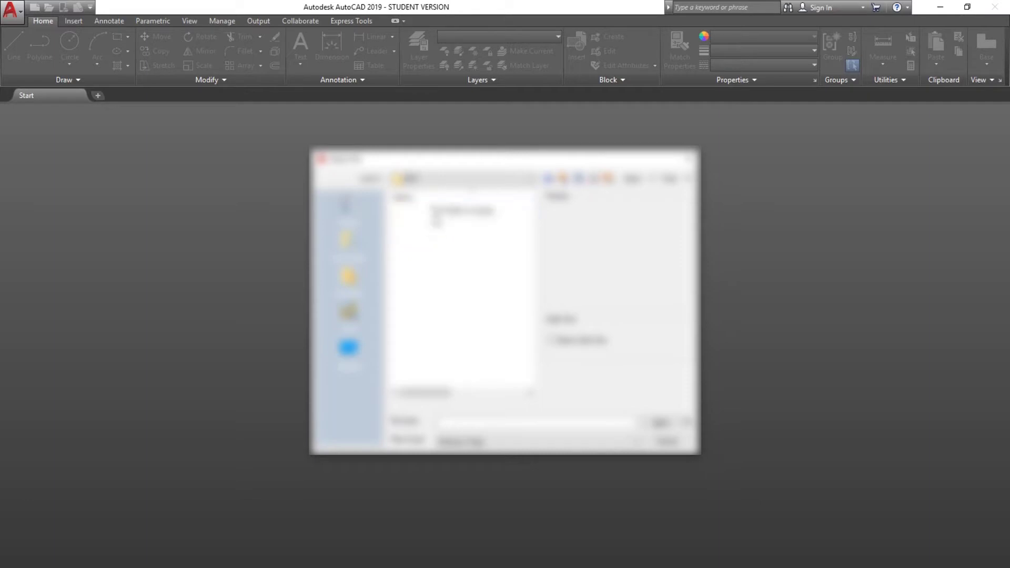
left_click(525, 442)
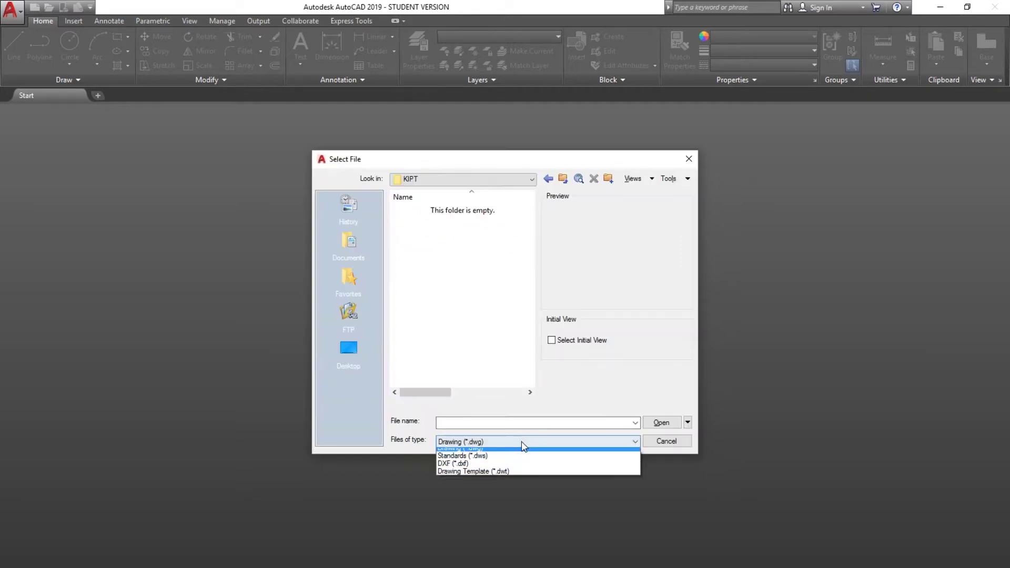
left_click(499, 474)
double_click(415, 214)
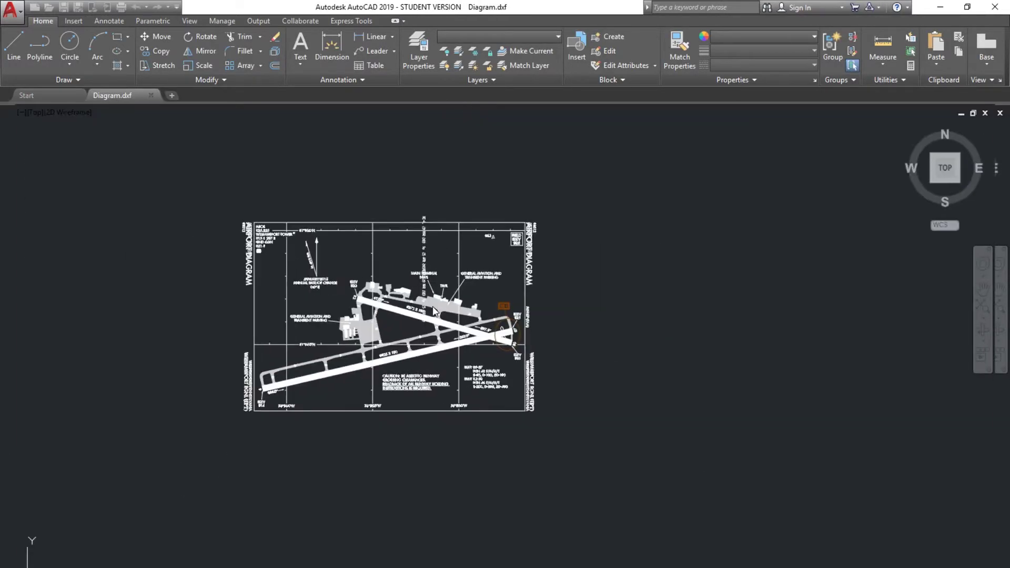
Delete the upper-left border lines, AIRPORT DIAGRAM title, frequency text, north arrows and annual rate of change note from the diagram
scroll(389, 300, "up", 3)
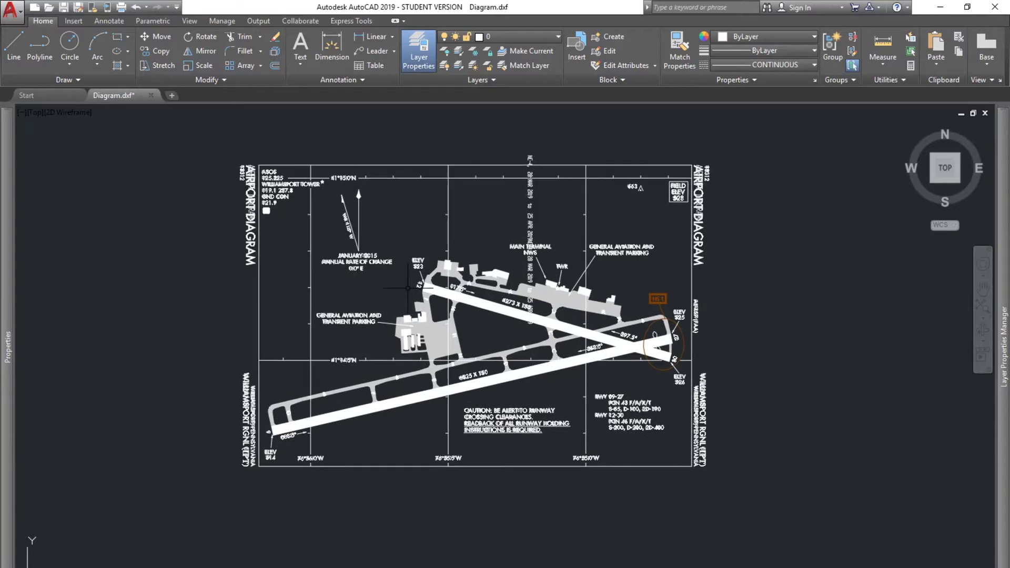
scroll(407, 288, "up", 5)
scroll(490, 284, "down", 3)
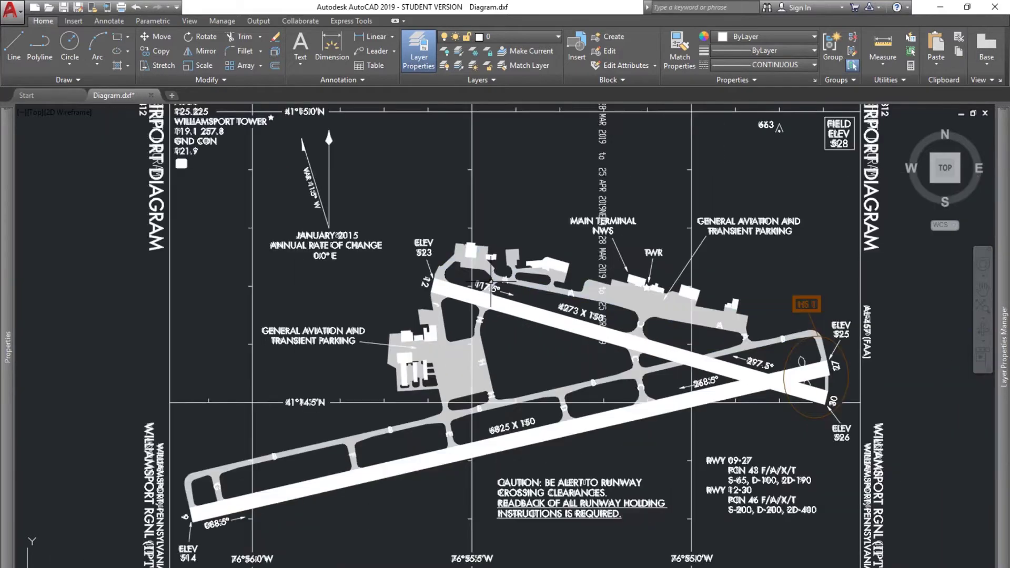
middle_click_drag(491, 284, 489, 317)
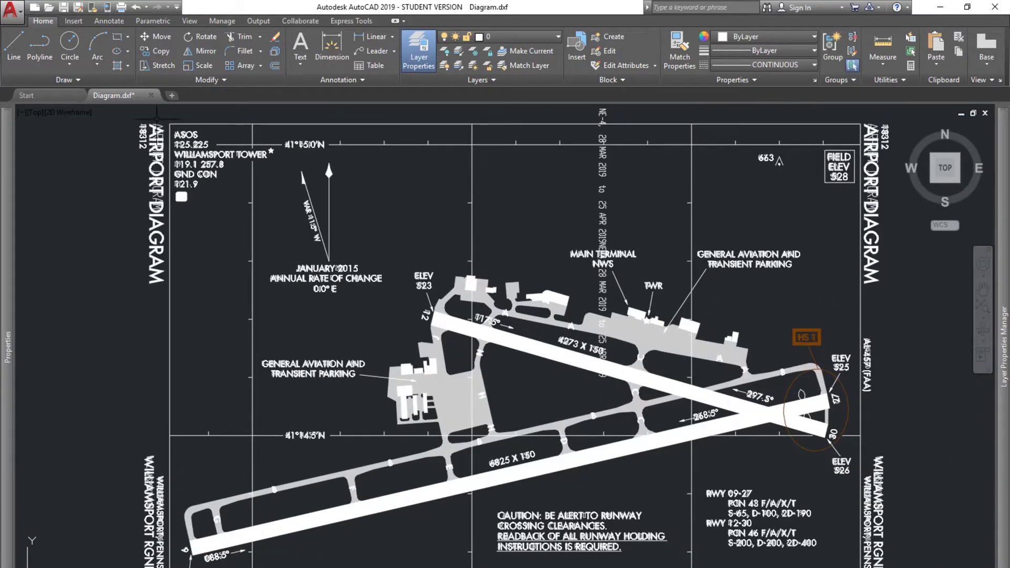
mouse_move(102, 301)
left_mouse_down()
mouse_move(157, 121)
mouse_move(326, 316)
mouse_move(399, 158)
mouse_move(313, 127)
left_mouse_up()
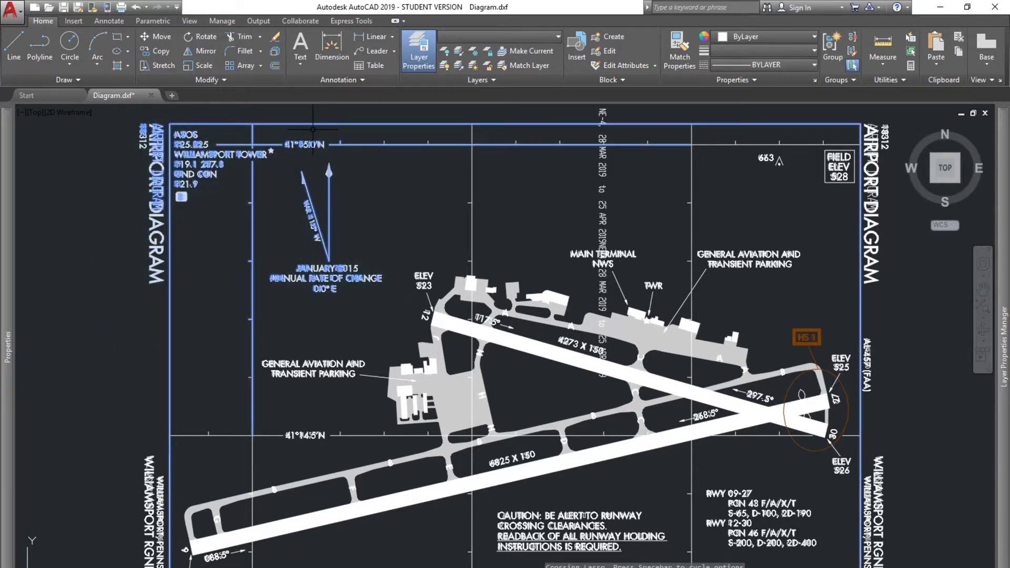
left_click_drag(313, 129, 314, 129)
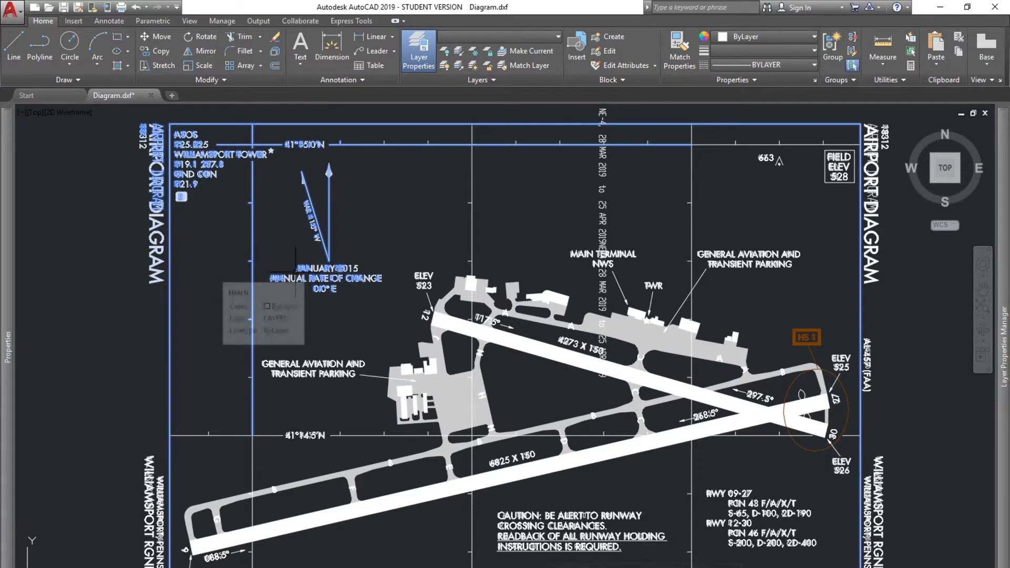
key("Delete")
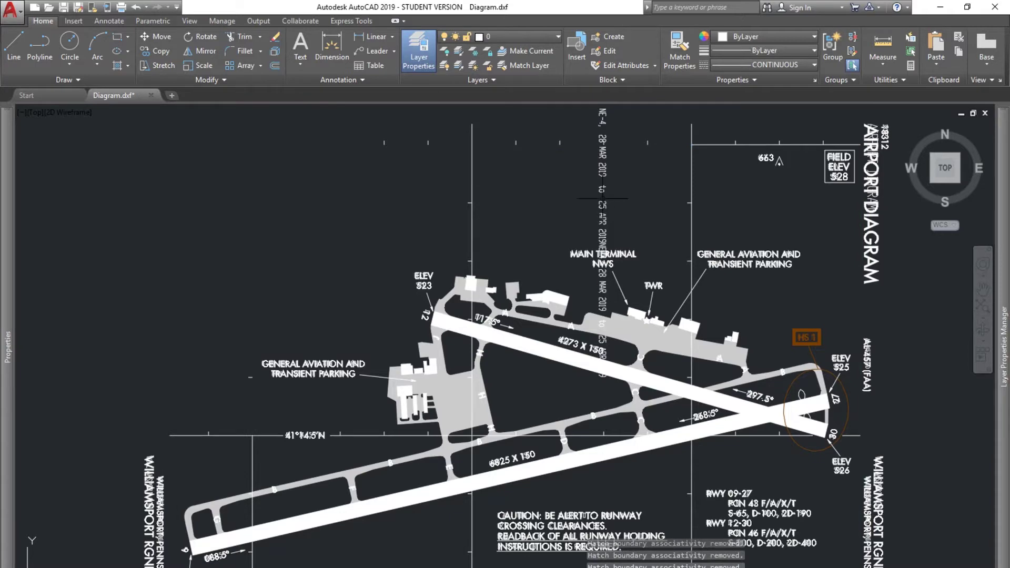
Delete the vertical date text and the upper-right title, field elevation box, grid line and general aviation parking label
left_click(602, 202)
key("Delete")
scroll(373, 231, "down", 2)
left_click_drag(765, 145, 613, 142)
left_click(724, 153)
left_click(554, 266)
key("Delete")
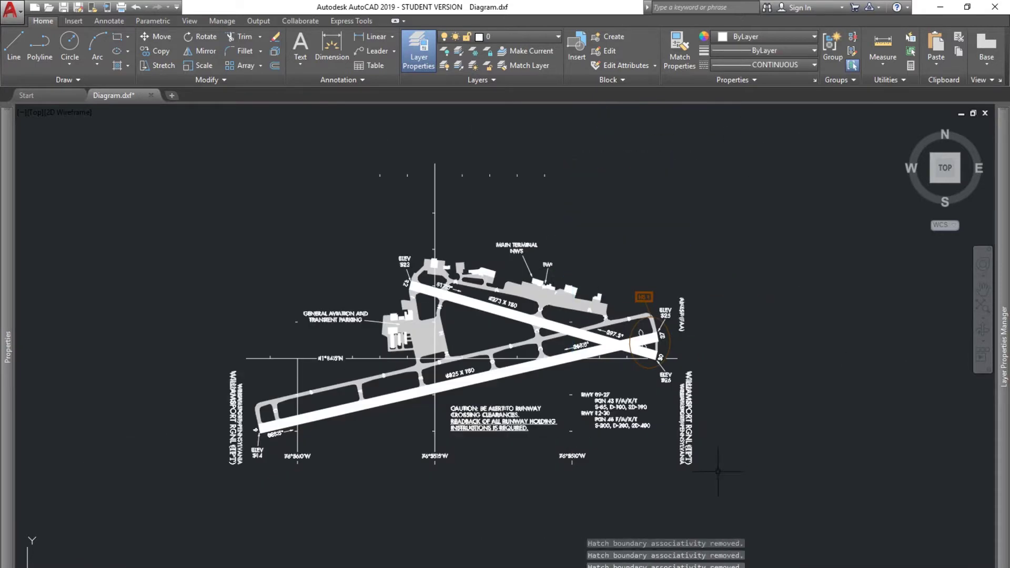
Delete the RWY data notes, the lower-left airport name titles, the ELEV 514 label and the 76°36.0'W label
key("Escape")
key("Escape")
key("Escape")
left_click(472, 384)
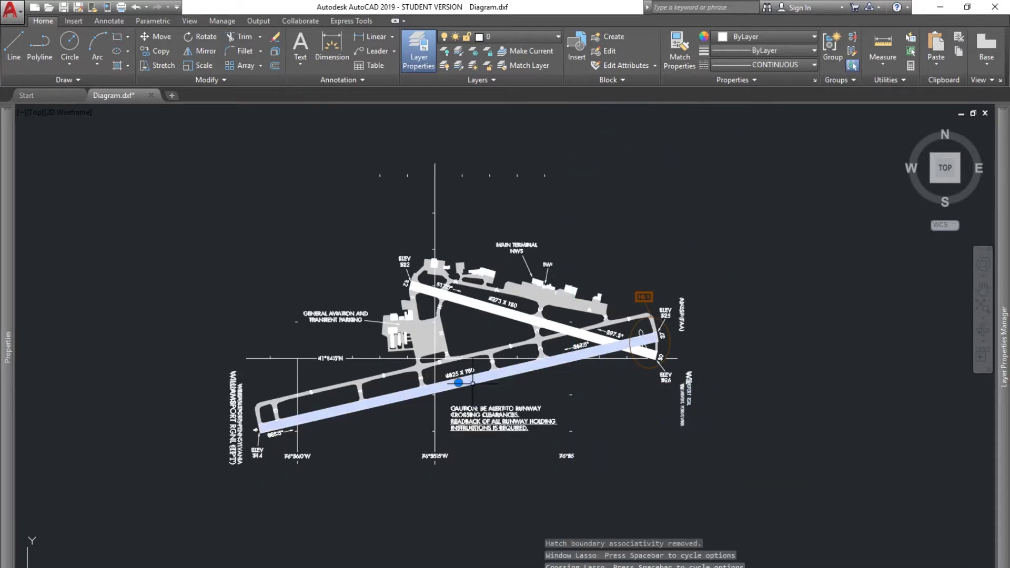
key("Escape")
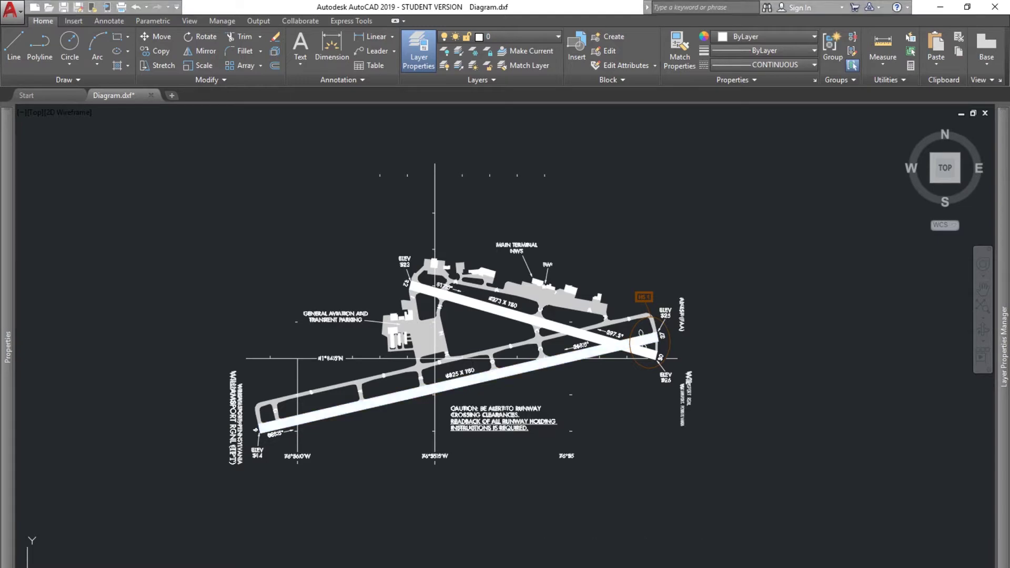
middle_click_drag(400, 393, 406, 343)
left_click(230, 289)
left_click(259, 442)
key("Delete")
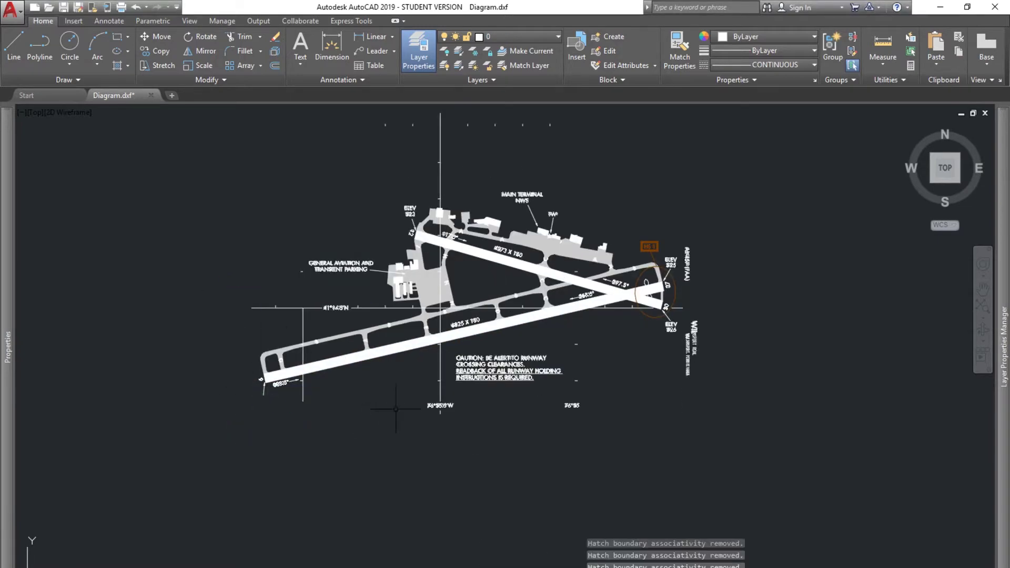
Delete the caution note, the remaining longitude labels, the main terminal and TWR labels, and the leftover title text beside the runway ends
left_click(381, 441)
left_click(607, 339)
key("Delete")
left_click(708, 227)
left_click(679, 291)
key("Delete")
Delete the left general aviation parking label, the 41°14.5'N label, the upper tick marks and the central vertical grid line
left_click(275, 140)
left_click(272, 266)
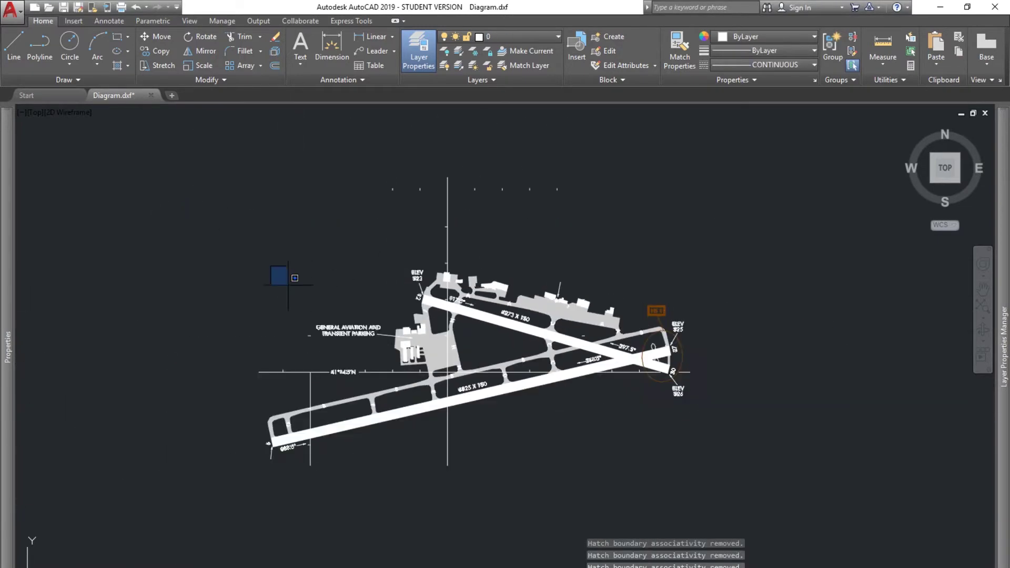
left_click(303, 124)
left_click(578, 242)
key("Delete")
left_click(435, 214)
key("Delete")
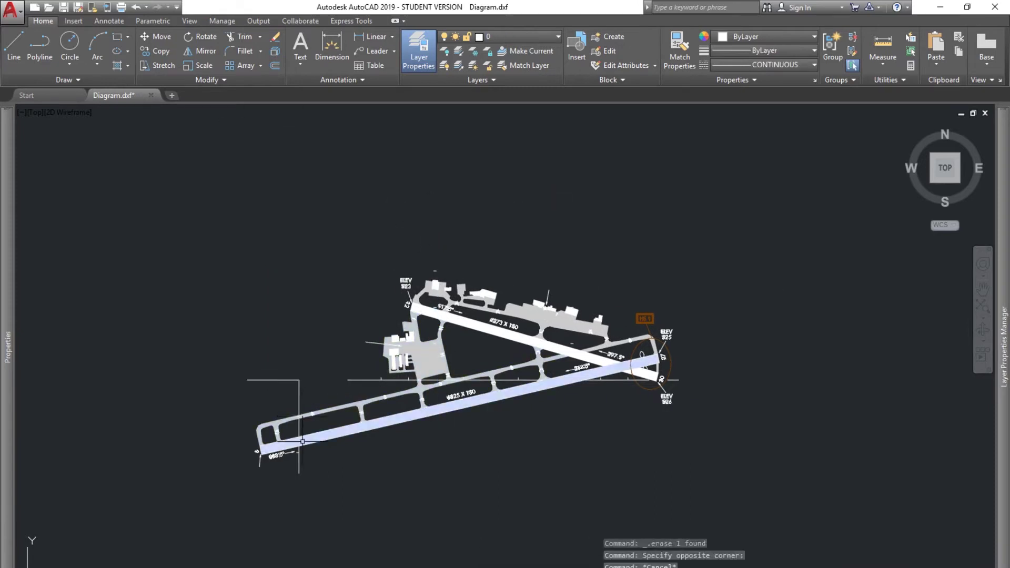
With the 4273 x 150 runway hatch selected, create the layers ASDEX_RWAY, ASDEX_TWAY, ASDEX_BLDG and ASDEX_RAMP
scroll(303, 441, "up", 2)
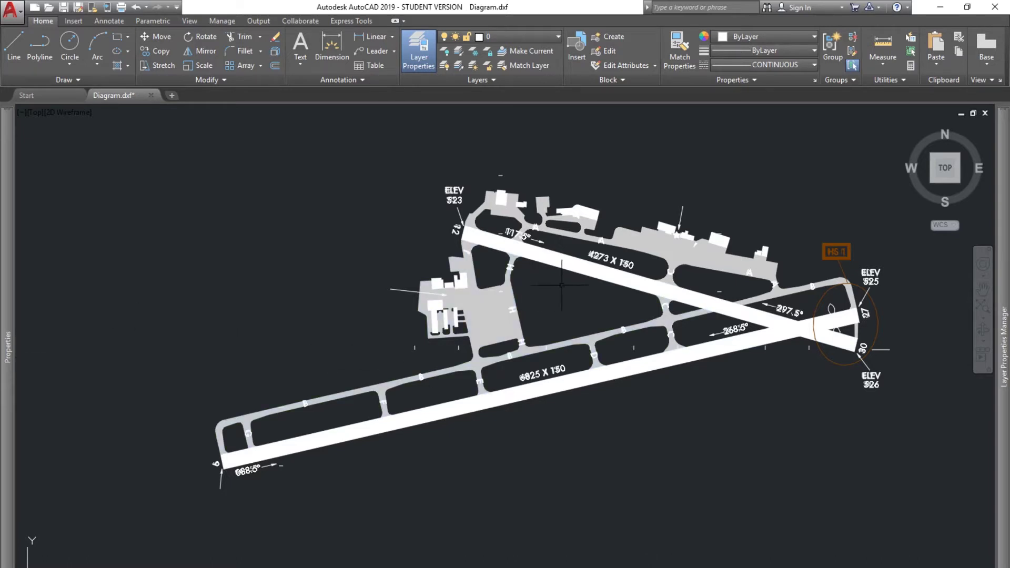
middle_click_drag(529, 289, 500, 286)
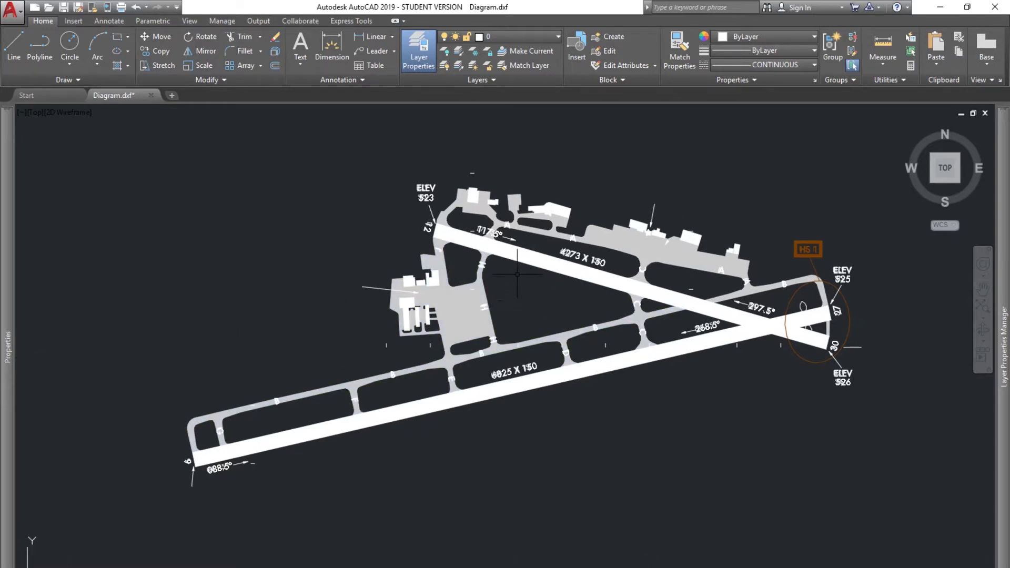
left_click(520, 254)
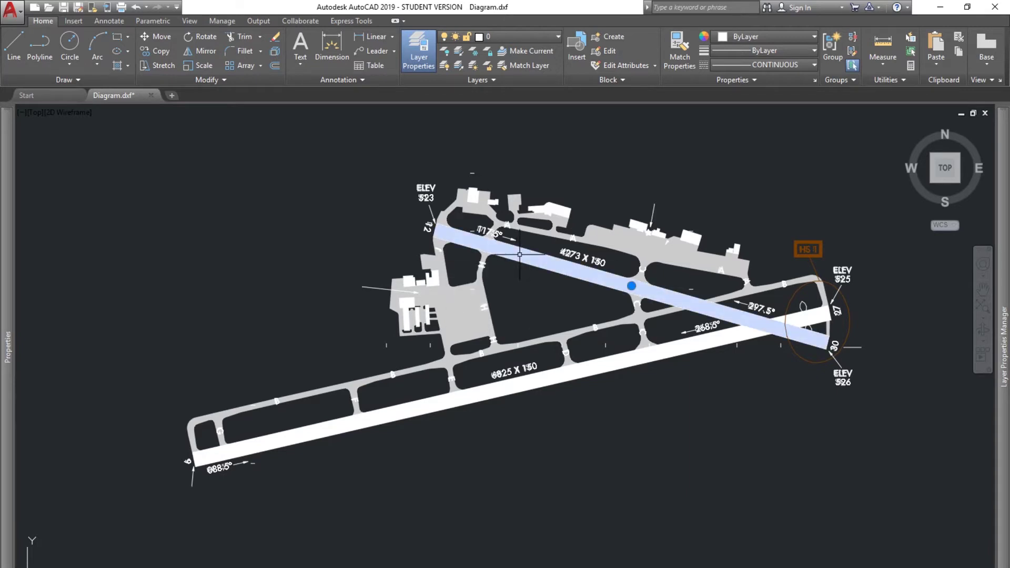
mouse_move(1003, 342)
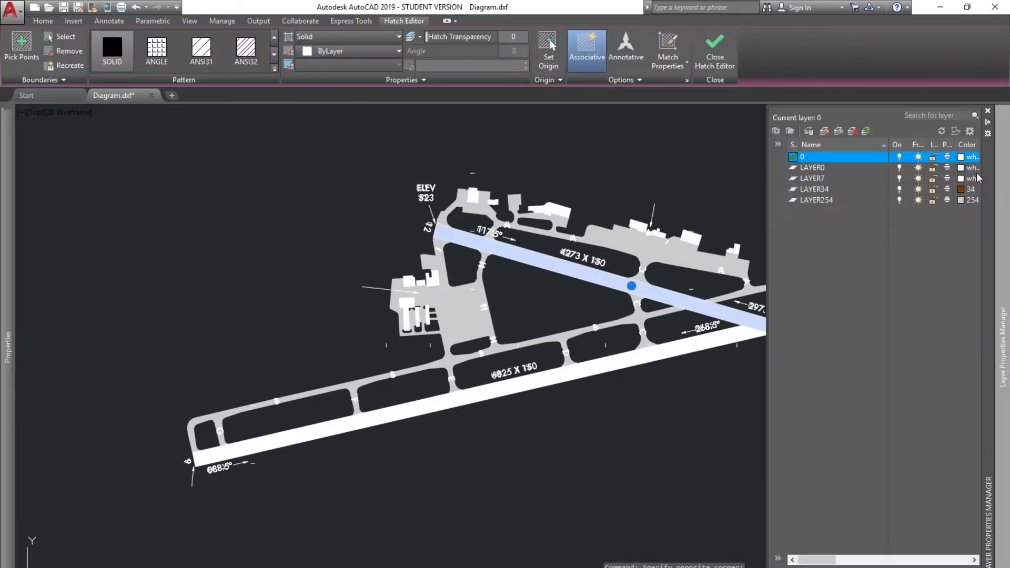
left_click(825, 132)
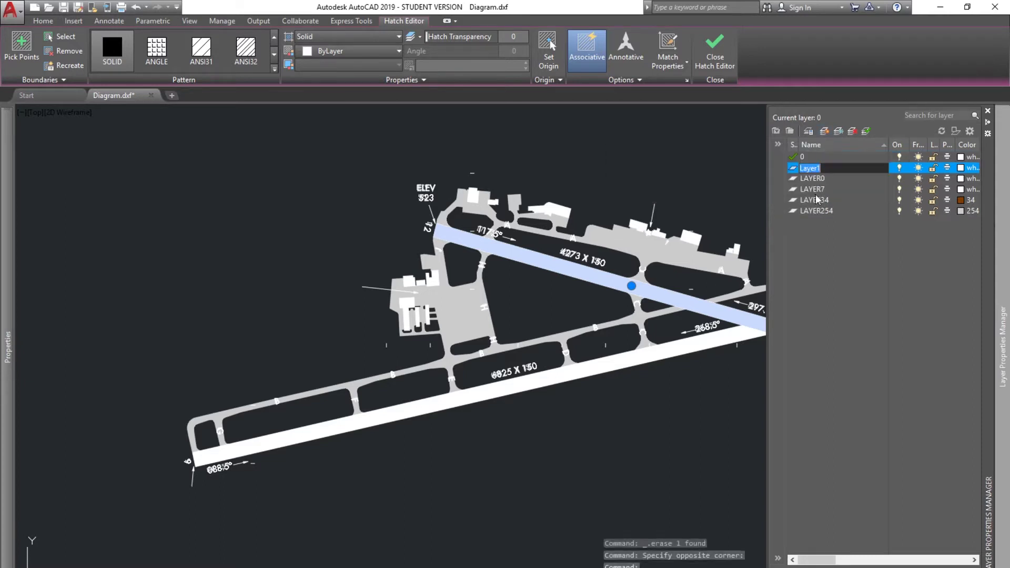
type("ASD")
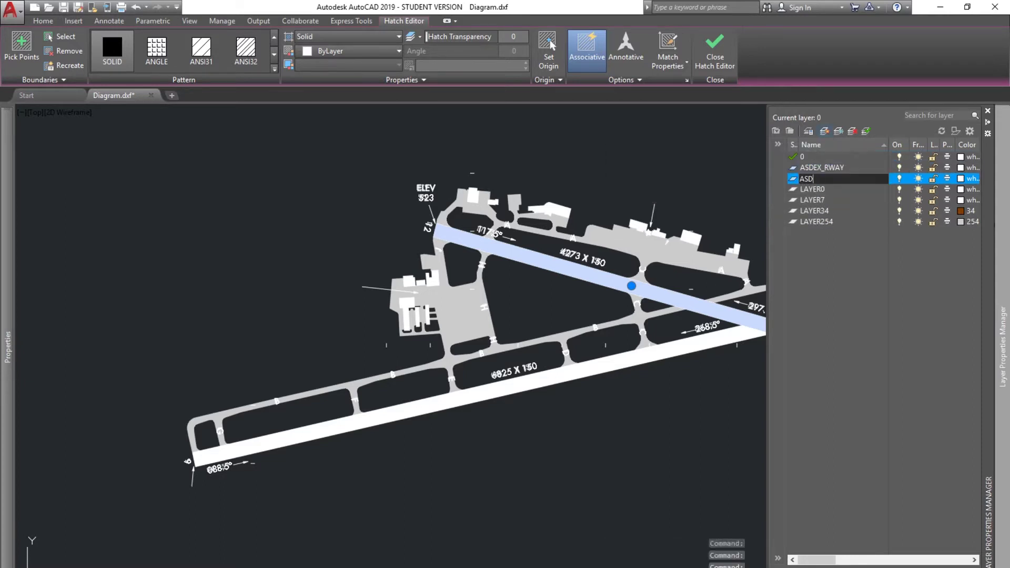
type("EX_RWAY,ASDEX_TWA,ASDEX_BLDG")
left_click(828, 134)
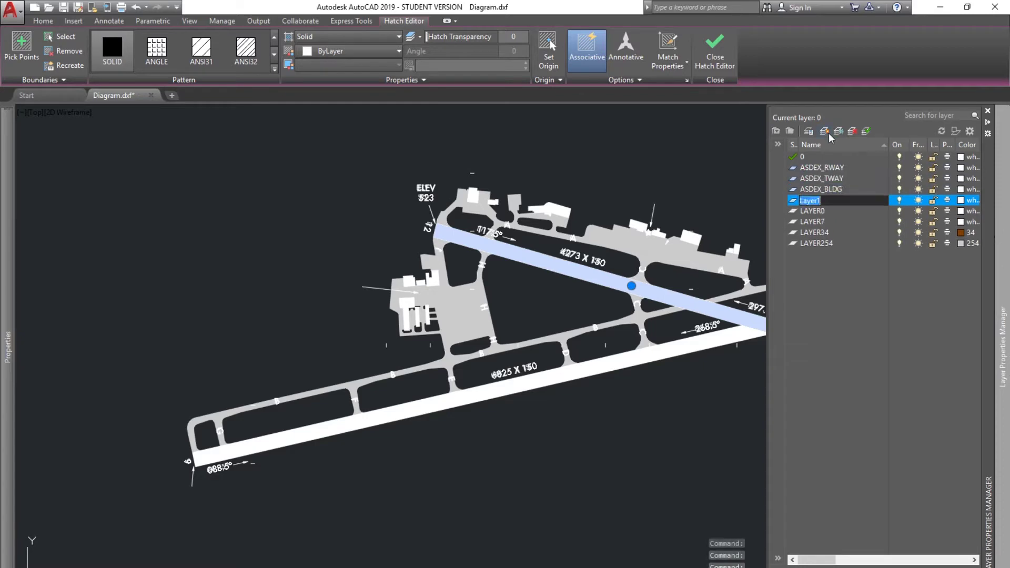
type("ASDEX_RAMP")
key("Return")
Set the layer colors to 152 for ASDEX_RAMP, 194 for ASDEX_BLDG, 154 for ASDEX_TWAY and black for ASDEX_RWAY
left_click(968, 200)
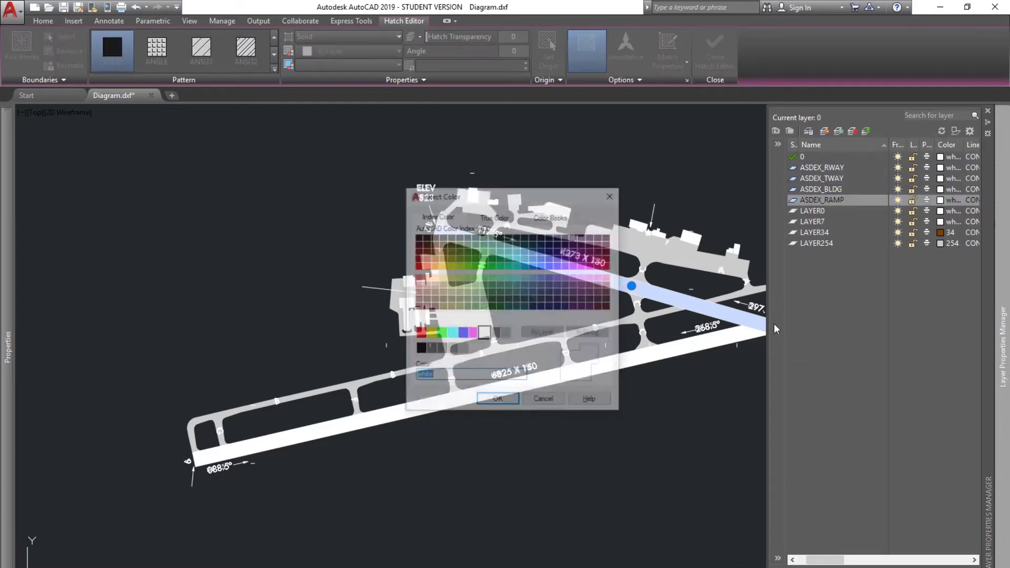
double_click(534, 258)
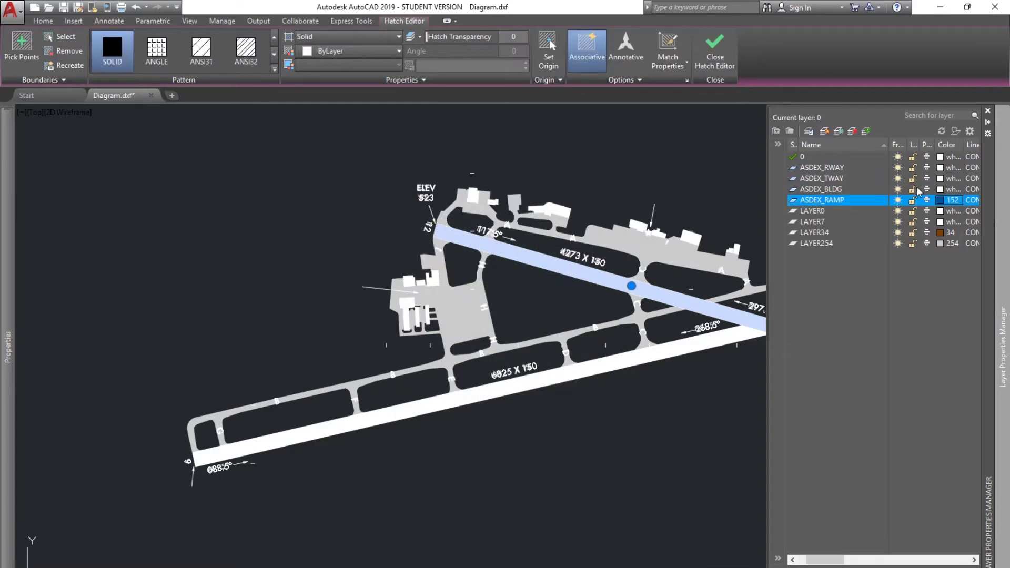
left_click(946, 189)
left_click(567, 251)
left_click(497, 401)
left_click(947, 178)
left_click(533, 251)
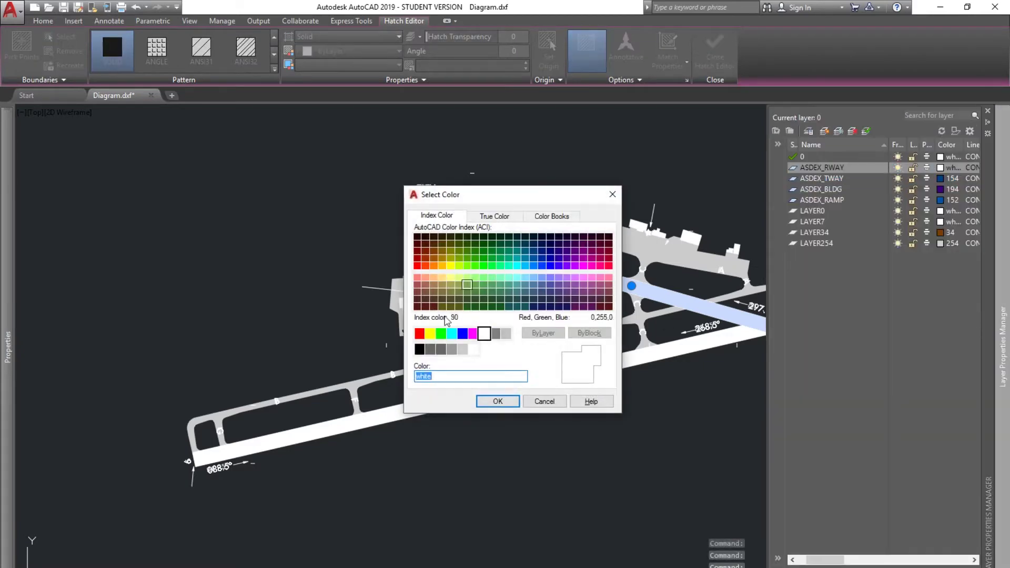
left_click(419, 349)
left_click(498, 399)
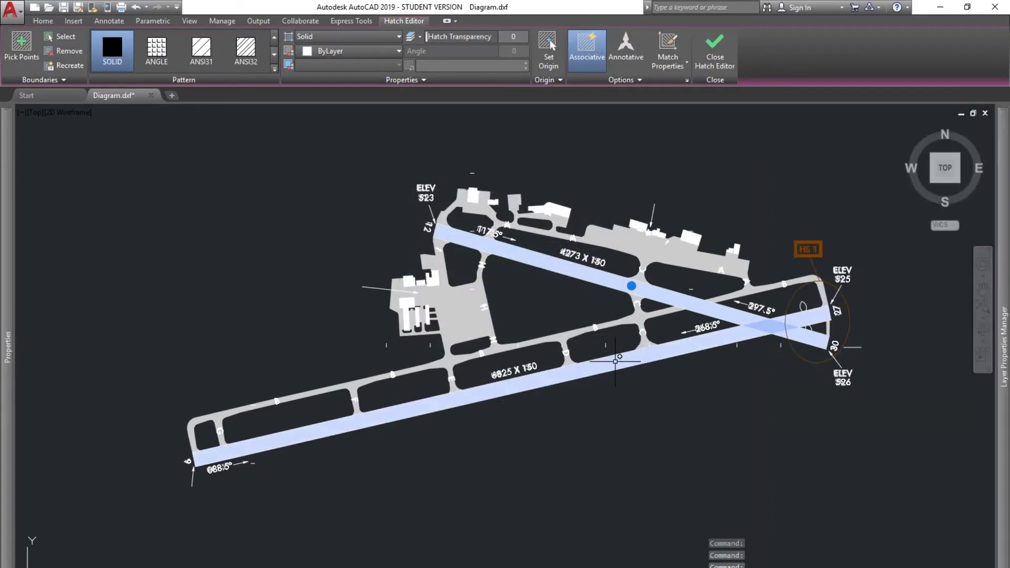
Add the 6825 x 150 runway hatch to the selection, move both runways to layer ASDEX_RWAY and clear the selection
left_click(615, 360)
middle_click_drag(702, 415, 646, 384)
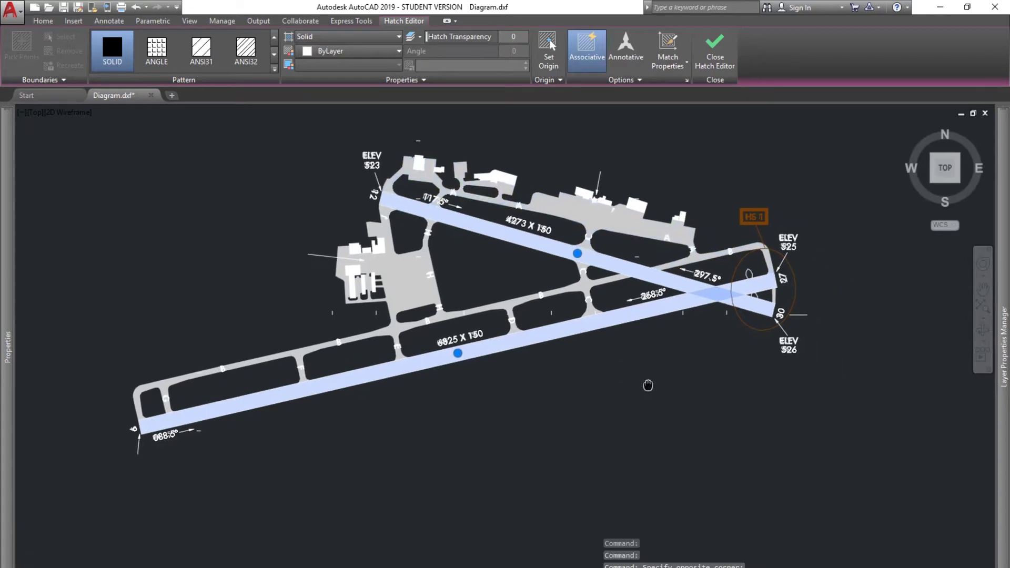
mouse_move(523, 292)
middle_mouse_down()
mouse_move(599, 297)
mouse_move(590, 297)
middle_mouse_up()
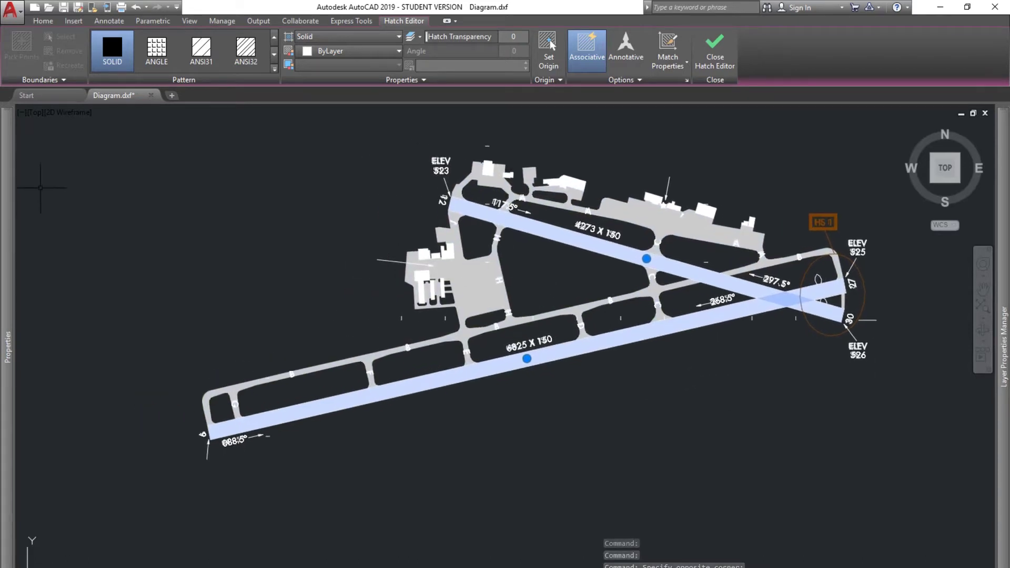
mouse_move(7, 198)
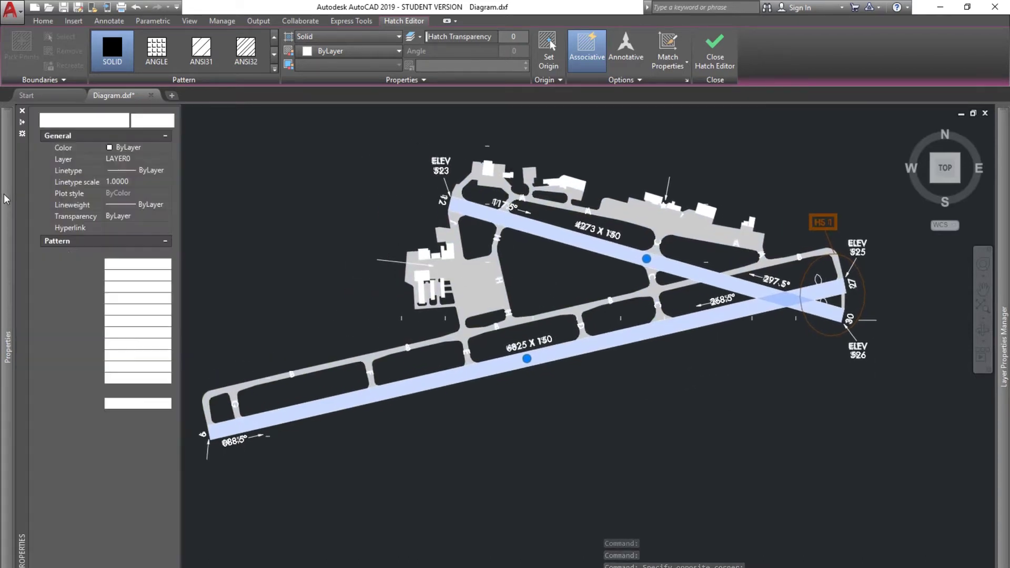
left_click(139, 157)
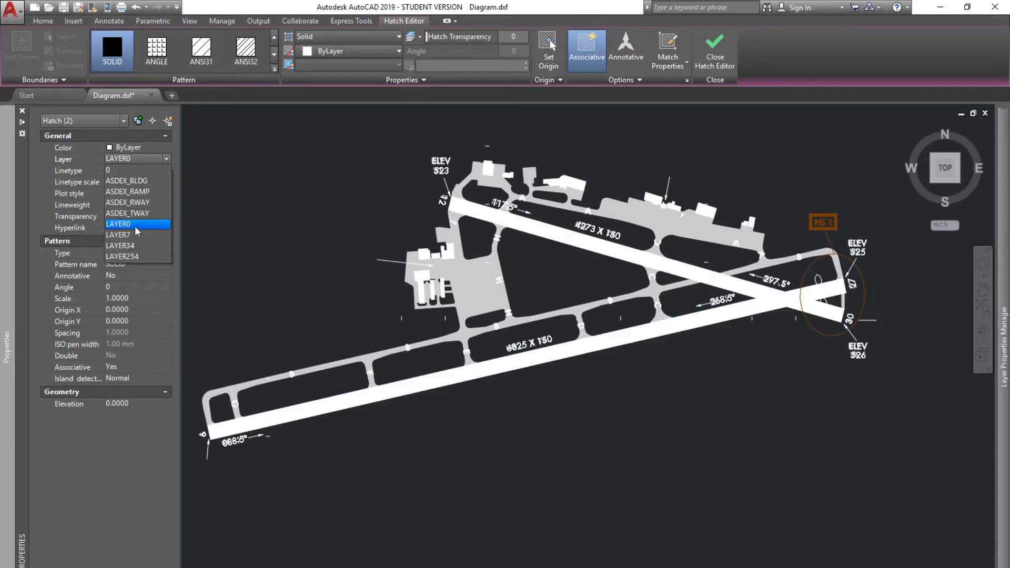
left_click(143, 204)
middle_click_drag(429, 282, 442, 279)
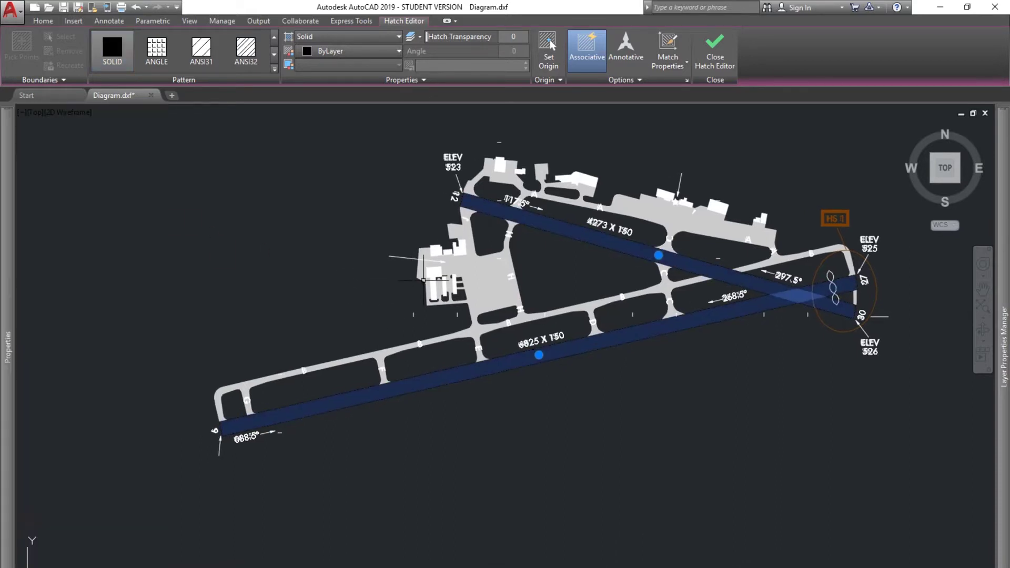
key("Escape")
Move the three gray taxiway and ramp hatches, including the small one between the eastern runway ends, to layer ASDEX_TWAY
left_click(480, 283)
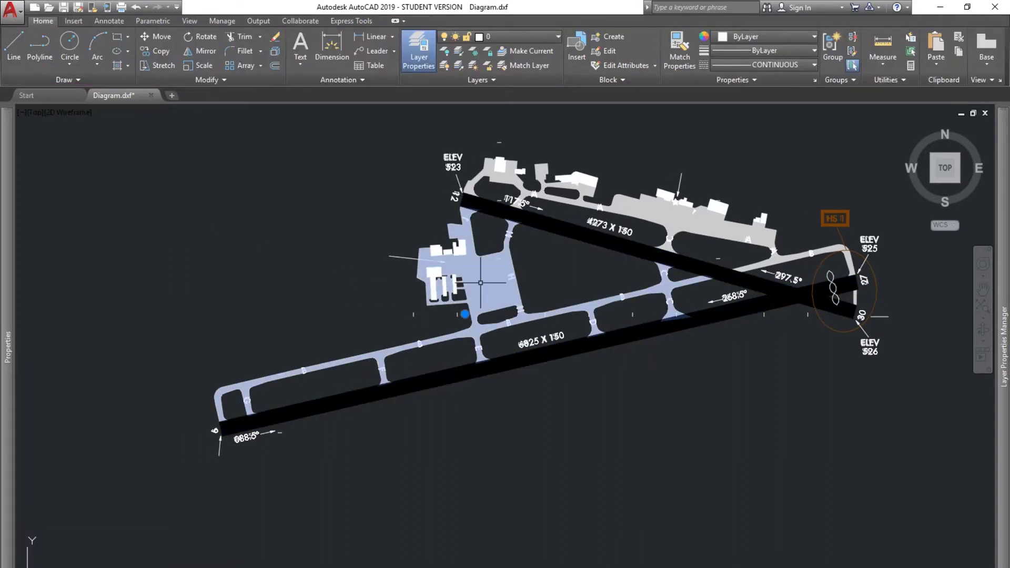
left_click(678, 217)
left_click(854, 298)
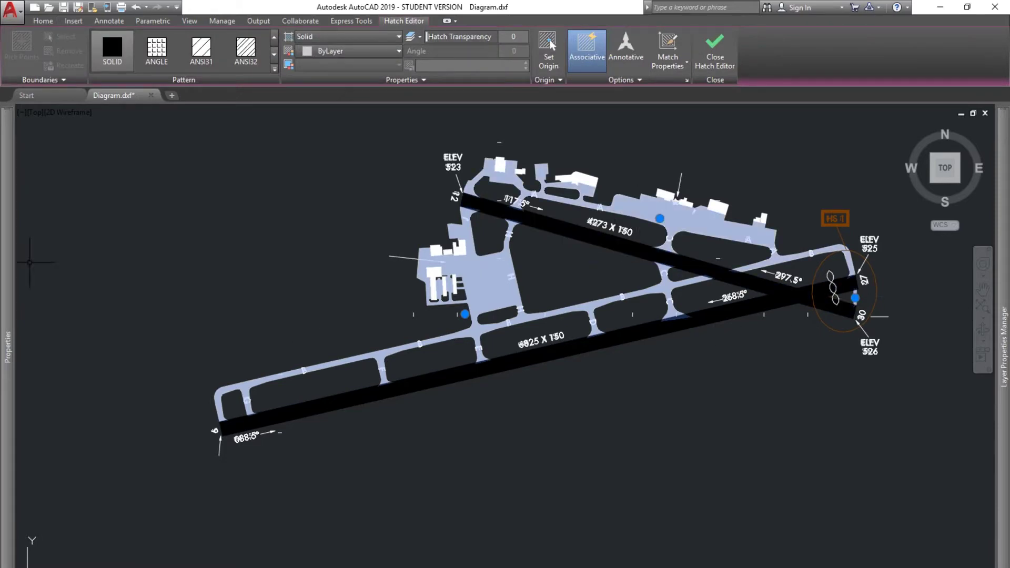
mouse_move(8, 262)
left_click(143, 158)
left_click(145, 192)
key("Escape")
Move all the white building hatches around the west and north ramps to layer ASDEX_BLDG and clear the selection
scroll(428, 283, "up", 4)
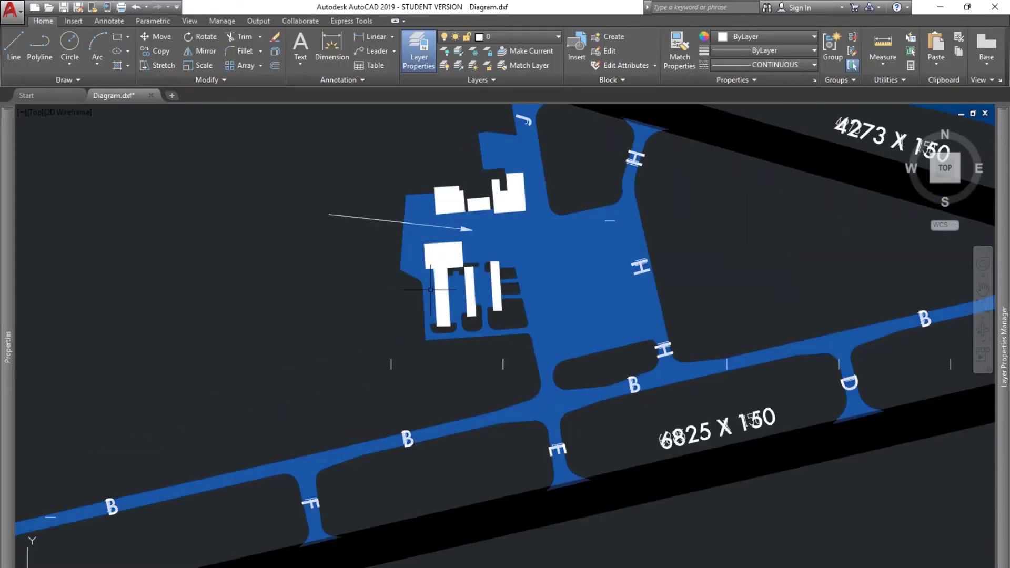
left_click(431, 289)
left_click(469, 288)
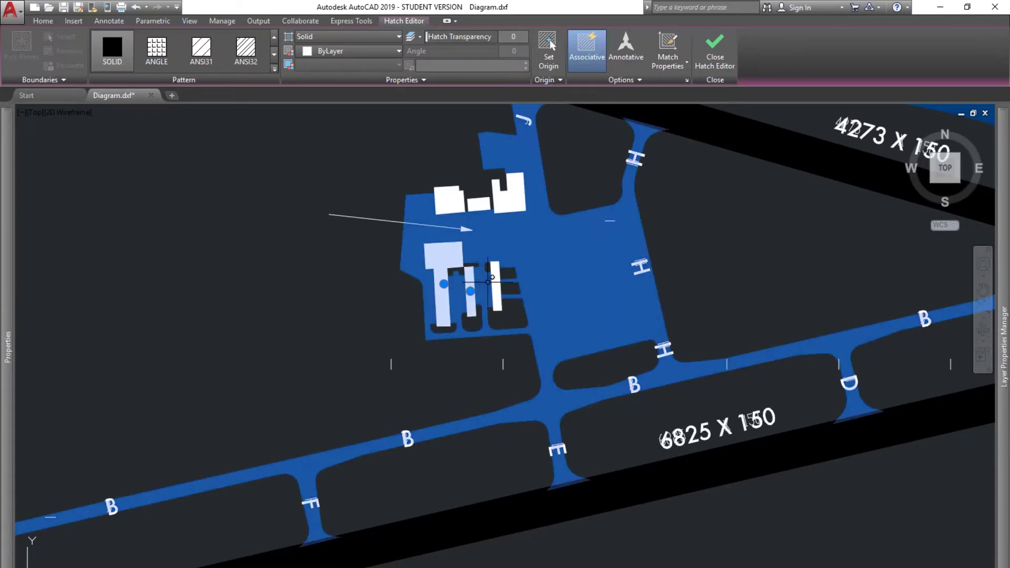
left_click(494, 278)
left_click(449, 199)
left_click(479, 204)
left_click(508, 195)
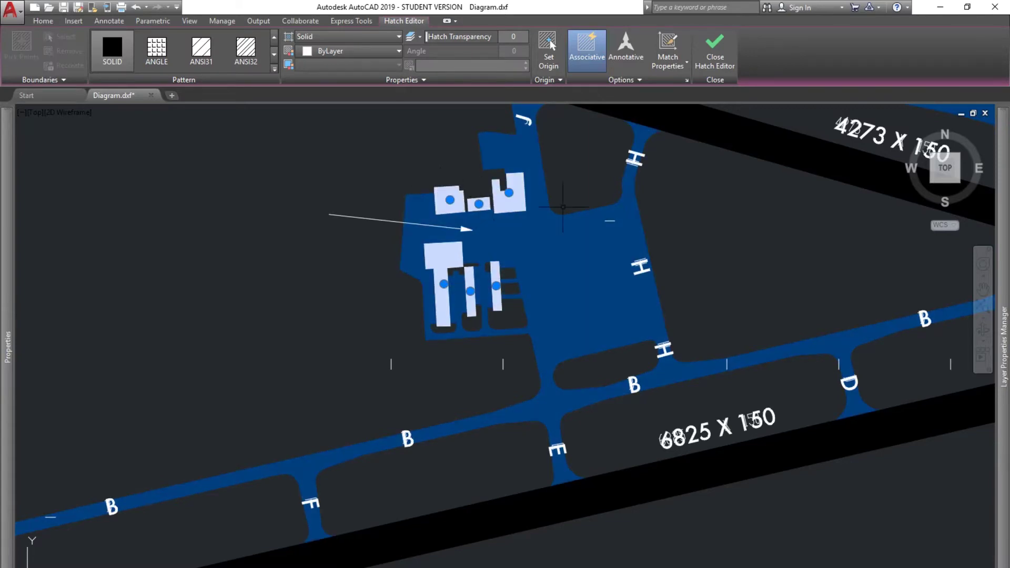
middle_click_drag(562, 207, 395, 433)
left_click(445, 204)
left_click(496, 226)
left_click(585, 236)
left_click(719, 266)
left_click(835, 295)
left_click(818, 300)
mouse_move(8, 259)
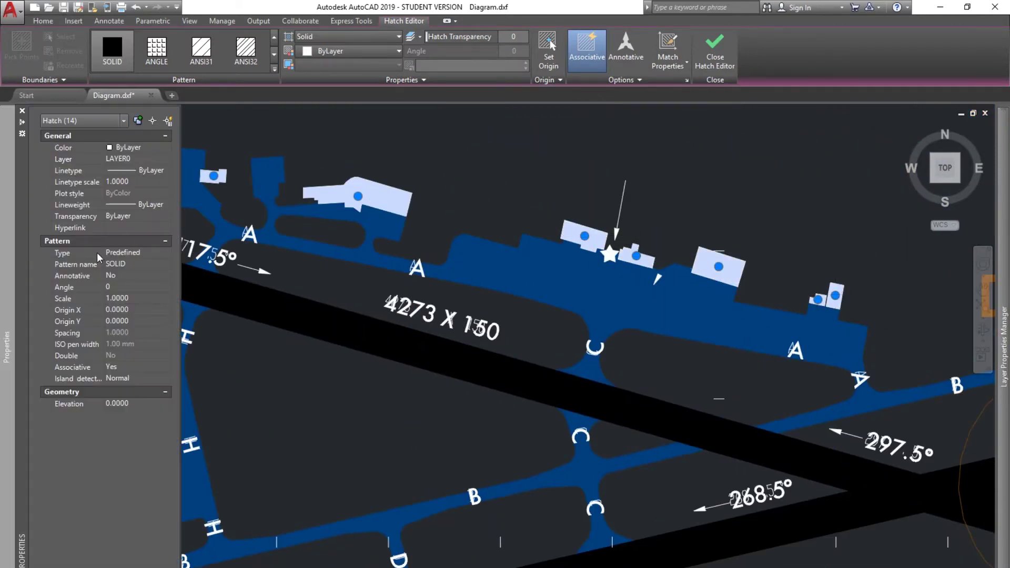
left_click(137, 159)
left_click(166, 159)
left_click(138, 181)
key("Escape")
Turn off the layers ASDEX_RWAY, ASDEX_TWAY and ASDEX_BLDG
middle_click_drag(254, 378, 365, 301)
scroll(364, 302, "down", 2)
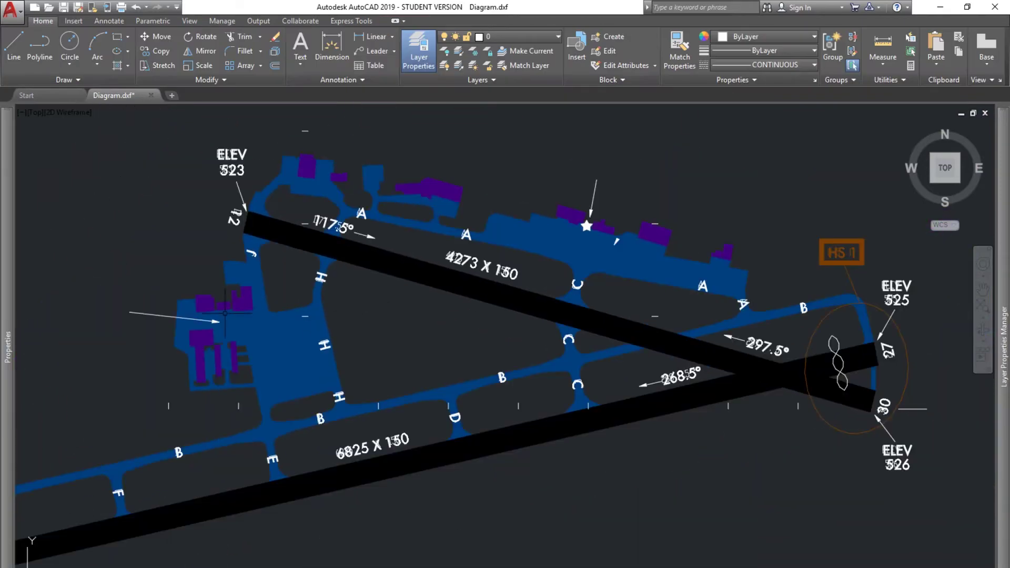
mouse_move(1001, 267)
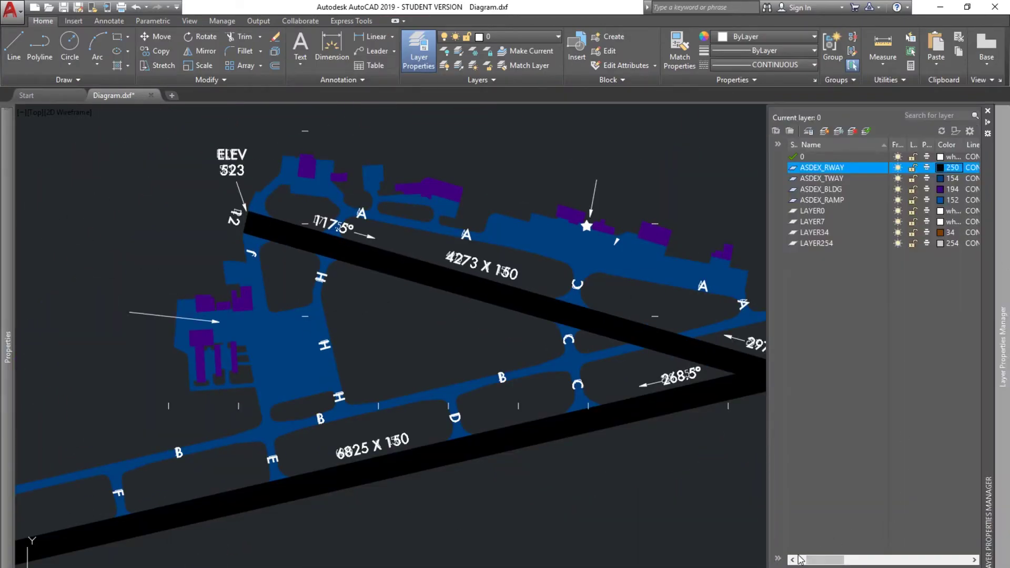
left_click_drag(816, 560, 809, 557)
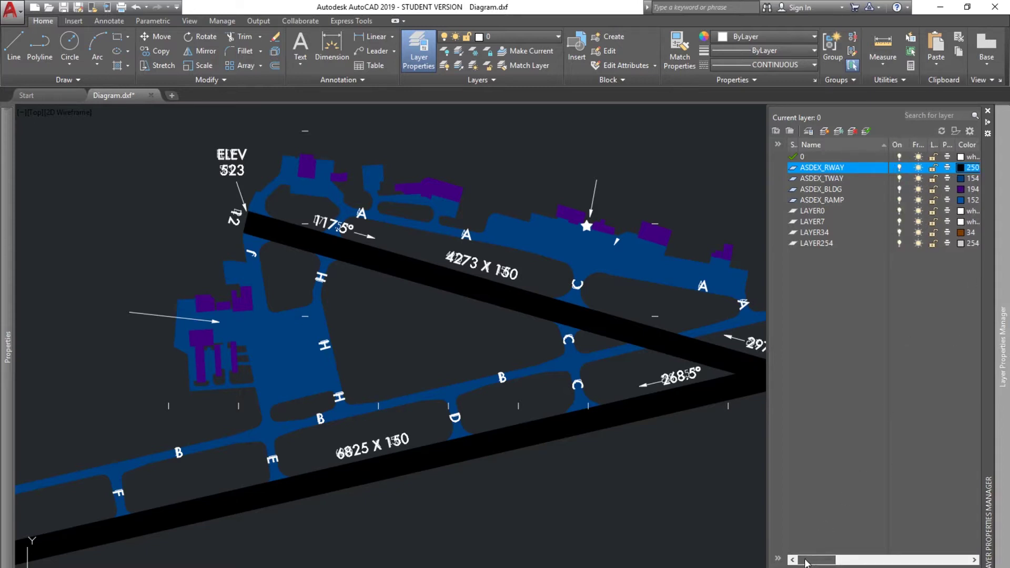
left_click(899, 167)
left_click(899, 178)
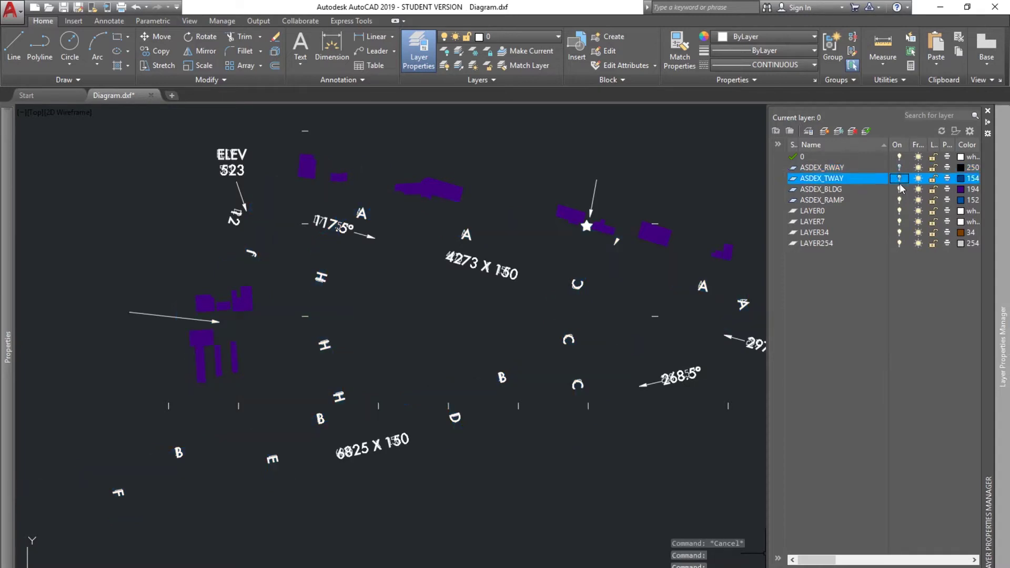
left_click(899, 188)
Delete the star above the north ramp, the dot beneath it and the arrow pointing at them
scroll(610, 226, "up", 6)
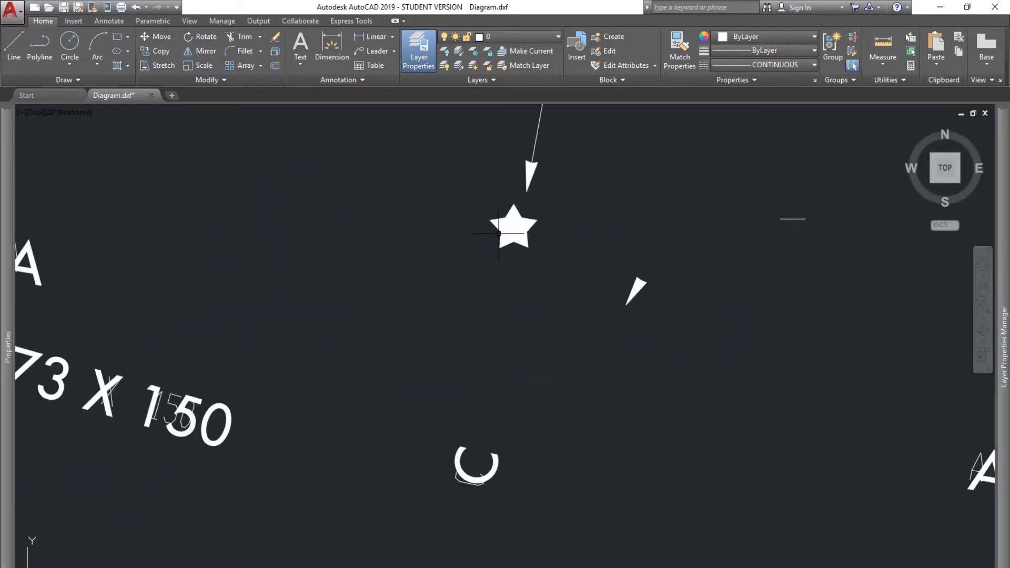
left_click(513, 229)
key("Delete")
scroll(493, 350, "down", 2)
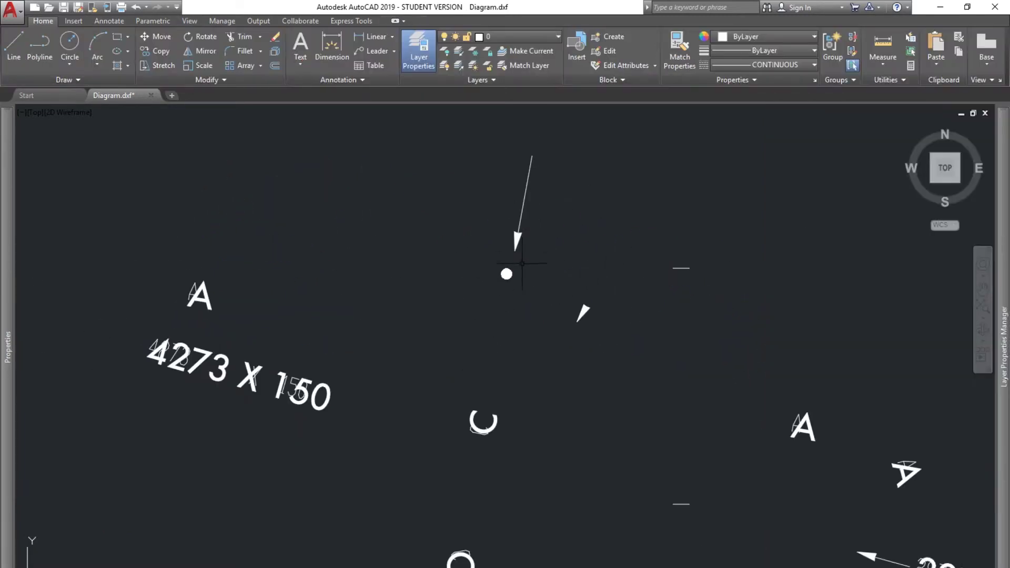
left_click(506, 268)
left_click(466, 281)
key("Delete")
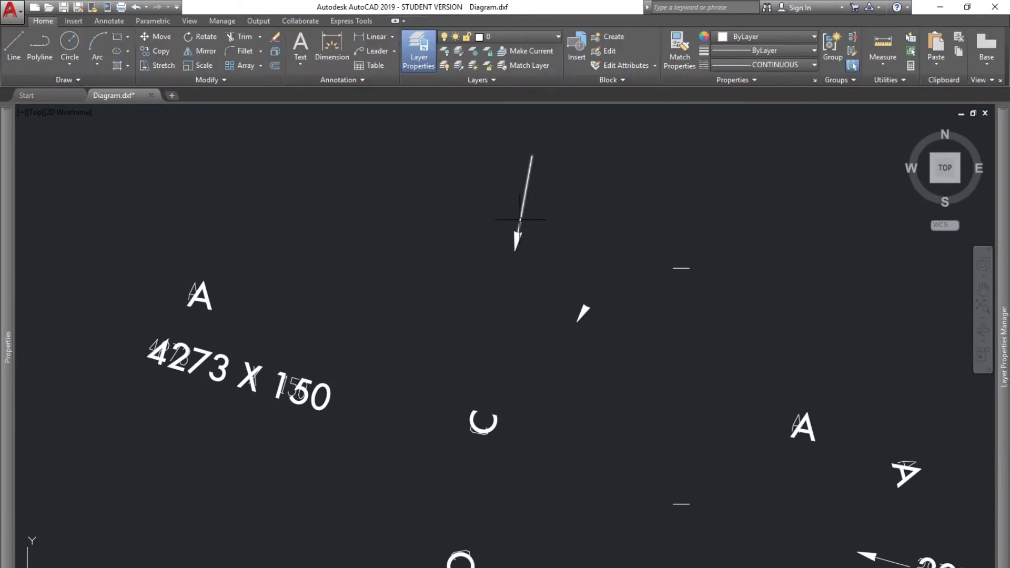
left_click(520, 219)
key("Delete")
key("Delete")
Delete the labels, arrows and tick marks around the southwest end of the 6825 x 150 runway
scroll(518, 240, "down", 4)
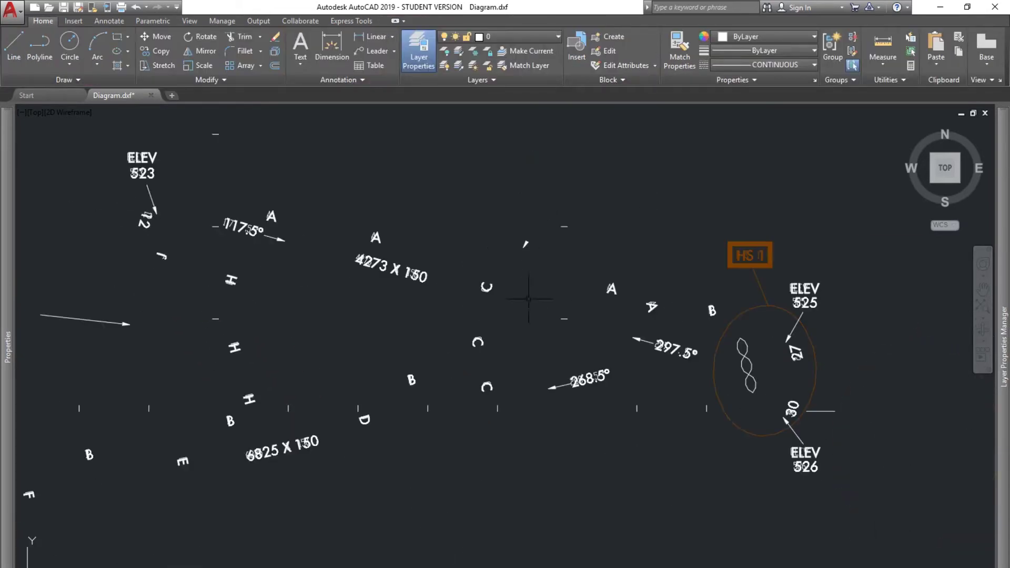
middle_click_drag(351, 255, 546, 263)
middle_click_drag(303, 333, 536, 252)
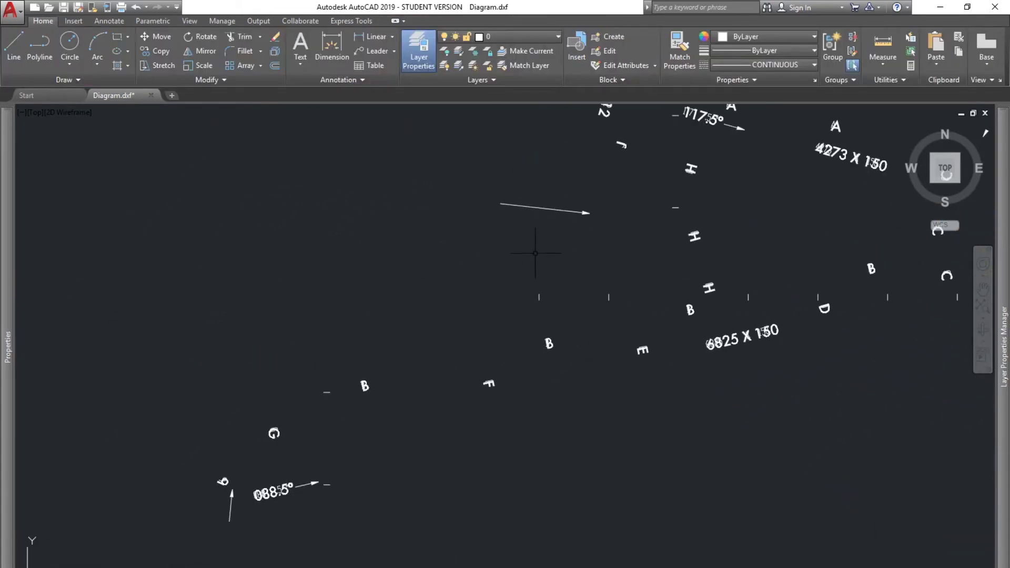
scroll(535, 253, "down", 2)
left_click(292, 273)
left_click(592, 514)
key("Delete")
Delete all remaining labels, arrows and tick marks in the middle and east of the diagram, including the HS 1 hot spot
middle_click_drag(460, 265, 334, 305)
left_click(367, 120)
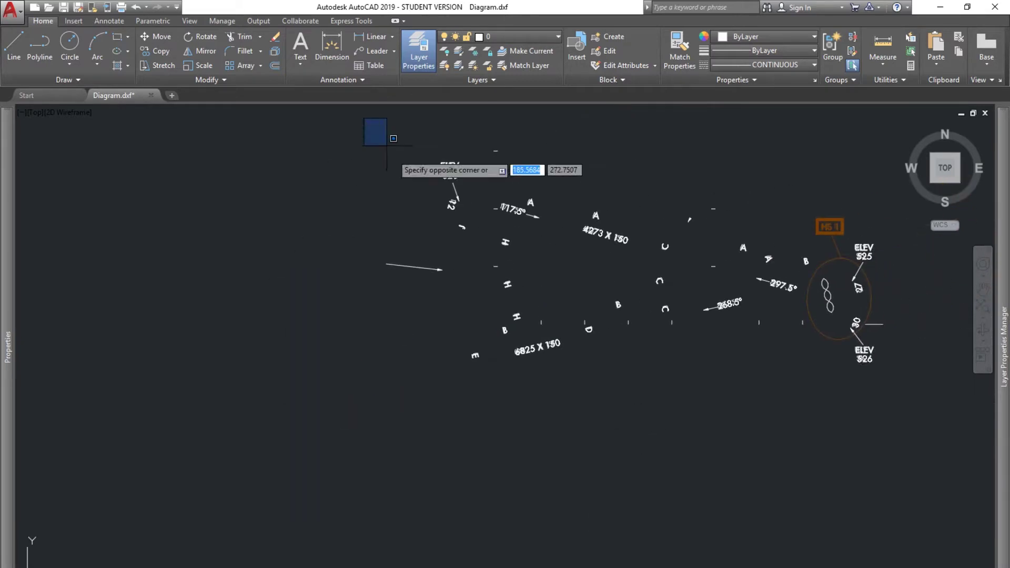
left_click(582, 426)
key("Delete")
middle_click_drag(464, 167, 297, 184)
left_click(297, 183)
left_click(838, 451)
key("Delete")
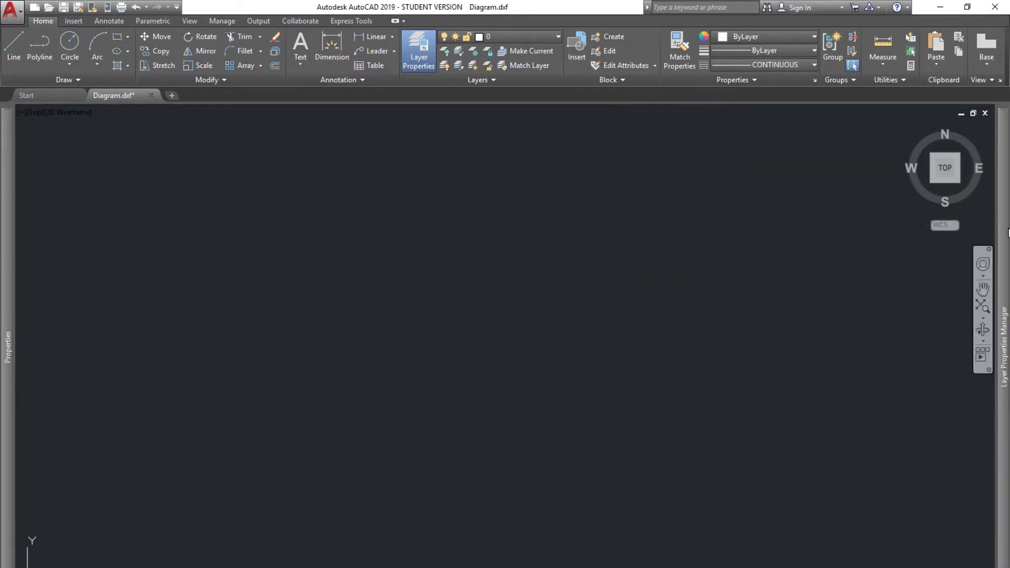
Turn the ASDEX building, taxiway and runway layers back on
mouse_move(1003, 347)
left_click(900, 179)
left_click(900, 167)
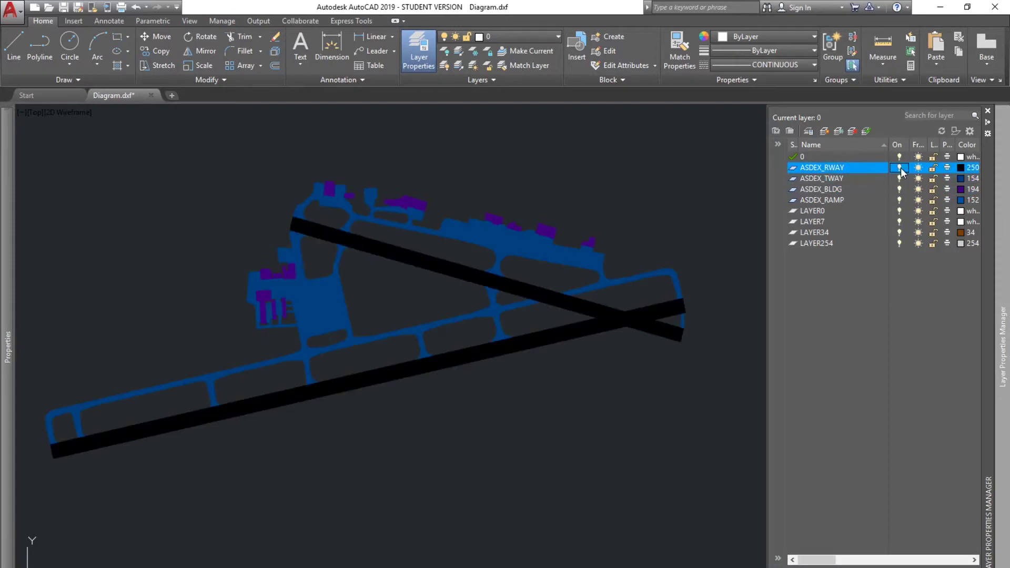
Inspect the extent of the taxiway hatches where they meet the west and north ramps
middle_click_drag(426, 319, 507, 334)
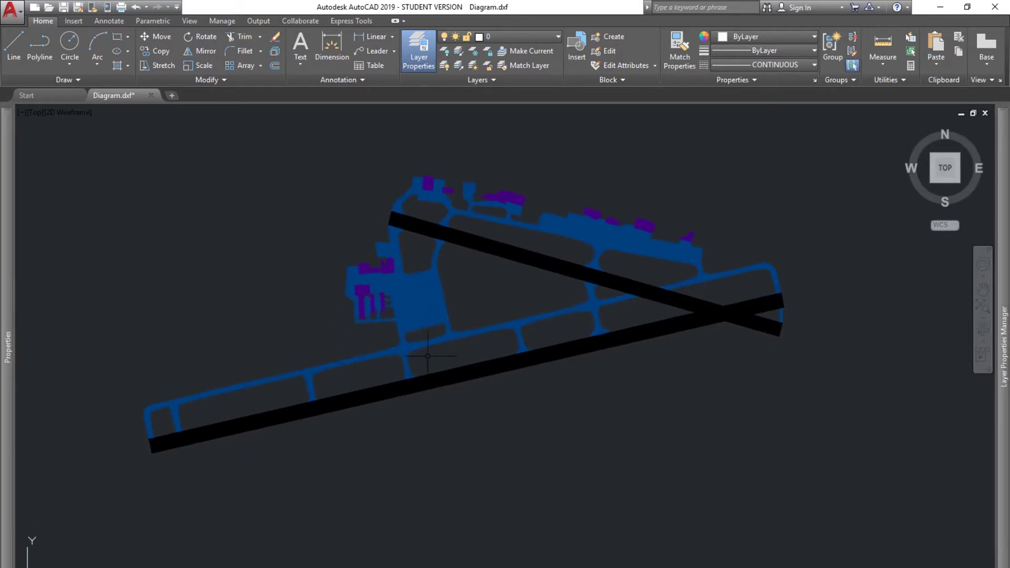
scroll(424, 316, "up", 2)
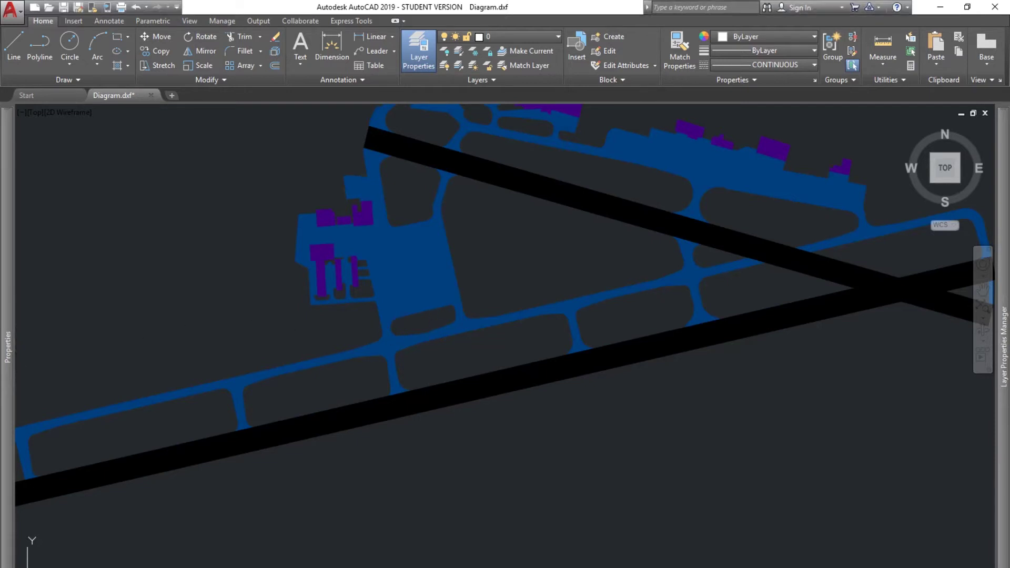
middle_click_drag(479, 233, 471, 266)
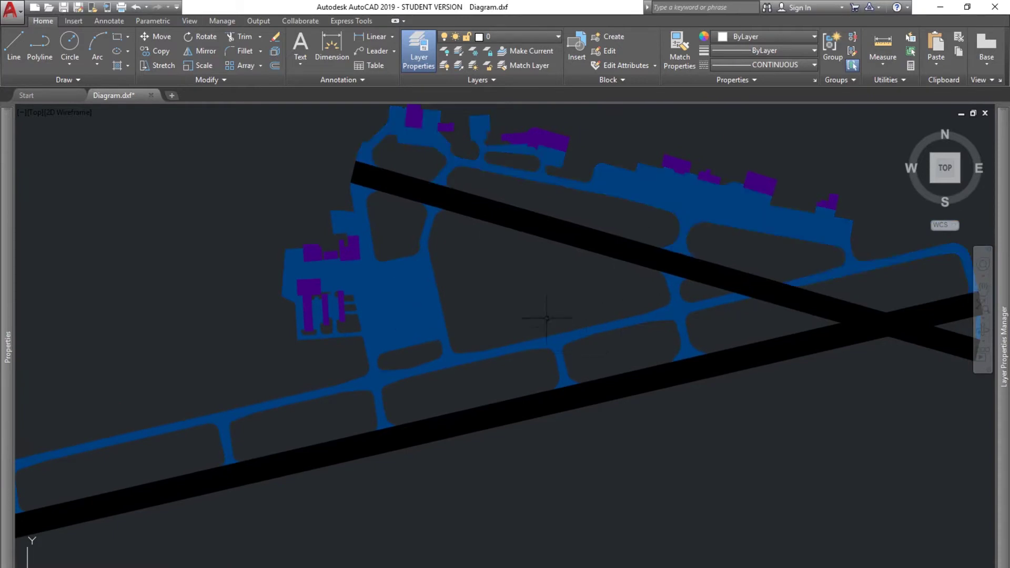
middle_click_drag(526, 303, 532, 329)
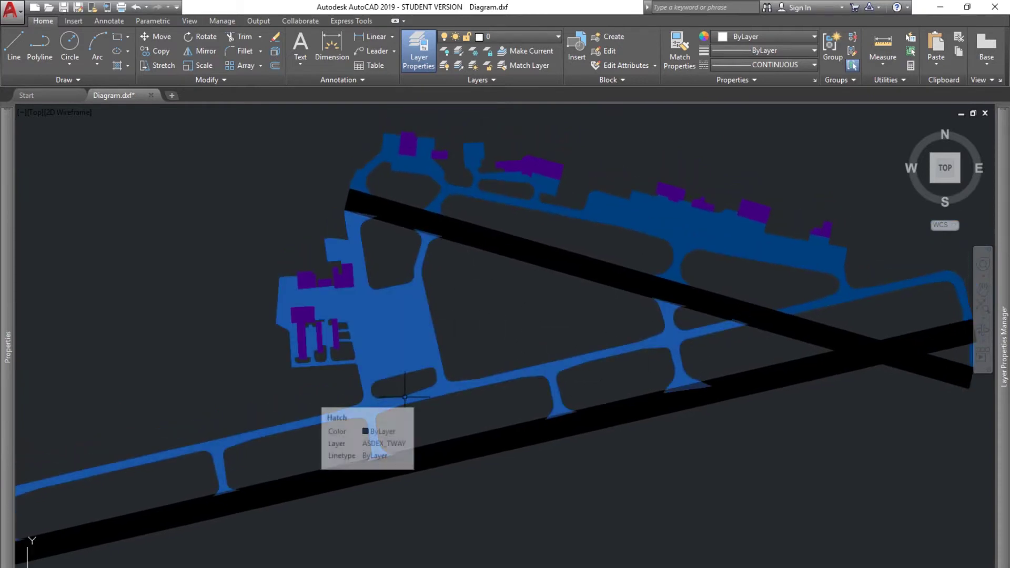
middle_click_drag(482, 357, 467, 349)
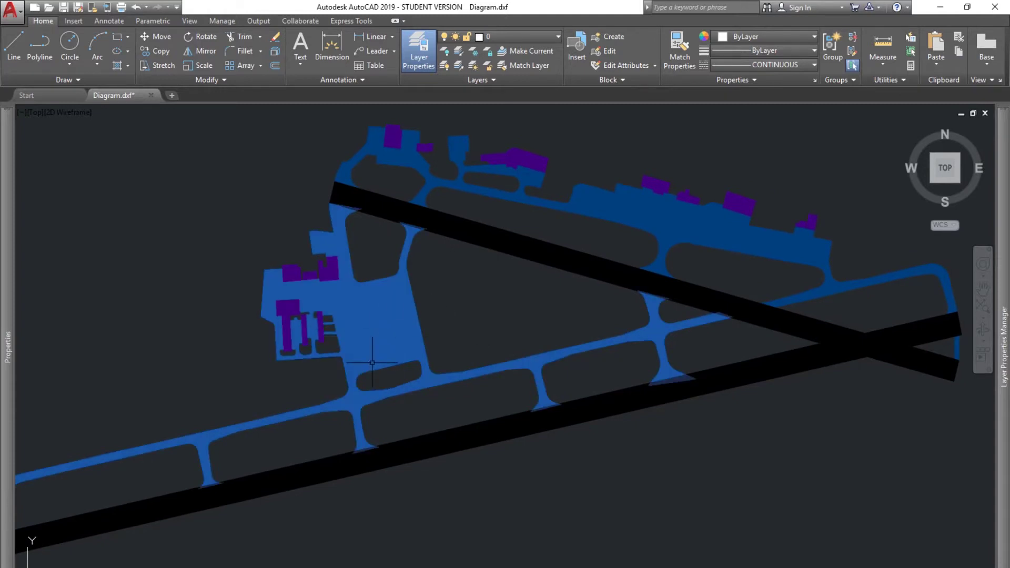
scroll(226, 379, "down", 3)
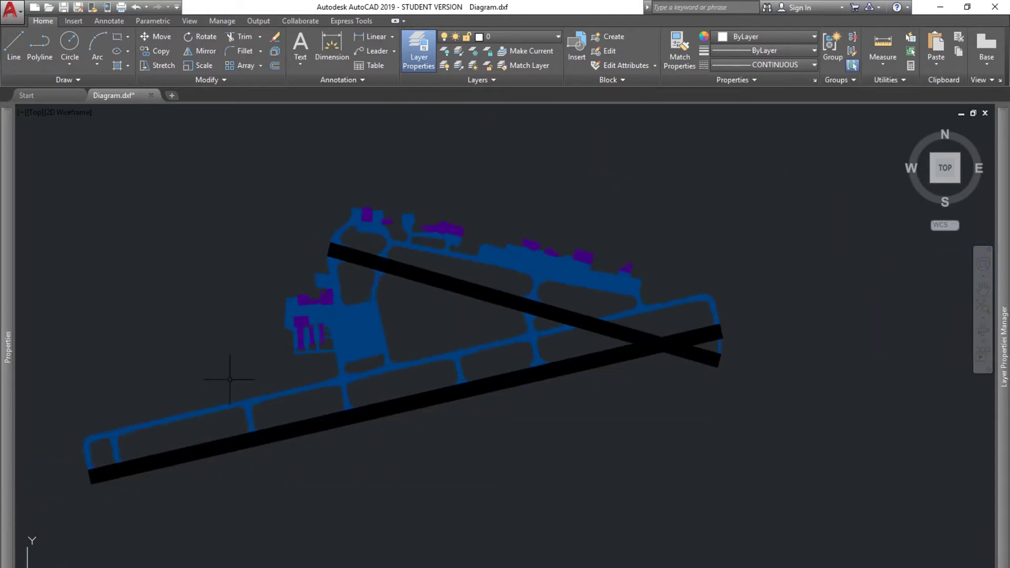
scroll(230, 379, "up", 2)
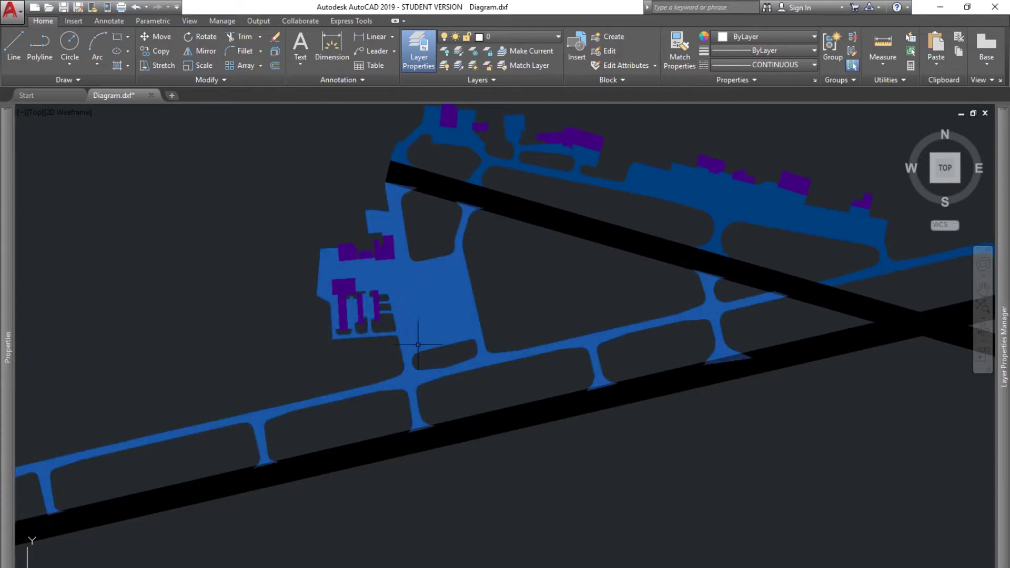
middle_click_drag(583, 251, 527, 272)
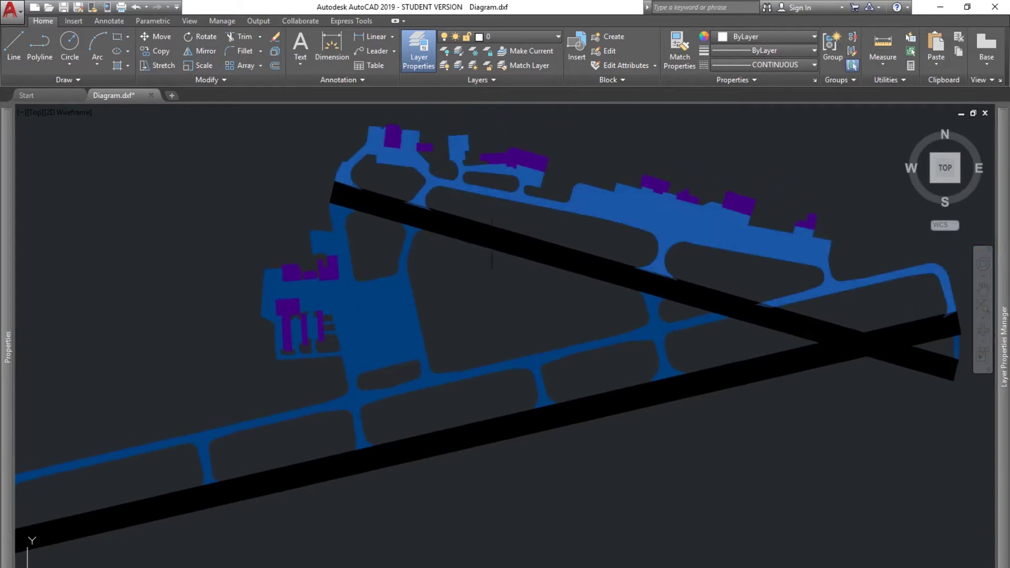
scroll(449, 290, "down", 3)
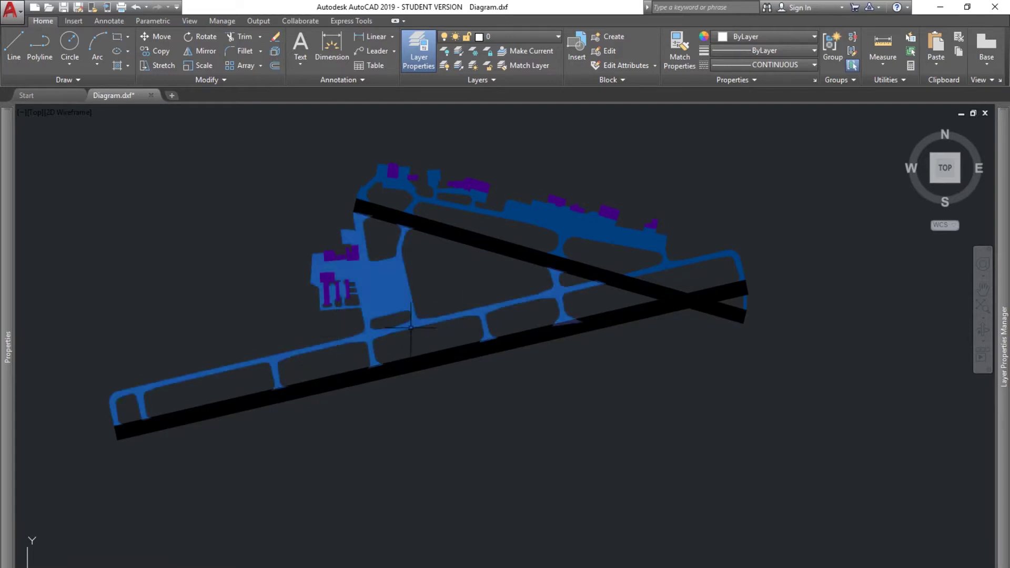
Generate a boundary outline from the taxiway hatch that covers the west ramp and the southern parallel taxiway
left_click(376, 291)
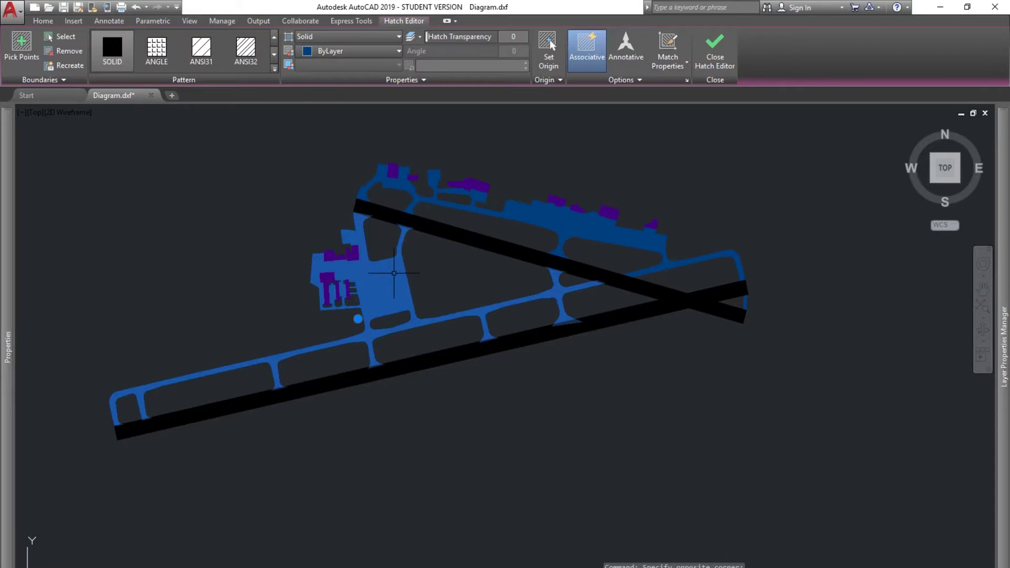
right_click(394, 273)
left_click(436, 322)
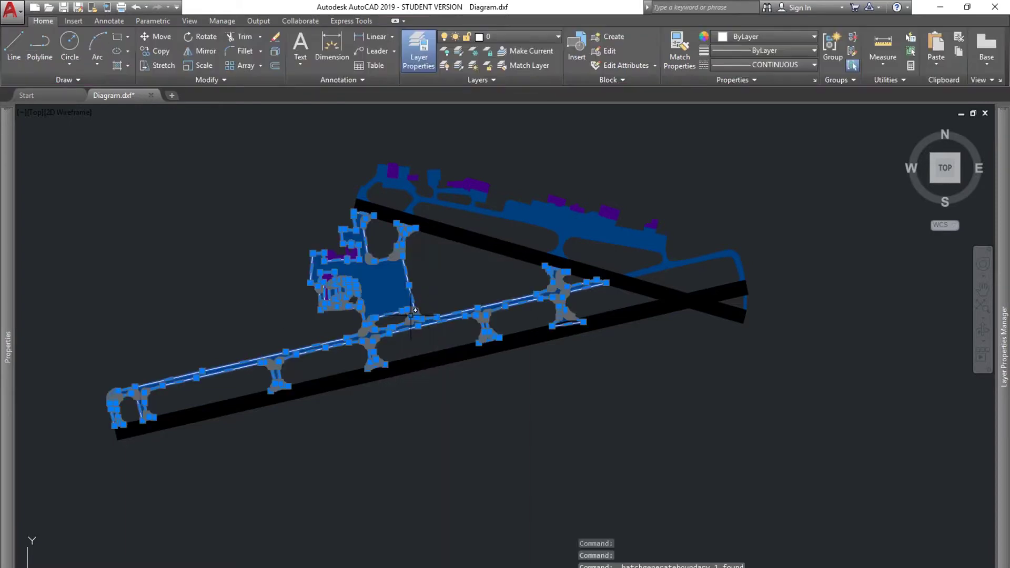
key("Escape")
key("Escape")
Delete the west ramp and southern taxiway hatch, keeping its generated outline
left_click(397, 288)
left_click(390, 295)
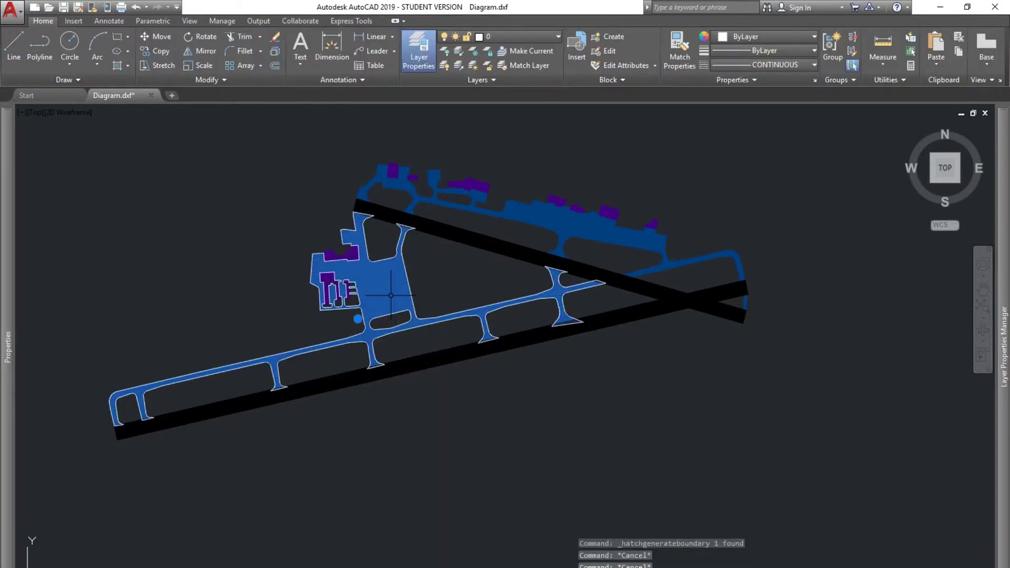
key("Delete")
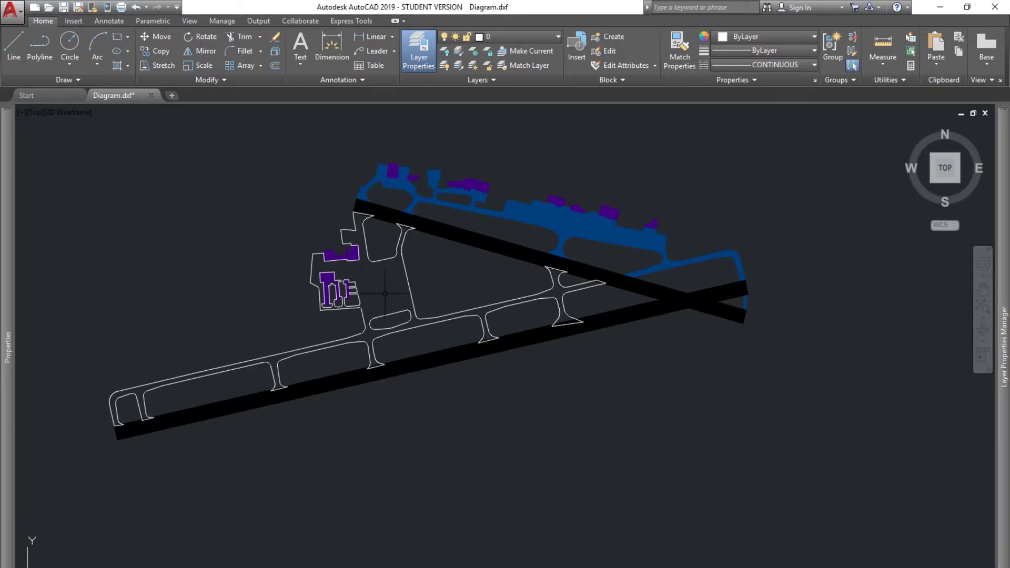
Draw a line across the narrow taxiway between the east side of the rounded island and the west ramp's east edge
scroll(382, 318, "up", 2)
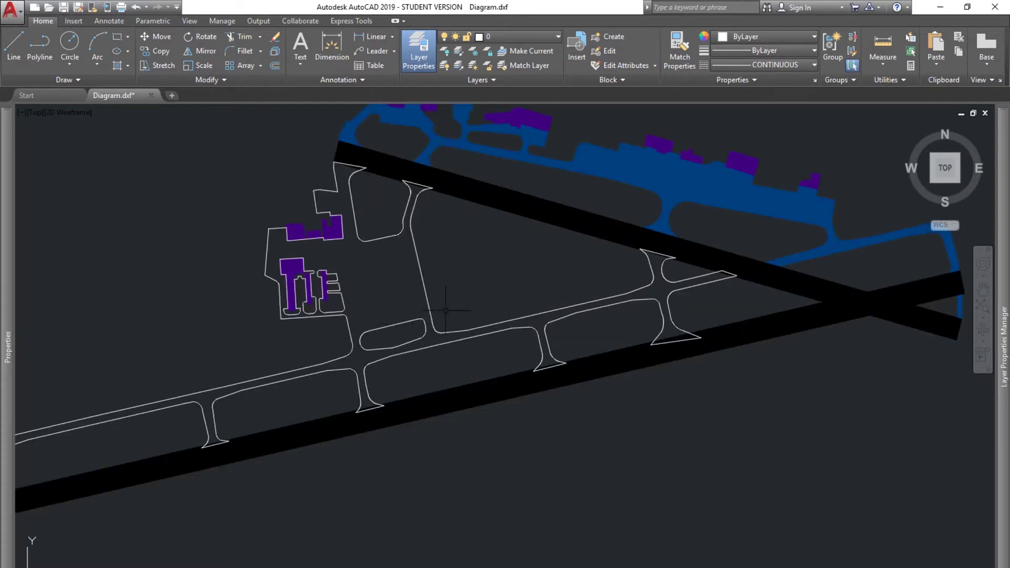
scroll(416, 332, "up", 5)
middle_click_drag(395, 340, 450, 319)
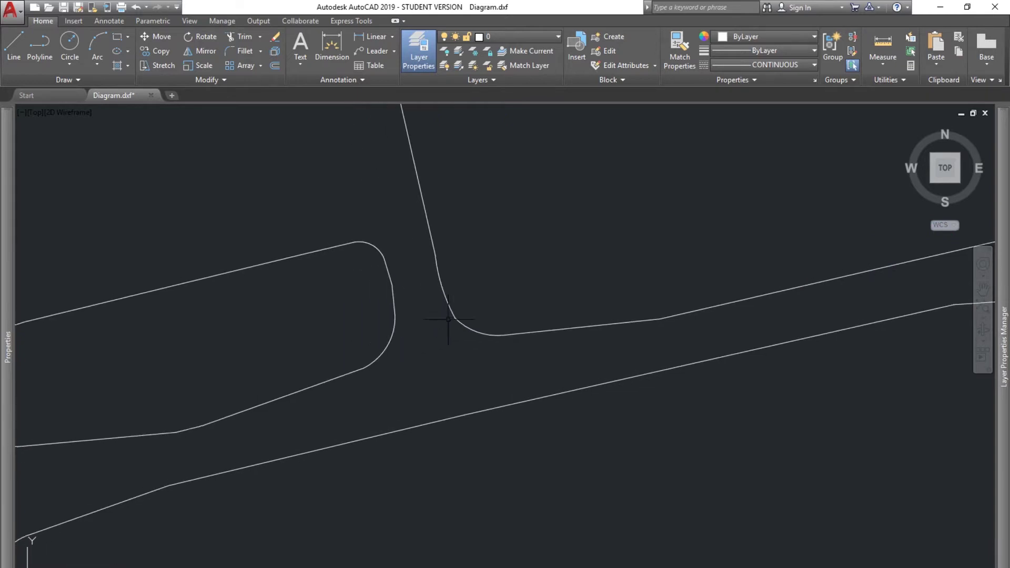
key("Return")
left_click(393, 284)
left_click(439, 275)
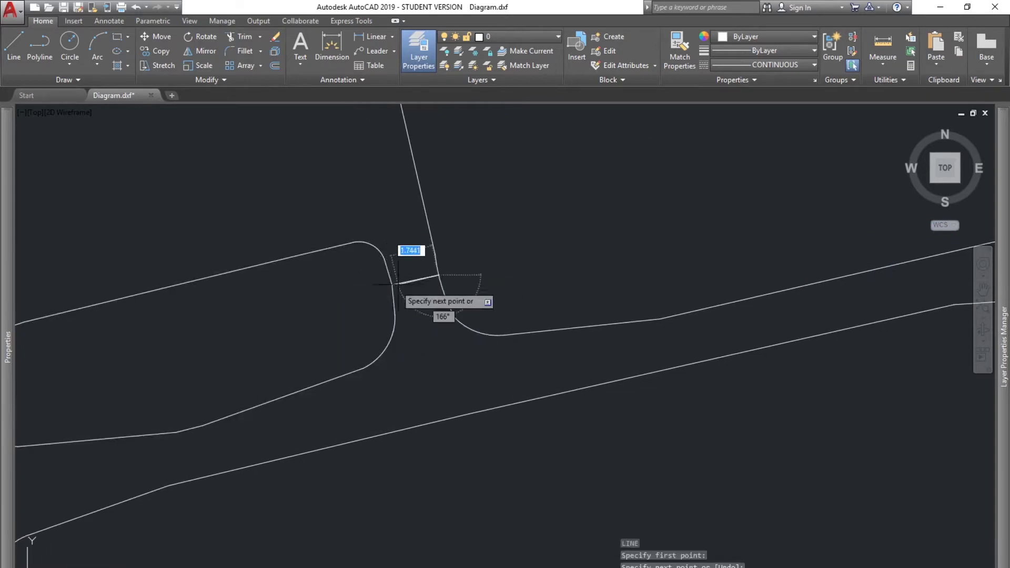
scroll(428, 320, "down", 5)
key("Escape")
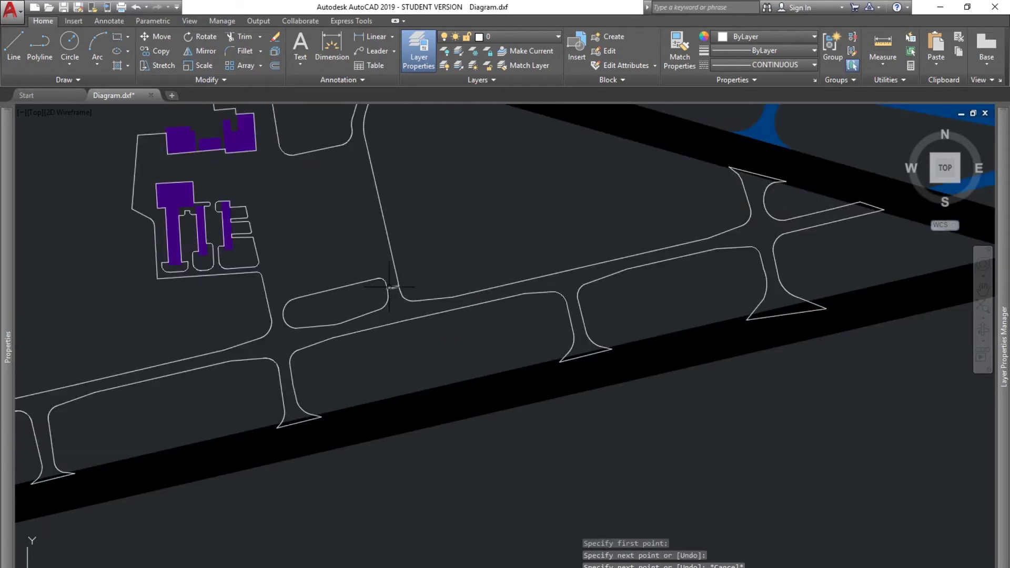
Delete the short line across the narrow taxiway between the rounded island and the west ramp's east edge
left_click(393, 286)
key("Delete")
mouse_move(349, 241)
middle_mouse_down()
mouse_move(350, 289)
mouse_move(366, 293)
mouse_move(305, 328)
middle_mouse_up()
middle_click_drag(342, 244, 323, 272)
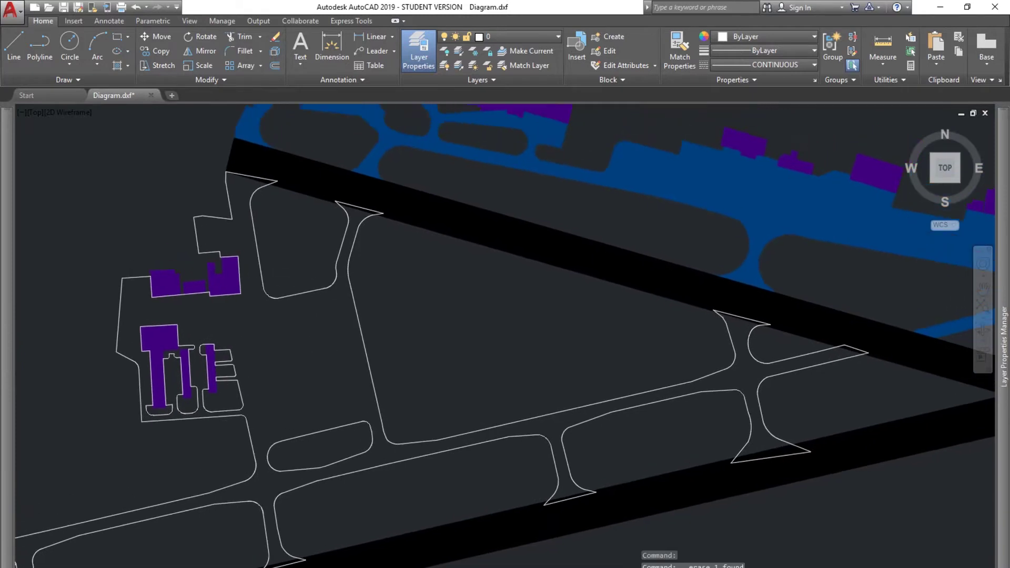
Generate a boundary outline from the taxiway hatch that covers the north ramps and northern parallel taxiway
middle_click_drag(483, 211, 454, 256)
middle_click_drag(613, 210, 383, 270)
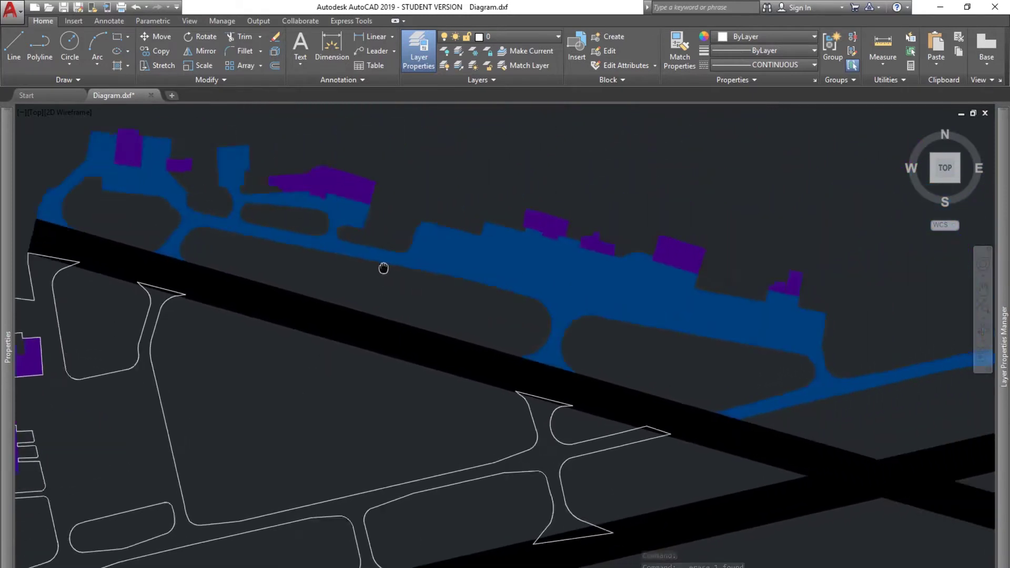
scroll(400, 276, "down", 3)
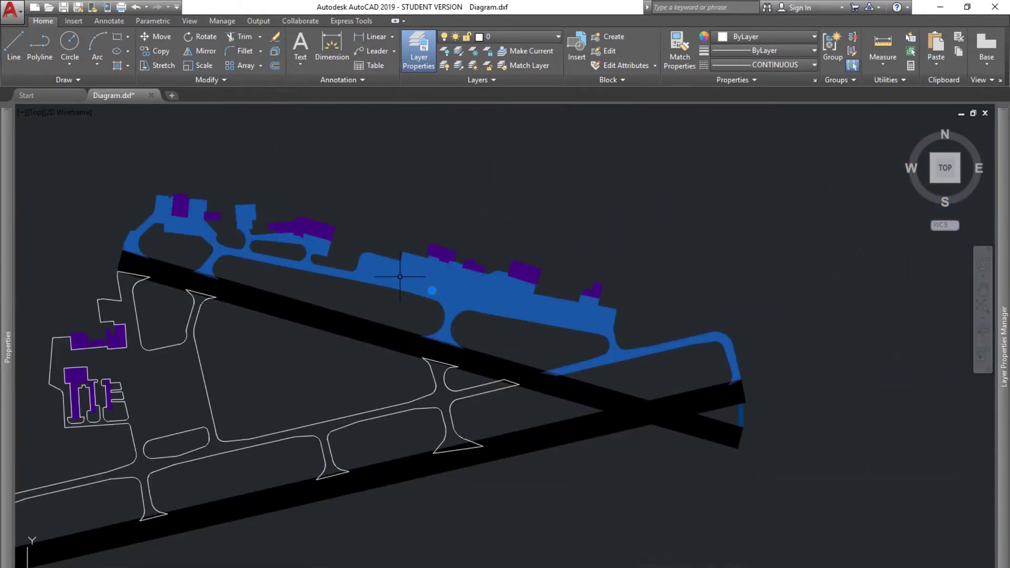
left_click(400, 281)
right_click(402, 286)
left_click(415, 322)
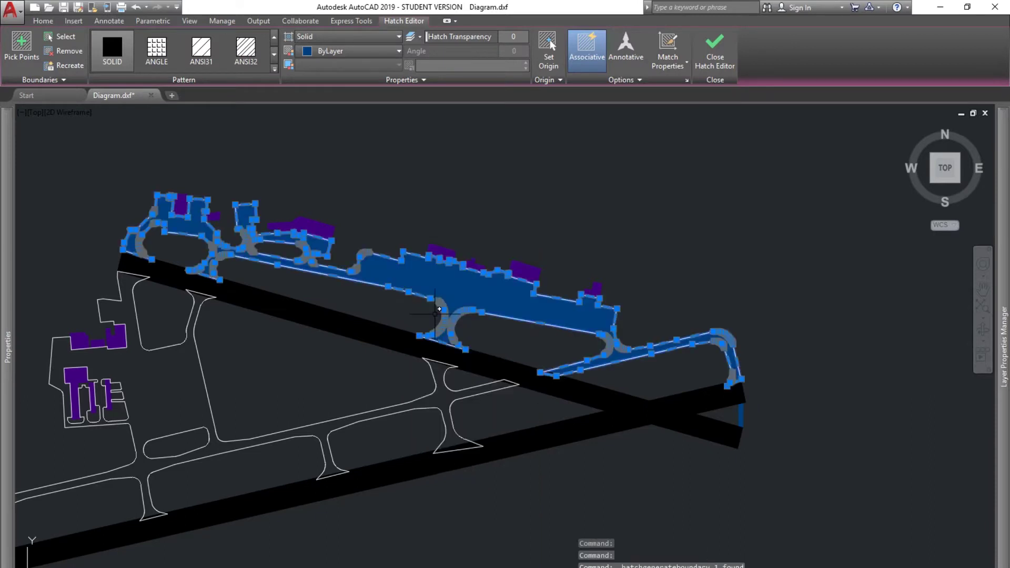
key("Escape")
key("Escape")
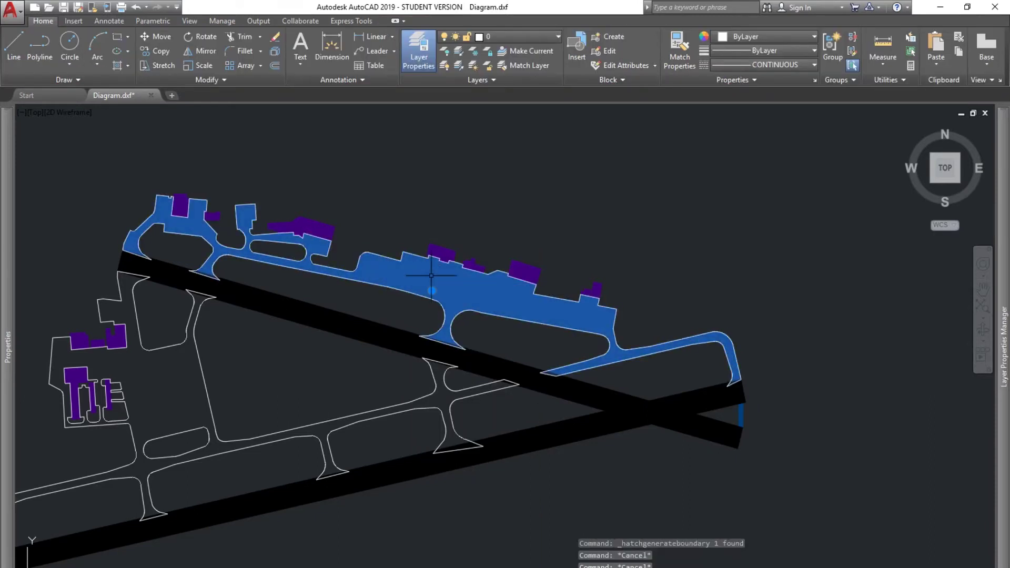
Delete the north ramp and northern taxiway hatch, keeping its generated outline
left_click(428, 266)
key("Delete")
mouse_move(331, 372)
middle_mouse_down()
mouse_move(399, 309)
mouse_move(534, 290)
middle_mouse_up()
scroll(363, 310, "down", 2)
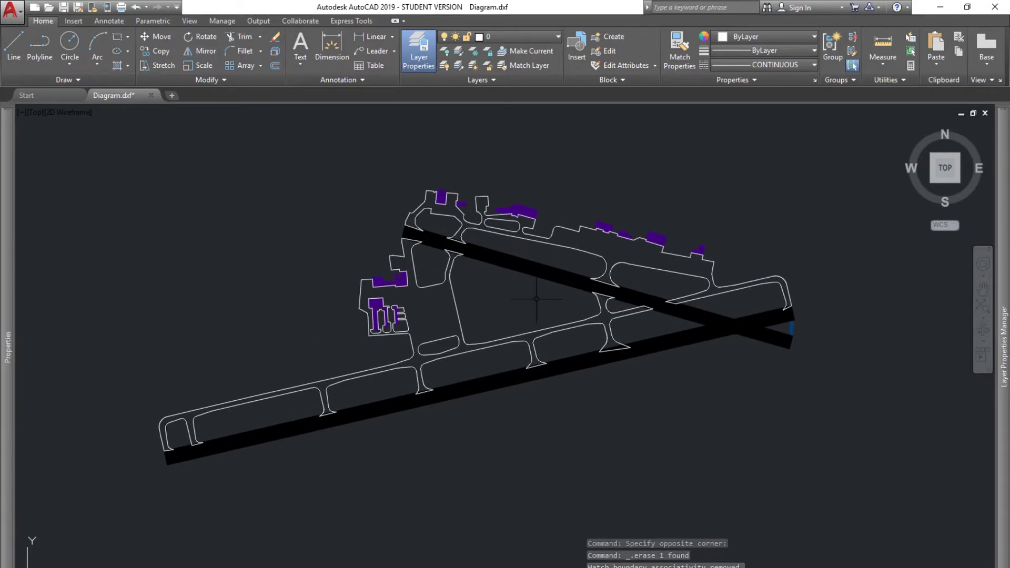
scroll(535, 295, "up", 2)
scroll(535, 294, "down", 2)
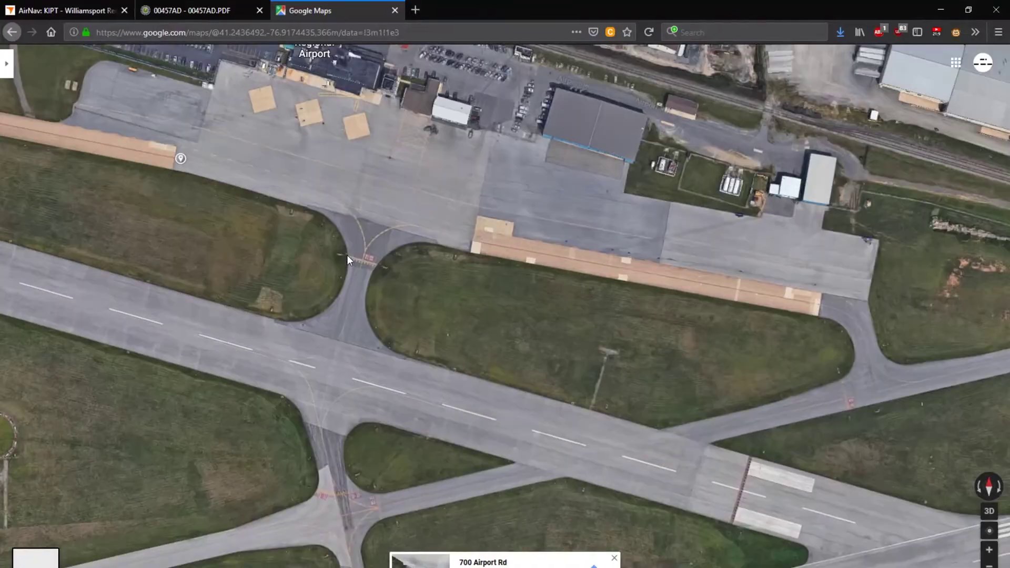
Switch to Google Maps and examine where the west ramp meets its connecting taxiways, the grass island and the runway 12 end
scroll(346, 258, "down", 3)
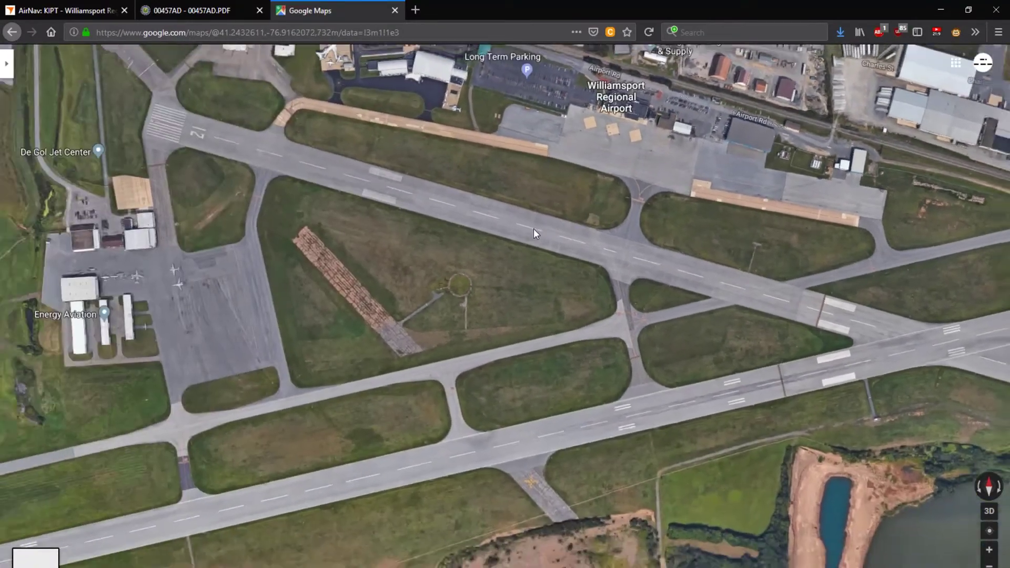
scroll(288, 296, "up", 3)
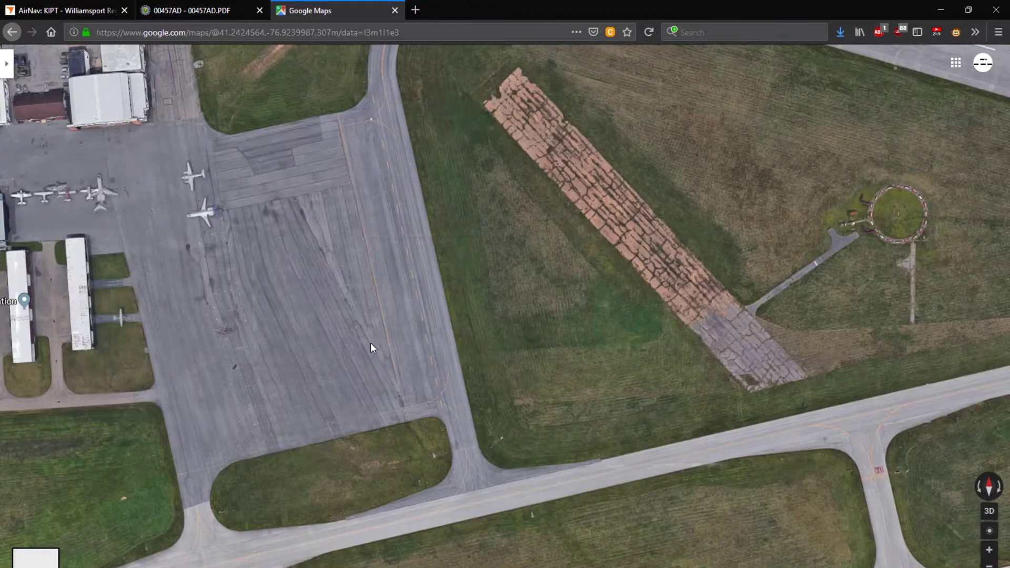
scroll(213, 505, "up", 3)
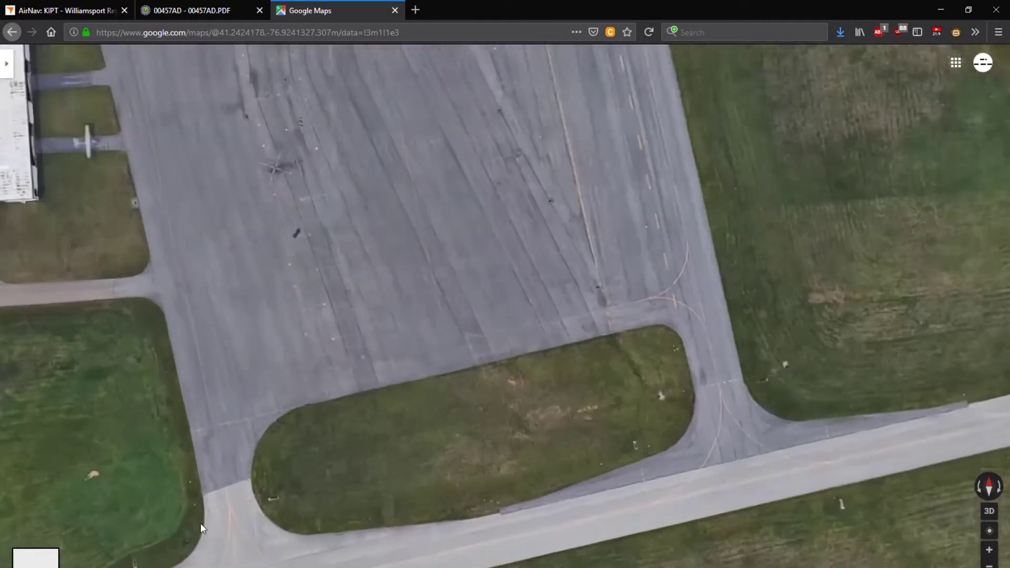
scroll(210, 342, "down", 5)
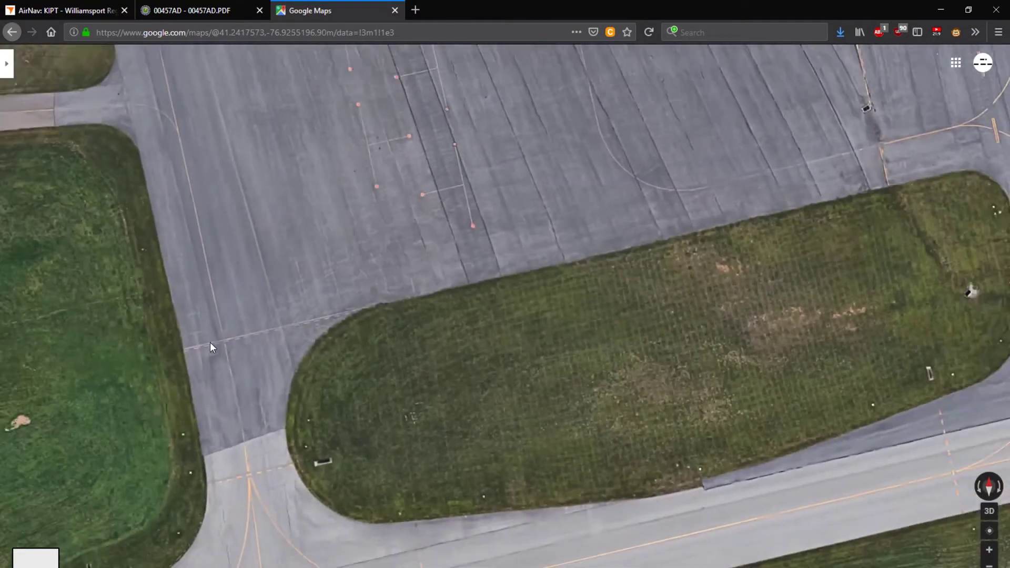
scroll(274, 272, "up", 2)
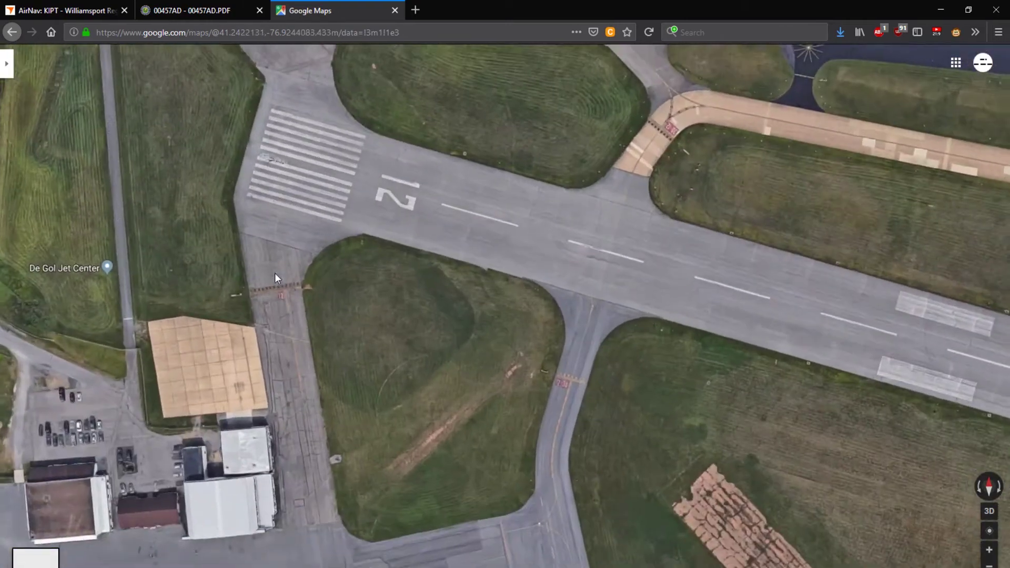
scroll(303, 338, "down", 3)
scroll(235, 160, "up", 1)
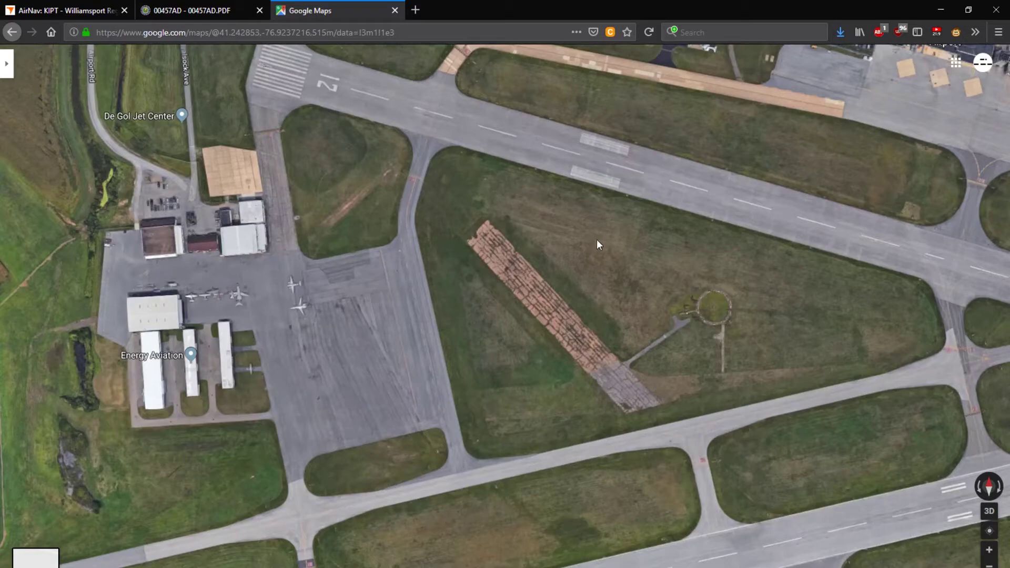
Examine the northern parallel taxiway in the satellite view from the runway 12 end to the terminal ramp
left_click_drag(597, 240, 424, 394)
scroll(223, 192, "up", 4)
left_click_drag(226, 196, 344, 302)
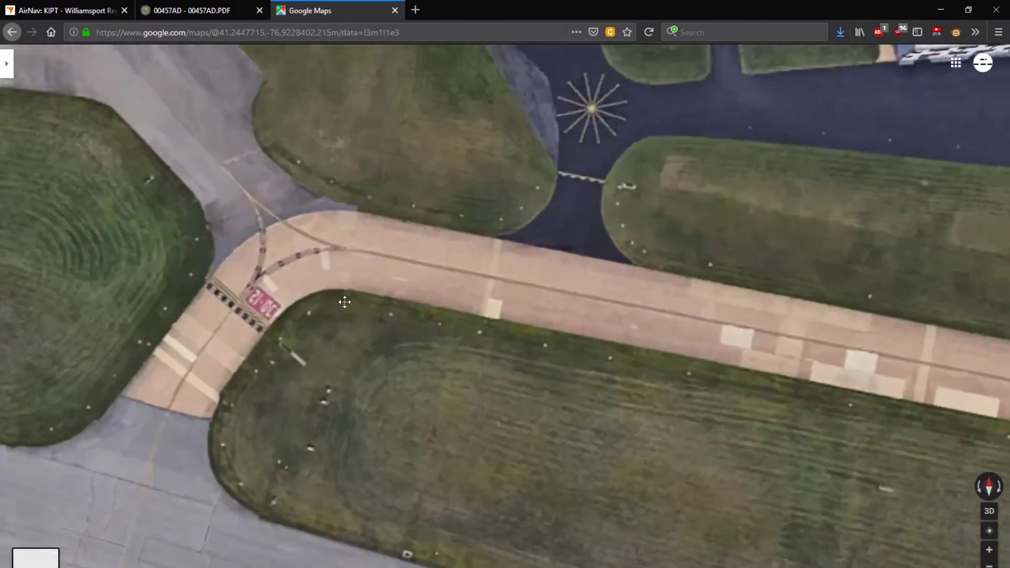
scroll(283, 264, "down", 1)
left_click_drag(461, 282, 323, 263)
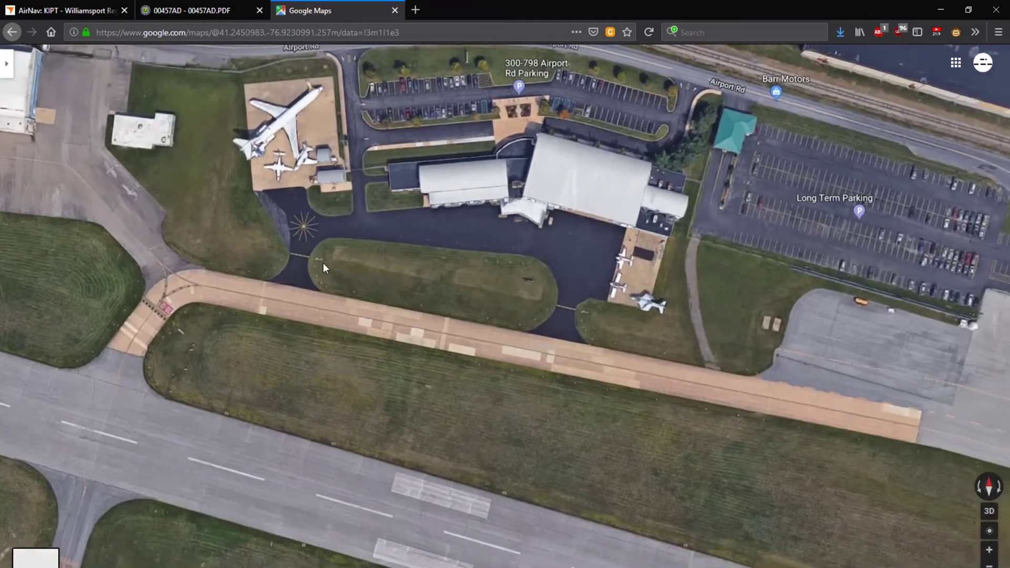
left_click_drag(463, 299, 156, 207)
left_click_drag(255, 229, 229, 219)
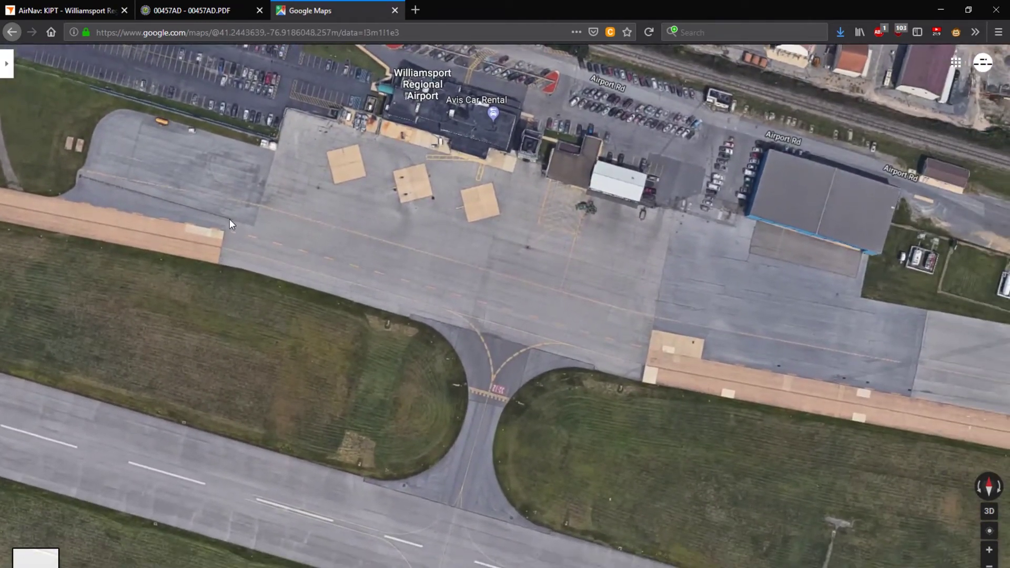
scroll(252, 210, "down", 1)
left_click_drag(552, 265, 560, 267)
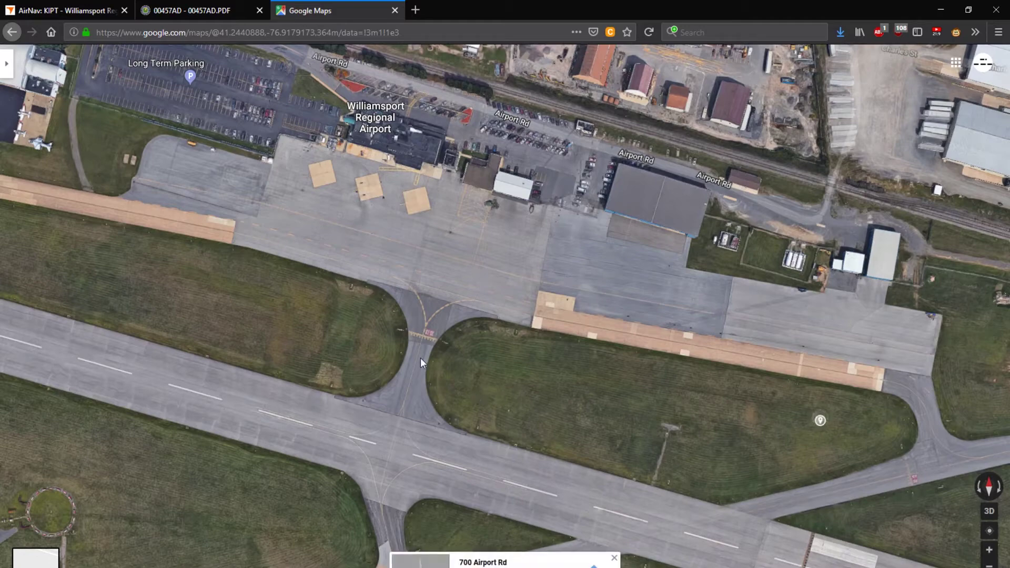
Examine the eastern taxiway and the pavement between the runway 27 and runway 30 thresholds in the satellite view
left_click_drag(628, 358, 333, 320)
left_click_drag(681, 385, 455, 345)
left_click_drag(541, 312, 527, 104)
left_click(528, 144)
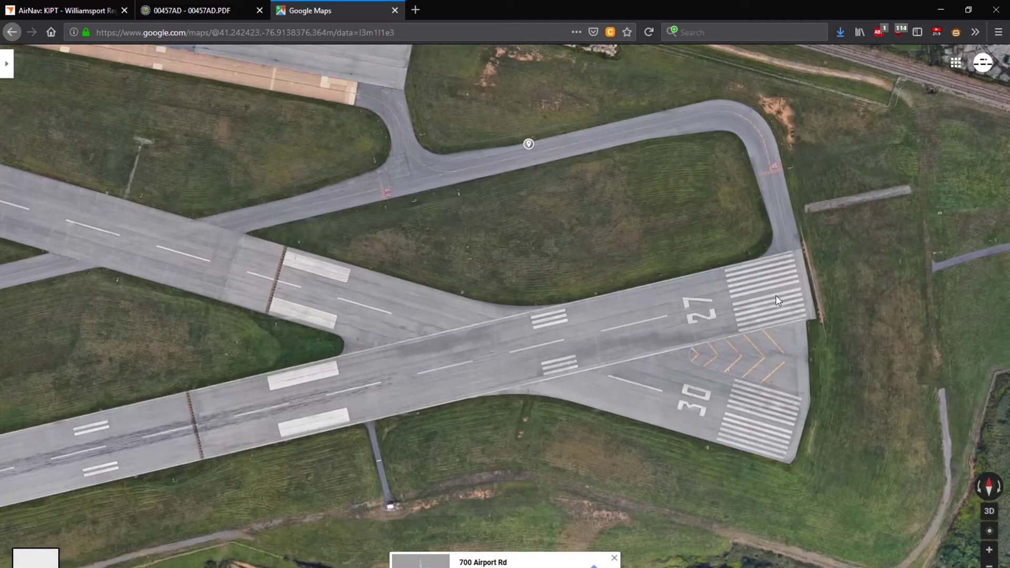
scroll(785, 335, "up", 4)
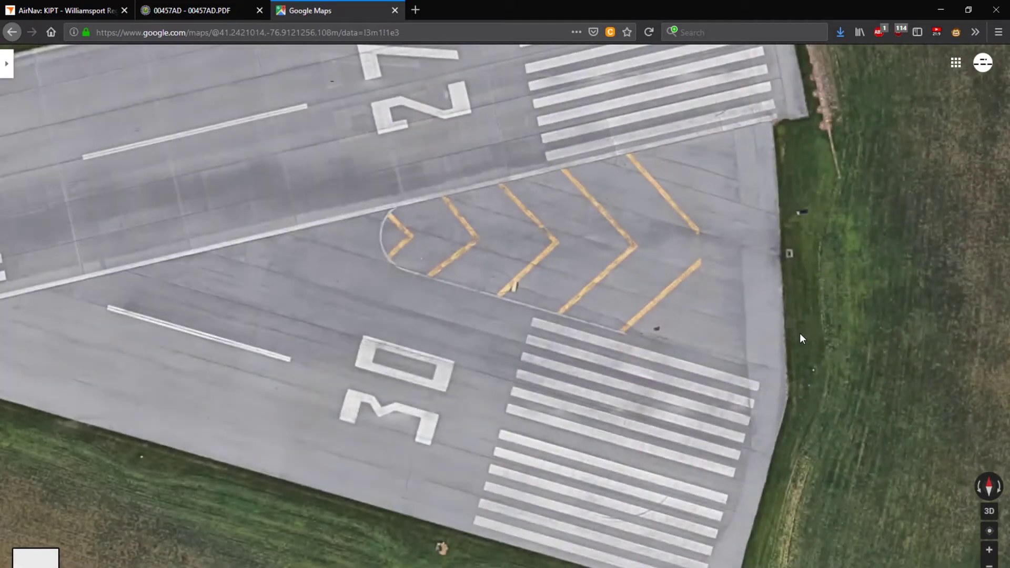
scroll(799, 337, "up", 2)
scroll(799, 334, "down", 3)
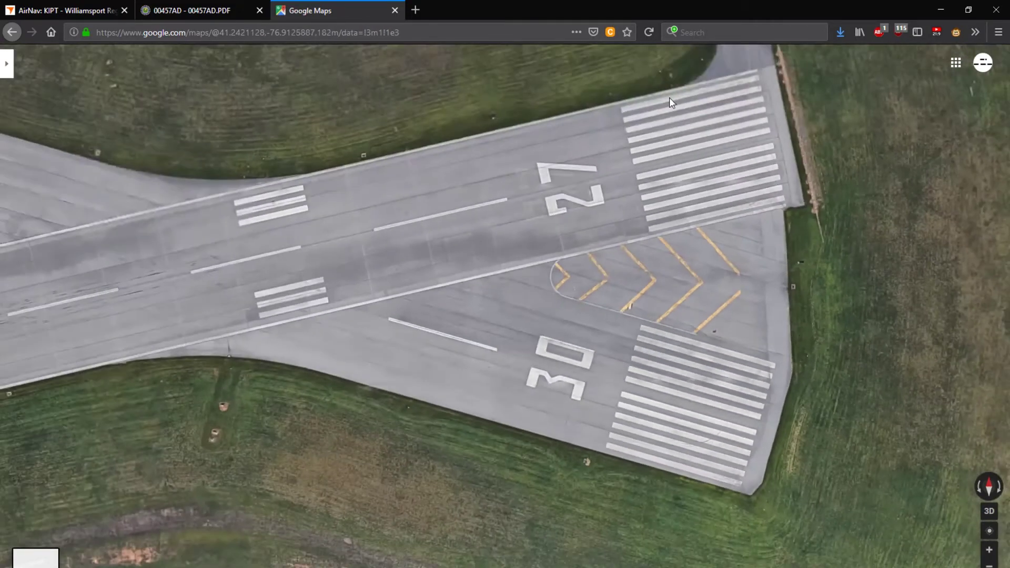
scroll(669, 97, "down", 2)
left_click_drag(315, 204, 462, 285)
left_click(462, 285)
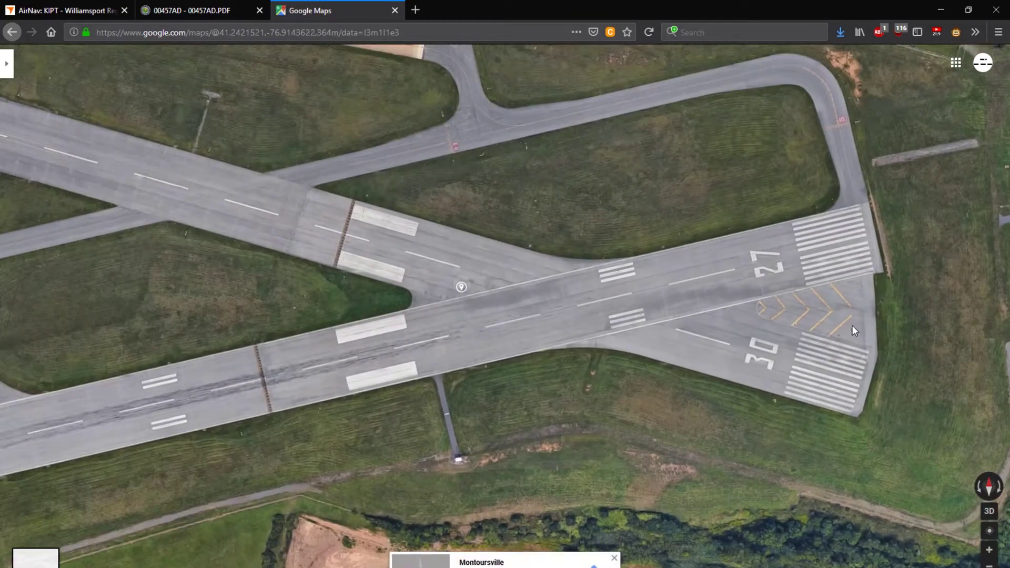
Examine the taxiway crossings west of the runway intersection and the southern parallel taxiway in the satellite view
left_click_drag(727, 256, 888, 282)
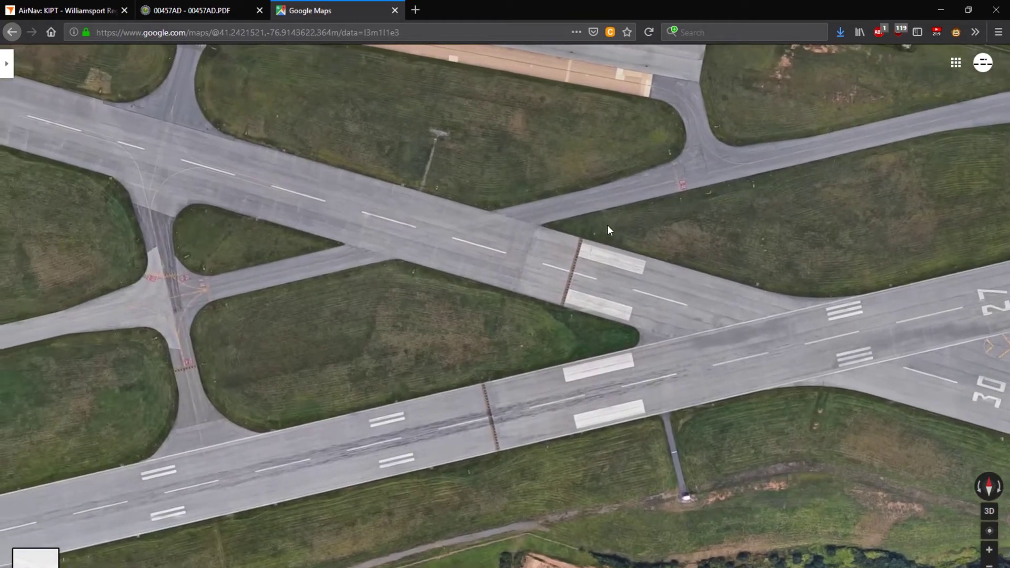
left_click_drag(515, 198, 692, 295)
scroll(692, 295, "down", 1)
left_click_drag(327, 207, 118, 169)
scroll(119, 169, "up", 1)
scroll(509, 282, "down", 1)
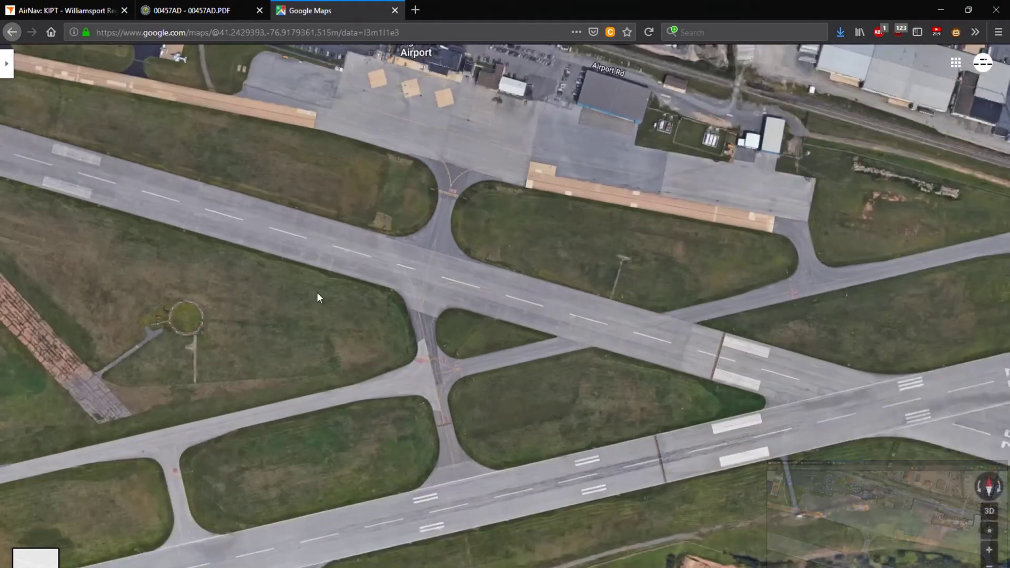
left_click_drag(277, 267, 577, 228)
scroll(475, 245, "down", 1)
left_click_drag(301, 238, 748, 153)
mouse_move(500, 340)
left_mouse_down()
mouse_move(750, 208)
mouse_move(374, 379)
left_mouse_up()
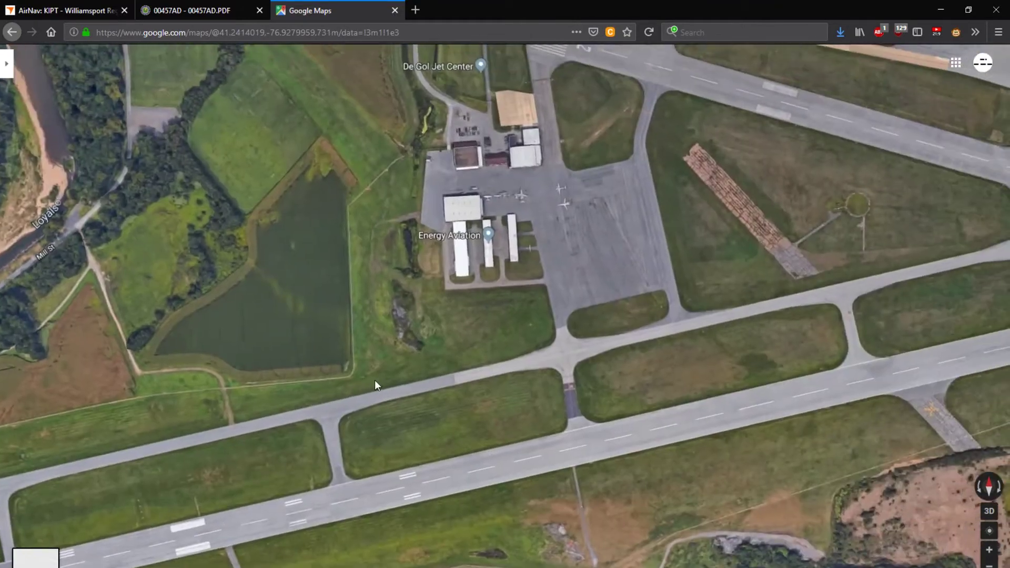
left_click_drag(545, 307, 331, 334)
left_click_drag(757, 223, 539, 280)
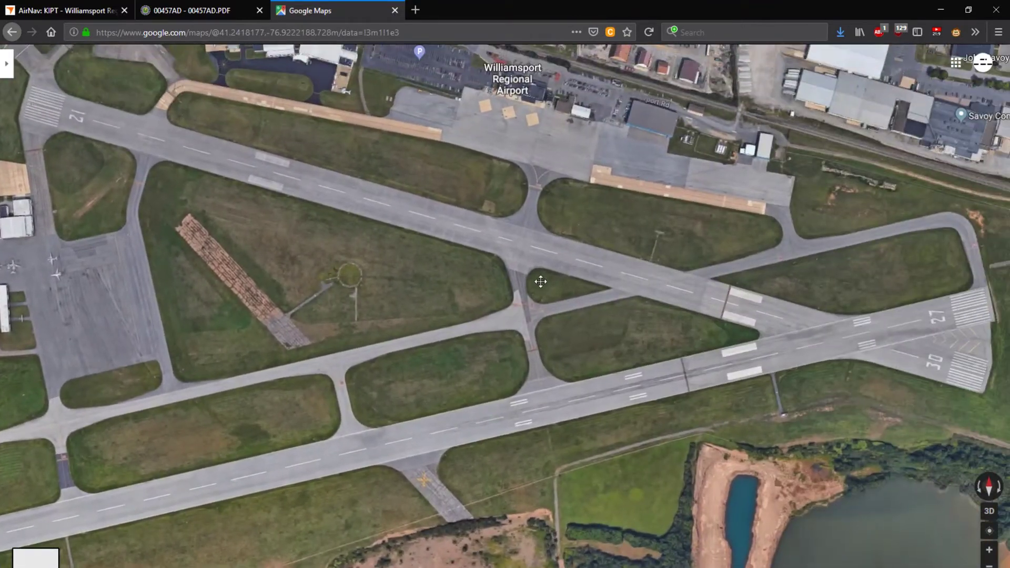
left_click_drag(358, 239, 398, 335)
scroll(173, 150, "up", 2)
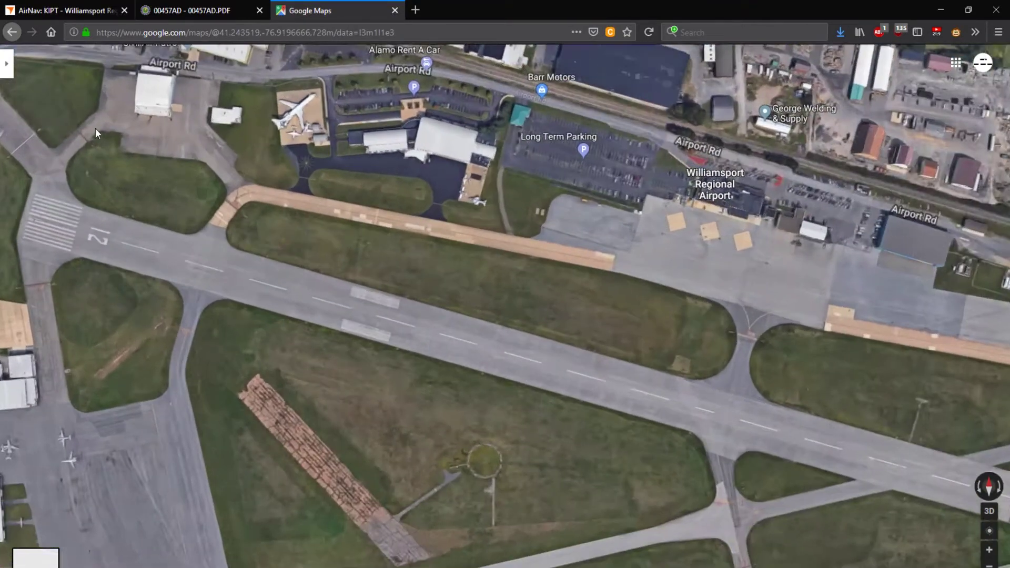
Examine the northwest hangar ramp, its hold lines and taxiway connections, and the ramps east toward the terminal in the satellite view
left_click_drag(95, 129, 331, 266)
scroll(228, 261, "up", 4)
scroll(379, 368, "up", 1)
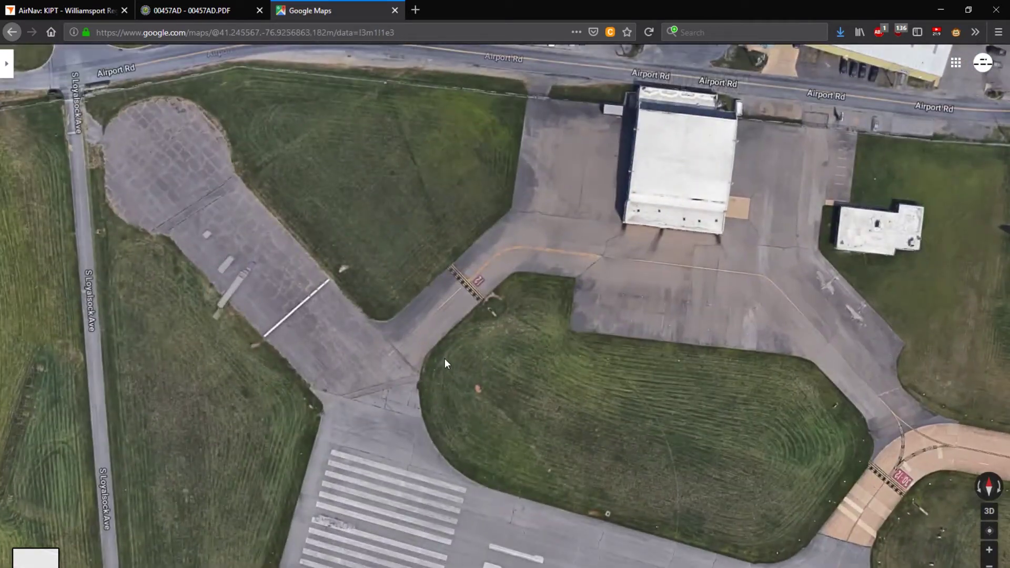
left_click_drag(631, 322, 500, 288)
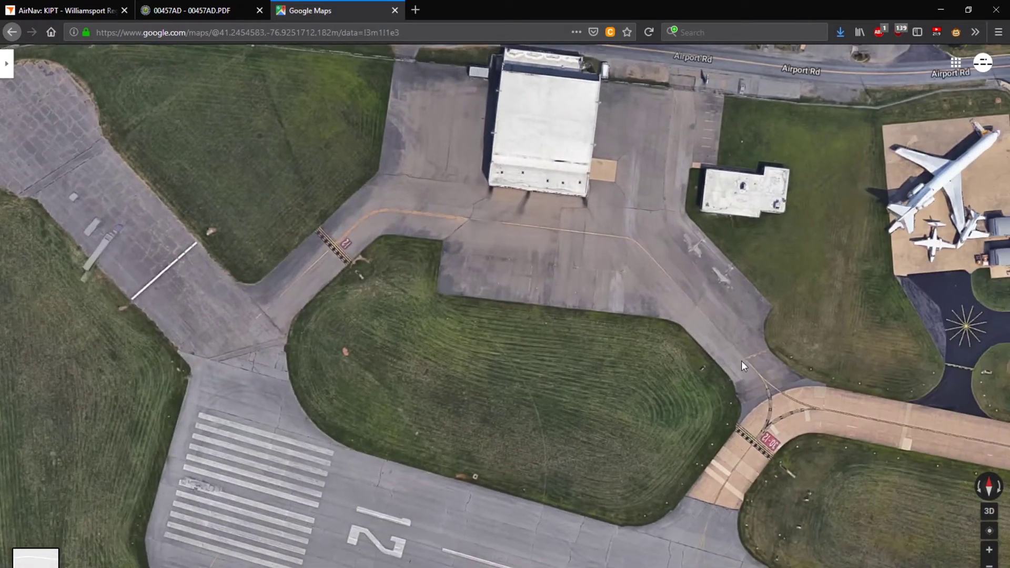
scroll(745, 354, "up", 1)
scroll(198, 188, "up", 3)
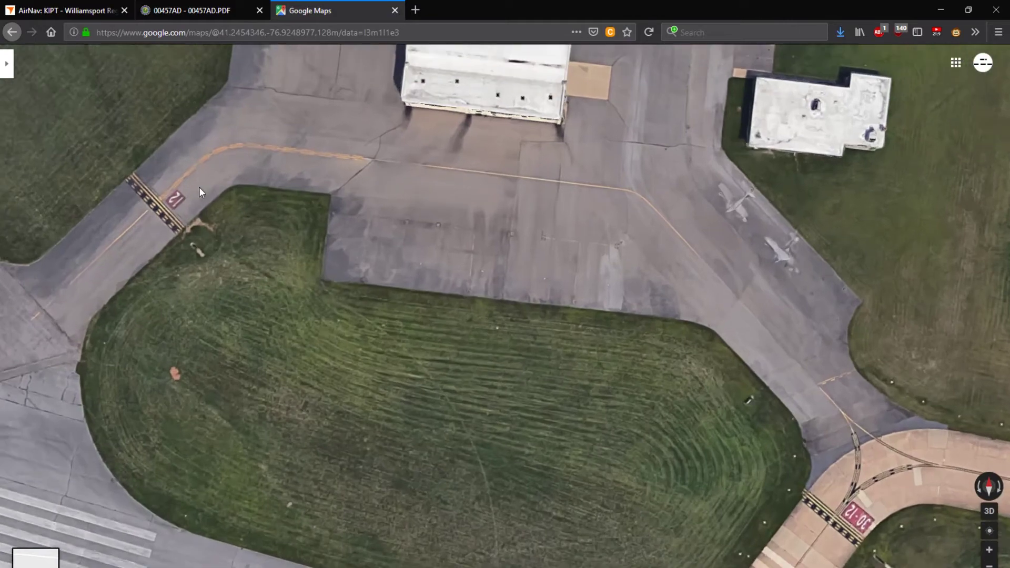
scroll(103, 177, "down", 1)
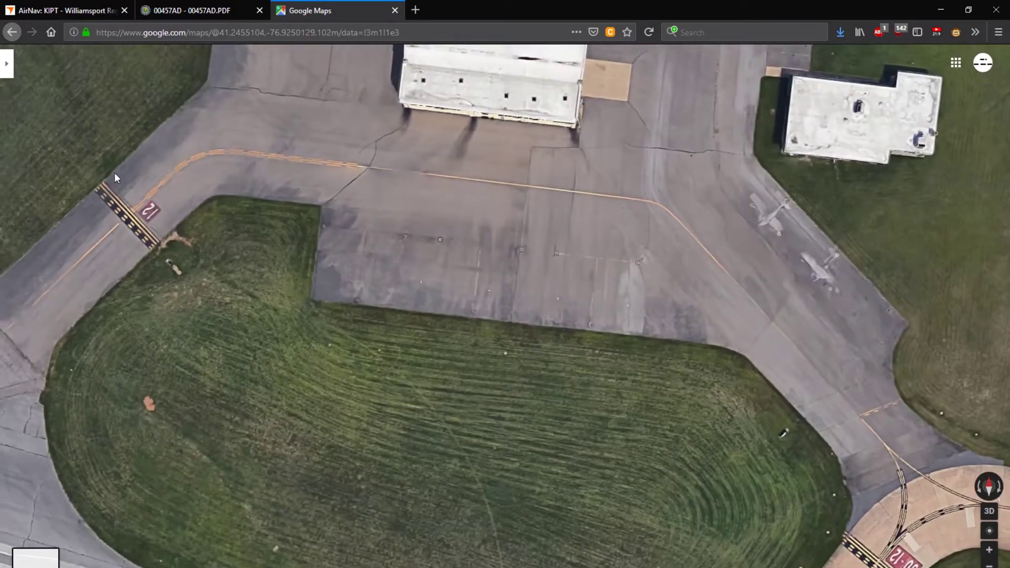
left_click_drag(222, 238, 344, 333)
scroll(344, 333, "down", 2)
left_click_drag(250, 348, 432, 299)
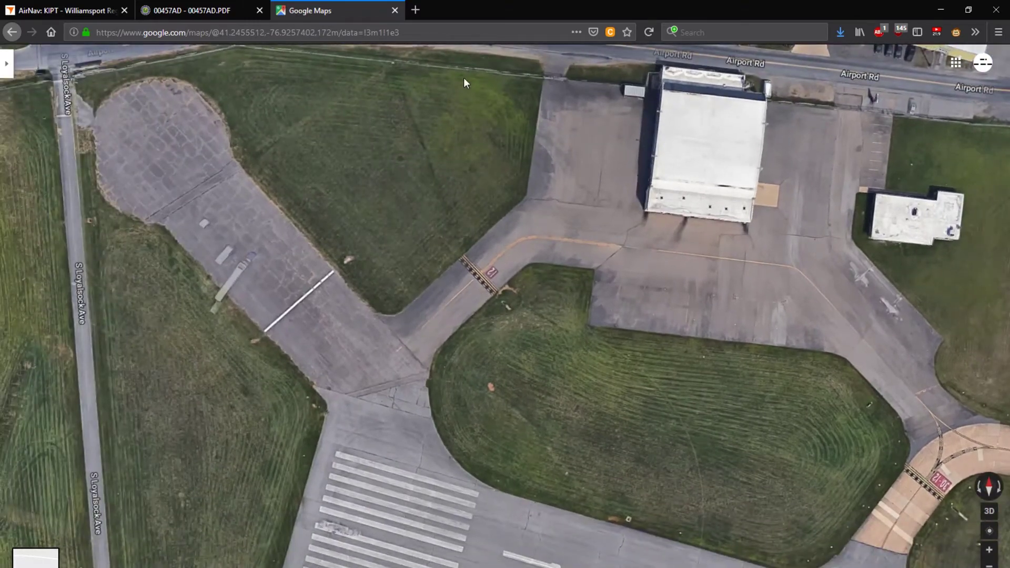
scroll(675, 349, "down", 3)
left_click_drag(684, 349, 416, 245)
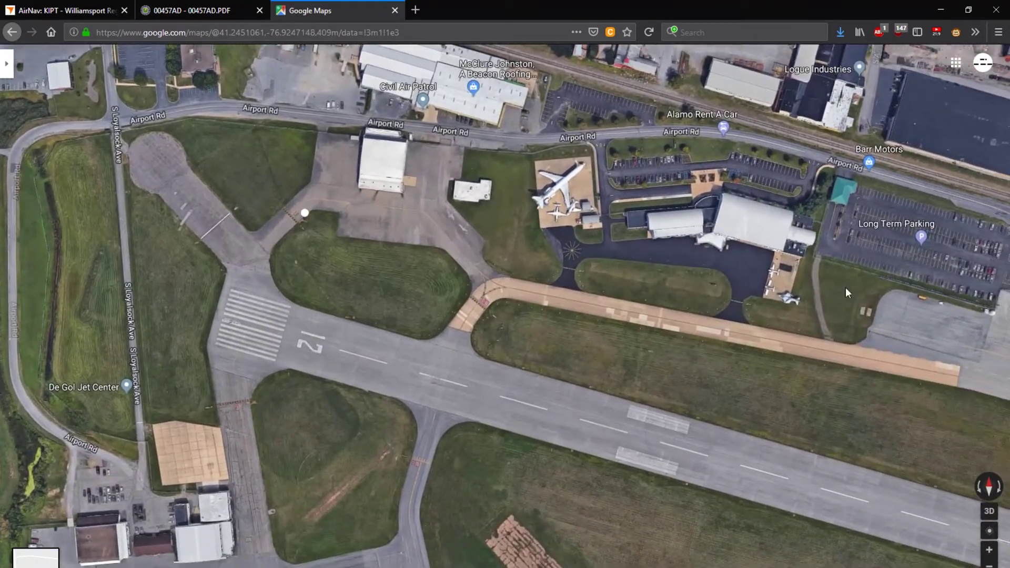
left_click_drag(847, 287, 323, 182)
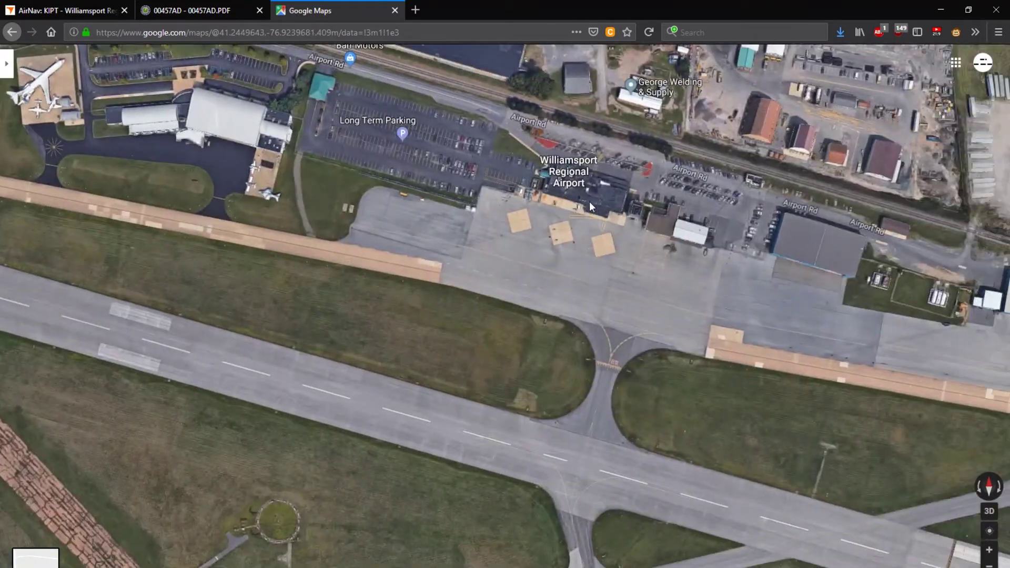
scroll(588, 203, "down", 1)
Return to AutoCAD and inspect the outline of the northwest hangar ramp beside the northwest runway end
left_click(941, 8)
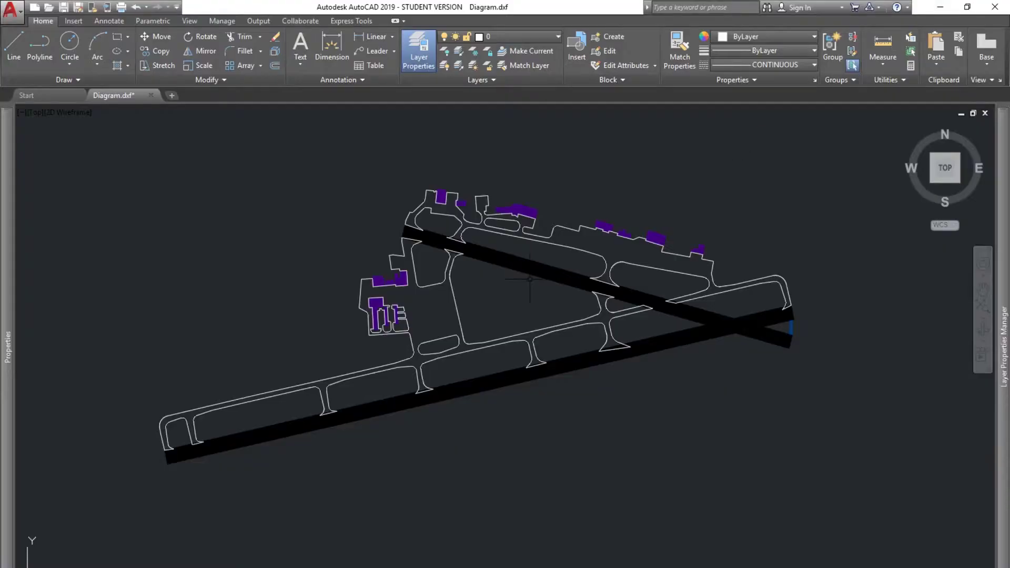
scroll(435, 263, "up", 5)
mouse_move(423, 193)
middle_mouse_down()
mouse_move(442, 298)
mouse_move(437, 382)
middle_mouse_up()
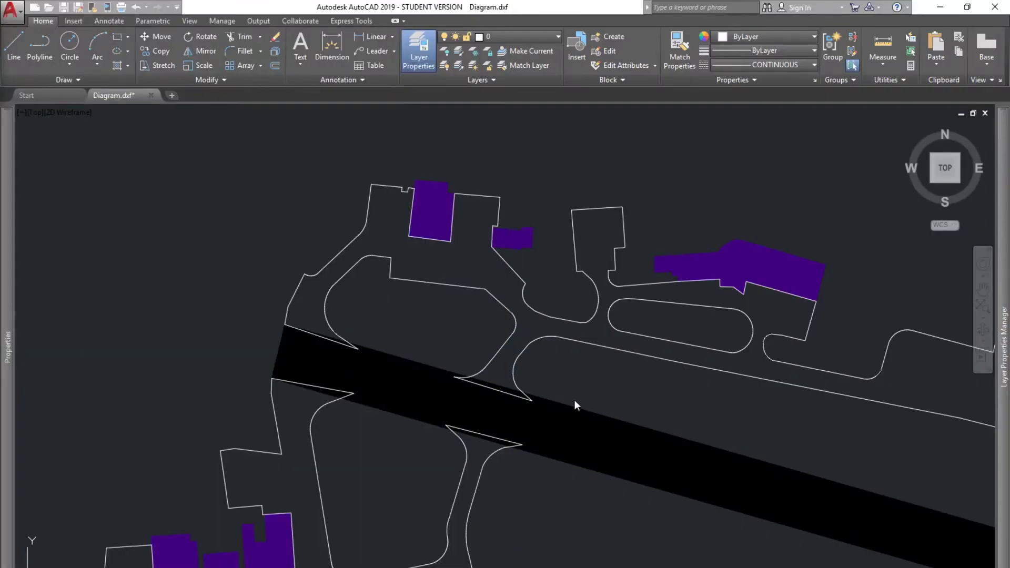
Draw closing lines across the taxiway gaps at the west and east ends of the long island south of the terminal
scroll(536, 321, "up", 6)
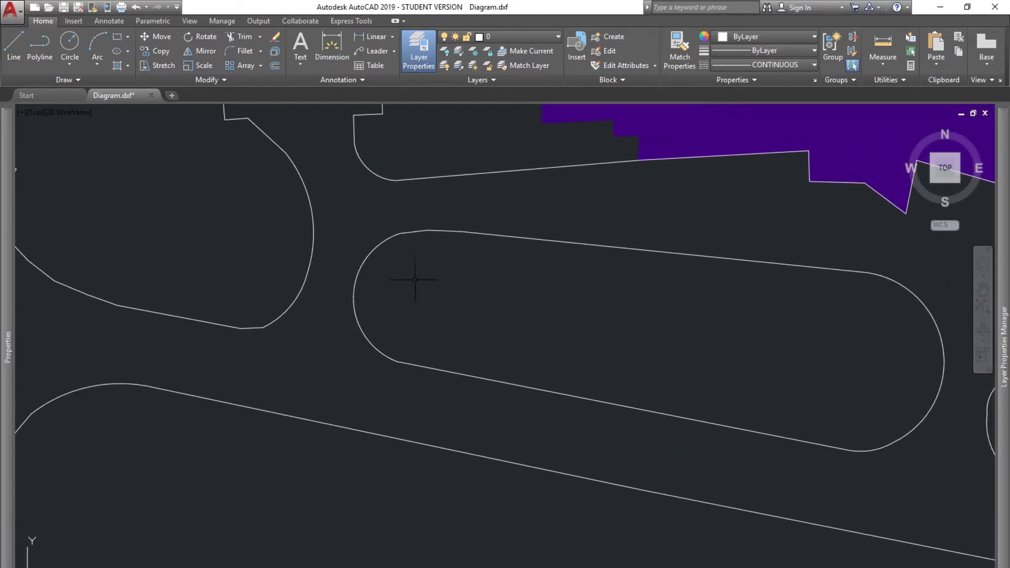
middle_click_drag(430, 322, 438, 314)
type("l")
key("Return")
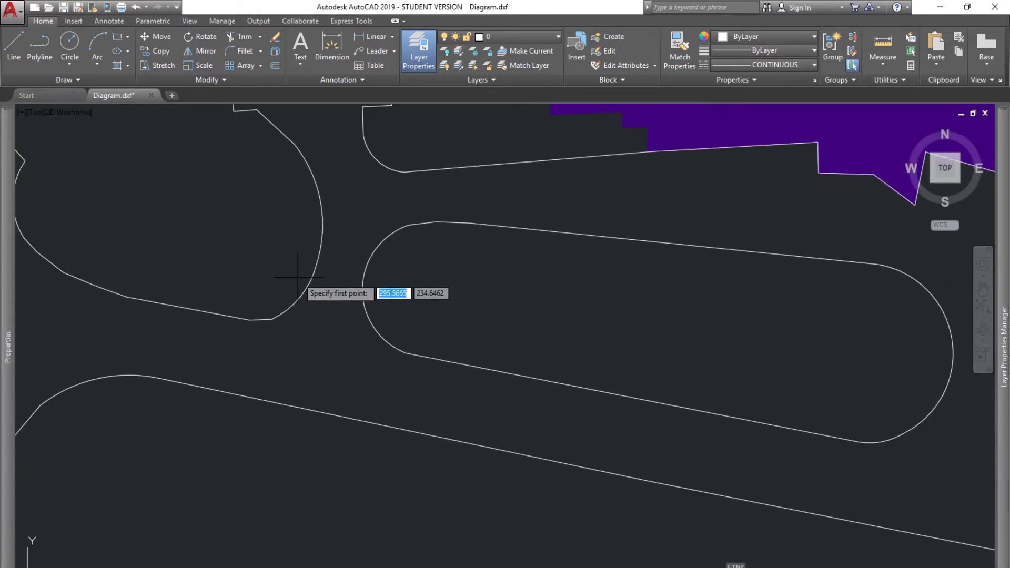
left_click(320, 256)
left_click(368, 261)
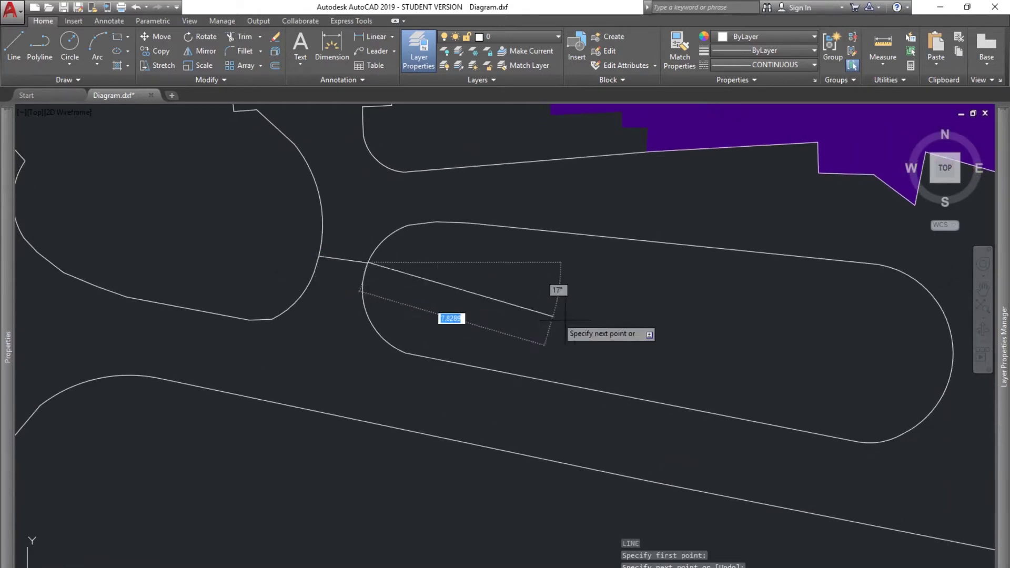
middle_click_drag(709, 341, 326, 261)
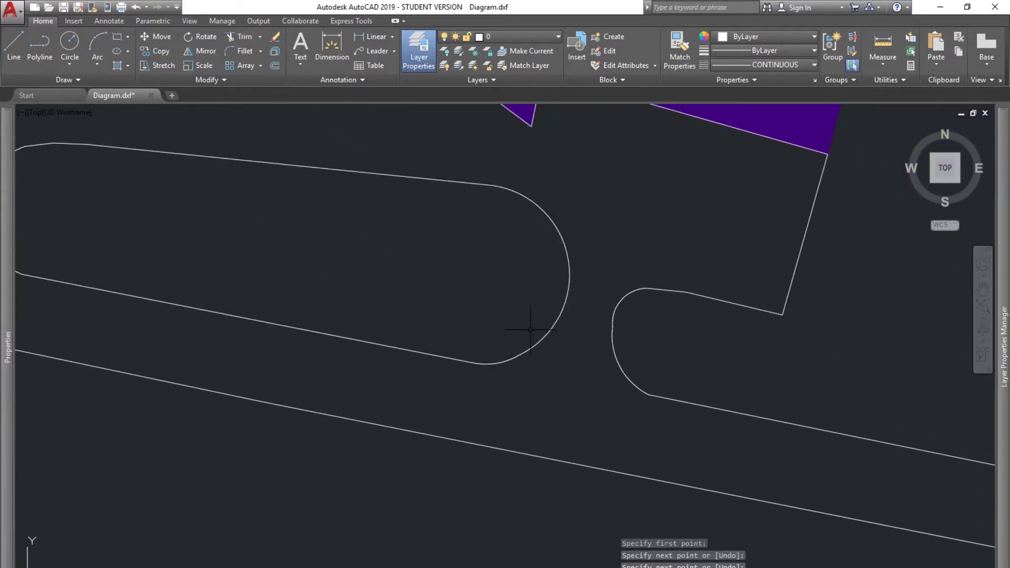
key("Return")
key("Return")
left_click(565, 302)
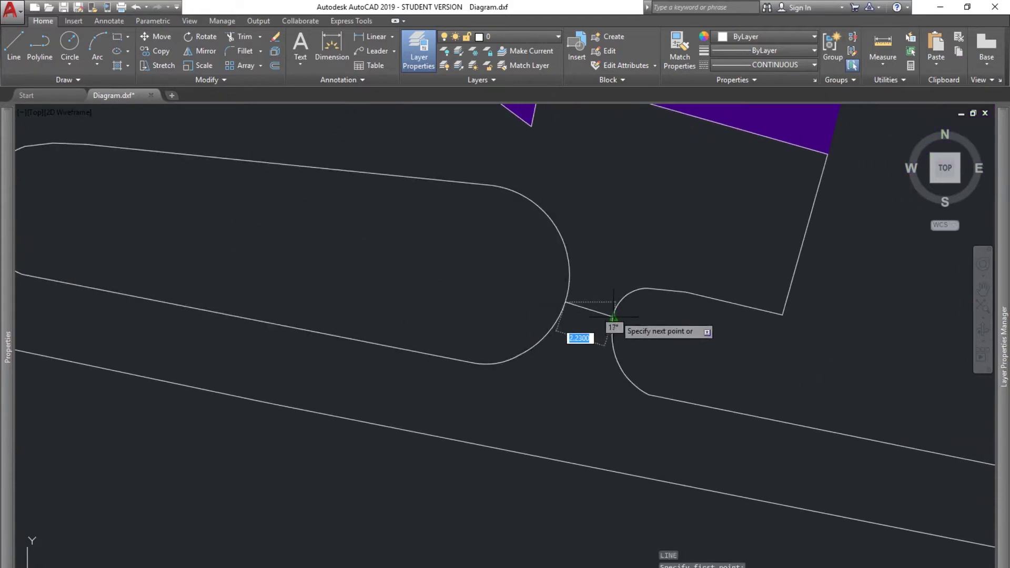
left_click(614, 316)
Draw a line eastward from the corner where the southwest ramp meets the runway-end taxiway, crossing that taxiway's east edge
scroll(572, 300, "down", 5)
scroll(296, 490, "up", 5)
middle_click_drag(296, 490, 412, 352)
key("Return")
left_click(310, 248)
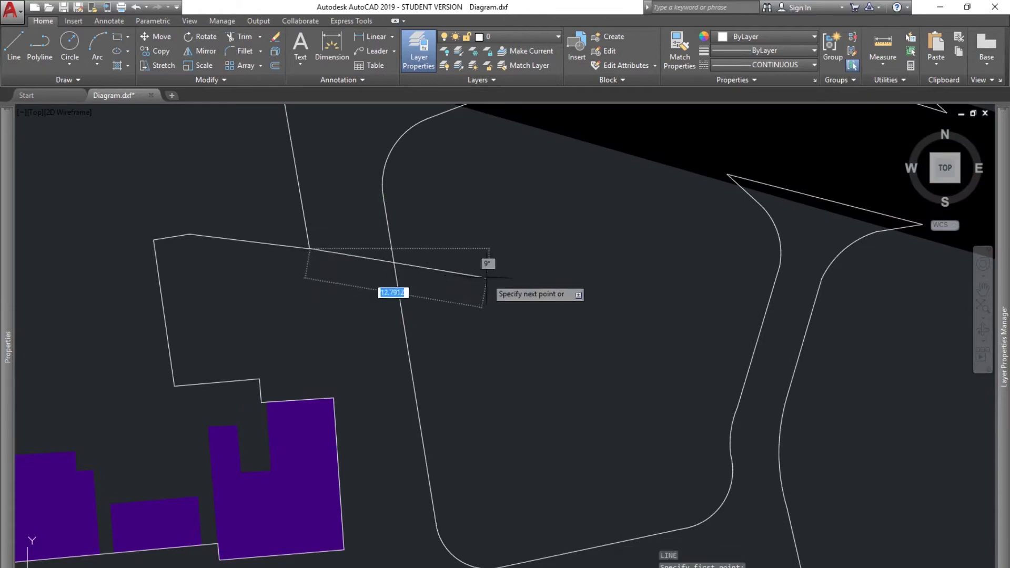
left_click(486, 269)
key("Return")
Shorten the new line by moving its east endpoint onto the taxiway's east edge
left_click(465, 267)
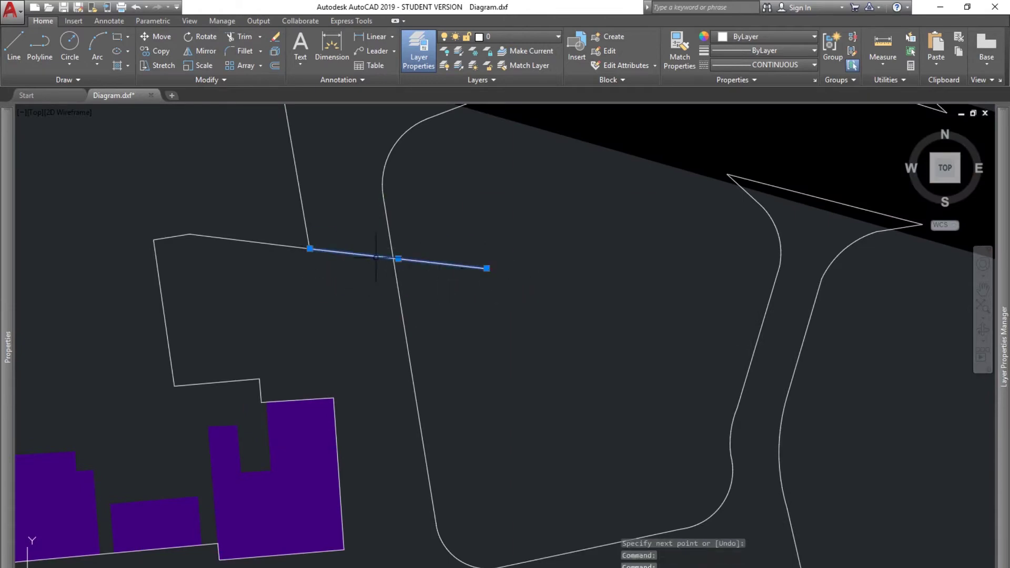
left_click(484, 217)
key("Escape")
key("Escape")
key("Escape")
left_click(487, 269)
left_click(486, 269)
left_click(394, 258)
key("Escape")
Draw a closing line from the west end of the small rounded island to the southwest ramp's outer edge
scroll(421, 274, "down", 5)
mouse_move(468, 363)
middle_mouse_down()
mouse_move(496, 154)
mouse_move(517, 91)
middle_mouse_up()
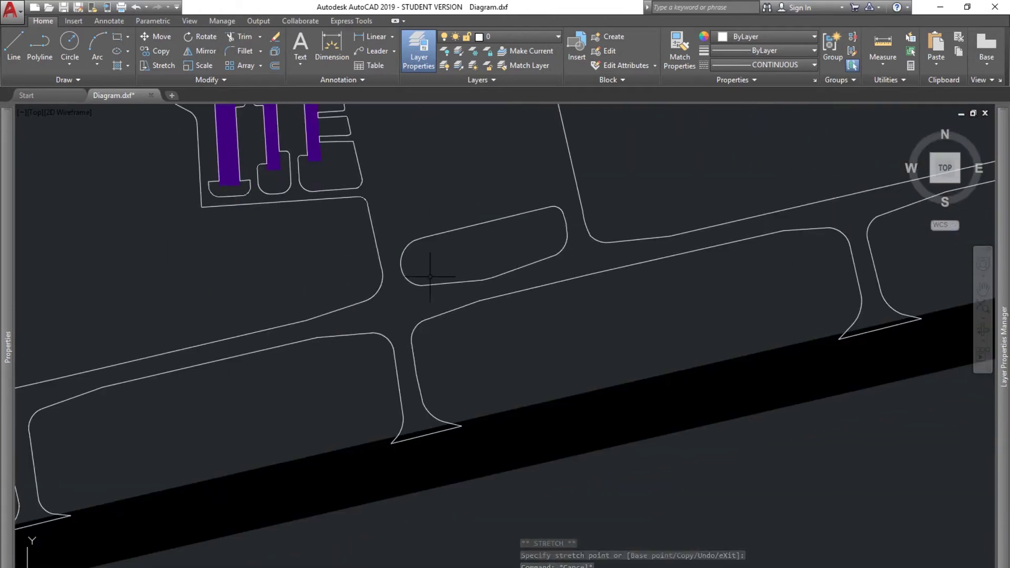
scroll(424, 268, "up", 2)
key("Return")
left_click(389, 265)
left_click(360, 274)
key("Return")
Draw a line from the lower corner of the large grass island to the small rounded island, separating ramp from taxiway
scroll(447, 252, "down", 2)
middle_click_drag(462, 157, 381, 410)
key("Return")
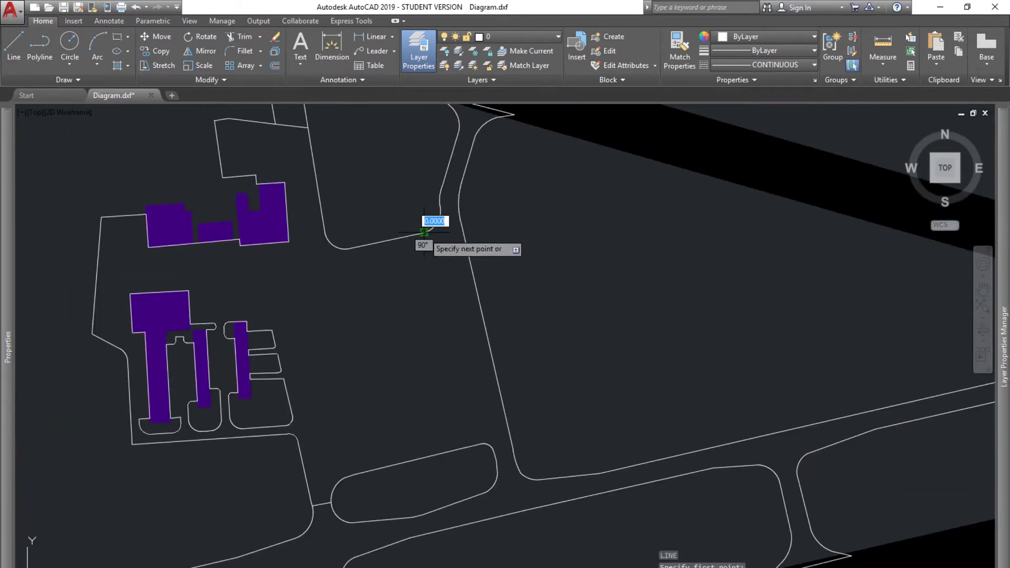
left_click(425, 233)
left_click(469, 448)
key("Return")
Turn off the ASDEX_BLDG layer to expose the hangar outlines on the southwest ramp
scroll(474, 447, "down", 3)
middle_click_drag(647, 373, 424, 405)
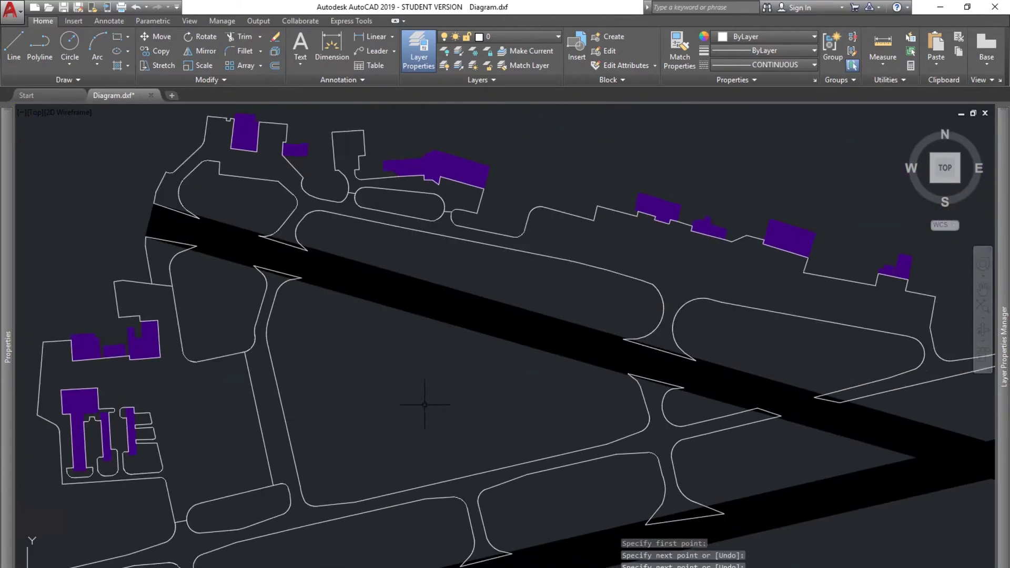
middle_click_drag(541, 418, 363, 421)
middle_click_drag(246, 450, 559, 360)
scroll(270, 360, "up", 3)
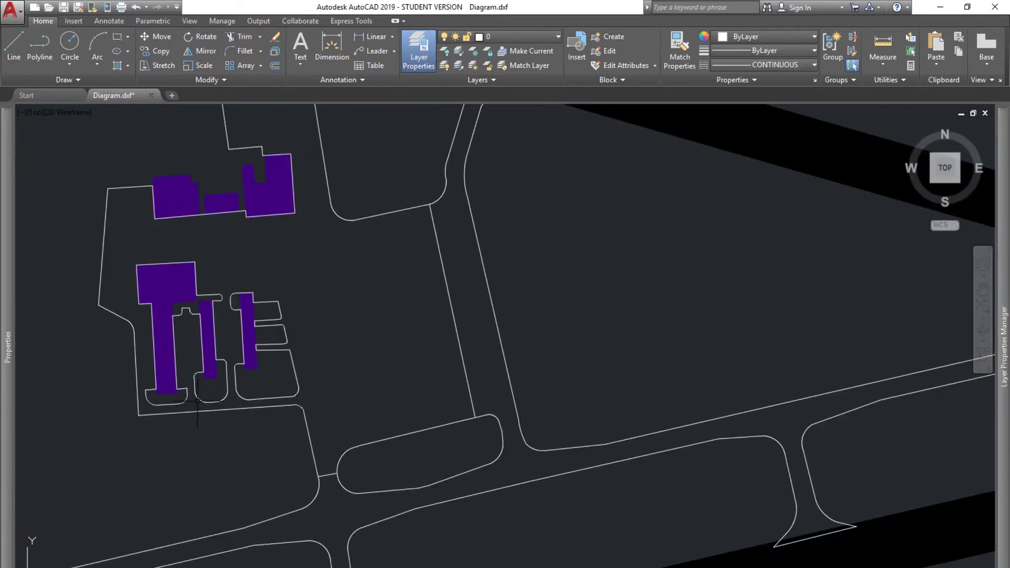
middle_click_drag(357, 393, 422, 403)
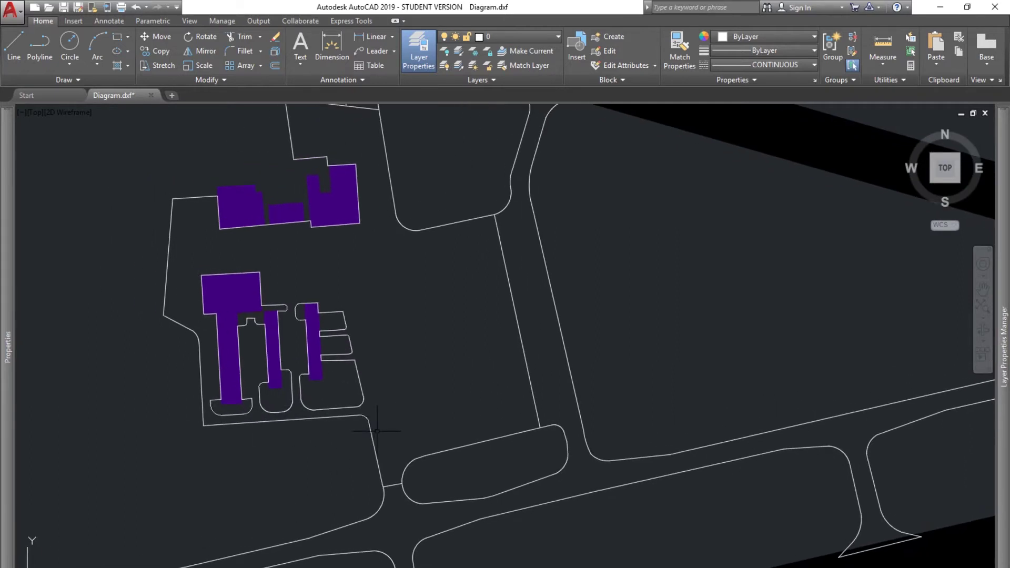
middle_click_drag(376, 430, 378, 369)
scroll(378, 370, "up", 2)
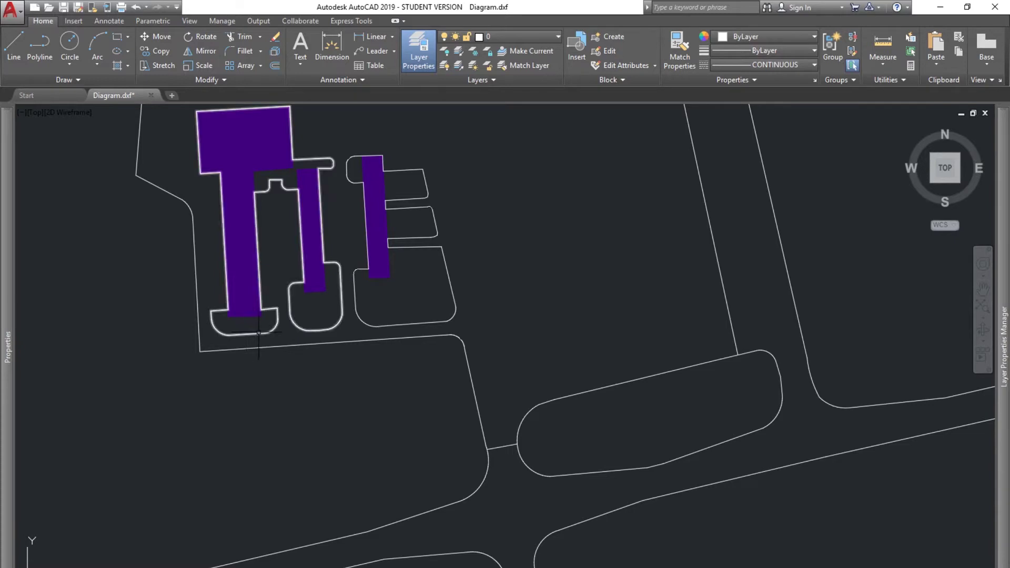
mouse_move(1008, 330)
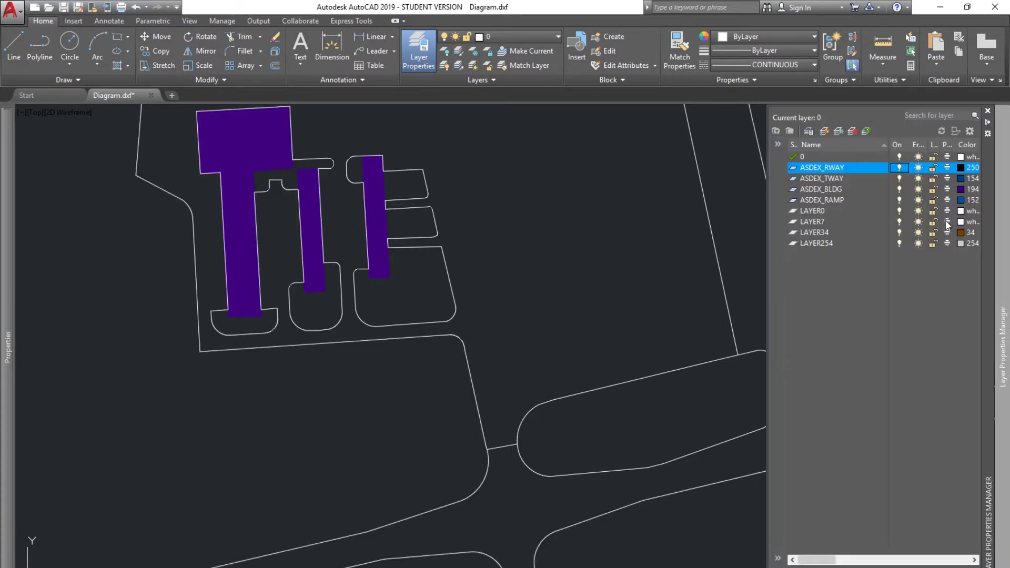
left_click(898, 191)
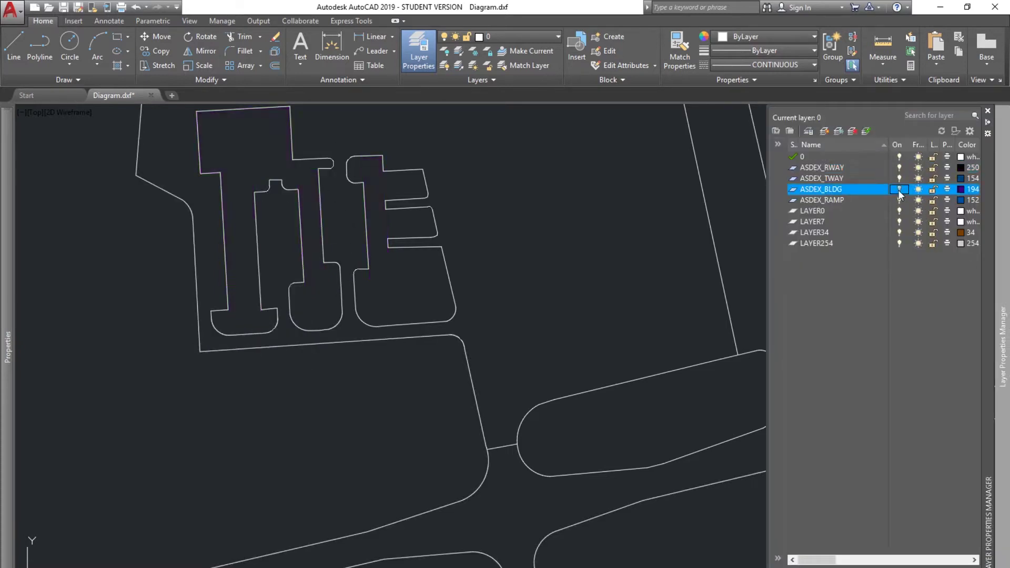
Draw a short line bridging the narrow gap between the lower ends of the middle and eastern hangar outlines
middle_click_drag(456, 211, 505, 284)
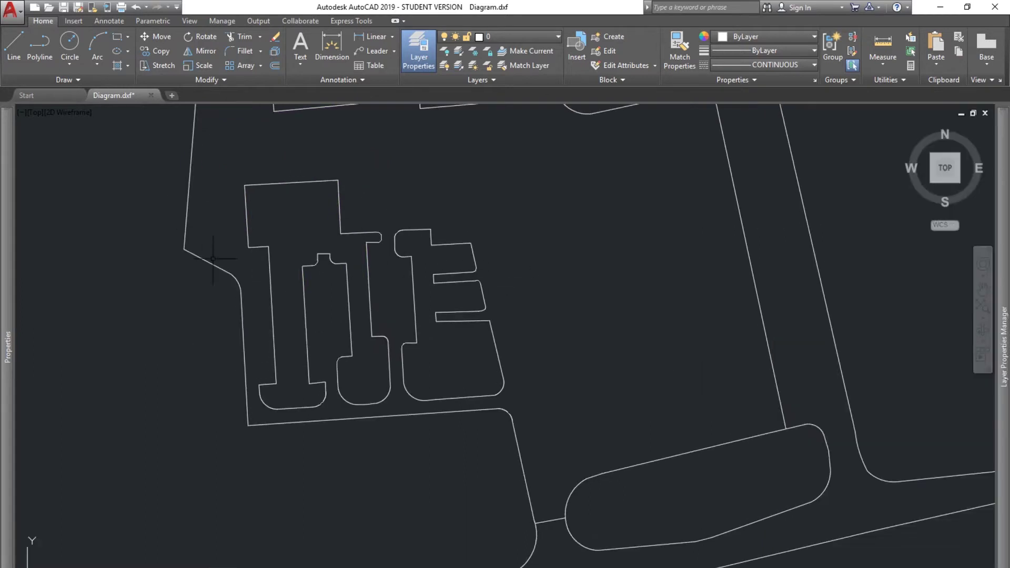
middle_click_drag(302, 371, 315, 316)
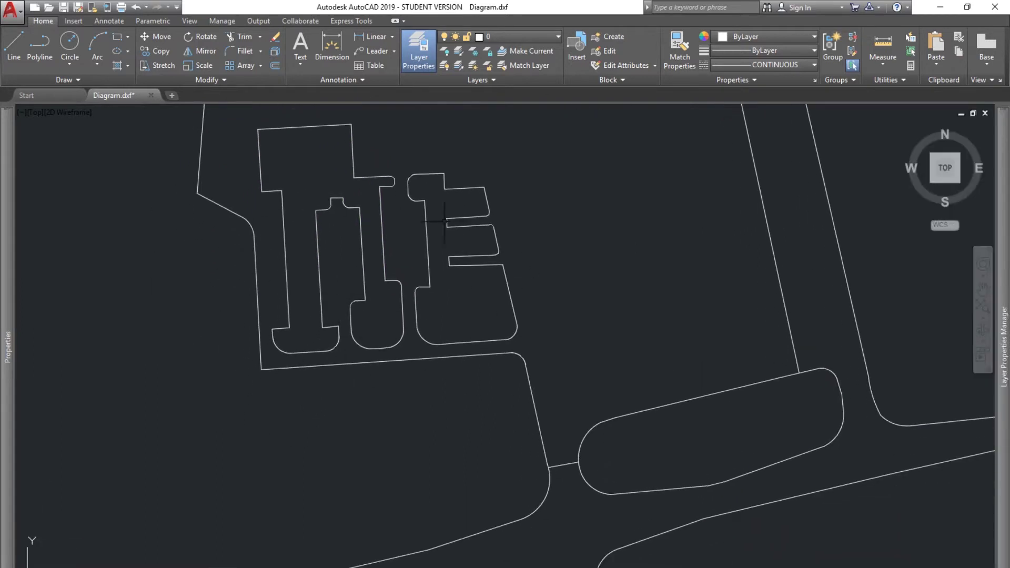
mouse_move(415, 452)
middle_mouse_down()
mouse_move(444, 392)
mouse_move(426, 424)
middle_mouse_up()
key("space")
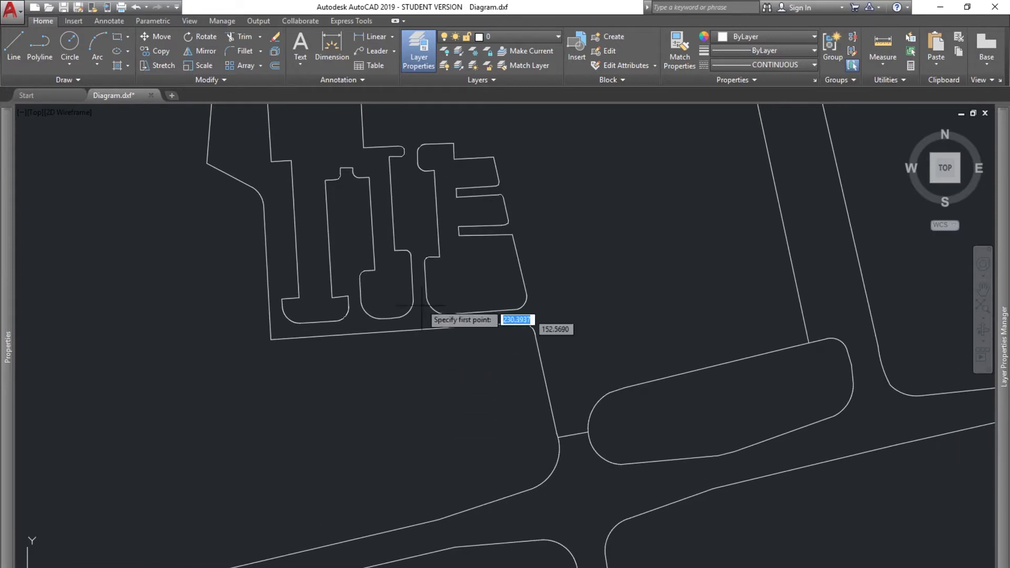
left_click(425, 262)
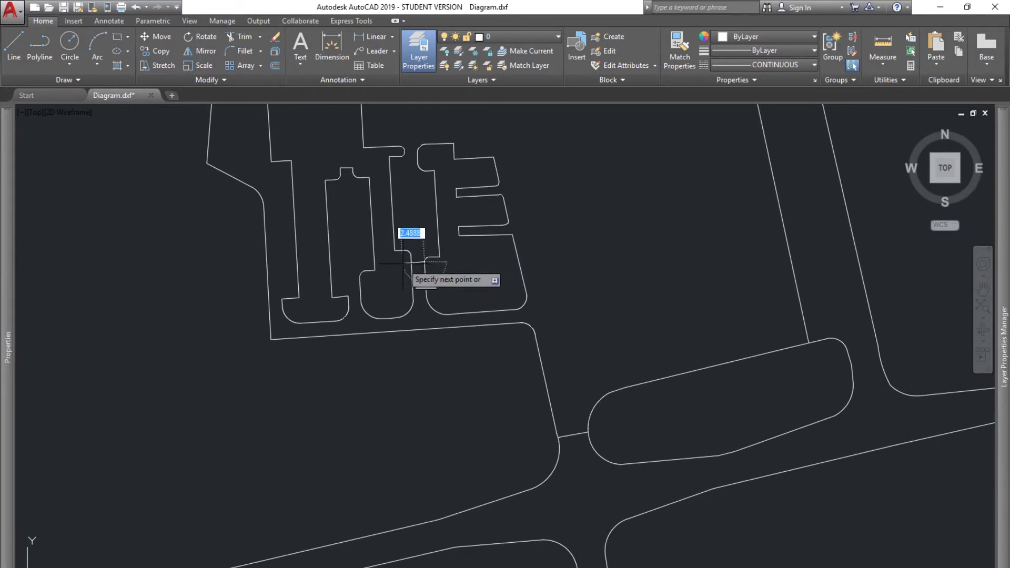
left_click(410, 252)
key("space")
Draw a short line from the western hangar outline's lower corner to the southwest ramp's outer corner
middle_click_drag(265, 311, 339, 312)
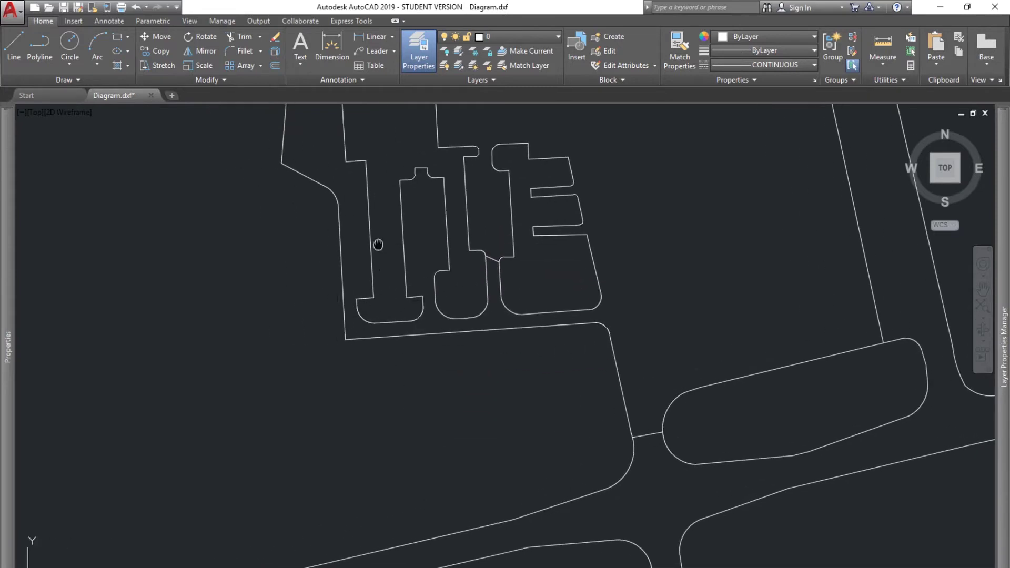
middle_click_drag(377, 244, 371, 326)
key("space")
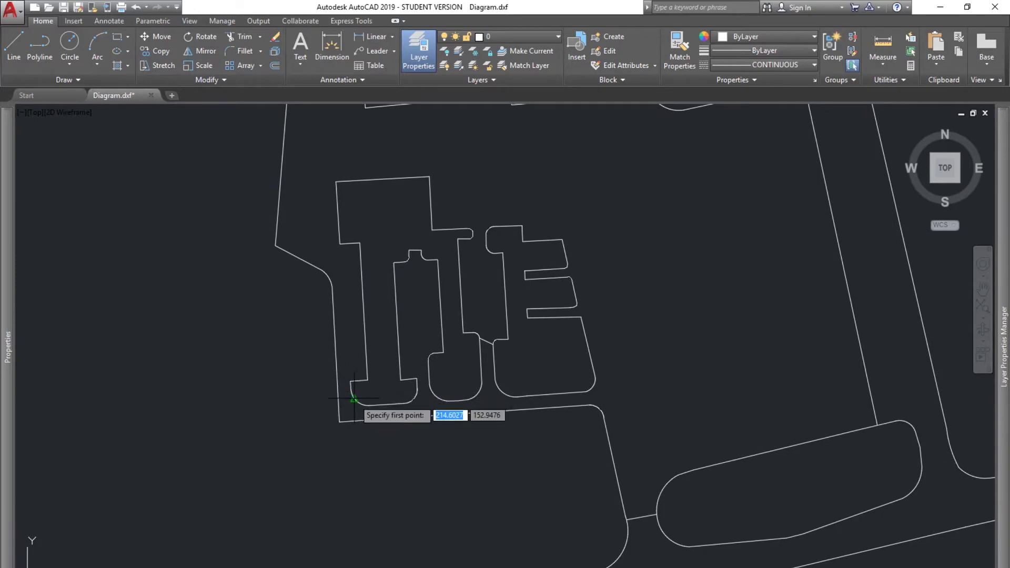
left_click(356, 401)
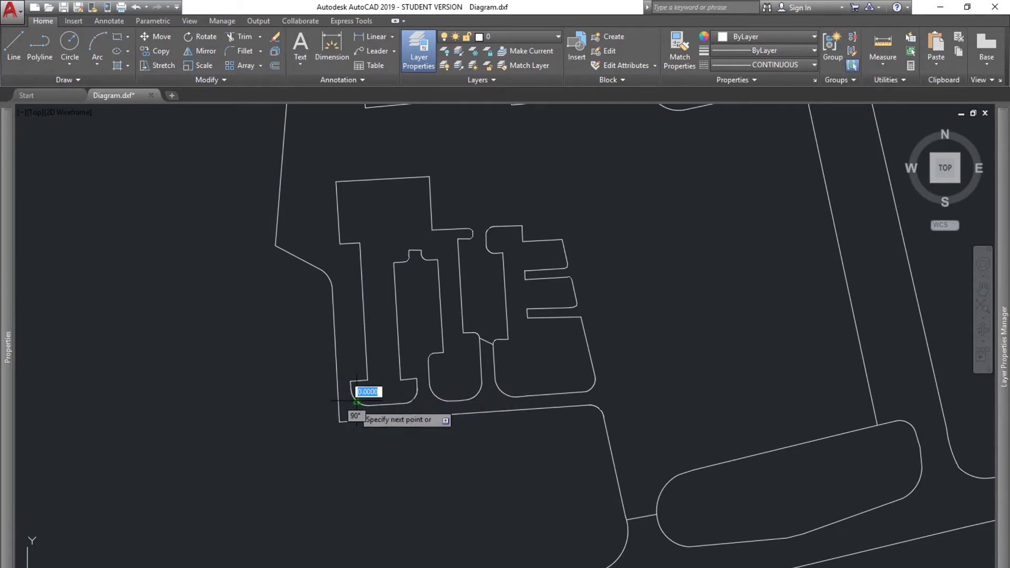
left_click(339, 421)
key("space")
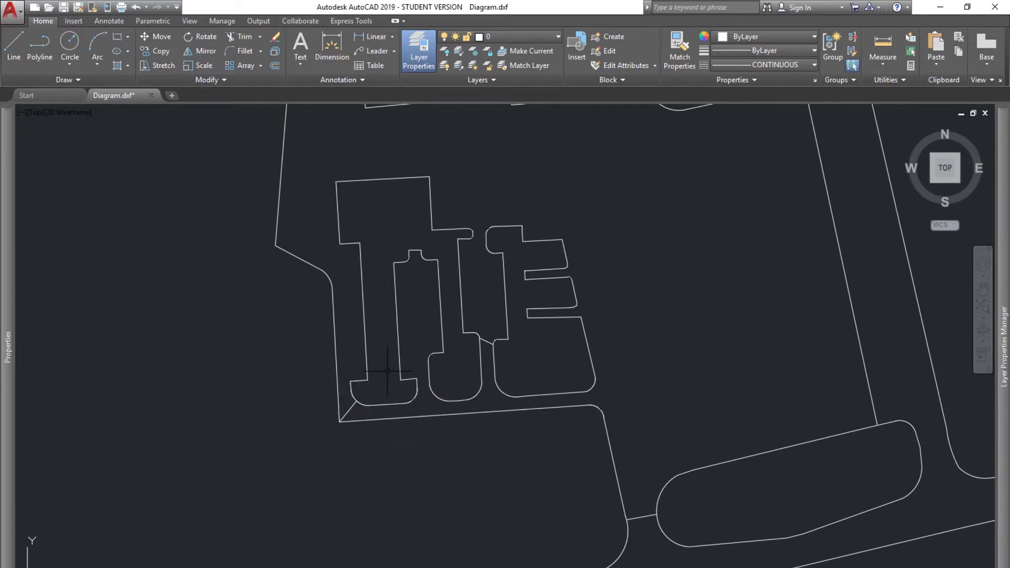
Fill the closed southwest ramp with a SOLID hatch, leaving the hangar outlines empty
middle_click_drag(484, 231, 444, 271)
mouse_move(654, 268)
middle_mouse_down()
mouse_move(593, 291)
mouse_move(545, 290)
middle_mouse_up()
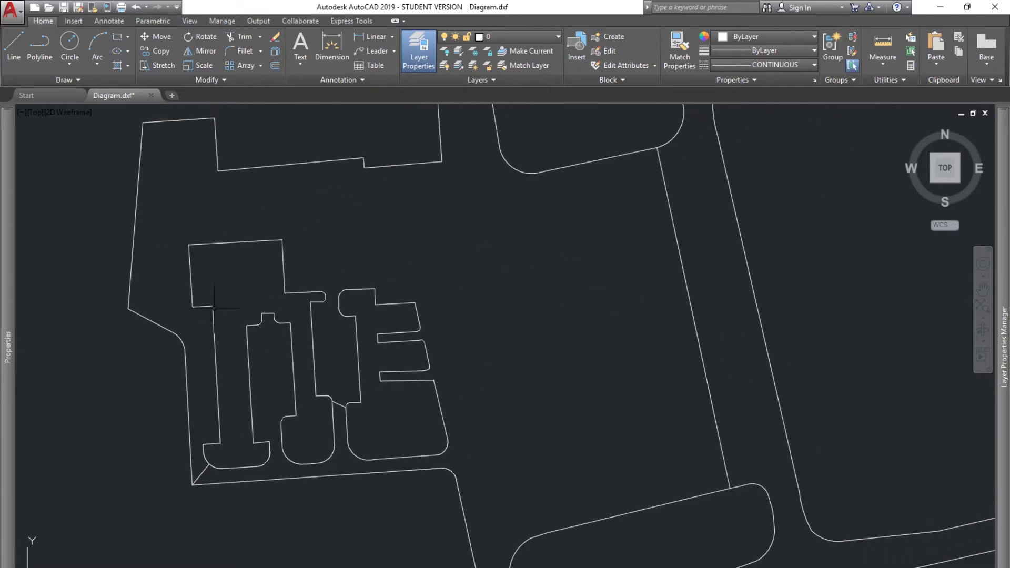
scroll(592, 371, "down", 4)
middle_click_drag(579, 345, 525, 377)
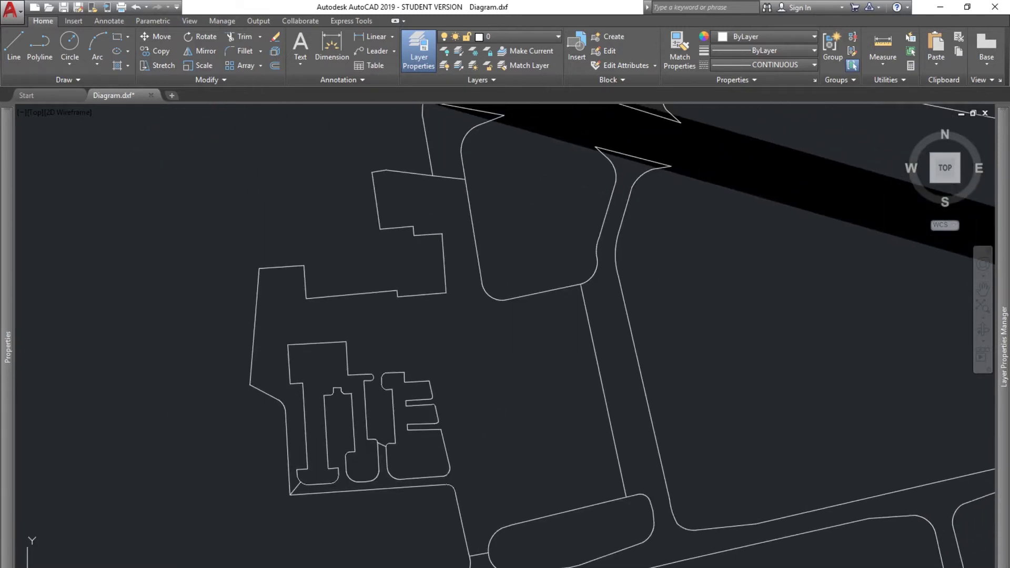
type("h")
key("space")
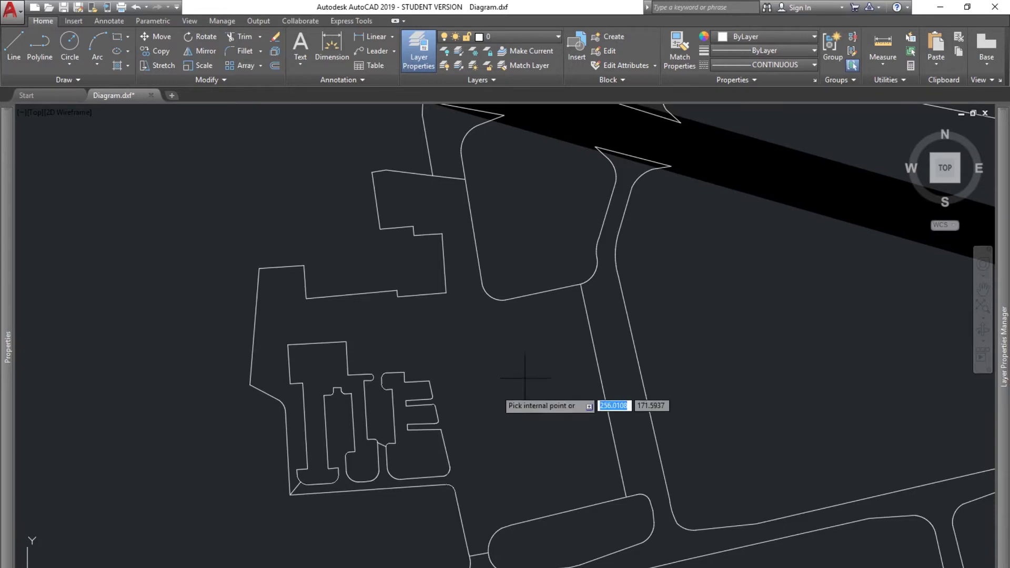
left_click(387, 203)
left_click(112, 49)
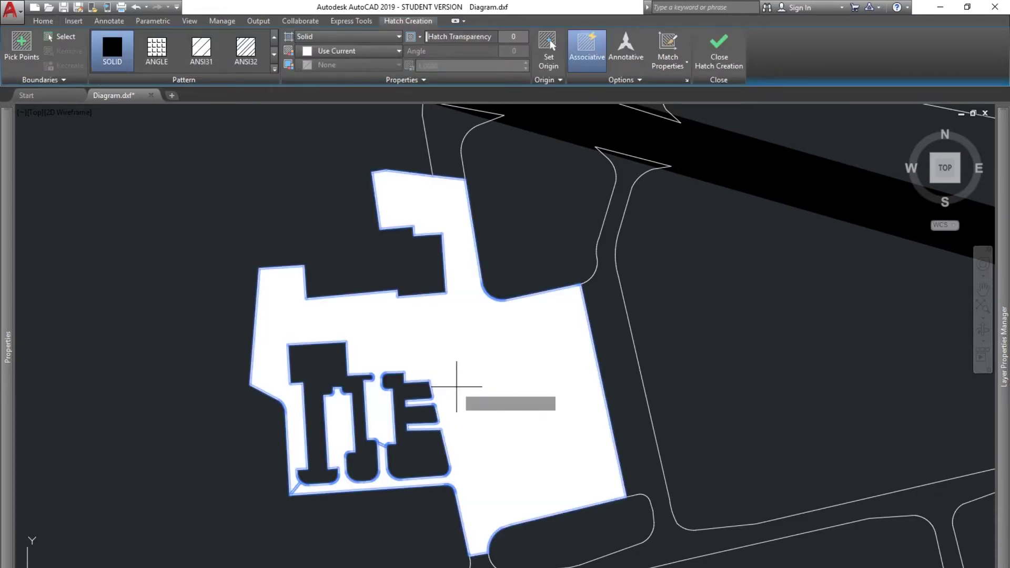
key("Return")
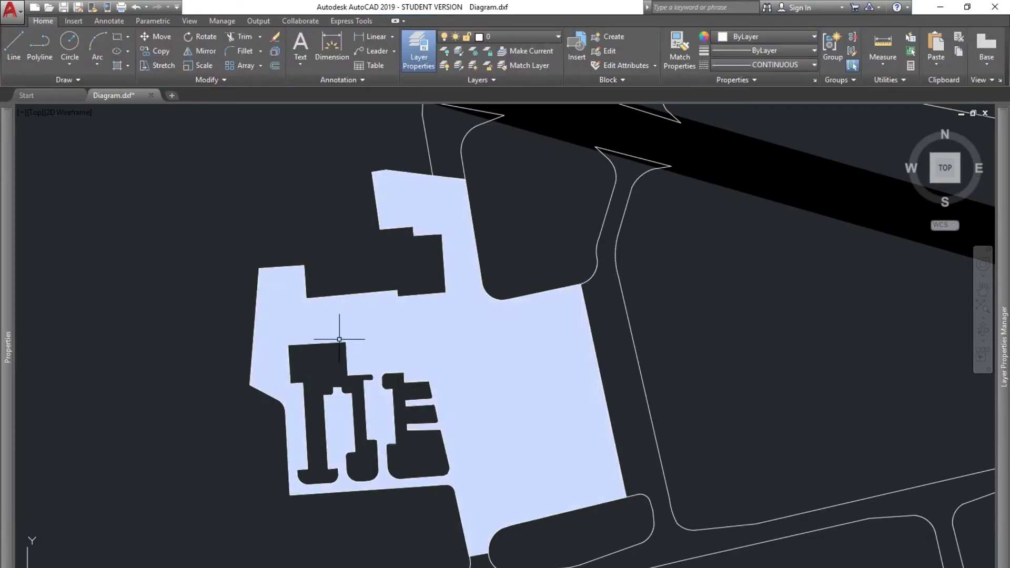
Draw a closing line across the taxiway connection at the southeast end of the northwest hangar ramp
mouse_move(588, 390)
middle_mouse_down()
mouse_move(570, 378)
mouse_move(557, 322)
middle_mouse_up()
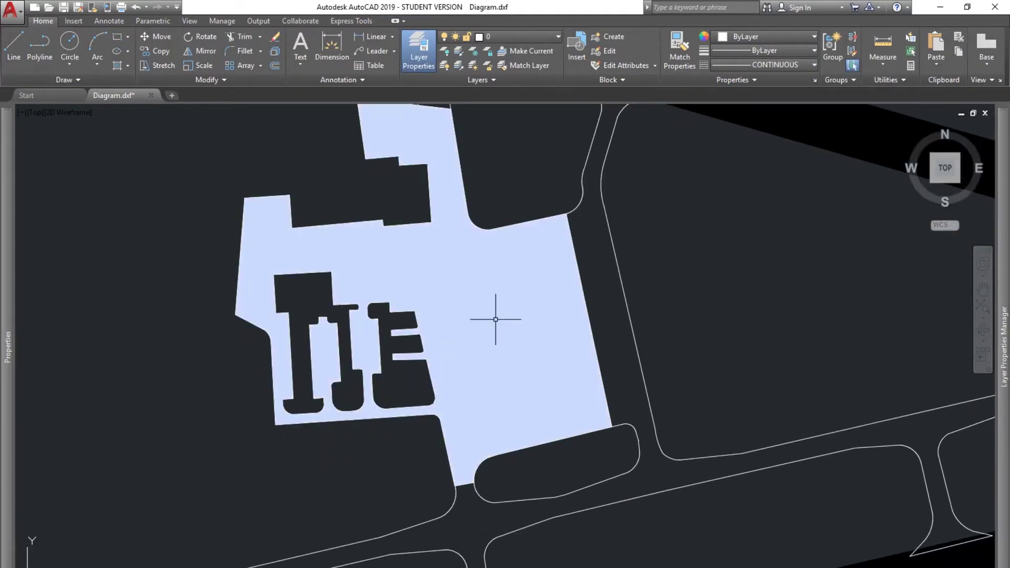
middle_click_drag(394, 282, 395, 358)
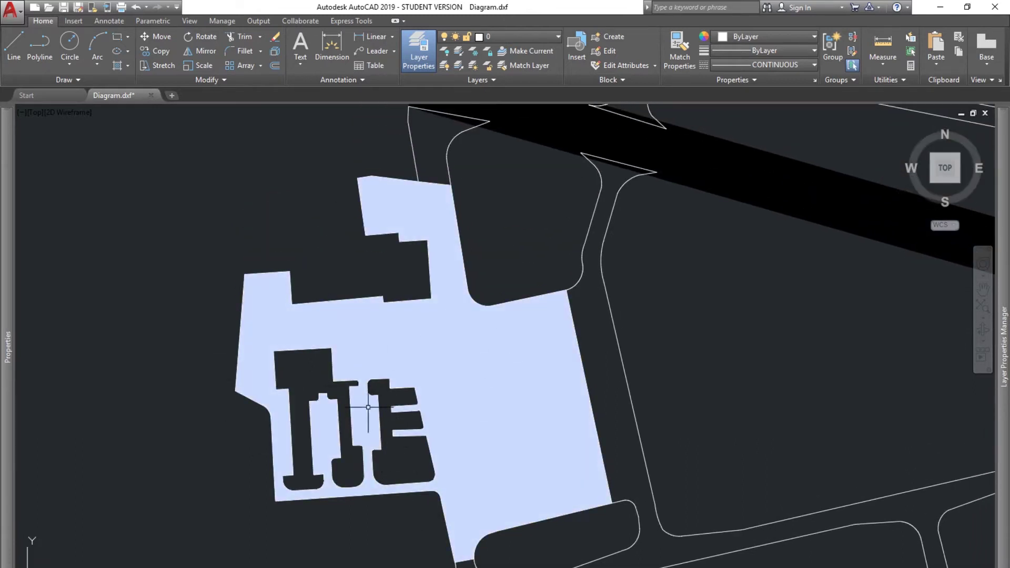
middle_click_drag(626, 311, 457, 304)
middle_click_drag(552, 132, 479, 390)
middle_click_drag(423, 302, 535, 365)
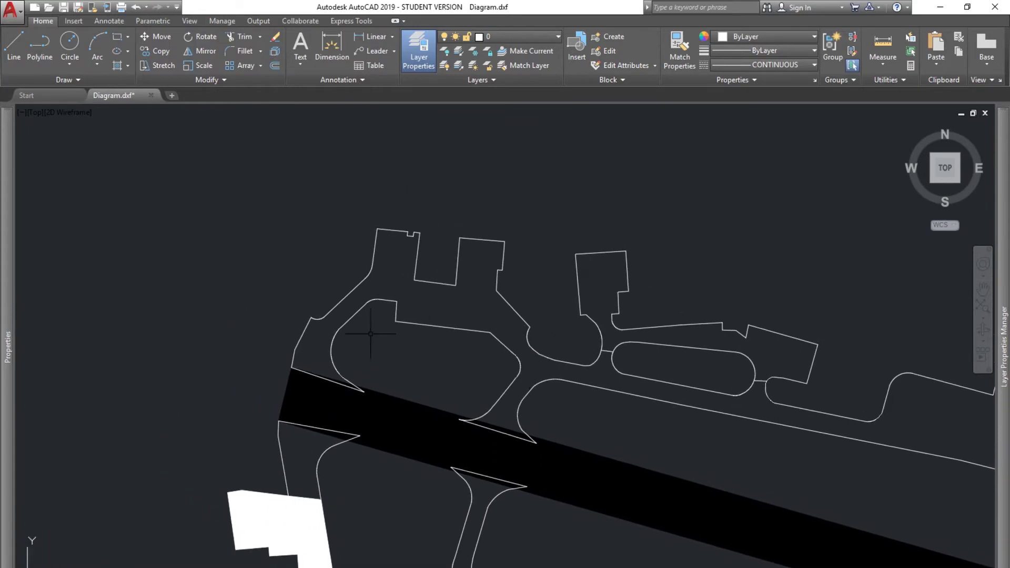
scroll(533, 360, "up", 6)
key("space")
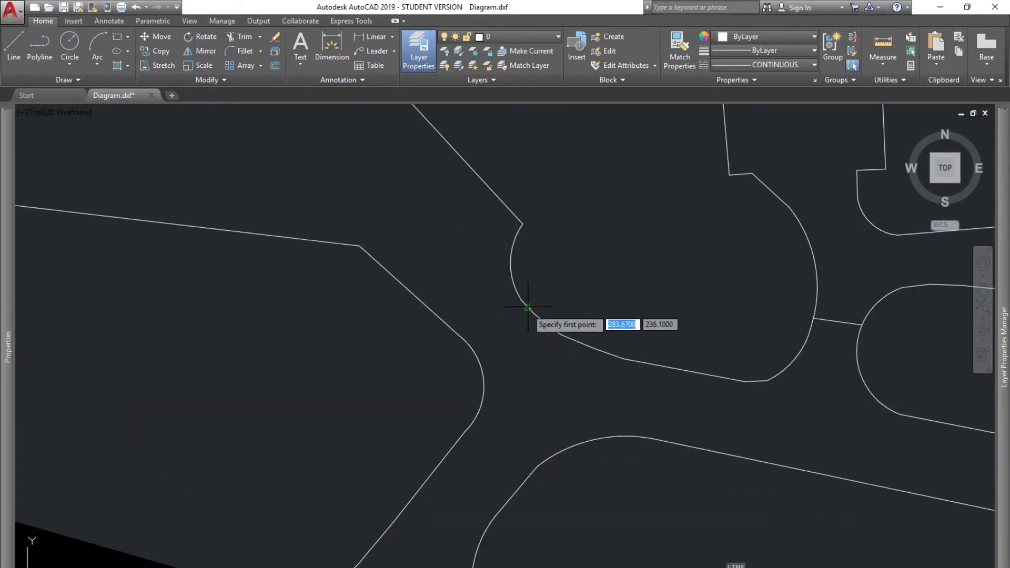
left_click(534, 314)
left_click(470, 347)
key("space")
Draw a closing line across the taxiway at the northwest hangar ramp's southwest end, near the runway end
middle_click_drag(253, 315, 954, 481)
middle_click_drag(453, 287, 453, 206)
key("space")
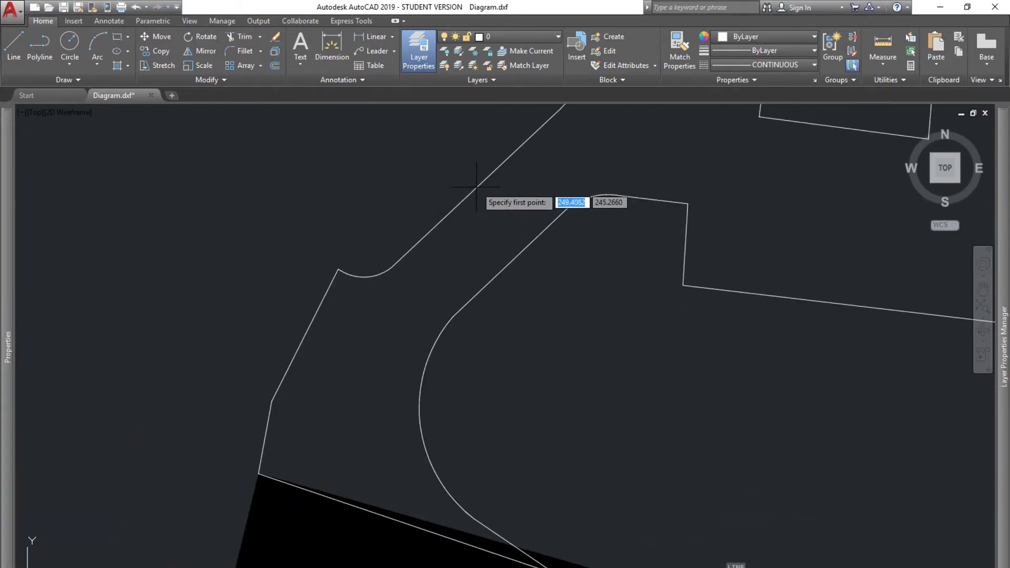
left_click(392, 267)
left_click(448, 320)
key("space")
Fill the closed northwest hangar ramp with a solid hatch
scroll(526, 295, "down", 8)
scroll(258, 307, "up", 2)
type("h")
left_click(261, 302)
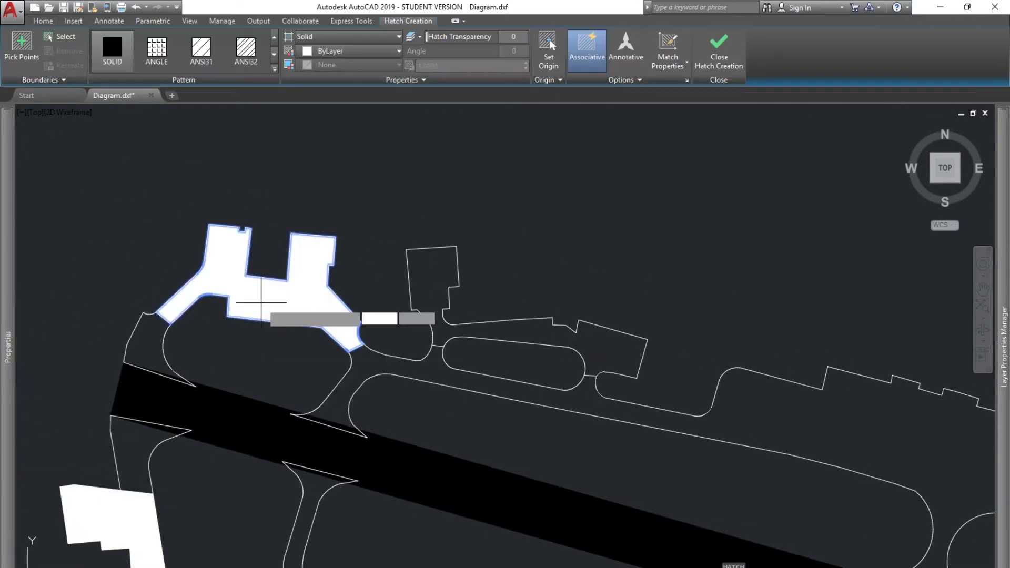
key("space")
mouse_move(724, 411)
middle_mouse_down()
mouse_move(509, 267)
mouse_move(208, 236)
middle_mouse_up()
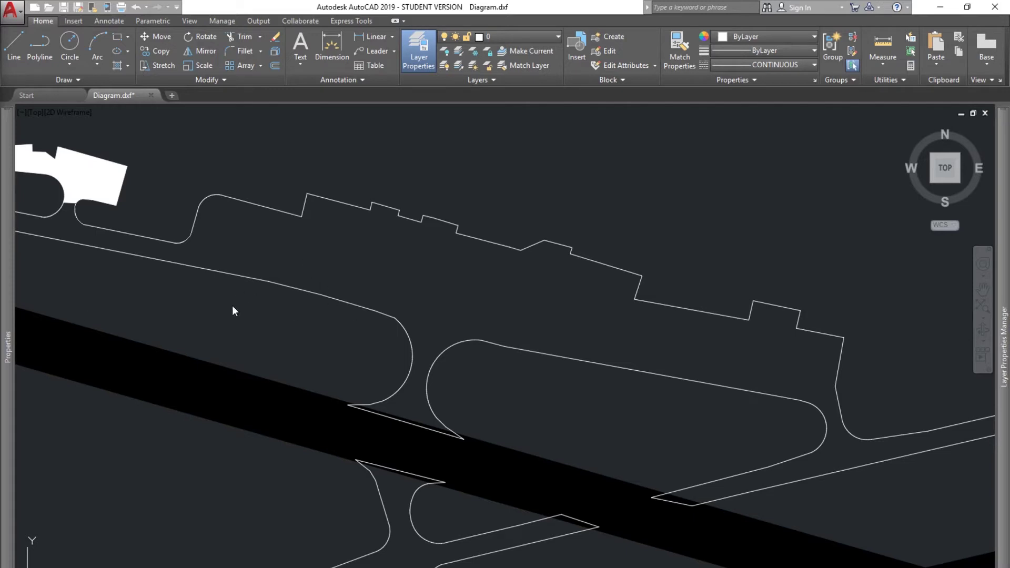
Choose the aerial screenshot firefox_2019-03-28_20-12-38.jpg to attach with a relative path and on-screen insertion point and scale
left_click(74, 21)
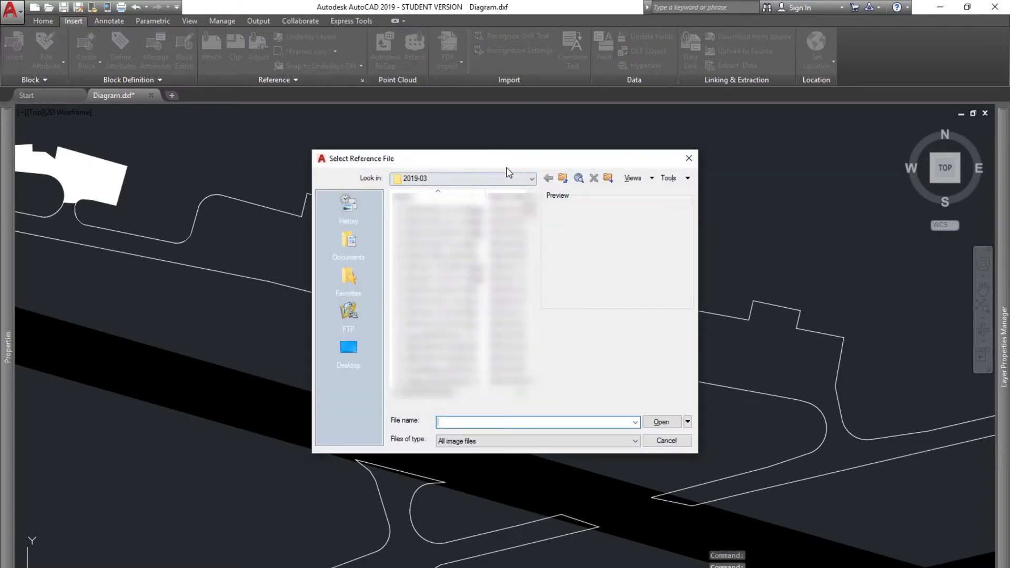
left_click(562, 179)
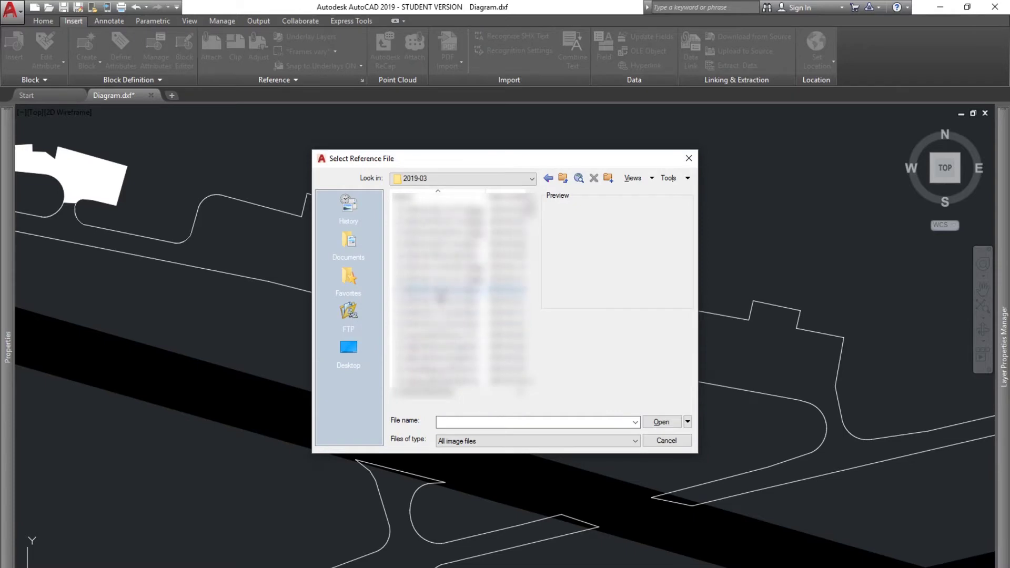
scroll(430, 279, "down", 5)
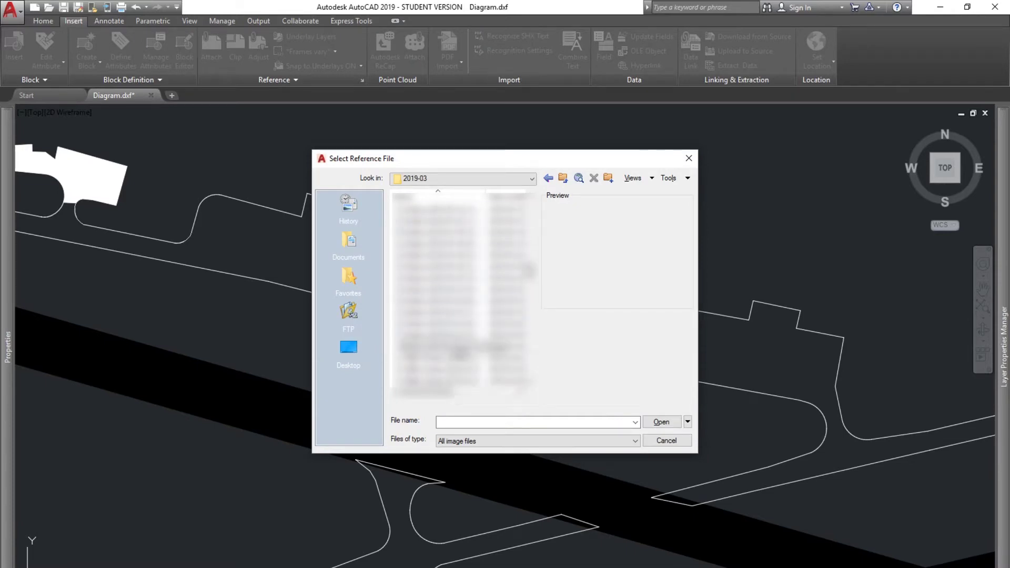
left_click(449, 345)
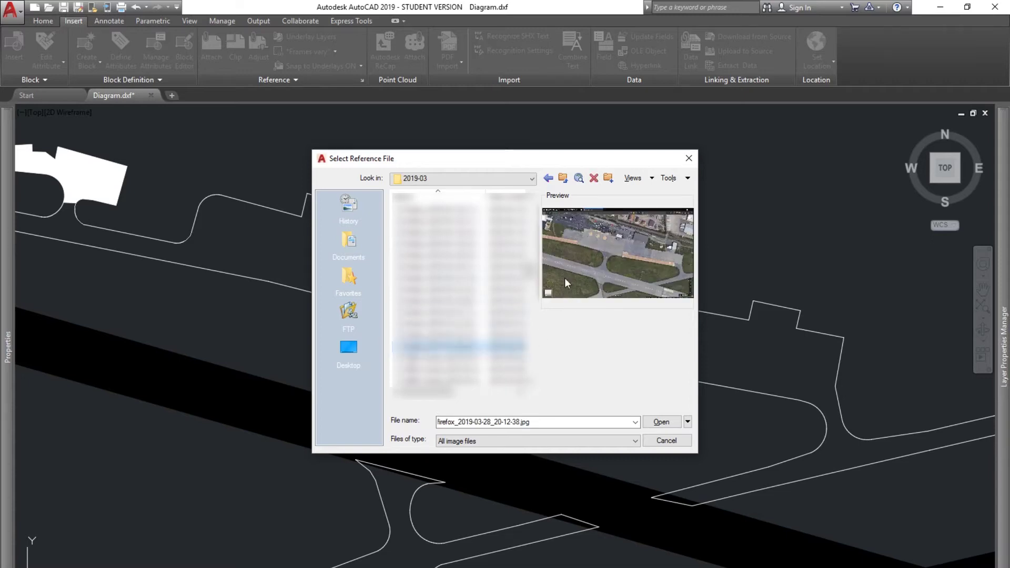
key("Return")
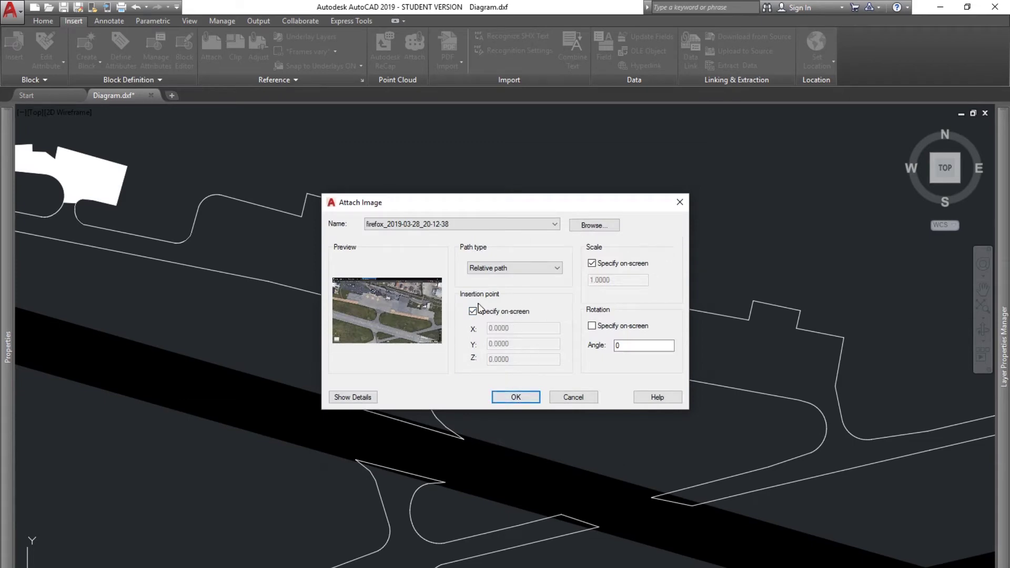
left_click(515, 398)
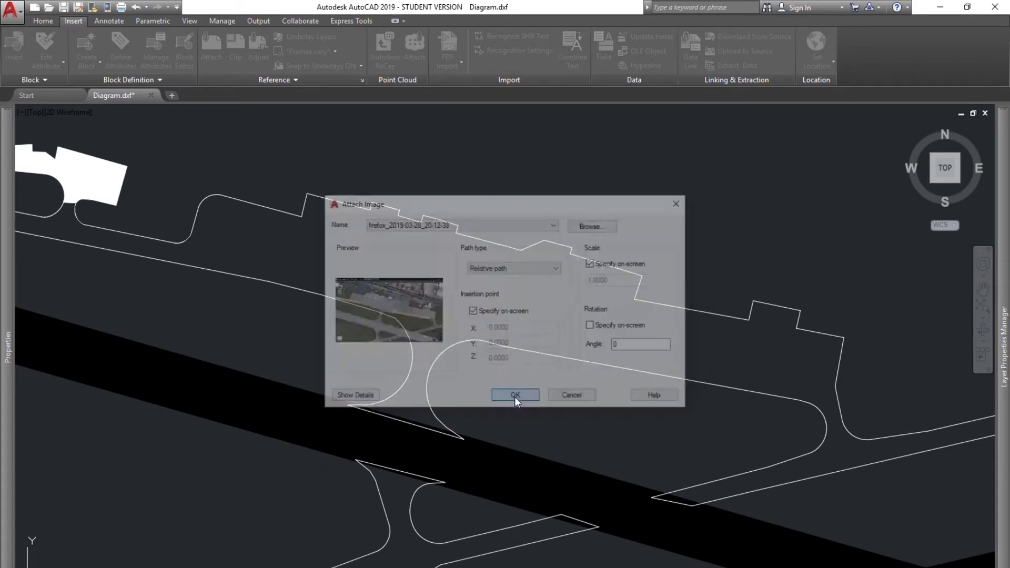
Place the aerial image just northwest of the airport diagram, scaled to roughly two-thirds of the diagram's width
scroll(573, 341, "down", 5)
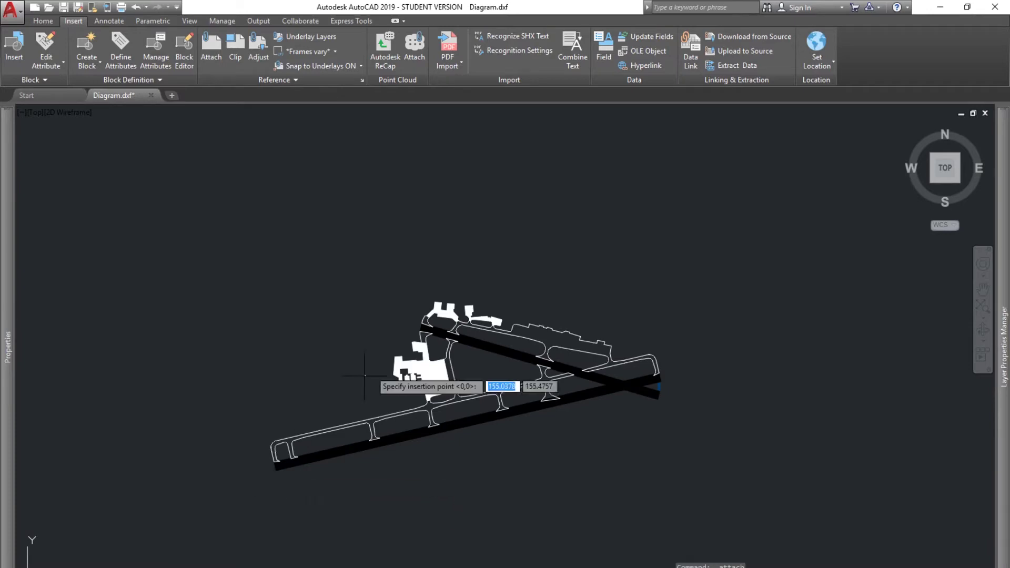
left_click(252, 307)
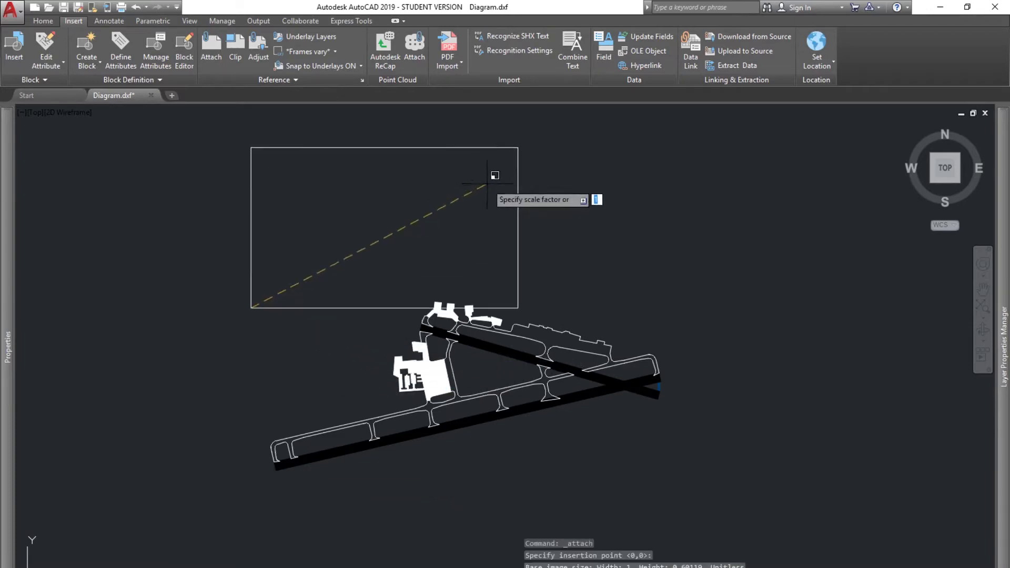
left_click(530, 164)
Examine the ramps, taxiways and runway in the aerial image against the diagram's outlines to find matching reference points
scroll(441, 278, "up", 5)
scroll(441, 277, "up", 2)
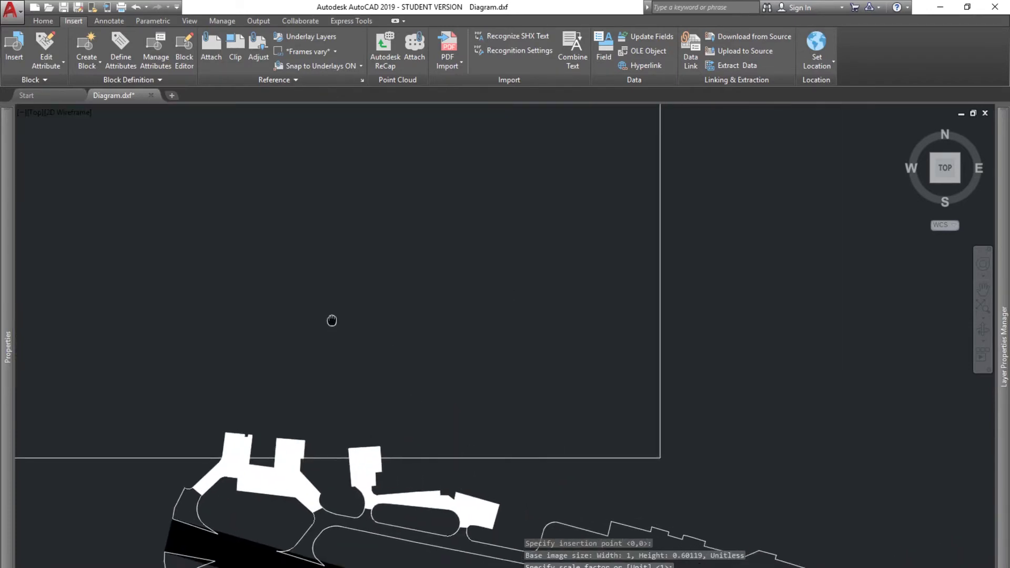
scroll(450, 245, "down", 5)
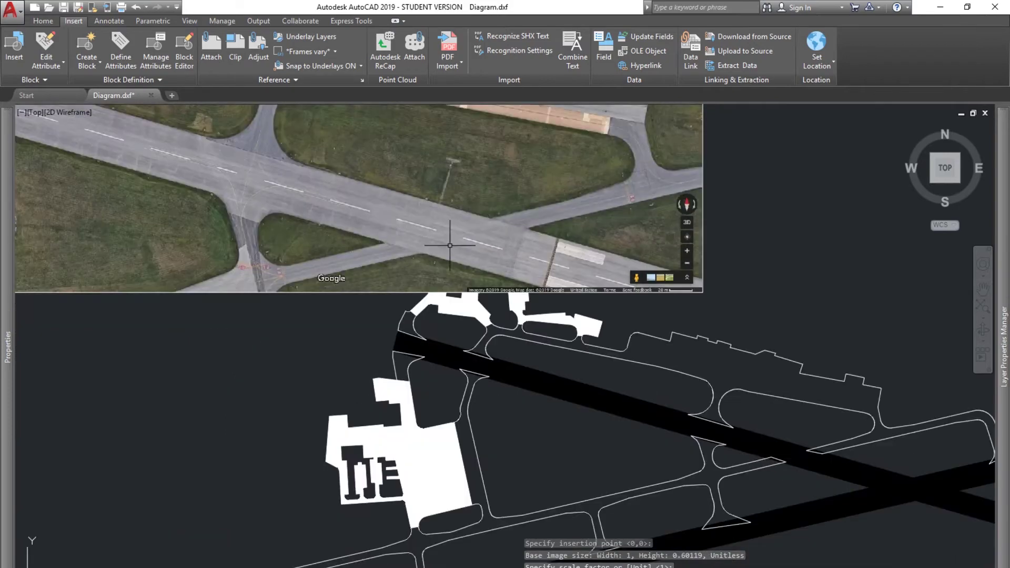
middle_click_drag(278, 165, 464, 442)
scroll(425, 416, "up", 3)
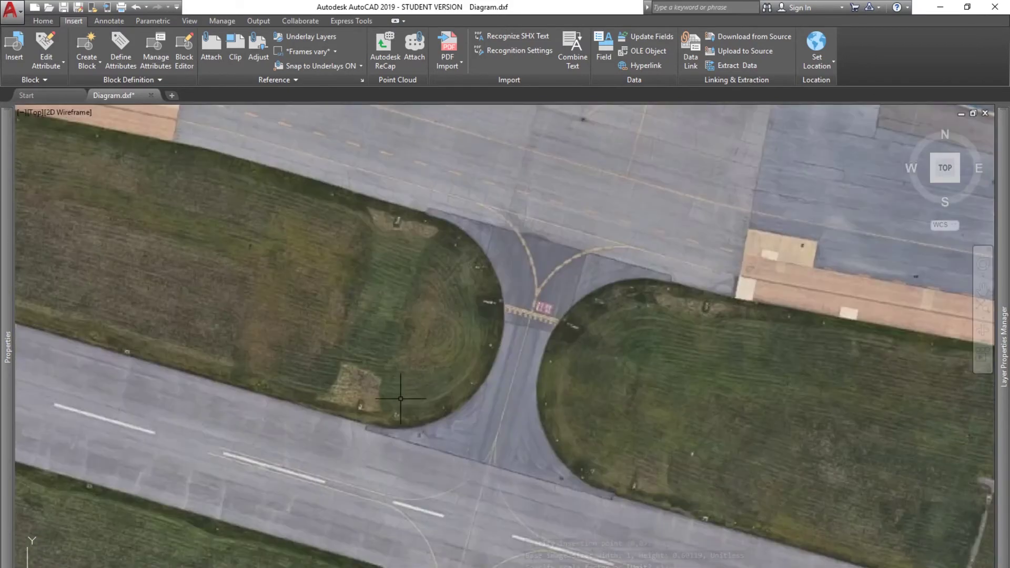
scroll(654, 433, "down", 2)
scroll(333, 305, "up", 2)
scroll(353, 286, "up", 1)
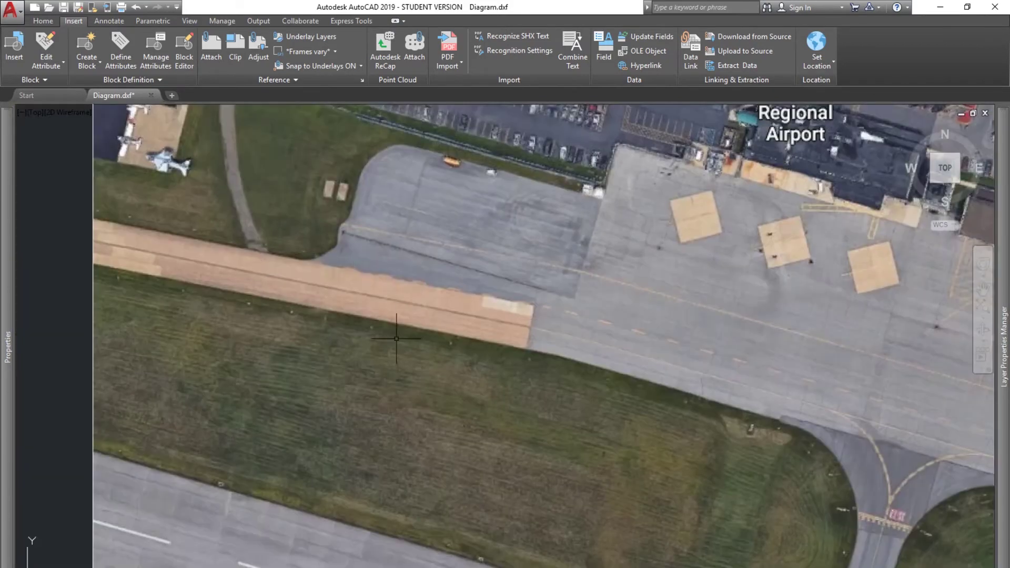
scroll(396, 338, "down", 6)
middle_click_drag(694, 471, 341, 196)
middle_click_drag(363, 346, 461, 422)
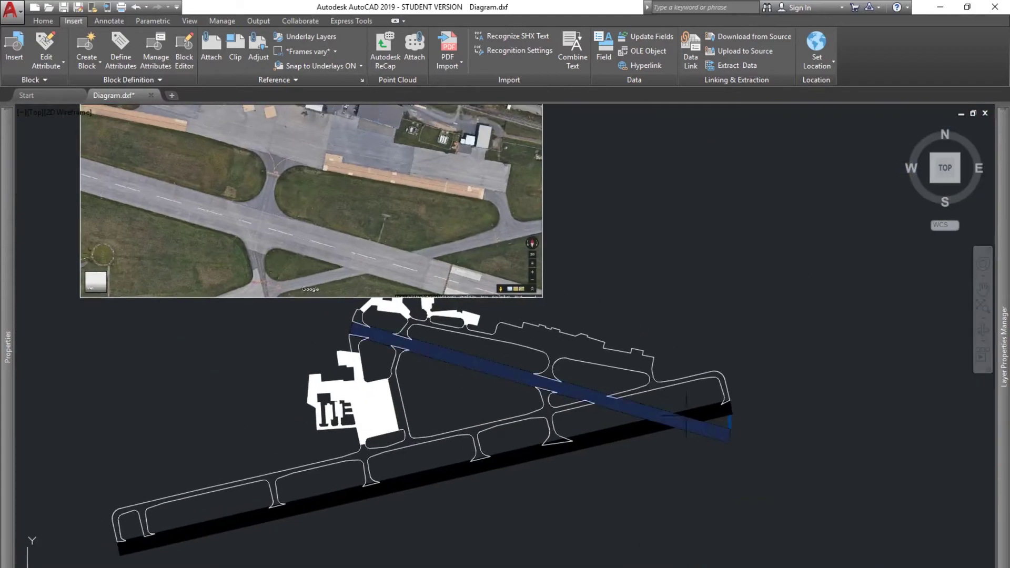
middle_click_drag(685, 416, 617, 350)
scroll(699, 332, "up", 2)
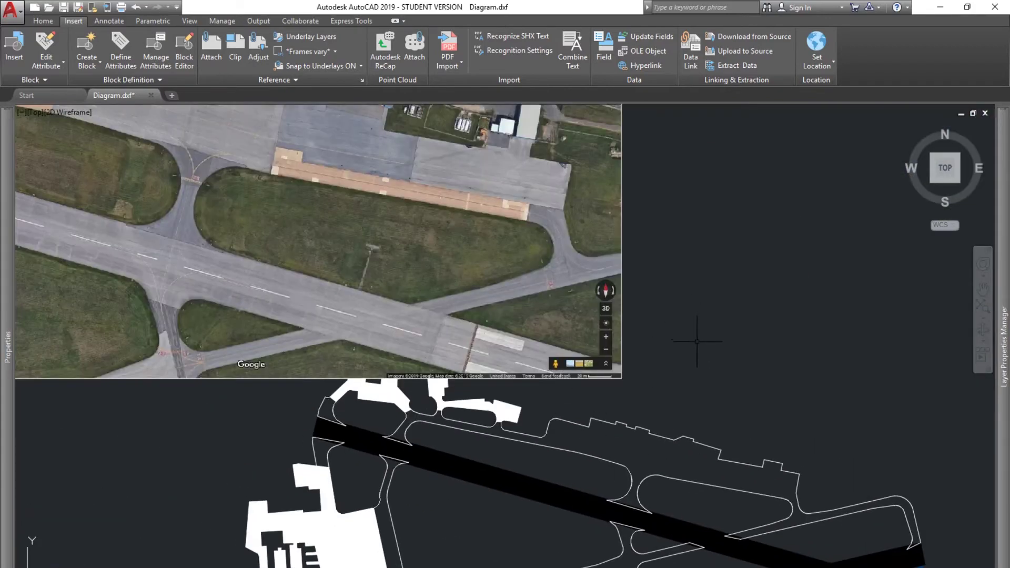
mouse_move(697, 341)
middle_mouse_down()
mouse_move(622, 278)
mouse_move(581, 350)
mouse_move(577, 379)
mouse_move(650, 380)
mouse_move(641, 363)
middle_mouse_up()
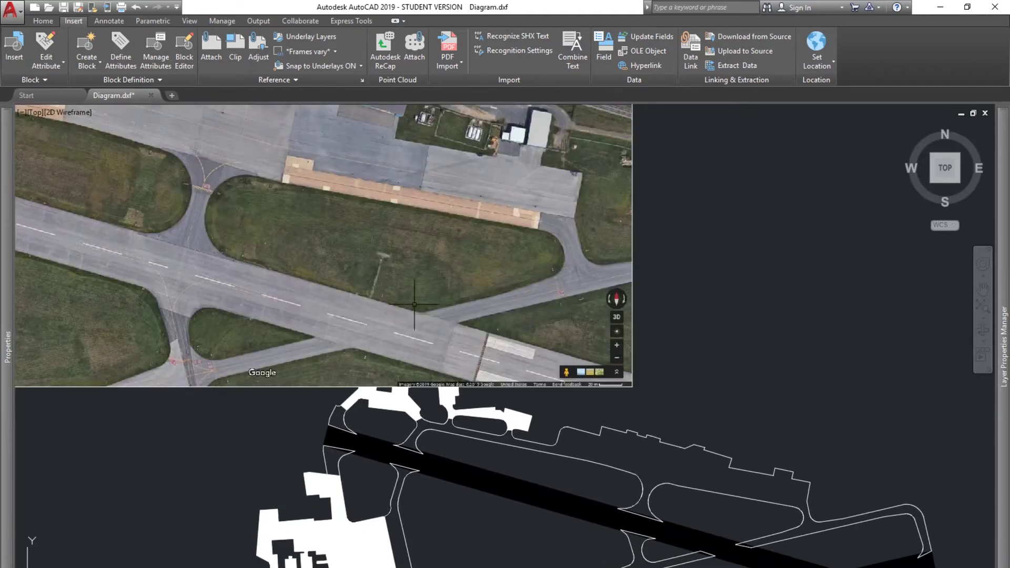
mouse_move(183, 316)
middle_mouse_down()
mouse_move(345, 338)
mouse_move(402, 327)
mouse_move(329, 350)
middle_mouse_up()
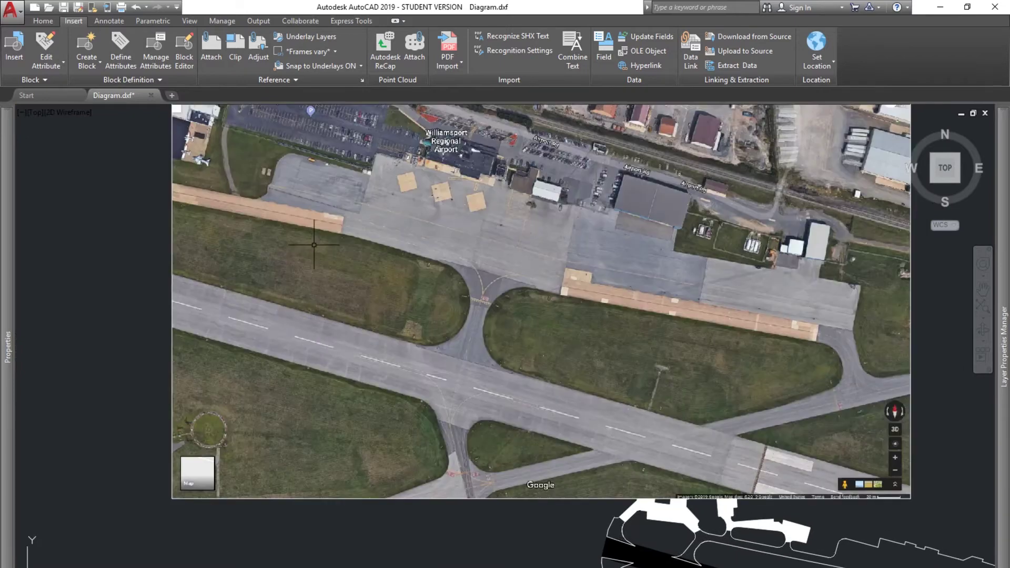
mouse_move(480, 361)
middle_mouse_down()
mouse_move(381, 286)
mouse_move(338, 369)
mouse_move(217, 258)
middle_mouse_up()
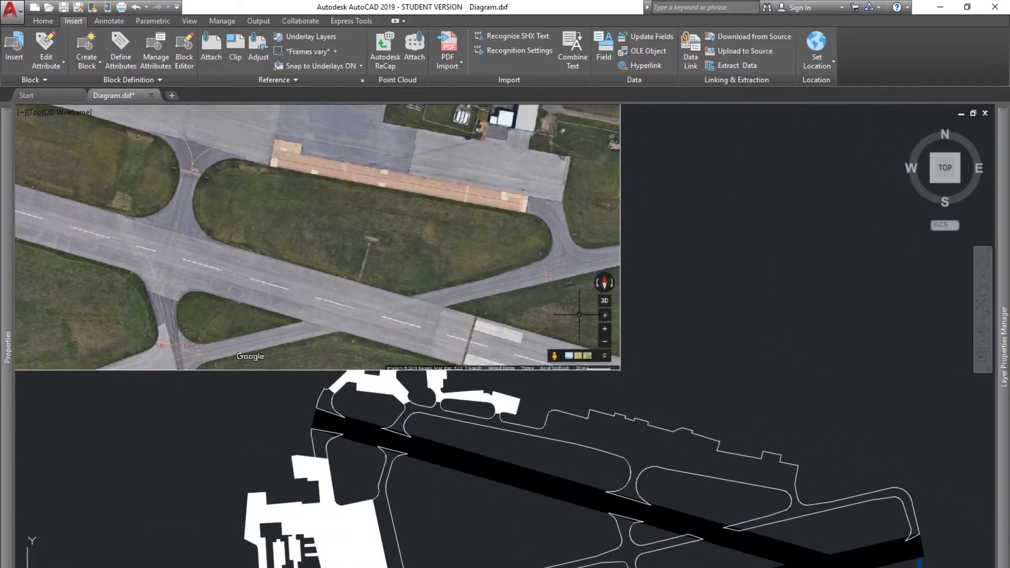
middle_click_drag(382, 145, 390, 191)
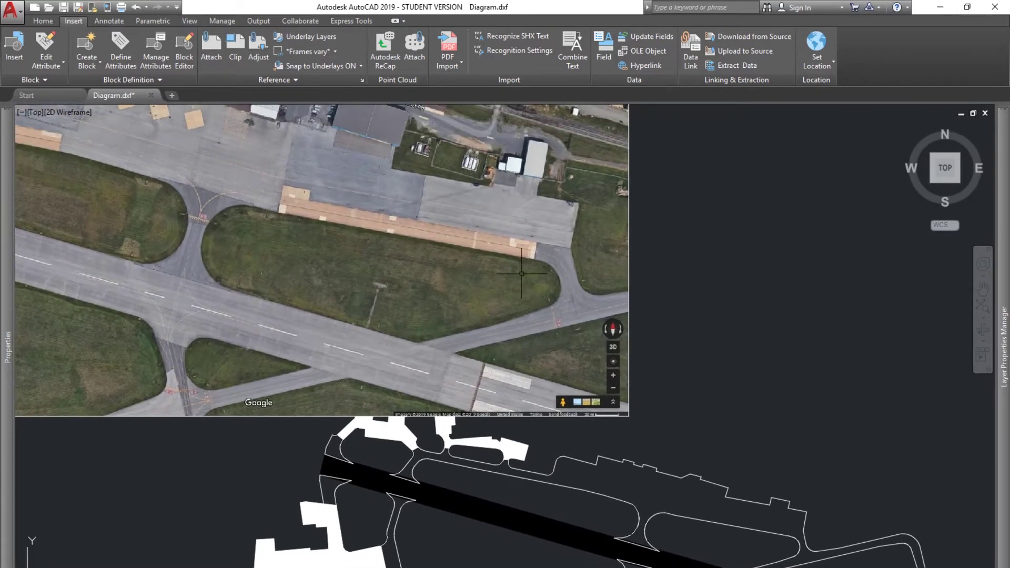
Begin aligning the aerial image, matching the north-side junction of the diagonal taxiway and runway to the same junction in the diagram
left_click(484, 298)
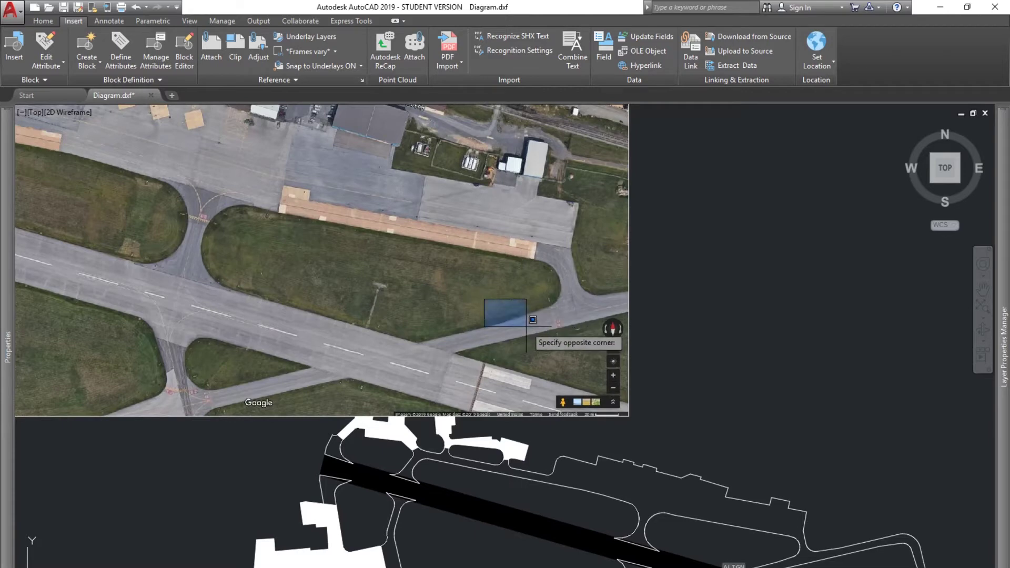
left_click(526, 329)
left_click(627, 287)
key("Return")
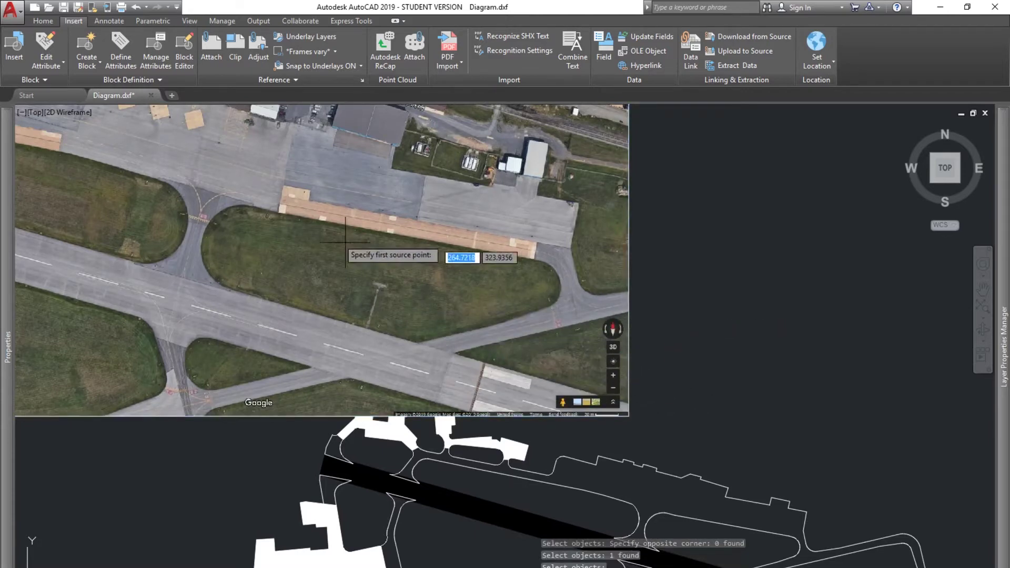
left_click(408, 340)
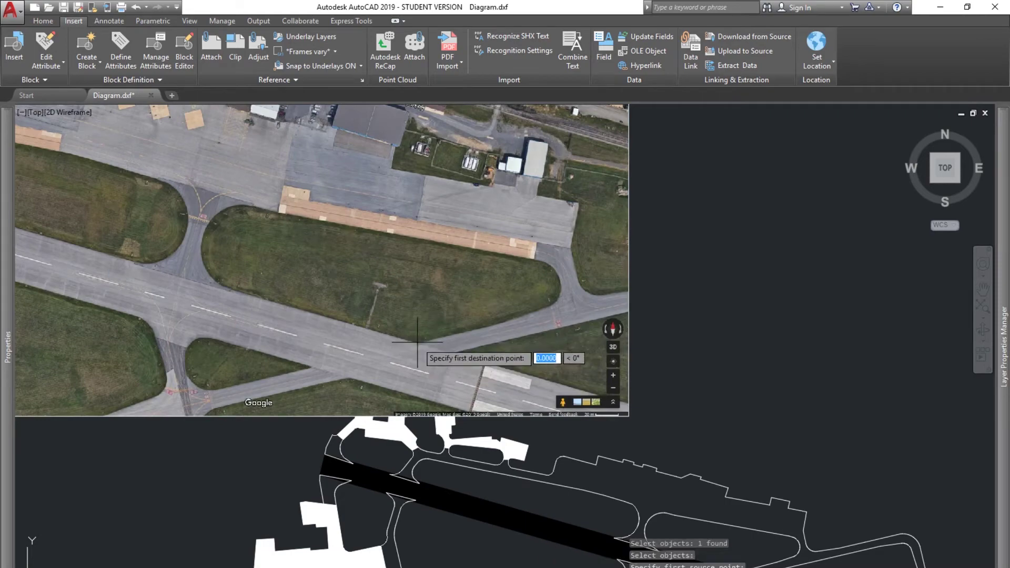
scroll(624, 399, "up", 5)
scroll(623, 400, "up", 3)
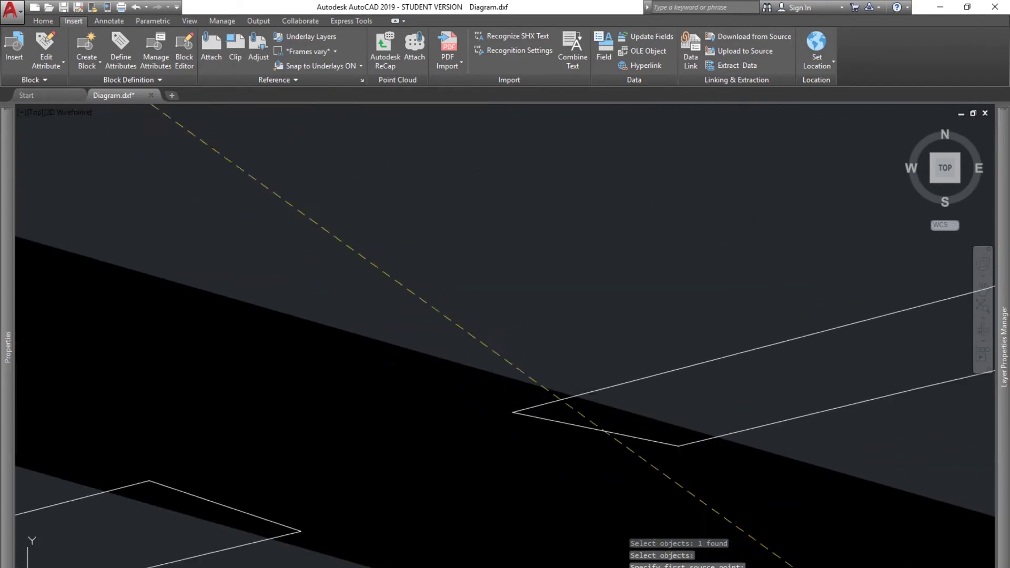
left_click(569, 385)
Match the image's ramp corner southeast of the large hangar to the diagram's corresponding corner, and scale the image to the alignment points
scroll(359, 280, "down", 5)
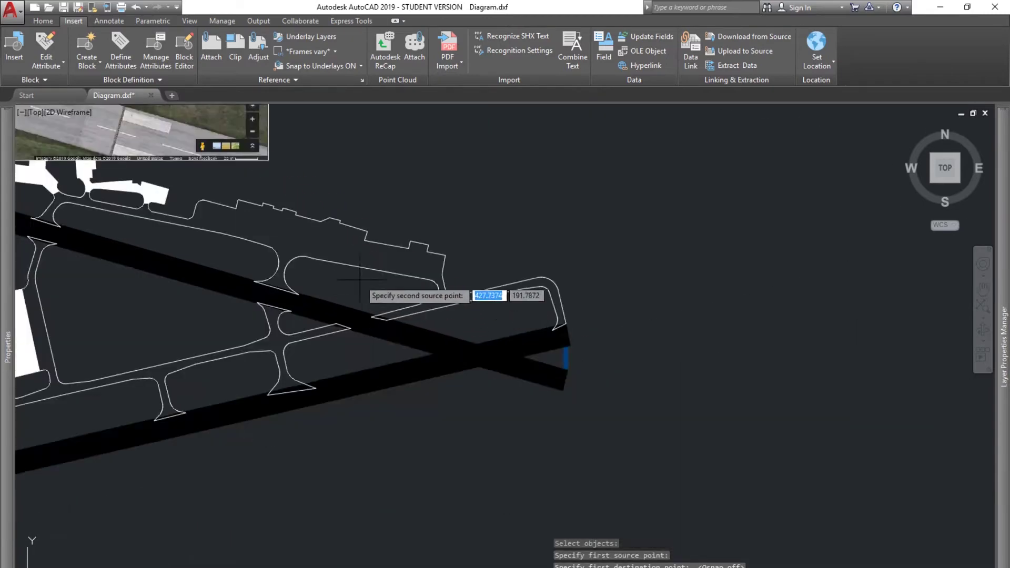
scroll(387, 375, "up", 8)
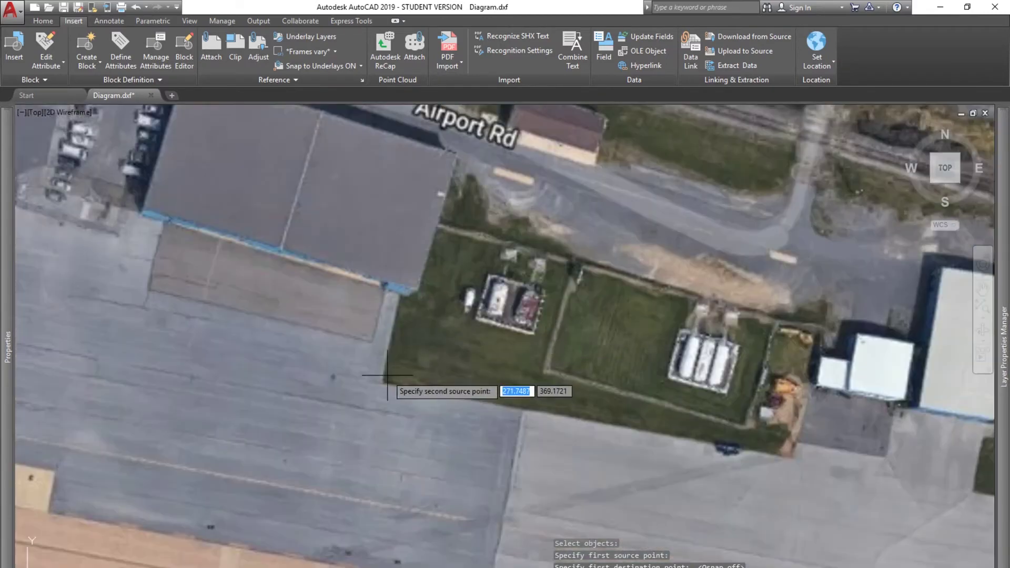
left_click(387, 375)
scroll(386, 375, "down", 10)
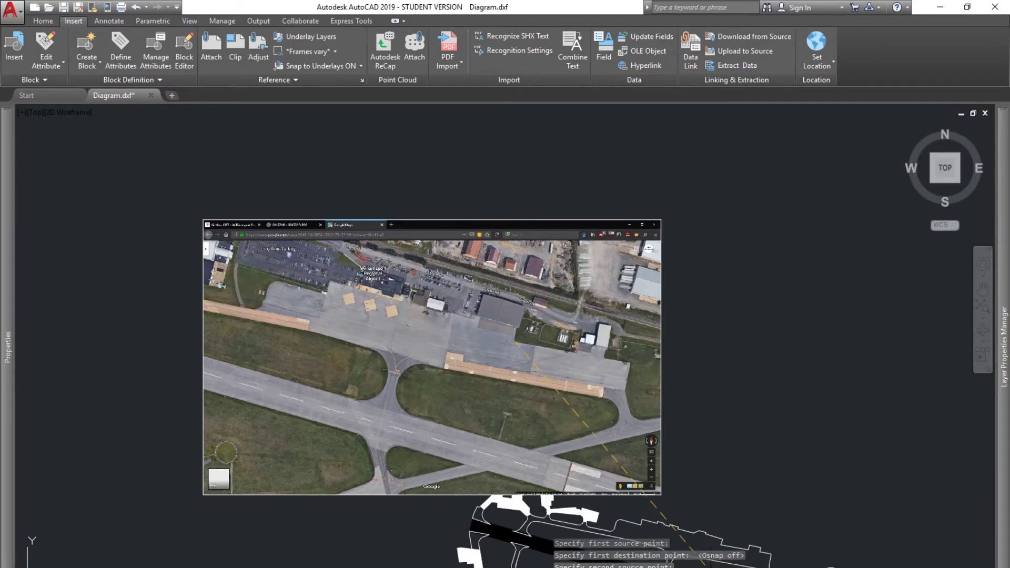
scroll(699, 554, "up", 8)
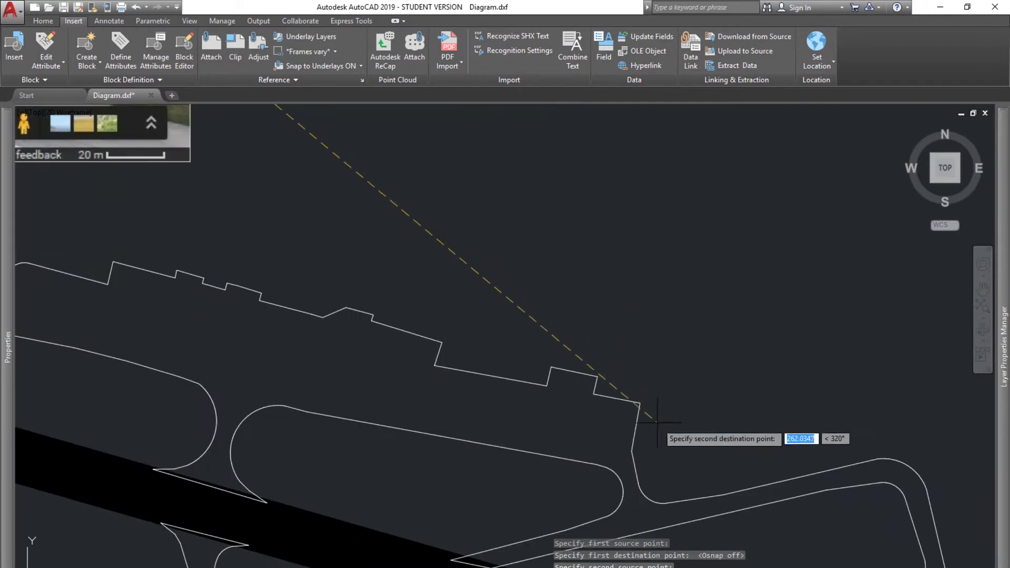
left_click(434, 364)
scroll(473, 363, "down", 8)
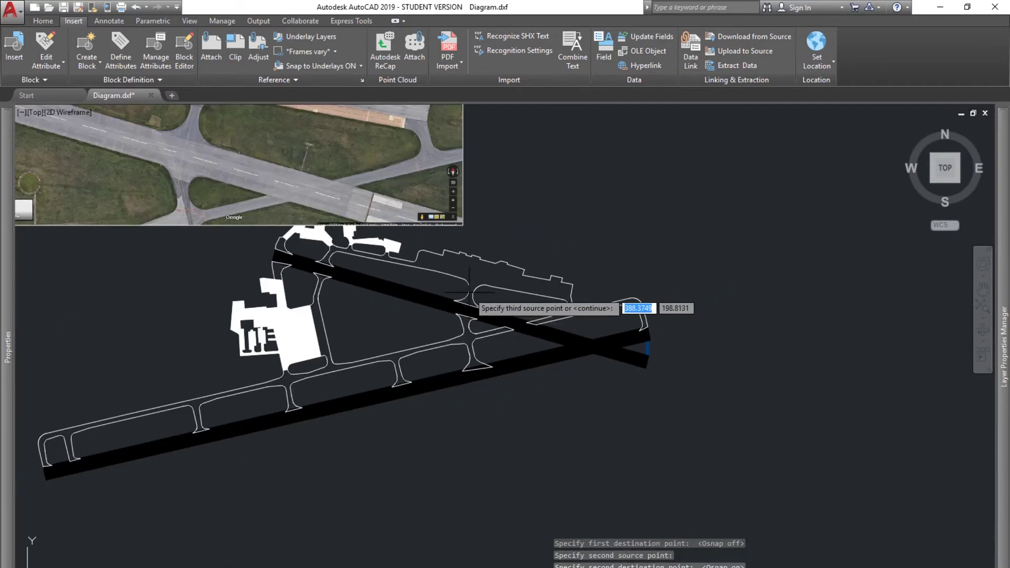
key("Return")
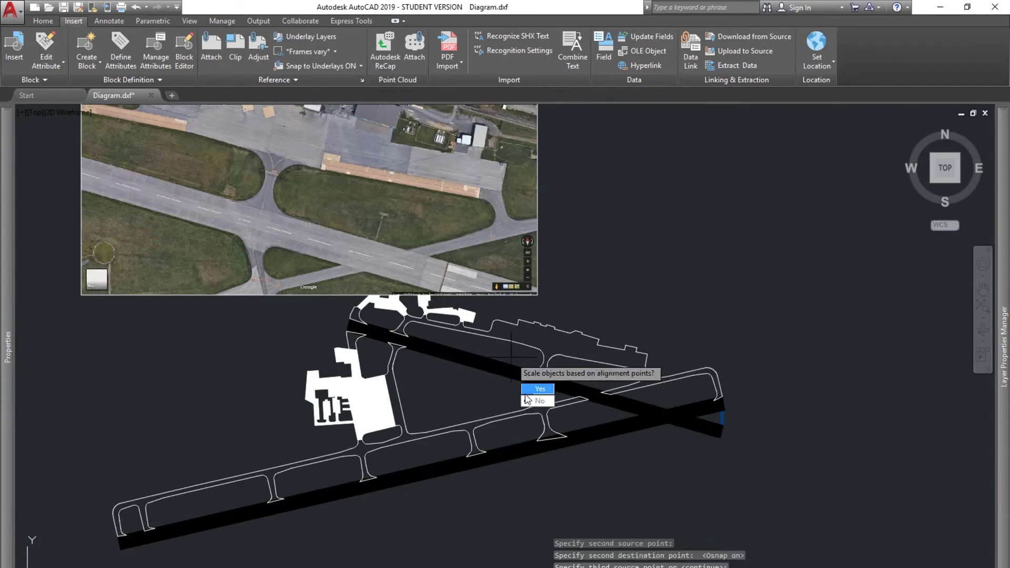
type("y")
key("Return")
Inspect how the diagram's ramp and taxiway outlines fit the aligned aerial image, especially west of the terminal
scroll(511, 357, "up", 4)
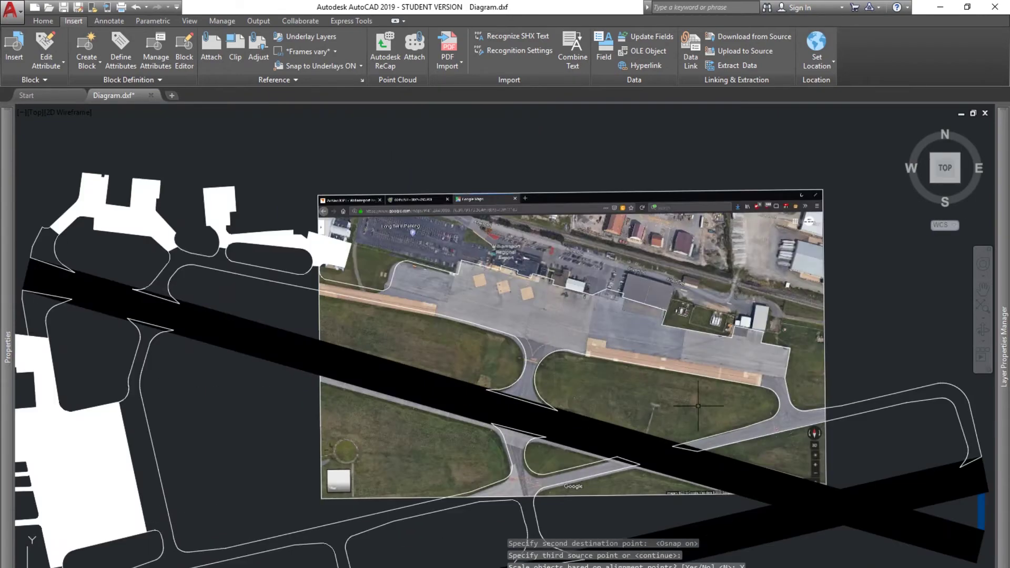
scroll(697, 406, "up", 3)
scroll(583, 387, "down", 2)
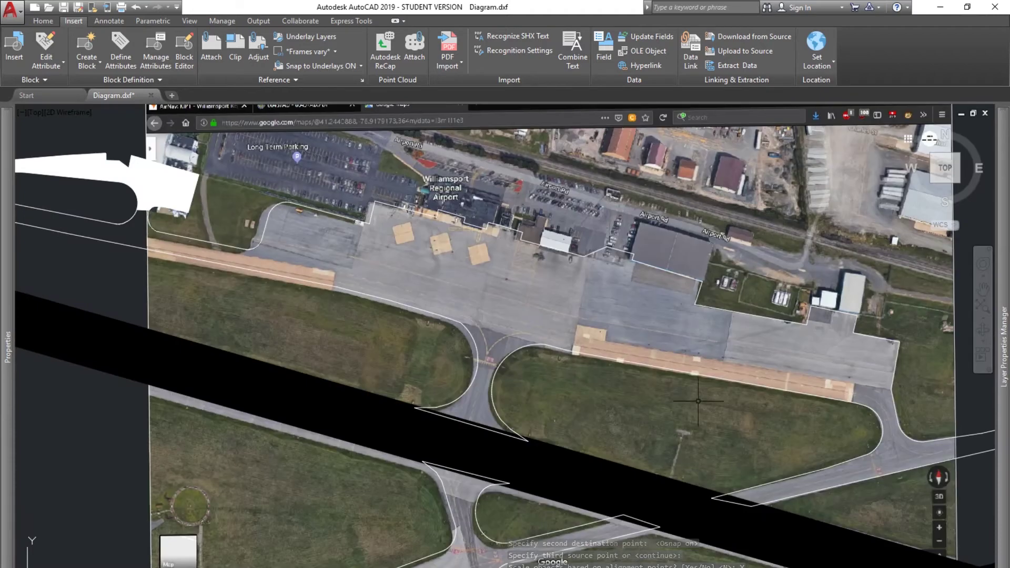
middle_click_drag(697, 401, 653, 373)
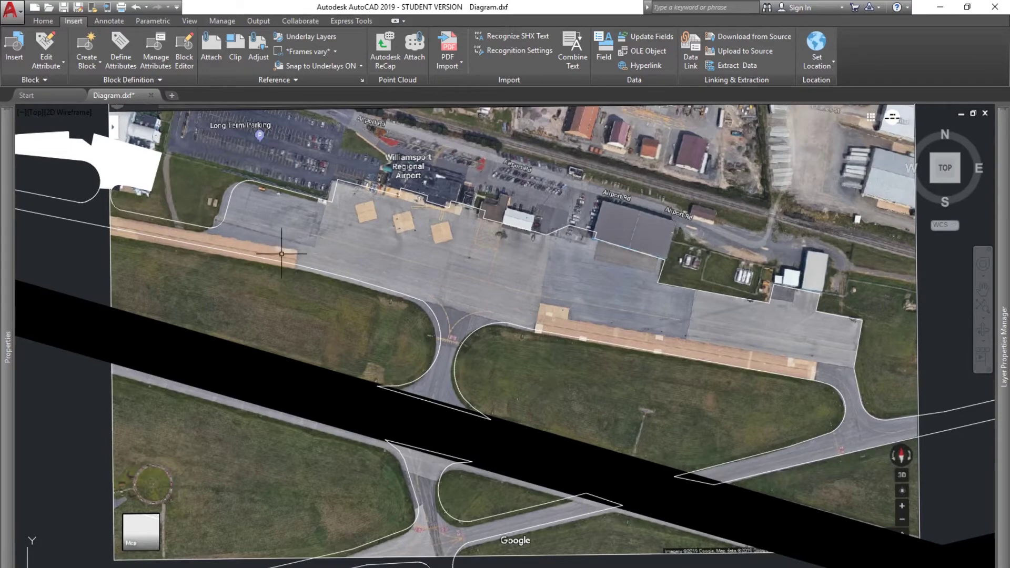
middle_click_drag(612, 473, 610, 376)
middle_click_drag(326, 290, 440, 347)
scroll(300, 286, "up", 1)
scroll(214, 237, "up", 1)
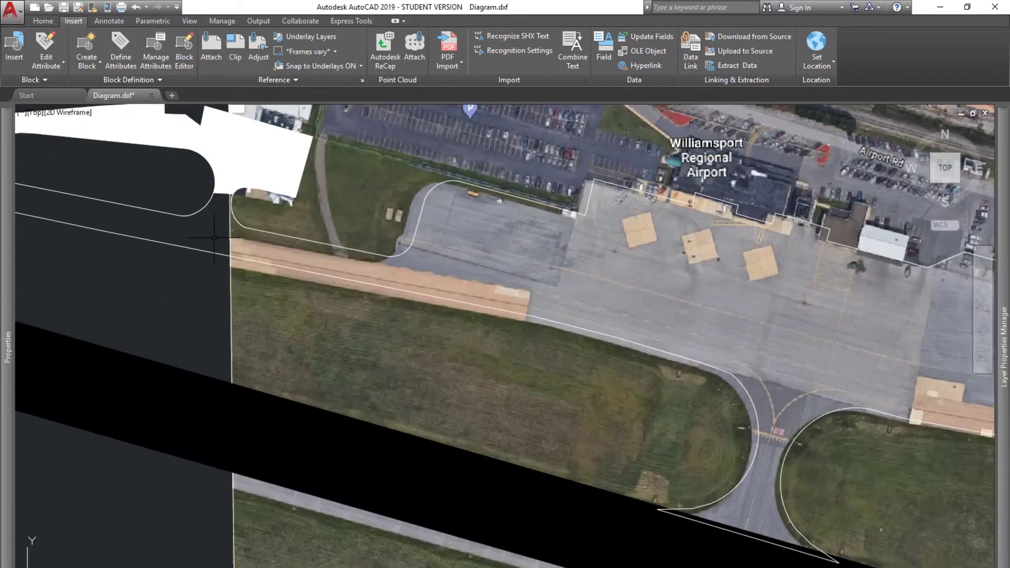
scroll(221, 239, "up", 2)
middle_click_drag(453, 291, 287, 288)
middle_click_drag(586, 292, 502, 317)
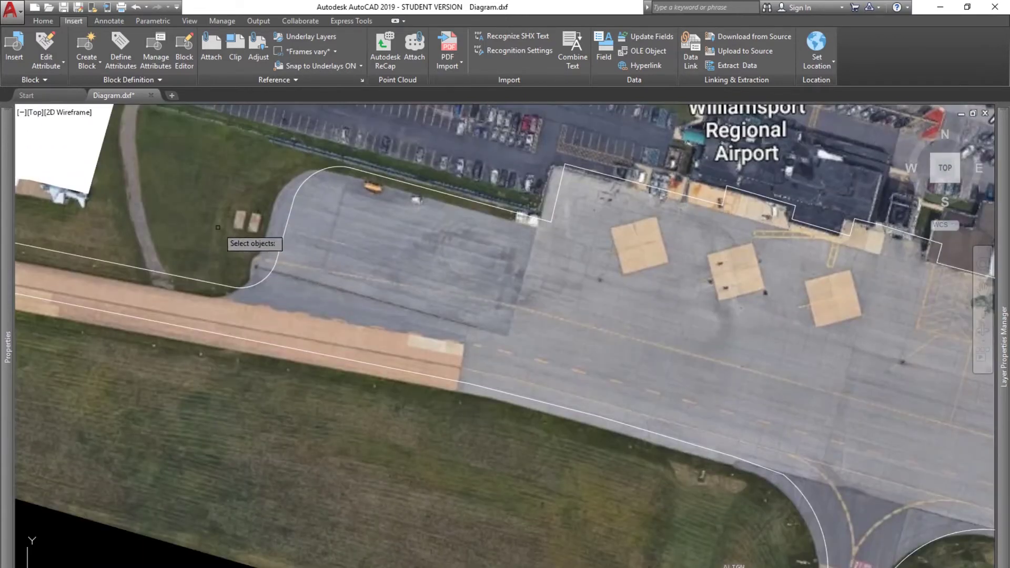
Try realigning the aerial image by matching its ramp corner west of the terminal to the diagram's corner, with scaling to the alignment points
scroll(217, 227, "down", 6)
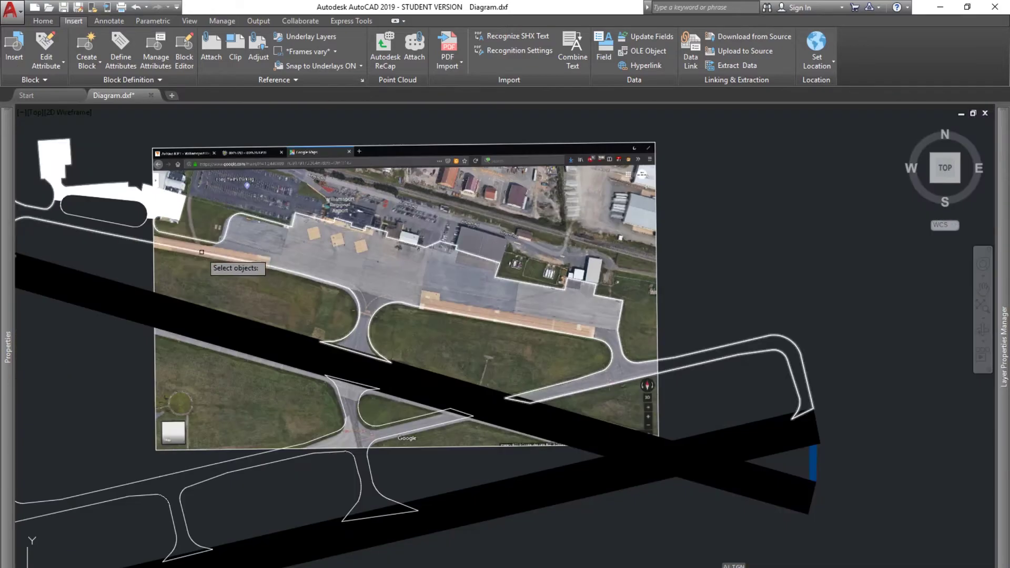
left_click(154, 369)
key("Return")
scroll(476, 221, "up", 8)
left_click(418, 313)
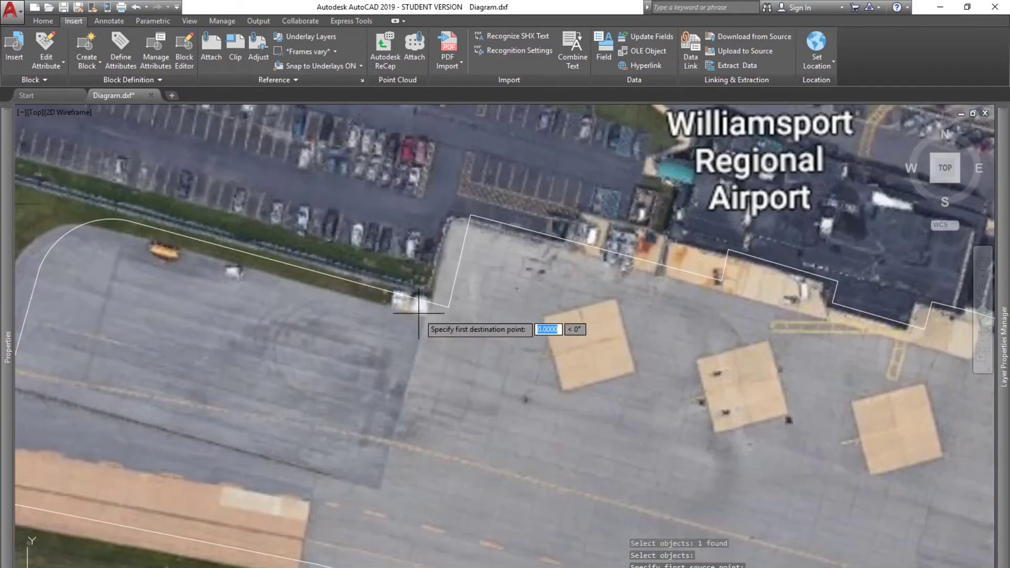
left_click(448, 307)
middle_click_drag(893, 399, 120, 247)
middle_click_drag(315, 280, 553, 382)
left_click(371, 259)
left_click(369, 263)
key("Return")
left_click(398, 295)
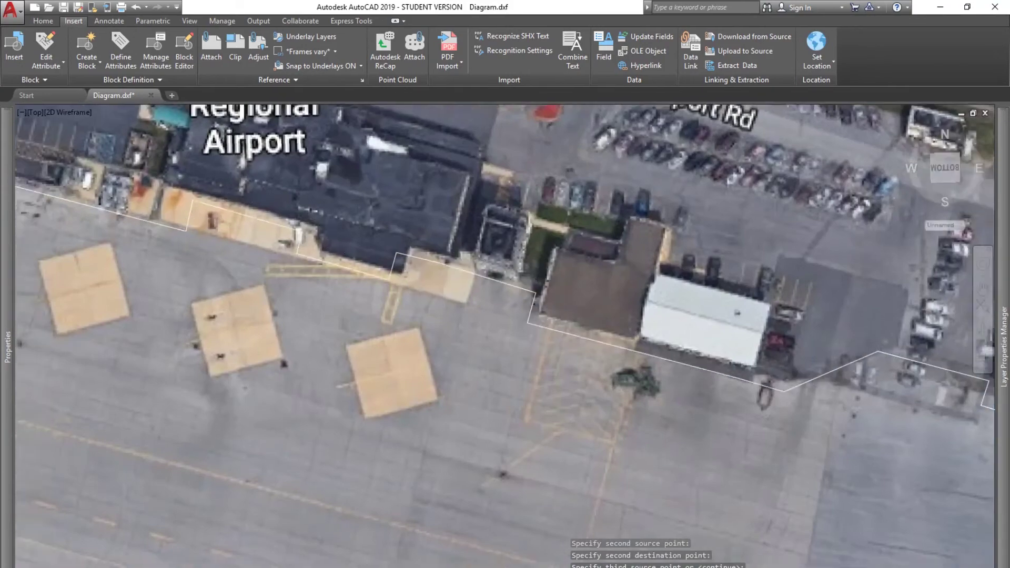
Check the realigned aerial image against the diagram's outlines and undo the last alignment
scroll(370, 264, "down", 6)
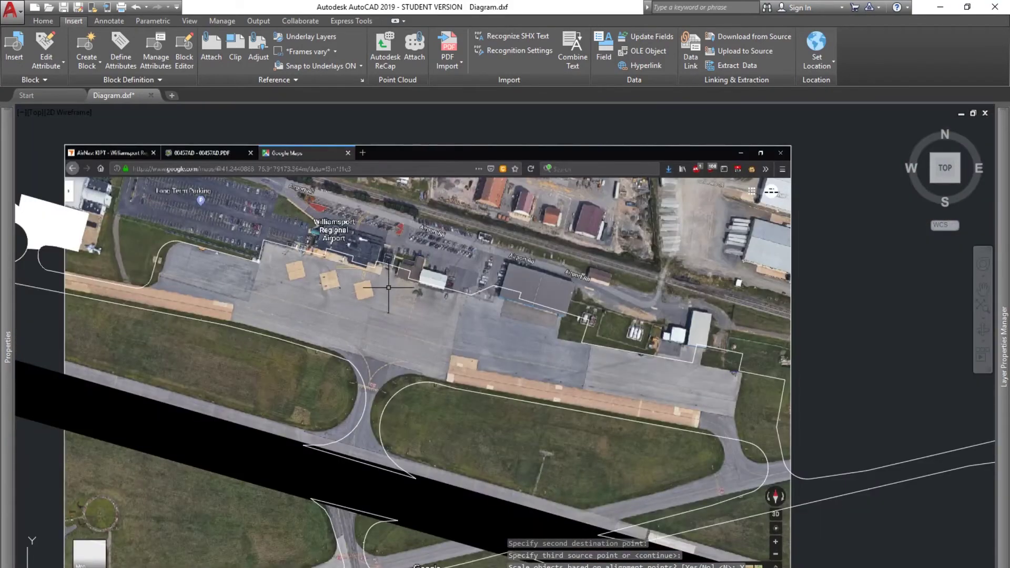
scroll(388, 287, "up", 6)
key("ctrl+z")
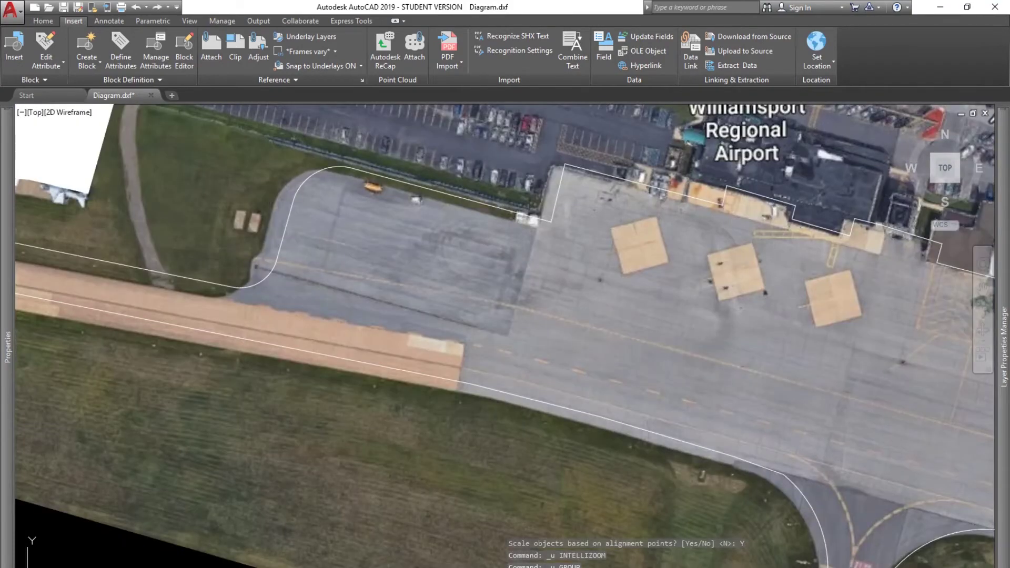
key("ctrl+z")
key("ctrl+z")
Draw a line across the eastern ramp from just beyond its east edge to the pavement seam south of the hangar area
scroll(478, 332, "up", 7)
middle_click_drag(666, 356, 138, 205)
middle_click_drag(604, 320, 256, 259)
scroll(744, 367, "up", 2)
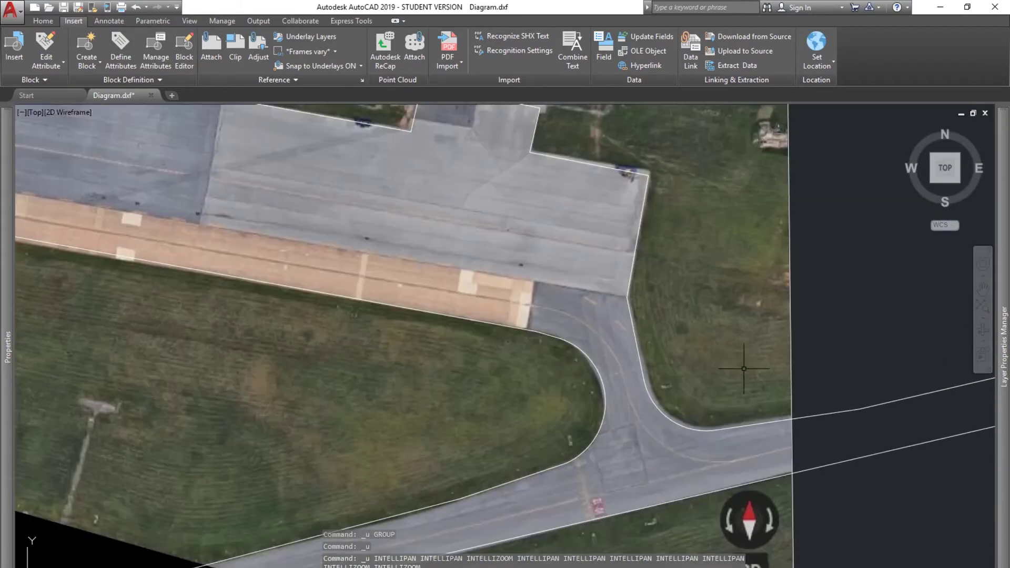
mouse_move(475, 270)
middle_mouse_down()
mouse_move(640, 326)
mouse_move(685, 322)
middle_mouse_up()
mouse_move(599, 295)
middle_mouse_down()
mouse_move(699, 355)
mouse_move(557, 320)
middle_mouse_up()
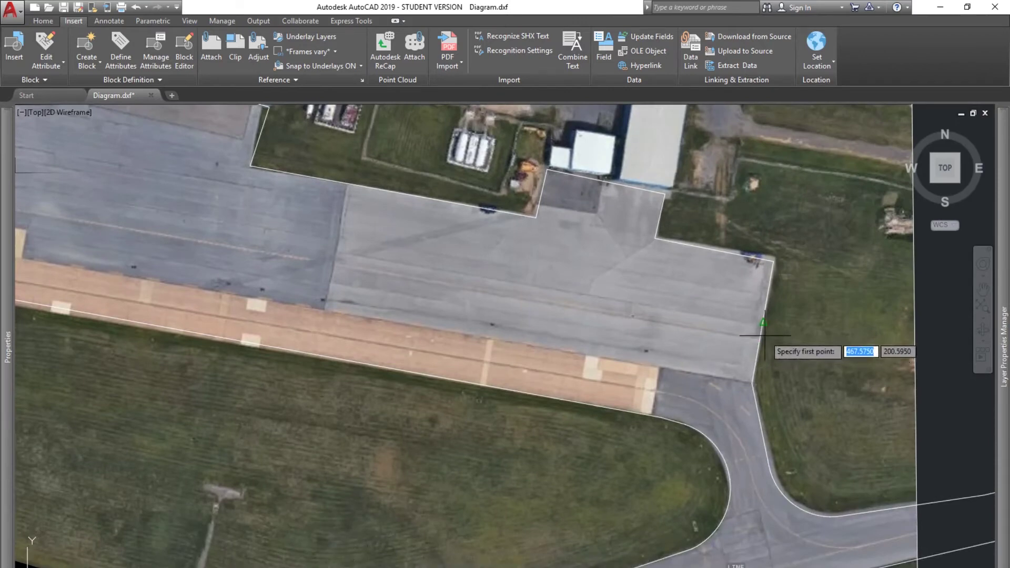
left_click(800, 345)
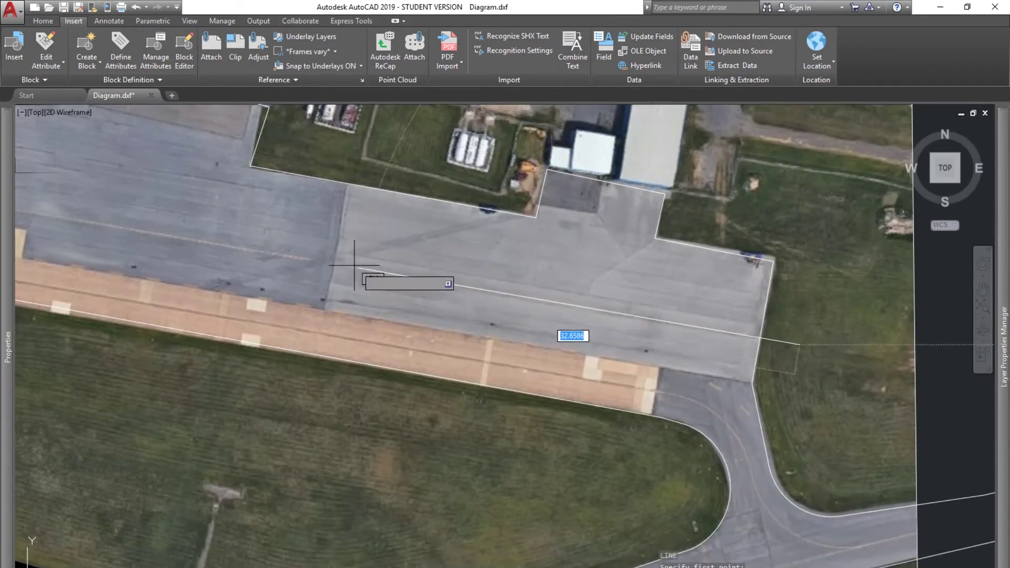
key("Escape")
key("Return")
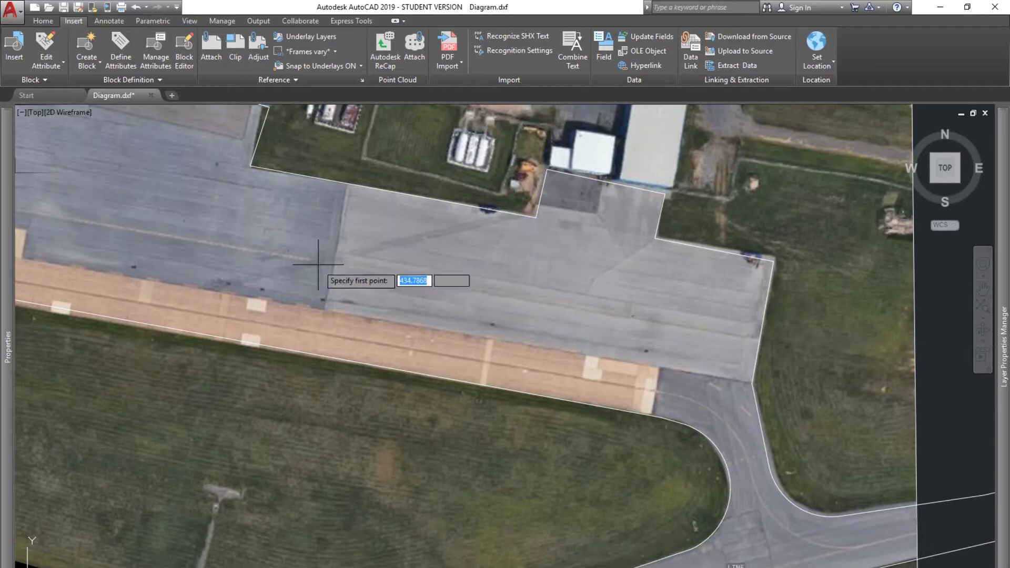
left_click(329, 261)
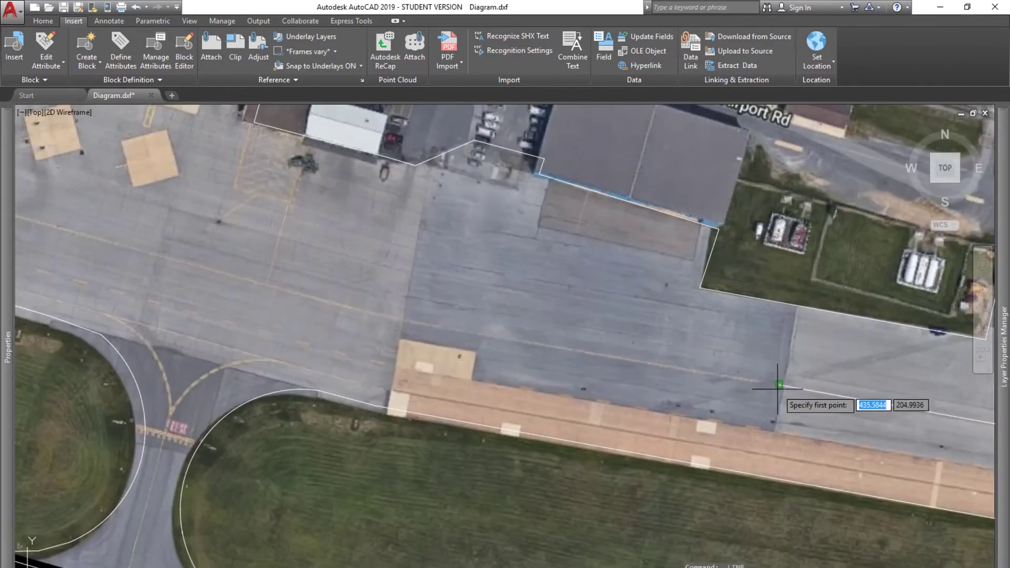
Continue the dividing line west from the pavement seam, following the ramp past the terminal to just beyond its west edge
left_click(778, 389)
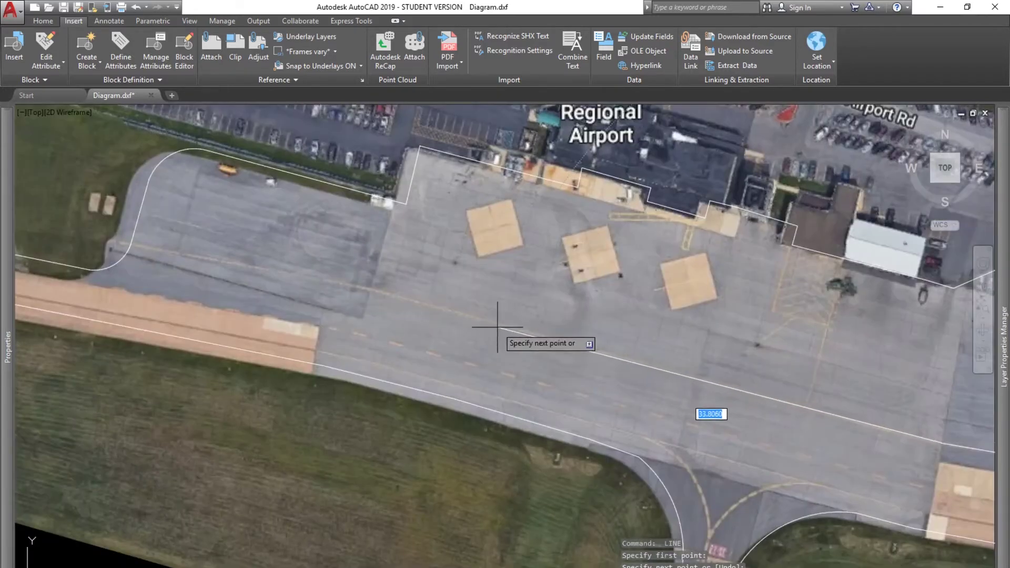
left_click(497, 327)
left_click(282, 289)
left_click(219, 270)
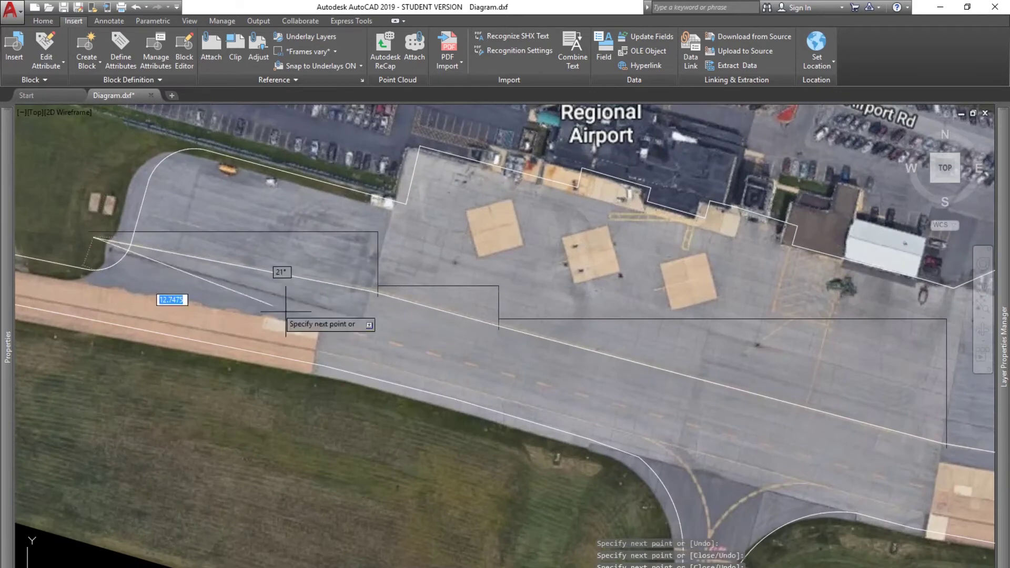
left_click(169, 297)
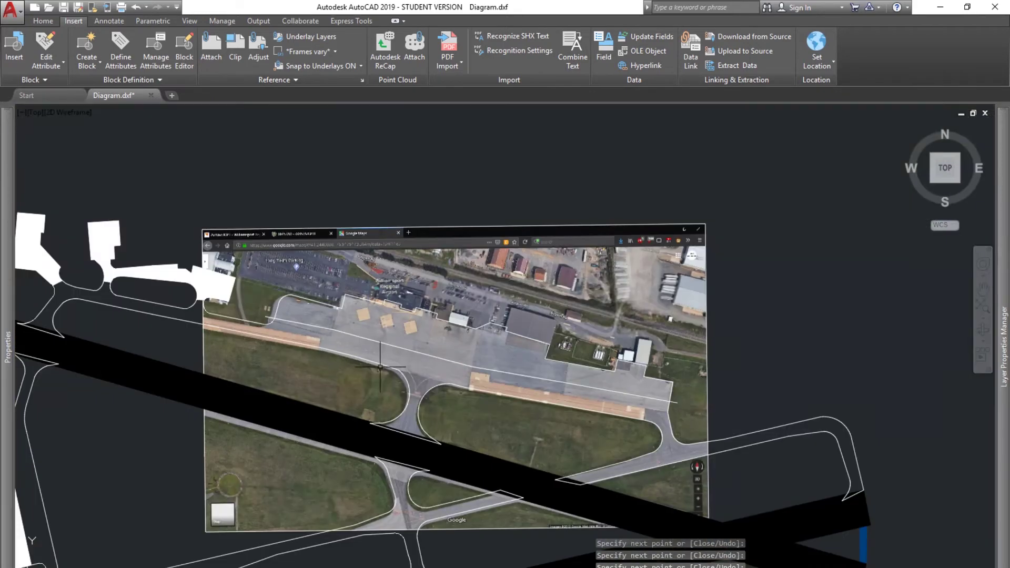
Erase the aerial image and shorten the dividing line's west end to meet the ramp outline
left_click(299, 226)
key("Delete")
scroll(260, 308, "up", 3)
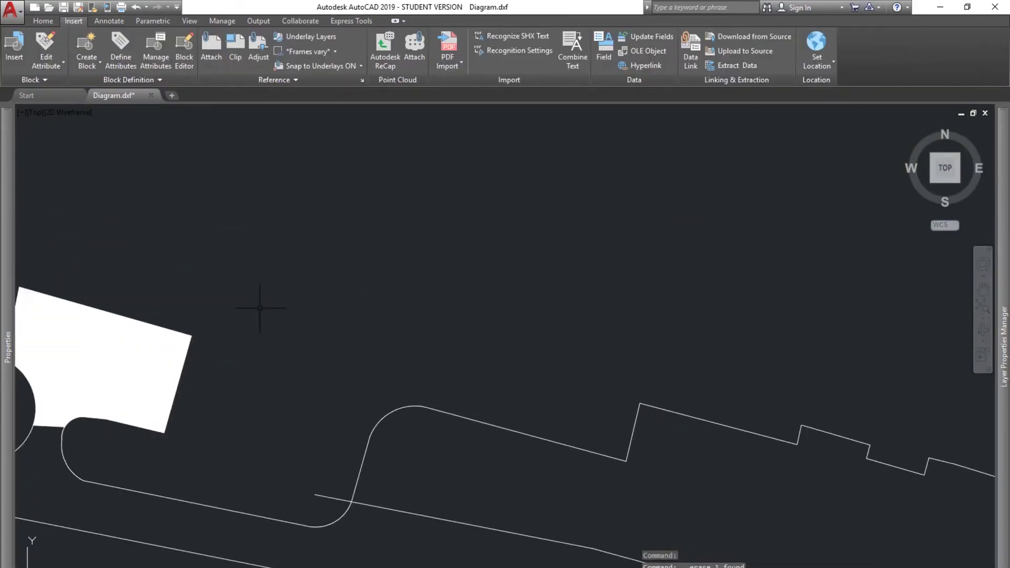
middle_click_drag(338, 452, 330, 230)
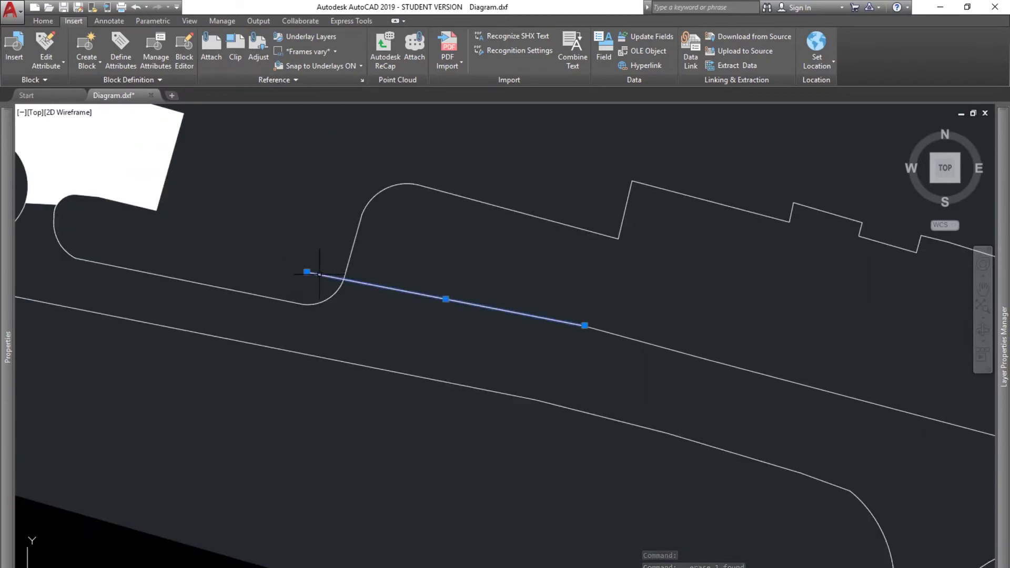
left_click(365, 284)
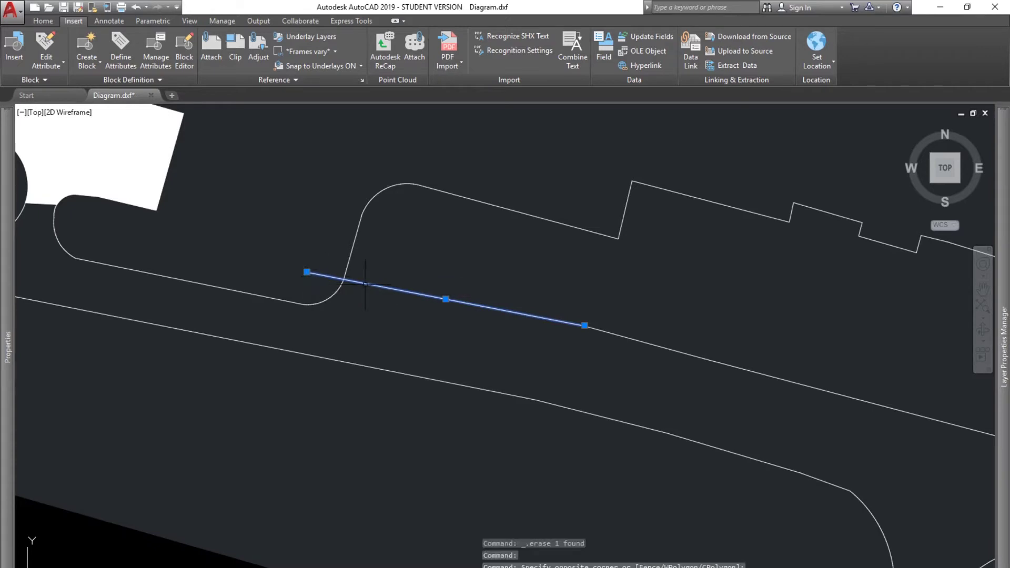
left_click(307, 272)
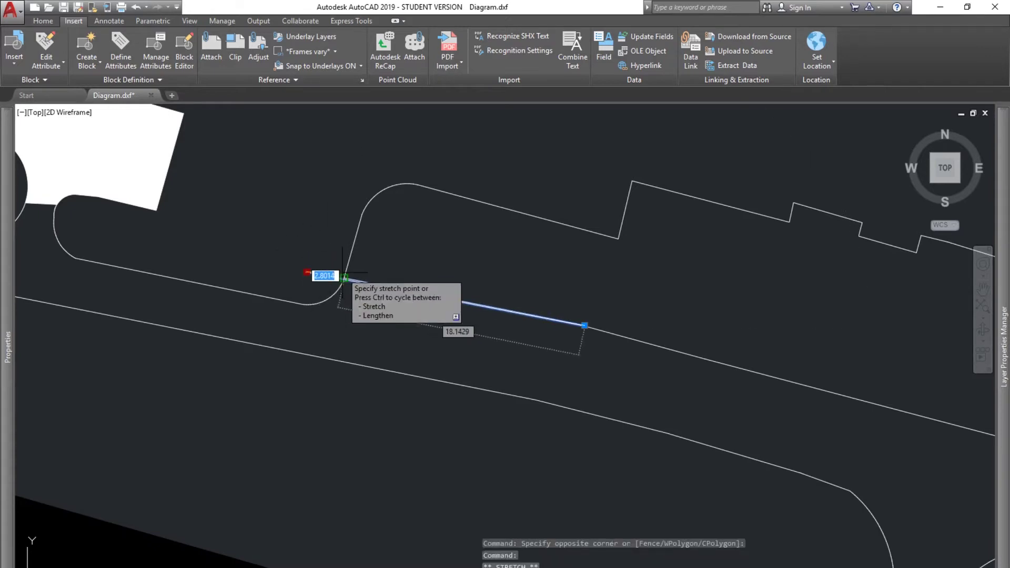
scroll(337, 279, "up", 5)
left_click(337, 290)
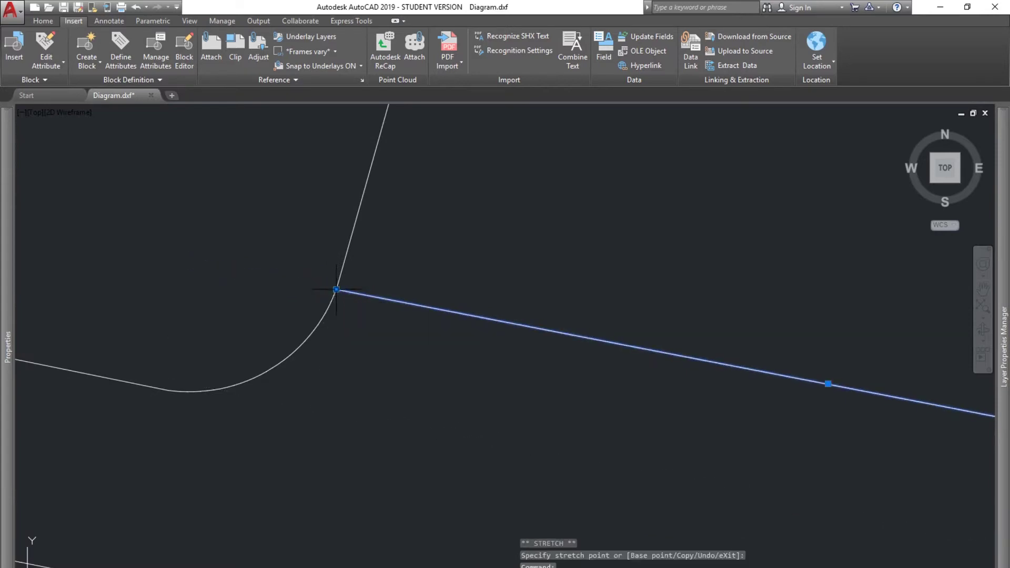
Shorten the dividing line's east end so that it meets the ramp's east edge
scroll(500, 371, "down", 8)
middle_click_drag(967, 541, 584, 378)
scroll(668, 370, "up", 5)
middle_click_drag(526, 231, 689, 563)
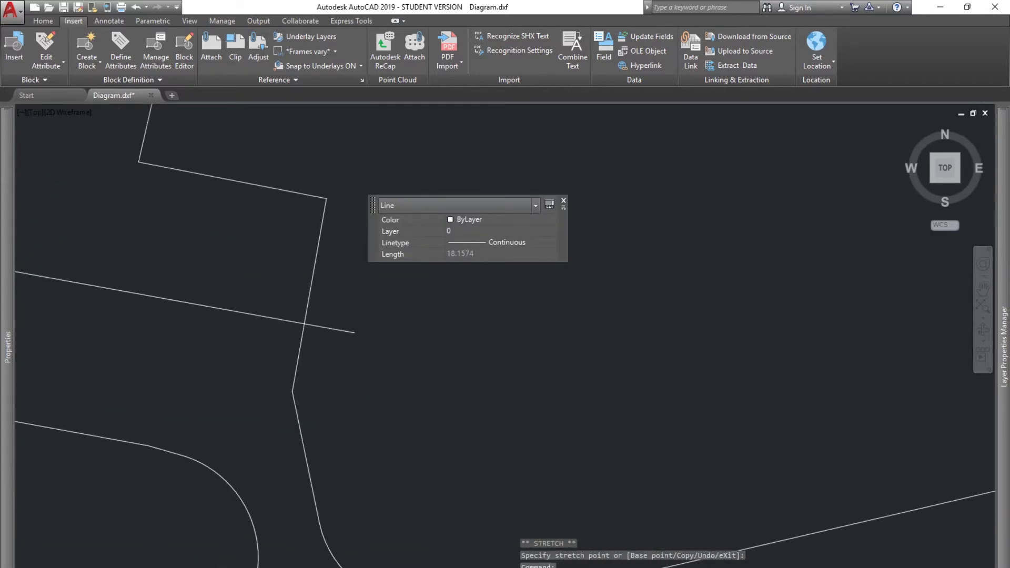
key("Escape")
left_click(361, 327)
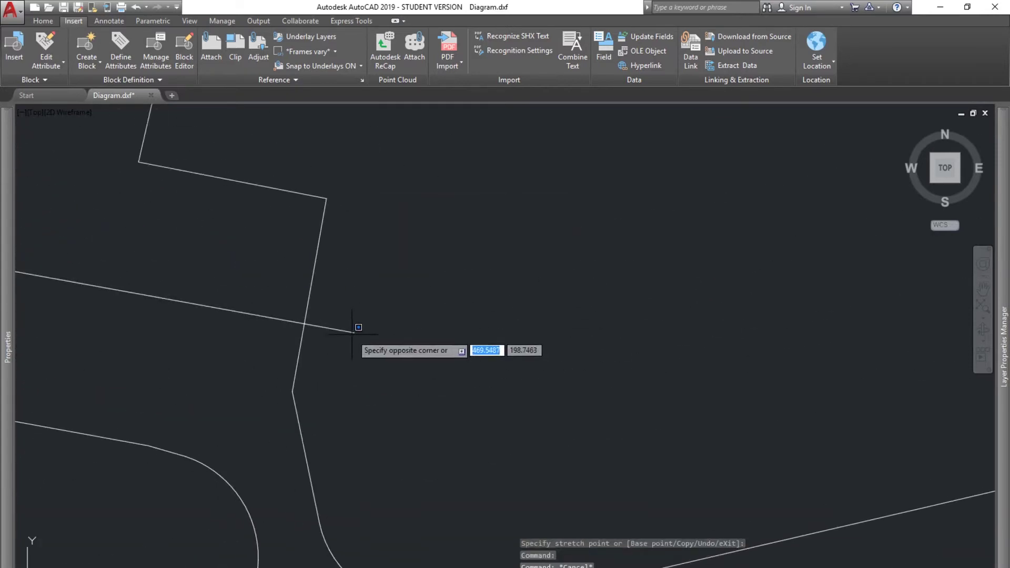
left_click(354, 333)
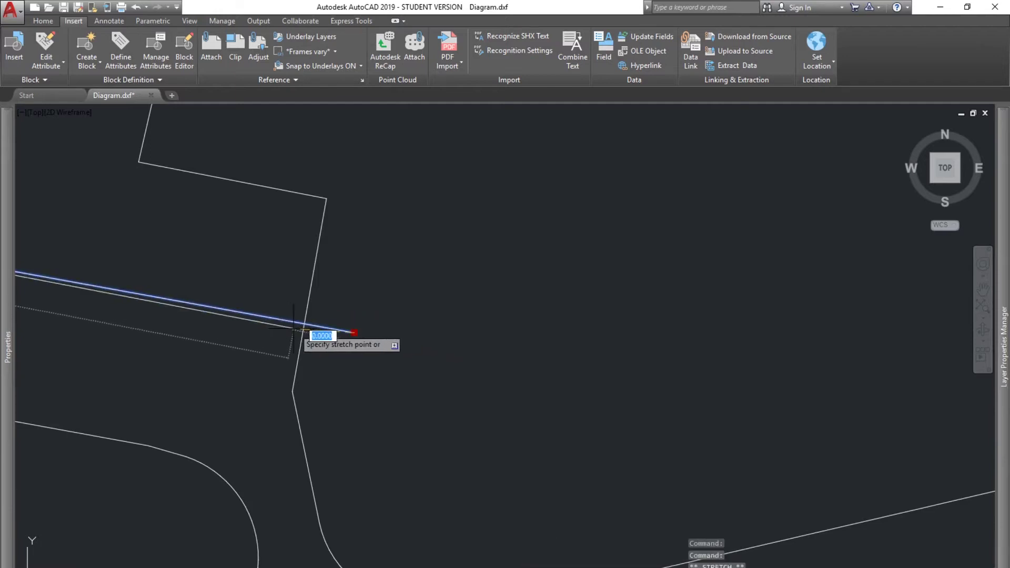
left_click(304, 324)
scroll(443, 379, "down", 8)
key("Escape")
key("Escape")
Fill the terminal ramp area north of the dividing line with a solid hatch
middle_click_drag(288, 383, 464, 392)
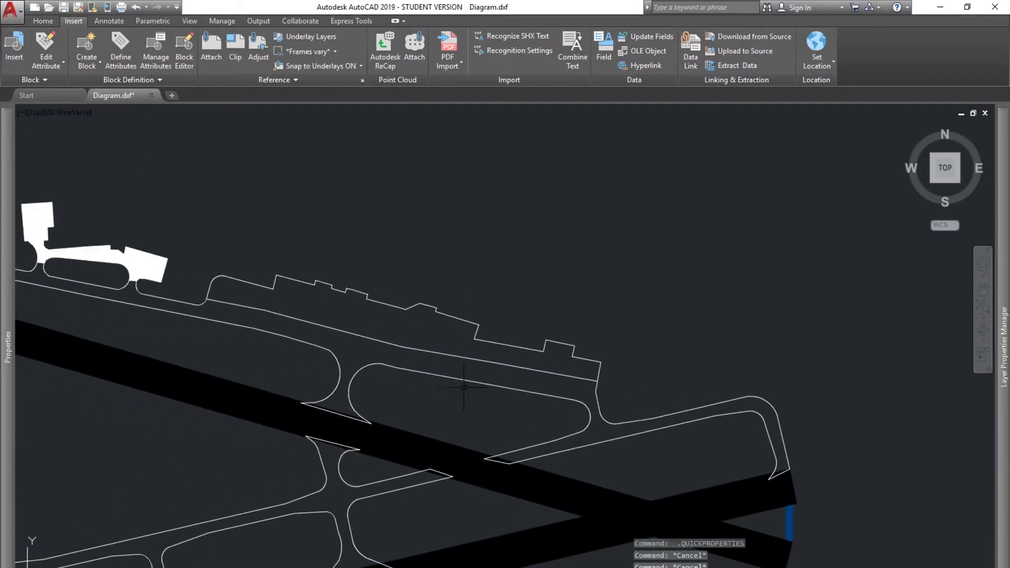
middle_click_drag(400, 389, 428, 383)
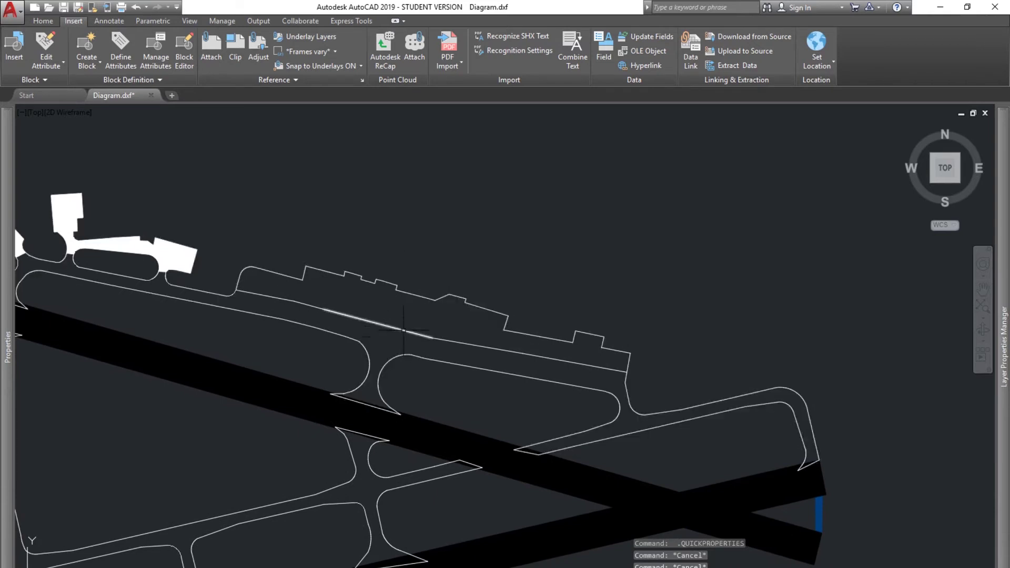
type("h")
key("Return")
left_click(400, 308)
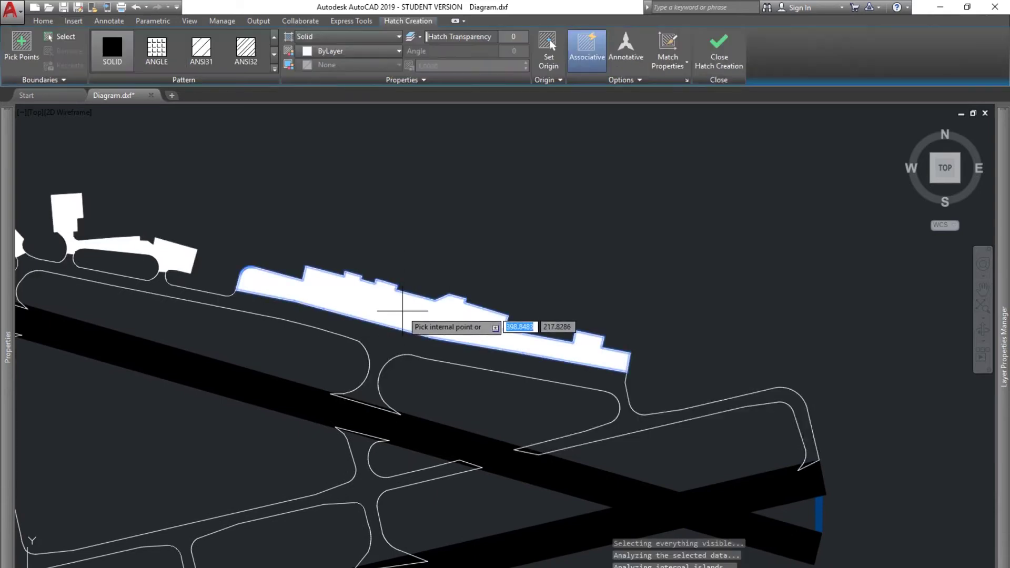
key("Return")
Apply solid hatches to the southern and western taxiways, including the connectors at the diagonal runway's northwest end
scroll(363, 420, "down", 2)
middle_click_drag(363, 419, 567, 326)
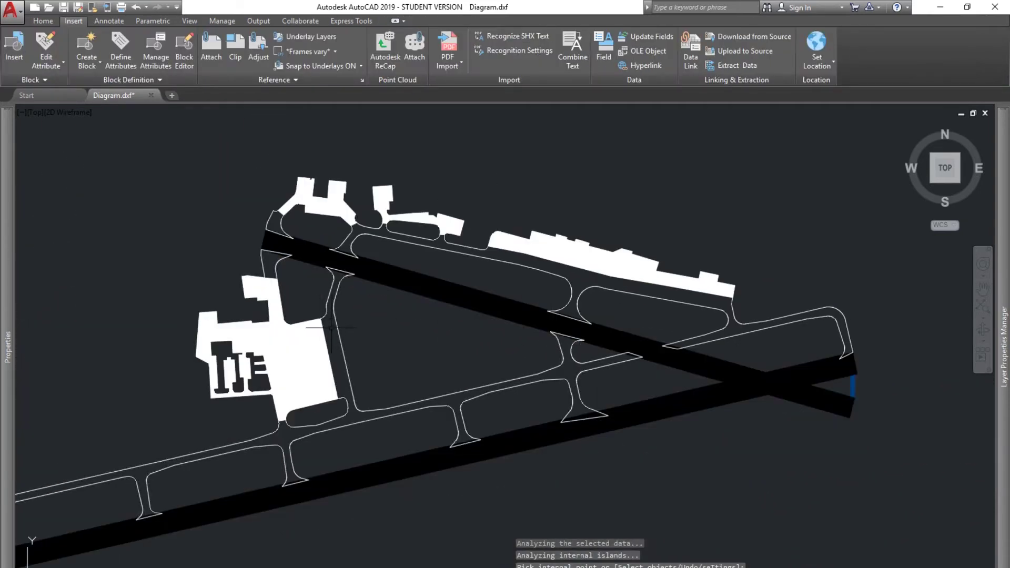
middle_click_drag(330, 327, 577, 322)
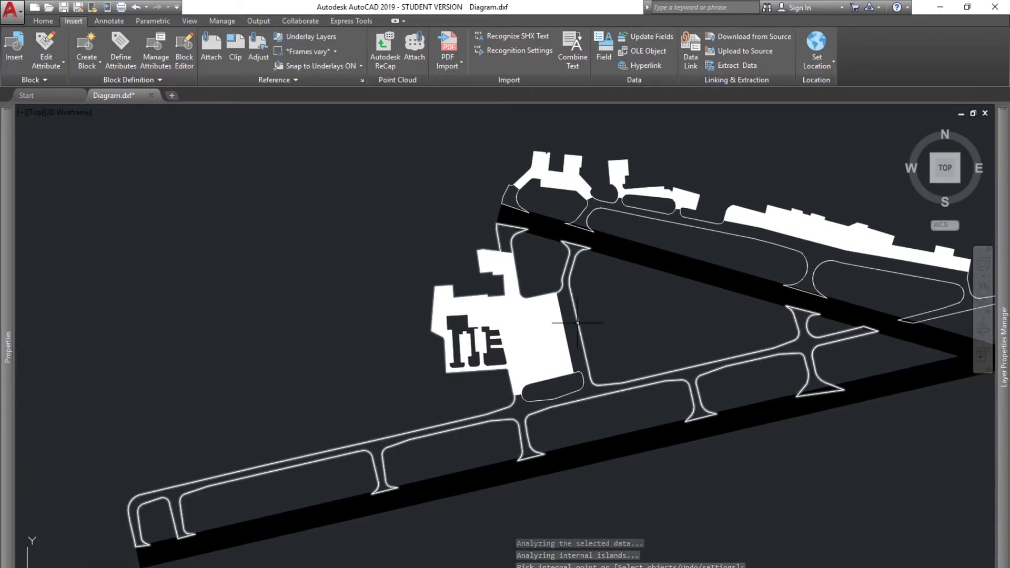
type("h")
key("Return")
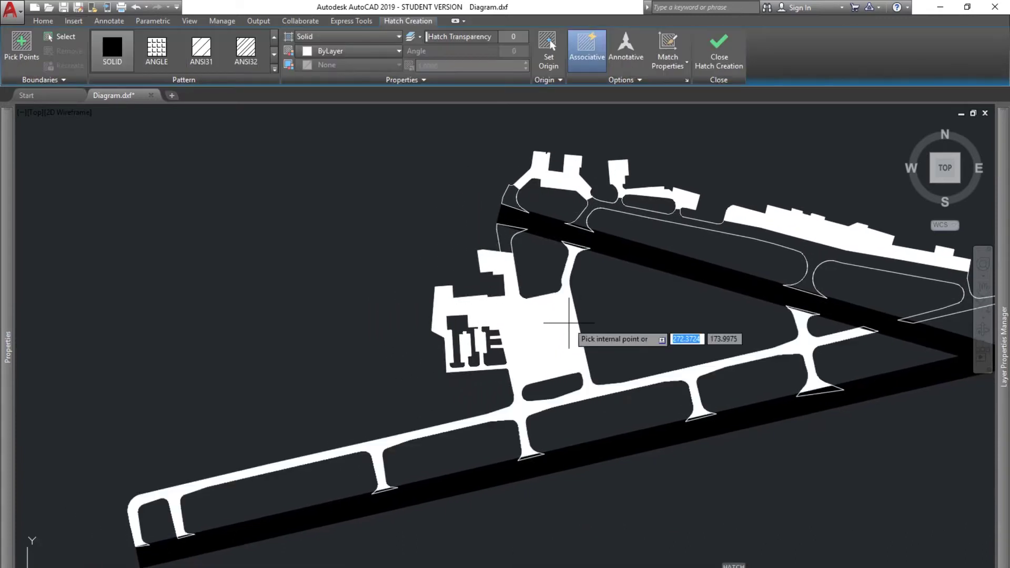
left_click(486, 260)
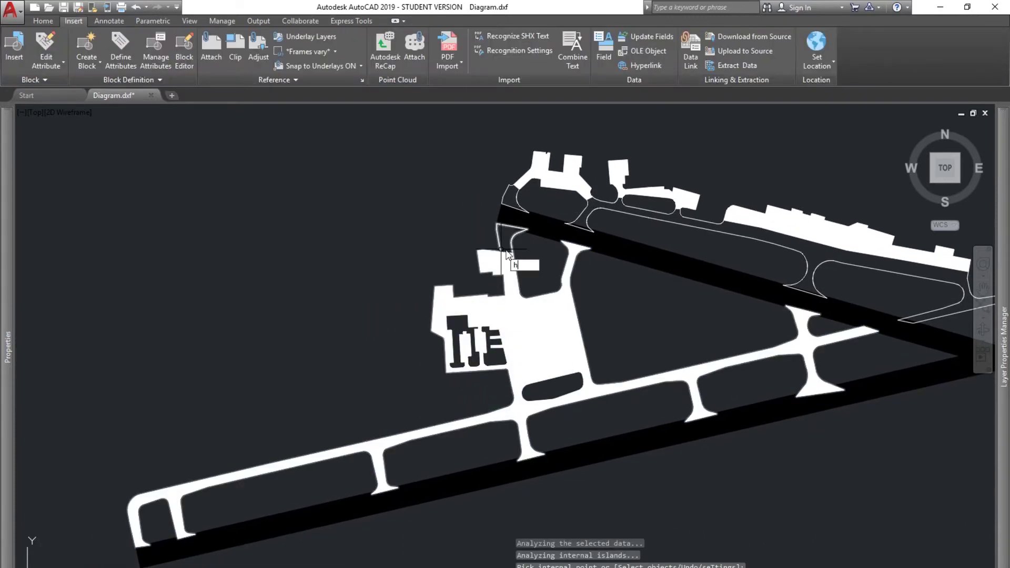
left_click(507, 248)
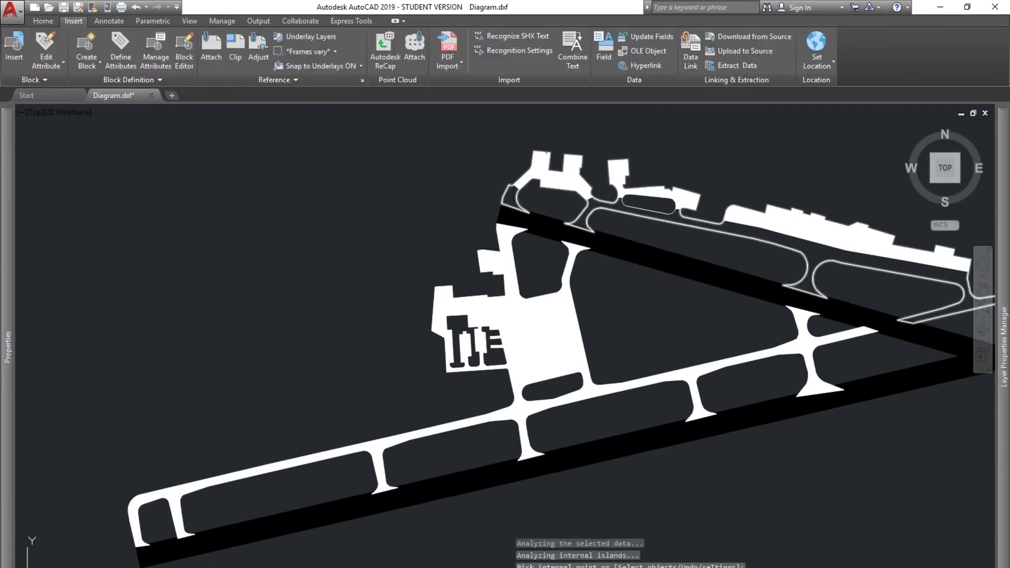
key("Return")
Fill the taxiways north of the diagonal runway, from the northwest ramps to the eastern runway end, with a solid hatch
middle_click_drag(717, 277, 481, 301)
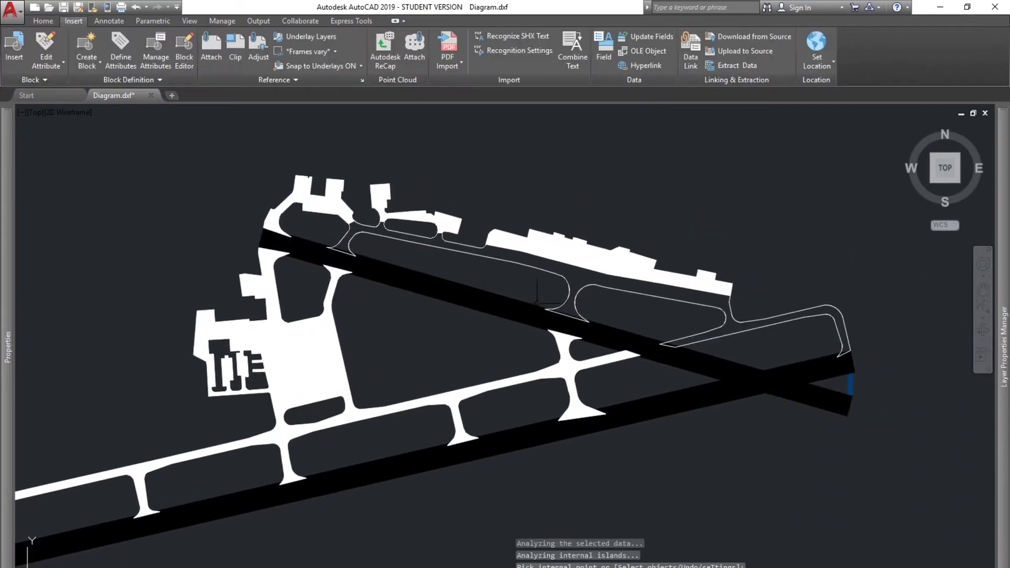
type("h")
key("Return")
left_click(581, 304)
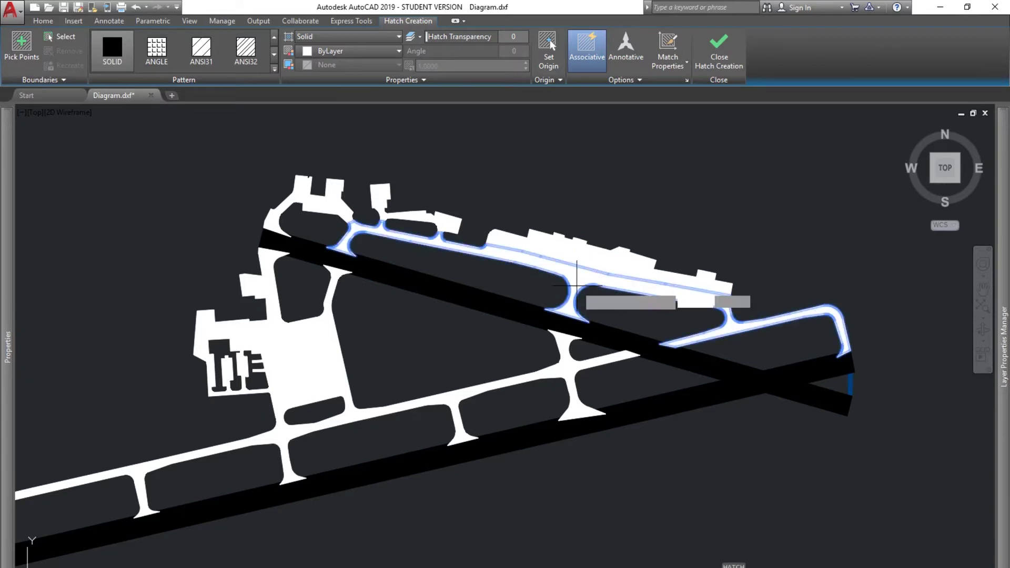
Assign the four ramp hatches, along the northern side and around the western terminal, to the ASDEX_RAMP layer
left_click(545, 246)
left_click(450, 228)
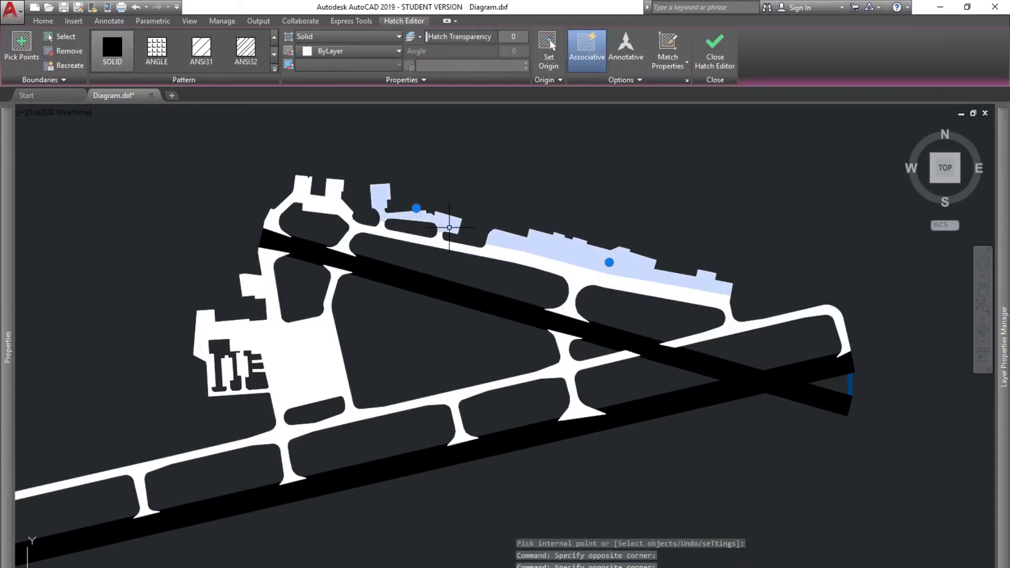
left_click(328, 208)
left_click(312, 391)
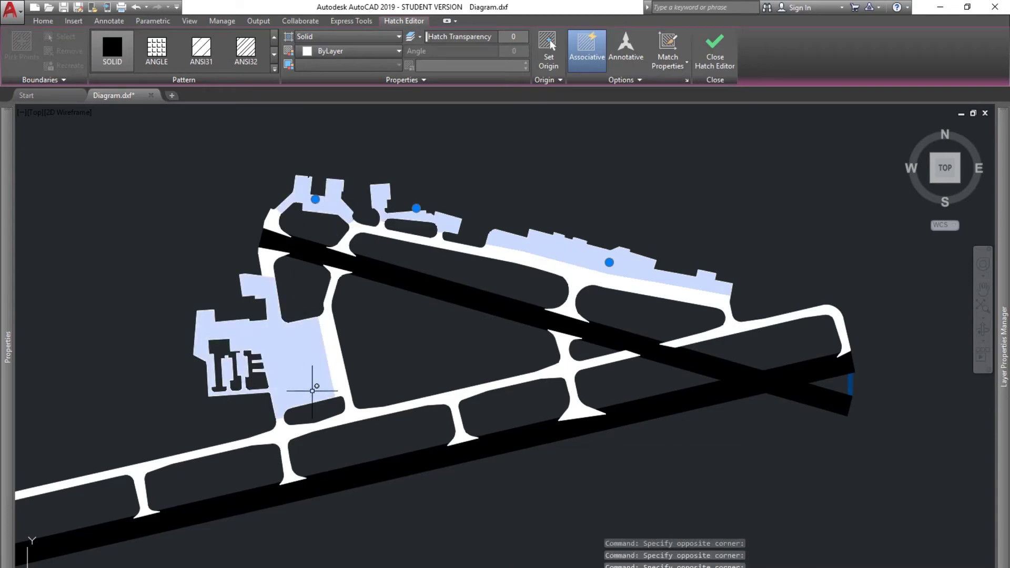
mouse_move(1006, 404)
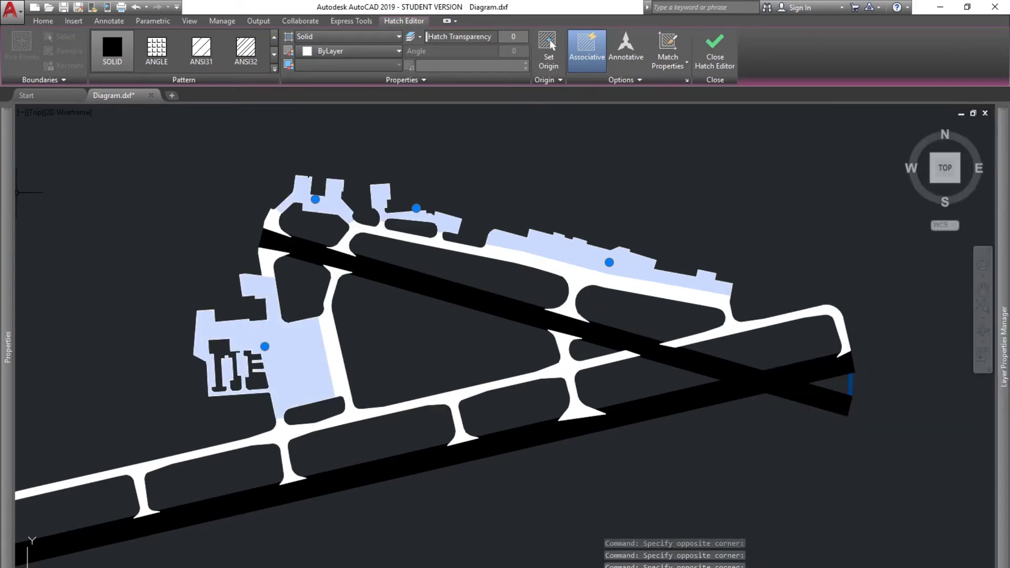
mouse_move(4, 200)
left_click(121, 159)
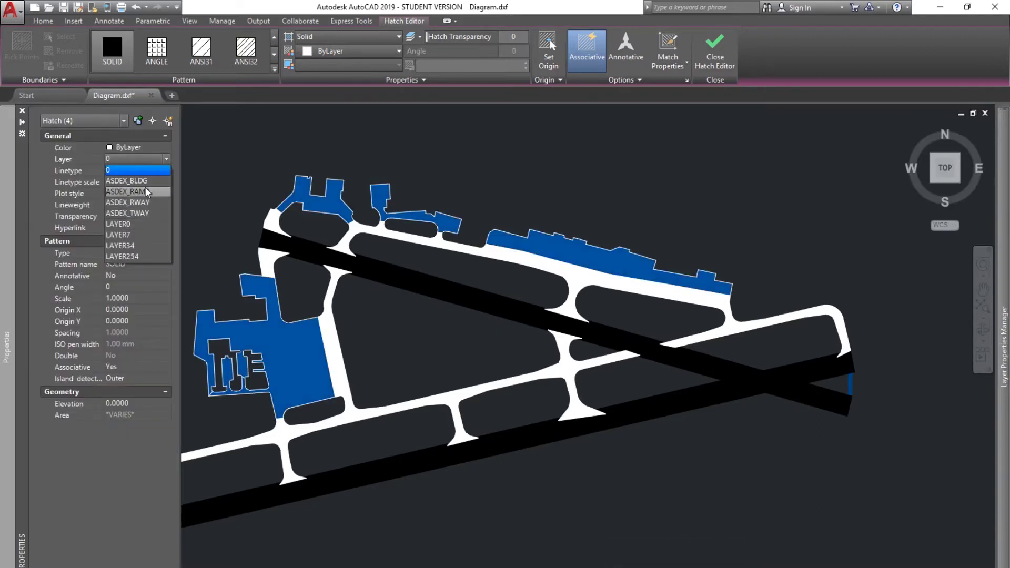
left_click(147, 192)
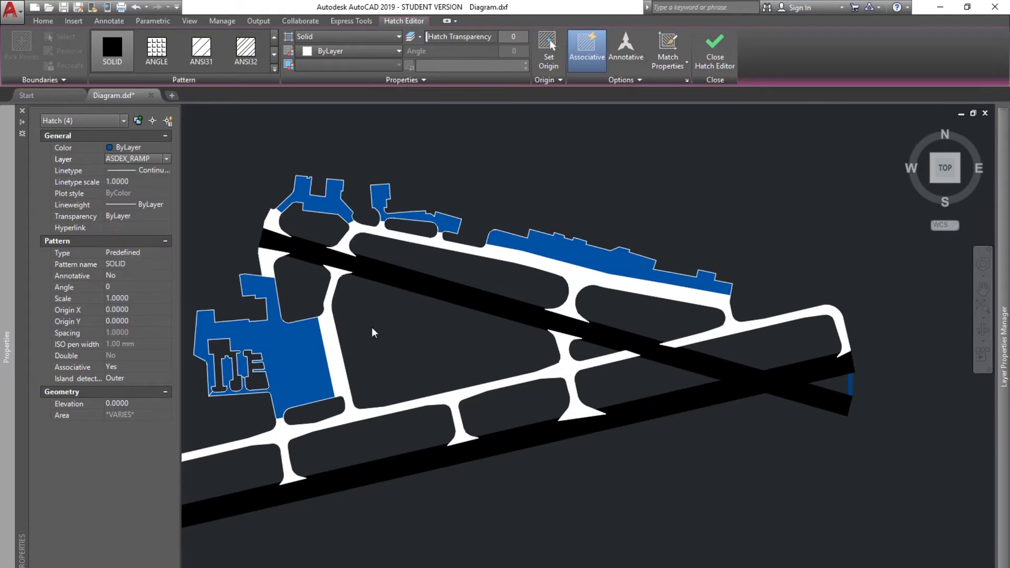
key("Escape")
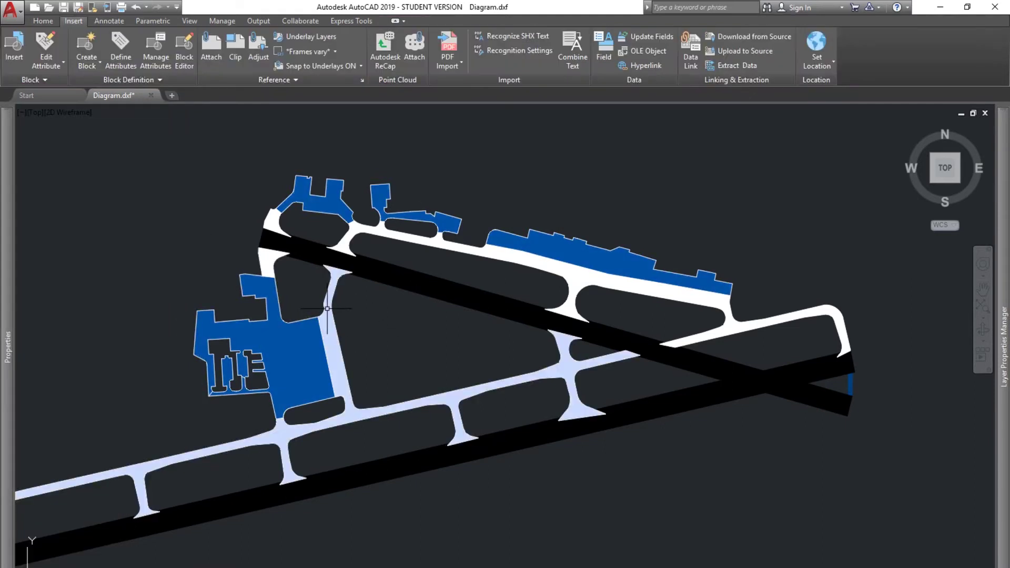
Move the large southern and northern taxiway hatches to the ASDEX_TWAY layer
left_click(327, 309)
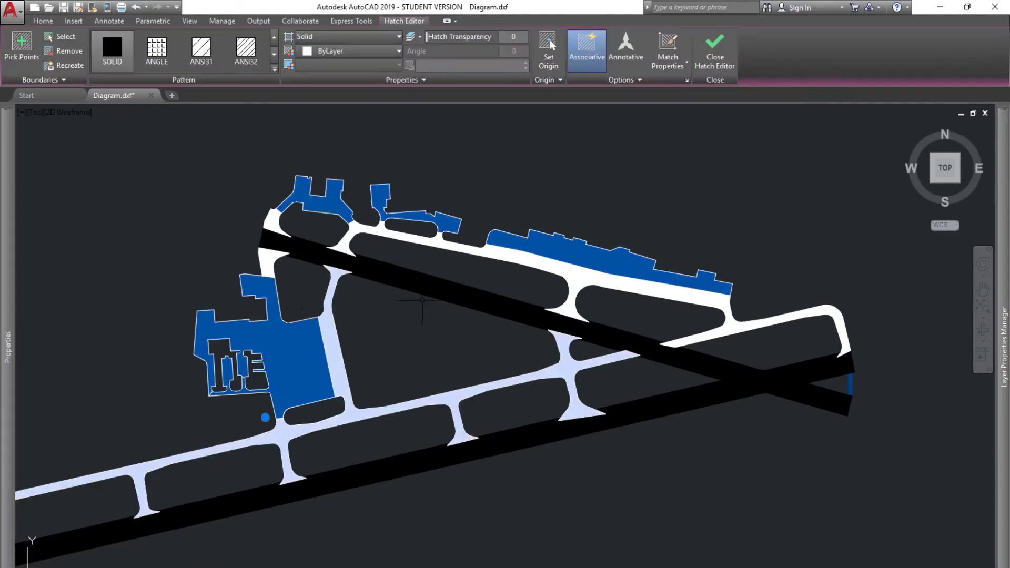
left_click(584, 279)
mouse_move(12, 306)
left_click(144, 159)
left_click(142, 213)
key("Escape")
Assign the two remaining connector hatches at the diagonal runway's northwest end to the ASDEX_TWAY layer
middle_click_drag(507, 562, 560, 549)
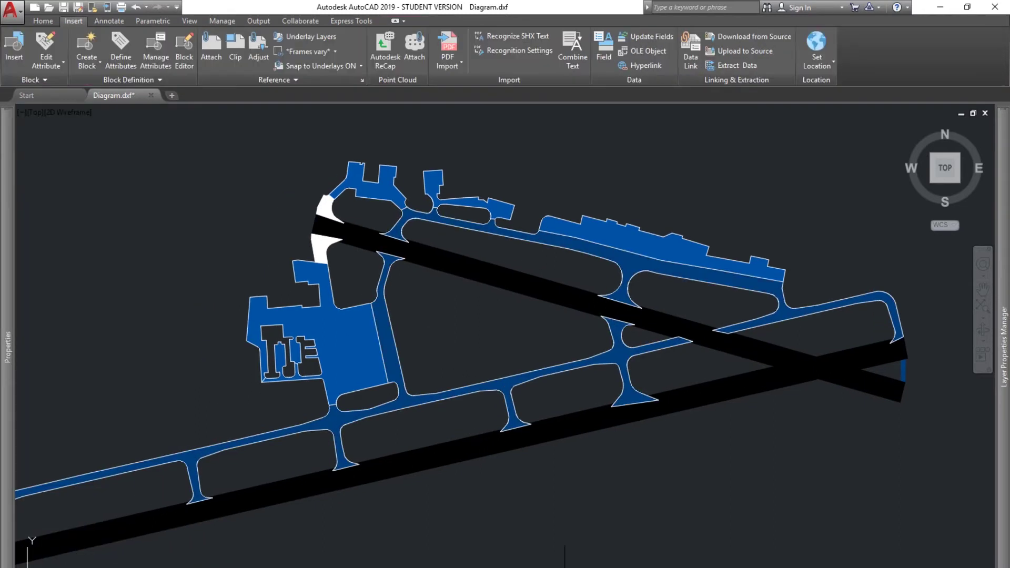
left_click(317, 244)
left_click(331, 203)
mouse_move(10, 252)
left_click(144, 159)
left_click(146, 214)
key("Escape")
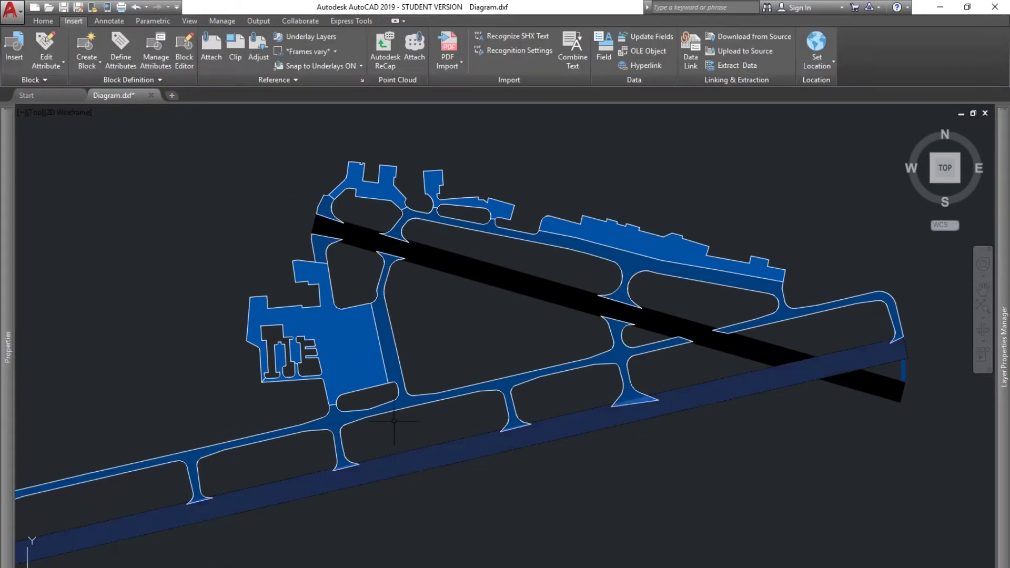
Turn on the ASDEX_BLDG layer to display the building hatches with the ramps and taxiways
middle_click_drag(485, 358, 499, 393)
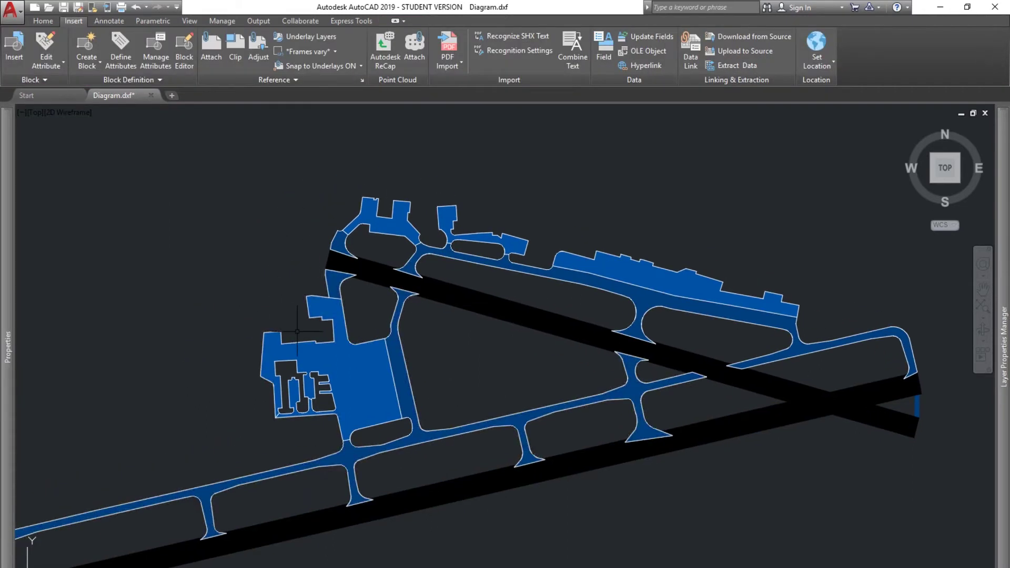
mouse_move(1003, 347)
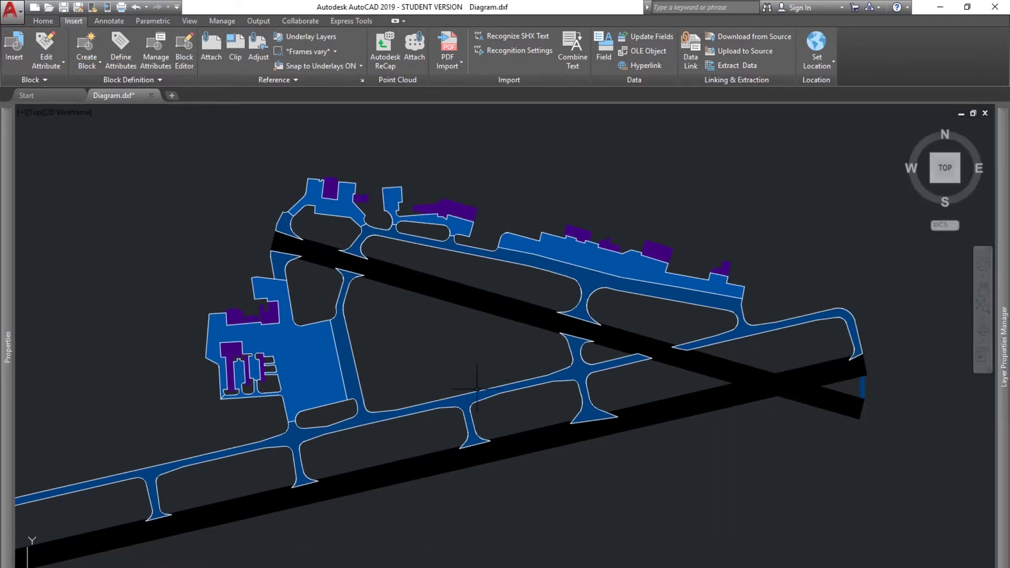
middle_click_drag(490, 427, 588, 367)
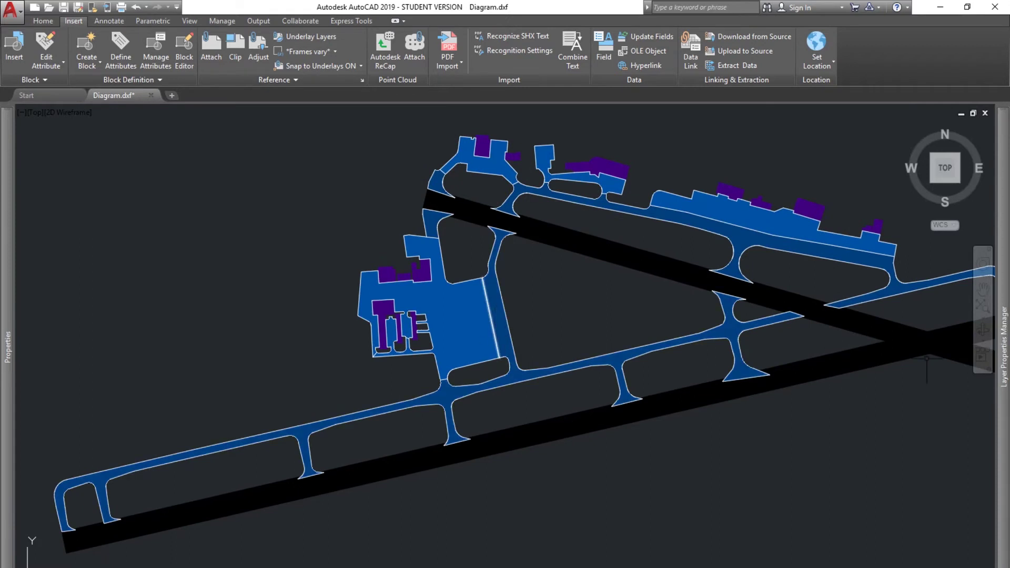
Turn off the ASDEX_RWAY, ASDEX_TWAY, ASDEX_BLDG and ASDEX_RAMP layers, leaving only the outline linework displayed
mouse_move(1007, 329)
left_click(898, 178)
left_click(899, 168)
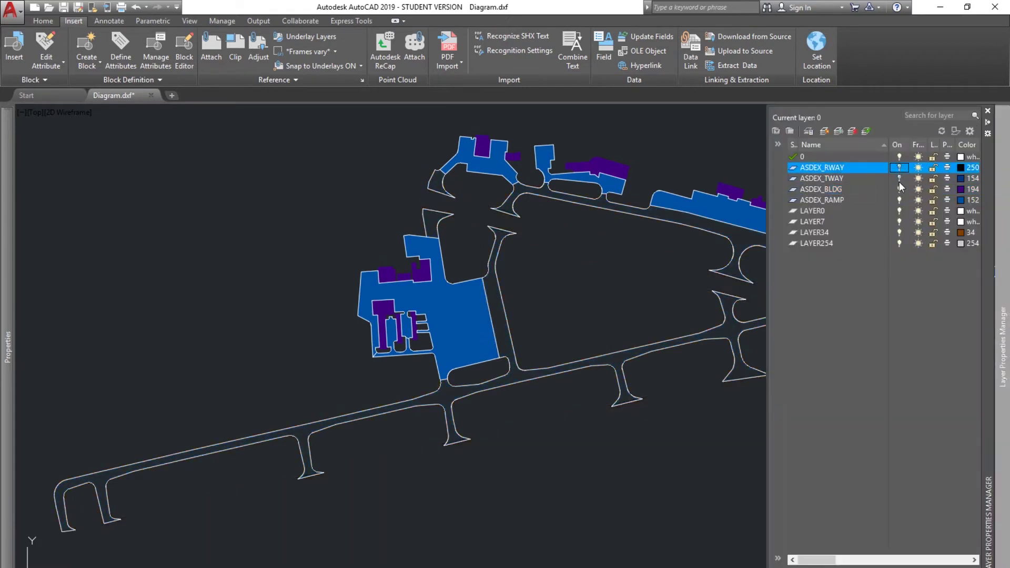
left_click(898, 189)
left_click(899, 200)
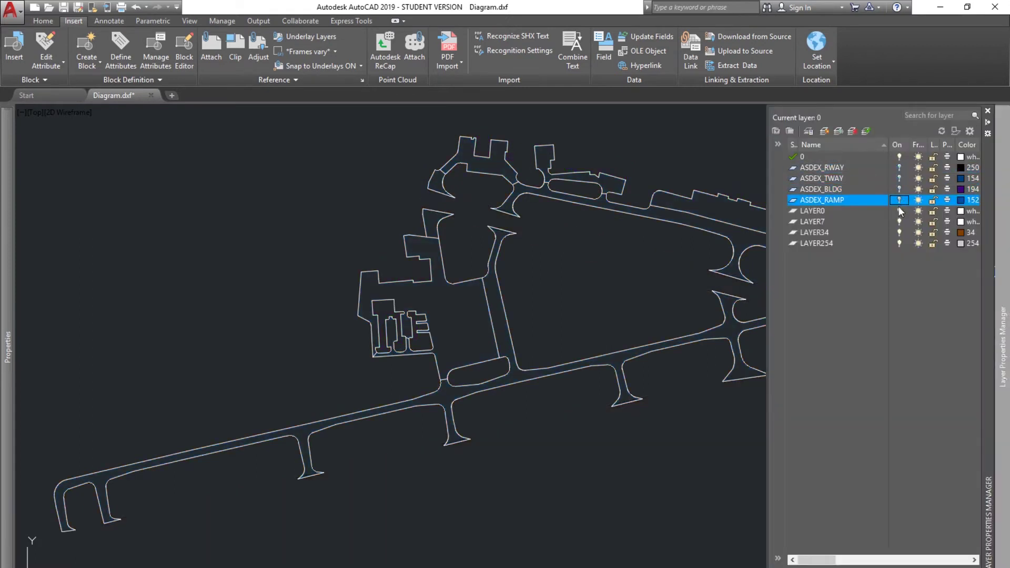
Delete all the remaining outline linework of the airport diagram
scroll(546, 286, "down", 4)
left_click(214, 144)
left_click(891, 527)
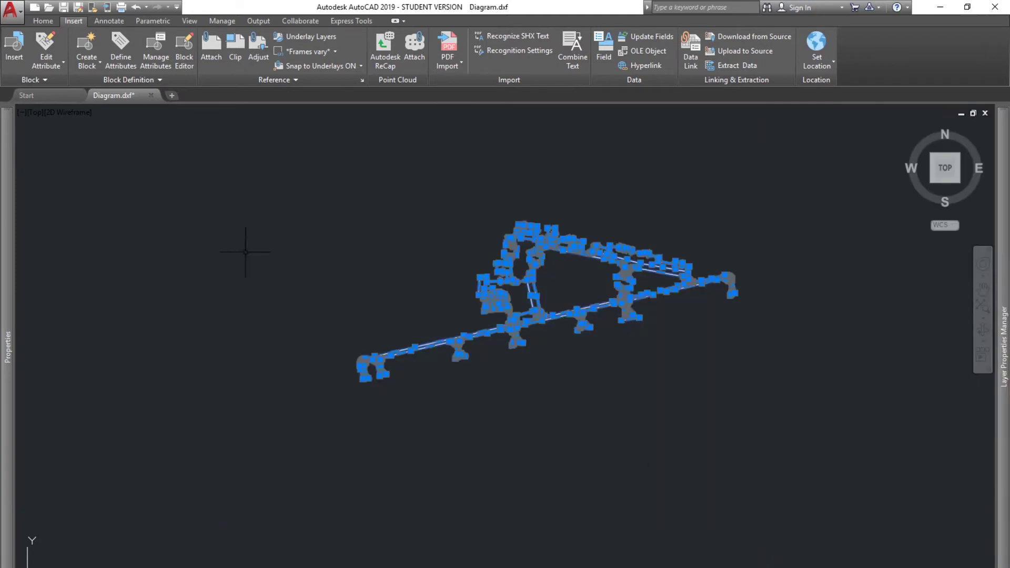
key("Delete")
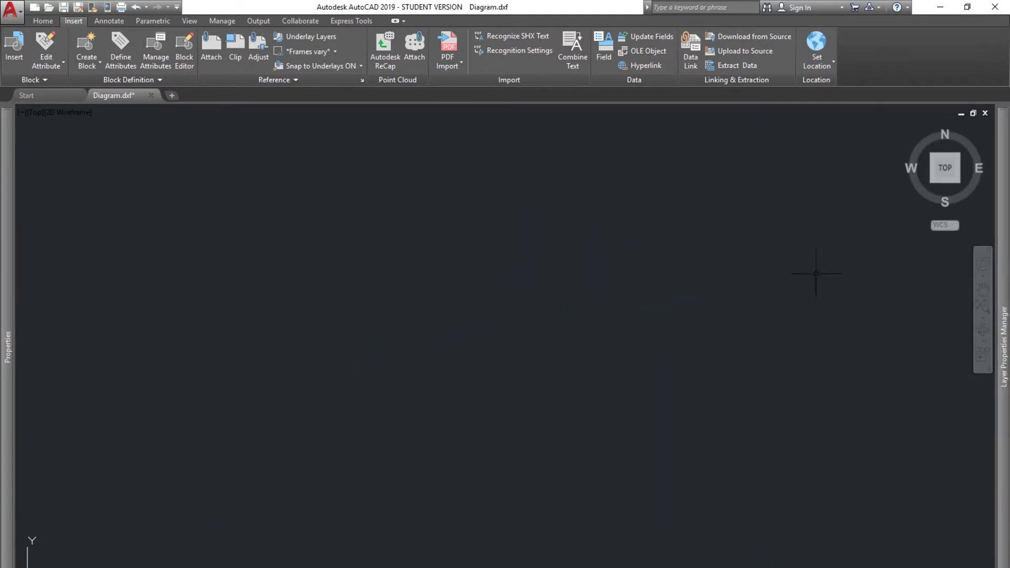
Turn on the ASDEX_RAMP, ASDEX_BLDG, ASDEX_RWAY and ASDEX_TWAY layers in the airport diagram
mouse_move(1002, 252)
left_click(898, 200)
left_click(899, 167)
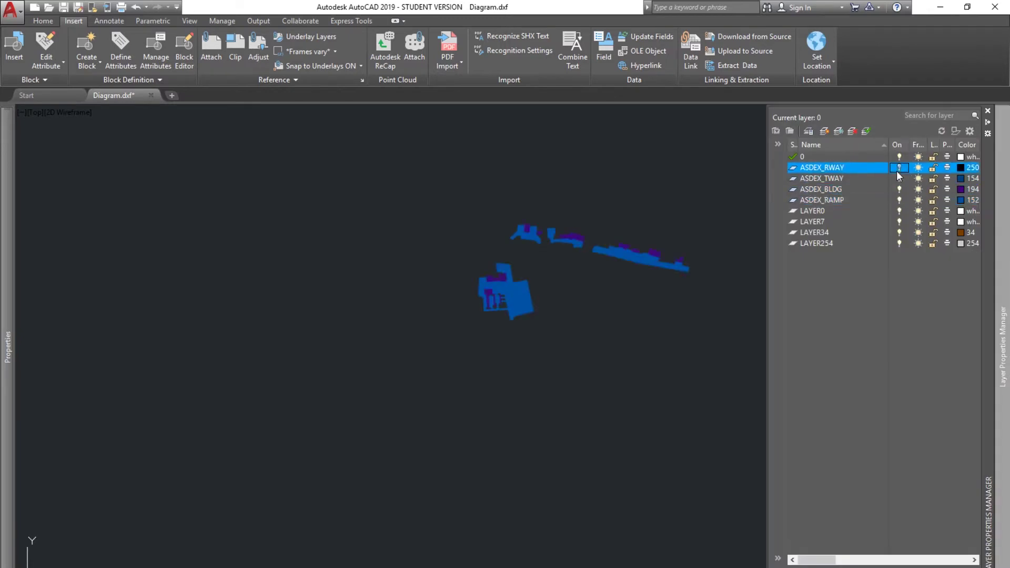
left_click(899, 178)
middle_click_drag(644, 335, 510, 350)
scroll(513, 353, "up", 2)
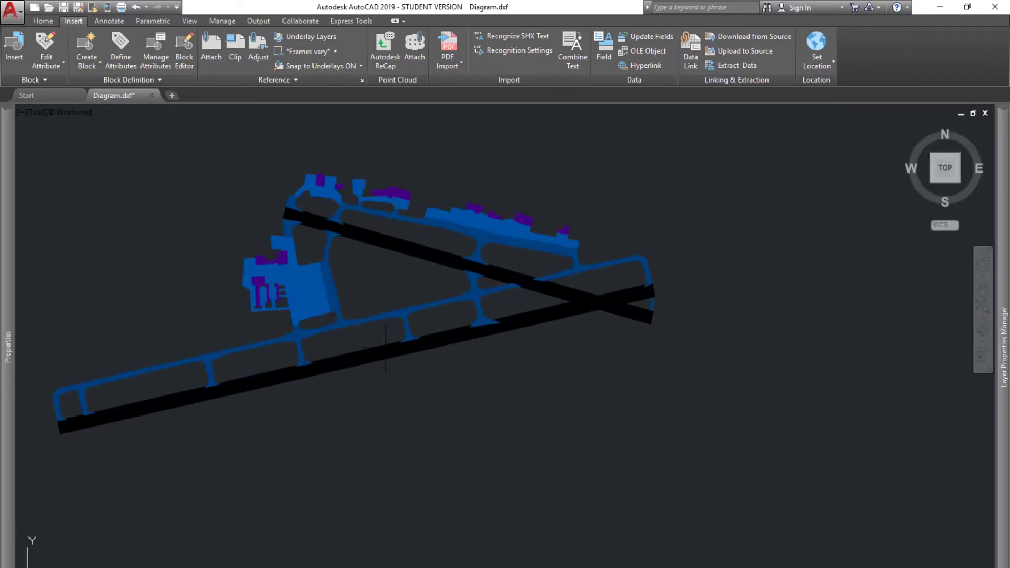
middle_click_drag(372, 360, 459, 379)
key("Escape")
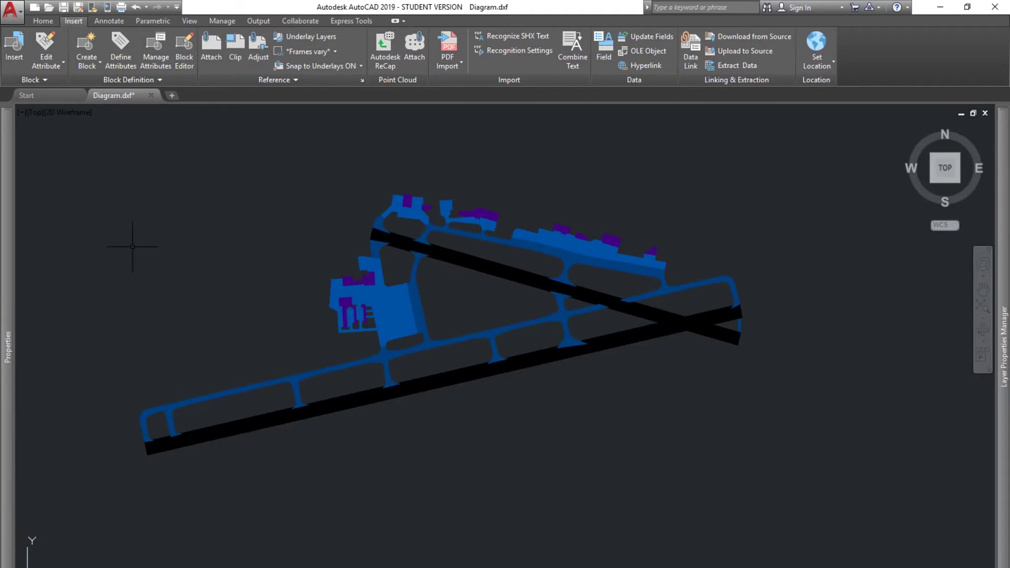
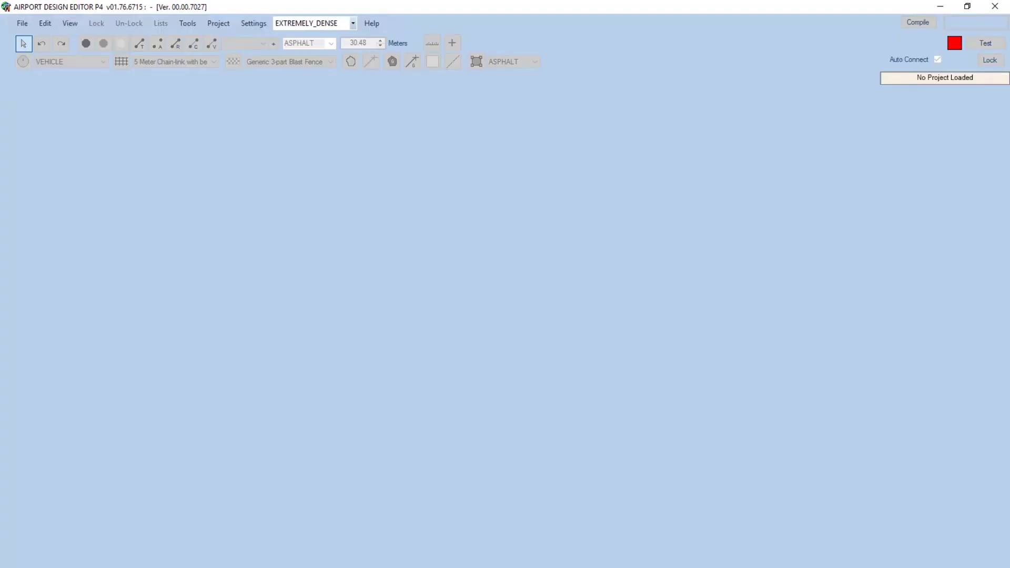
In Airport Design Editor, search the stock airports by ICAO code for kipt and open KIPT - Williamsport Rgnl
left_click(24, 25)
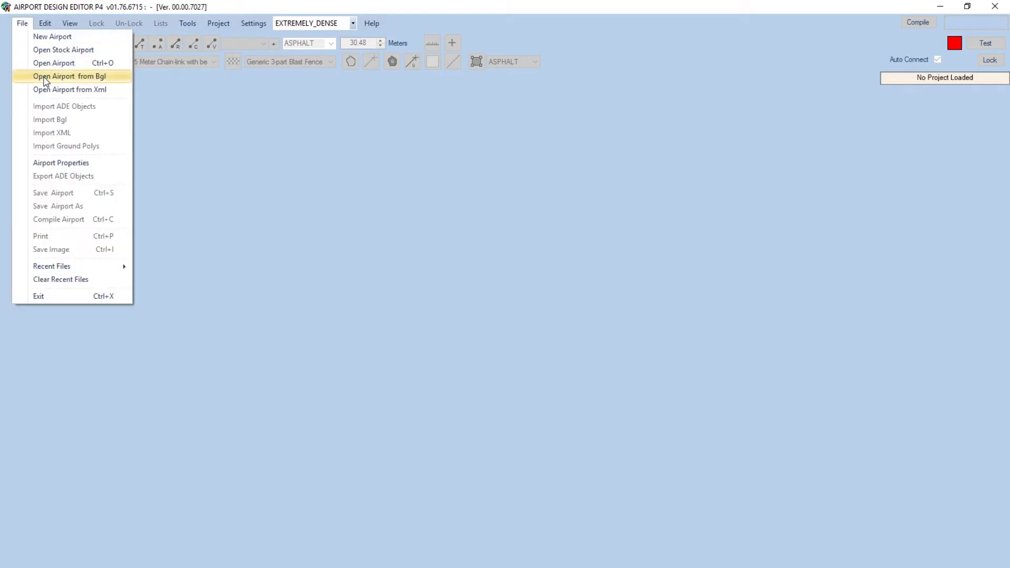
left_click(71, 50)
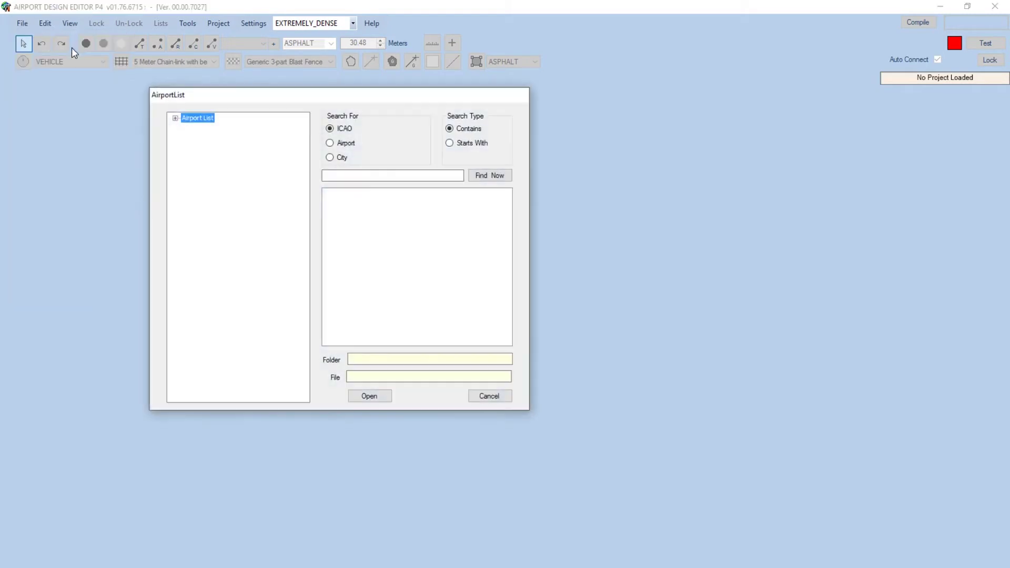
left_click(380, 175)
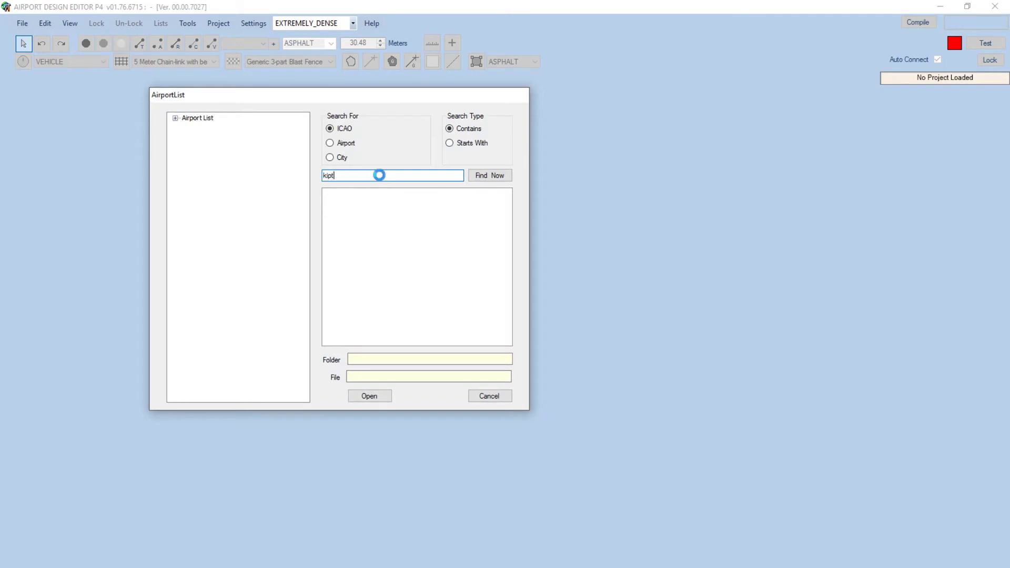
key("Return")
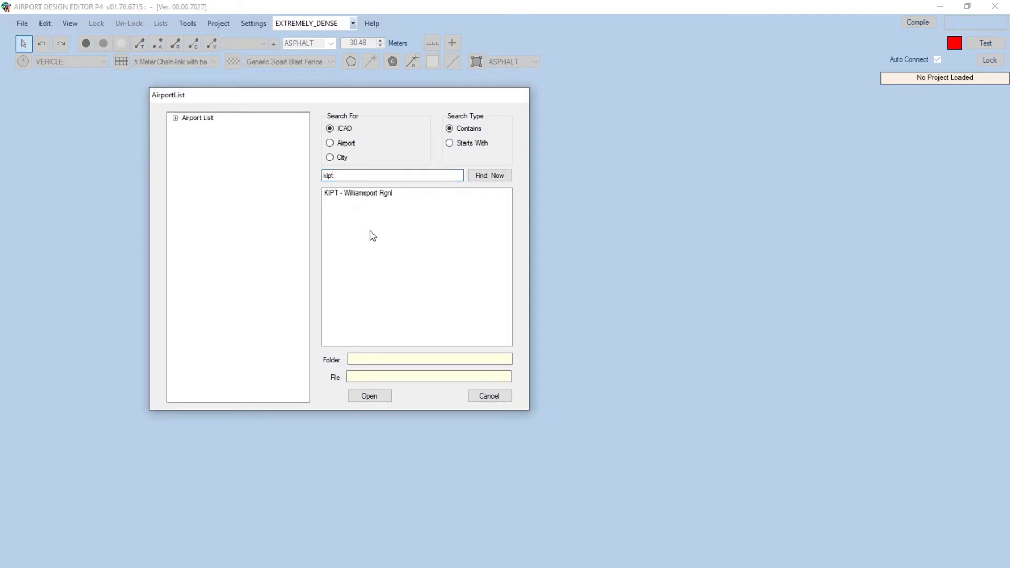
left_click(342, 194)
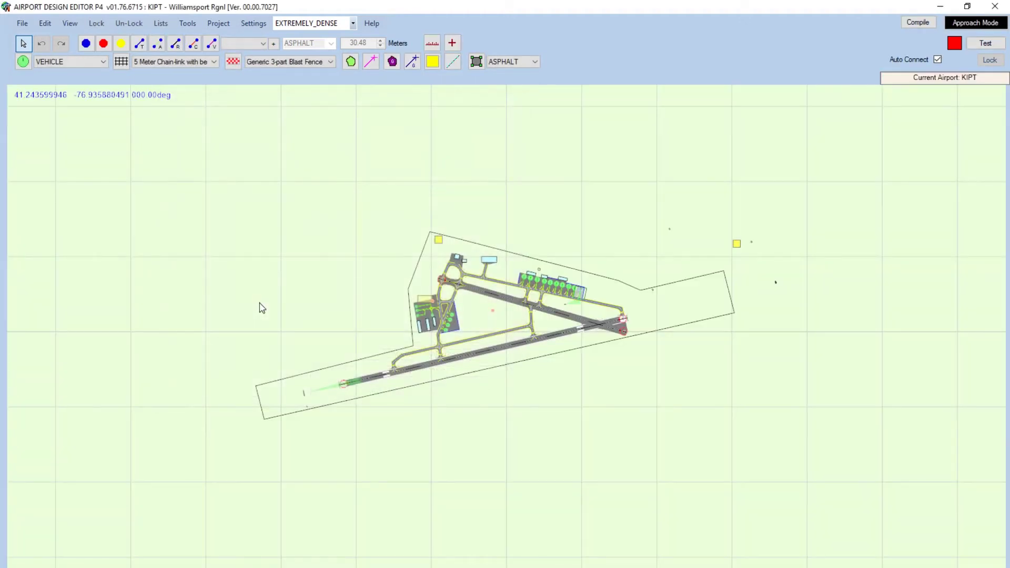
Examine the runways, taxiways, aprons and parking spots across the whole KIPT airport layout
scroll(394, 331, "up", 5)
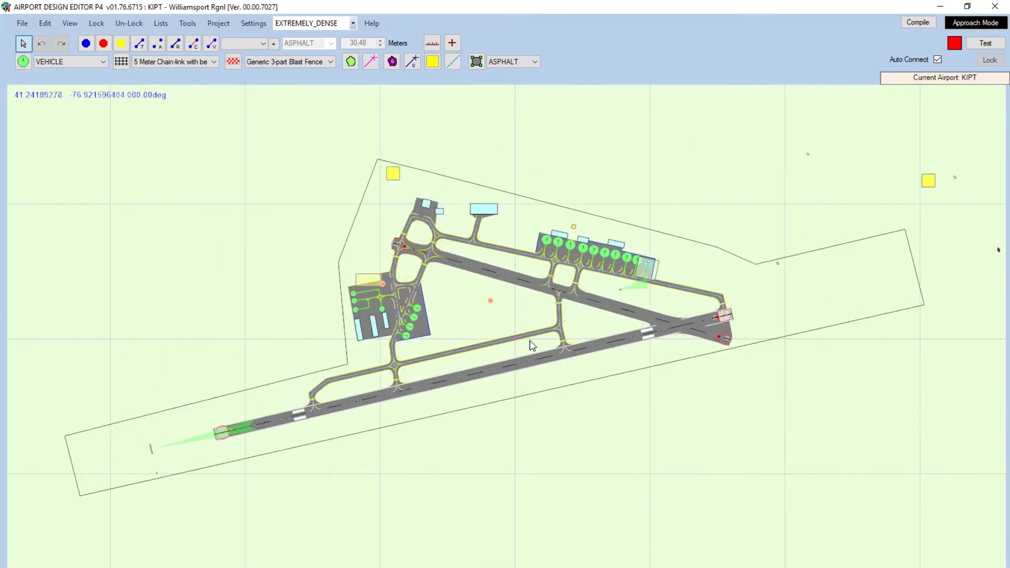
scroll(532, 346, "up", 1)
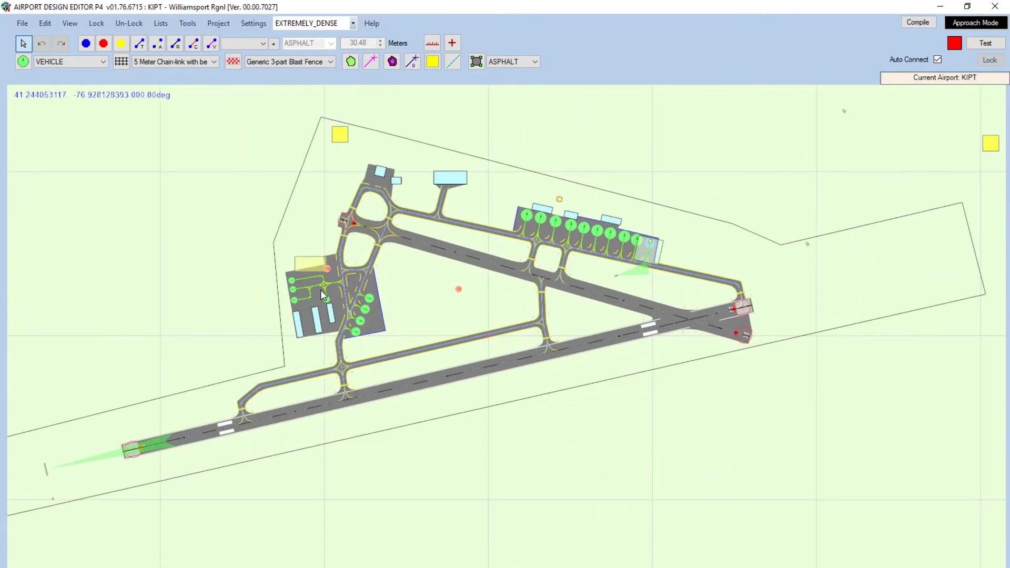
left_click_drag(471, 277, 462, 287)
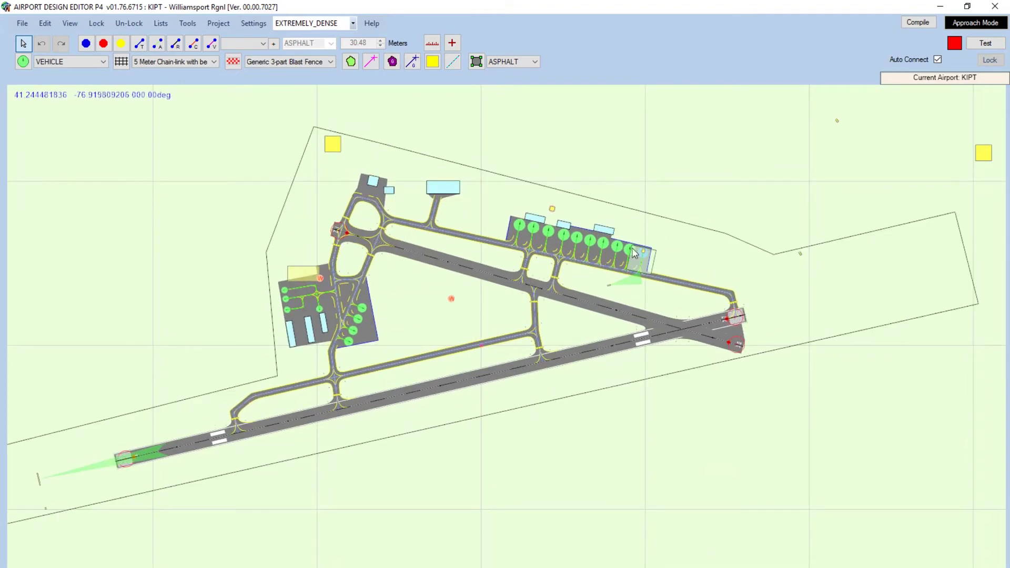
left_click_drag(639, 354, 597, 366)
scroll(596, 367, "up", 5)
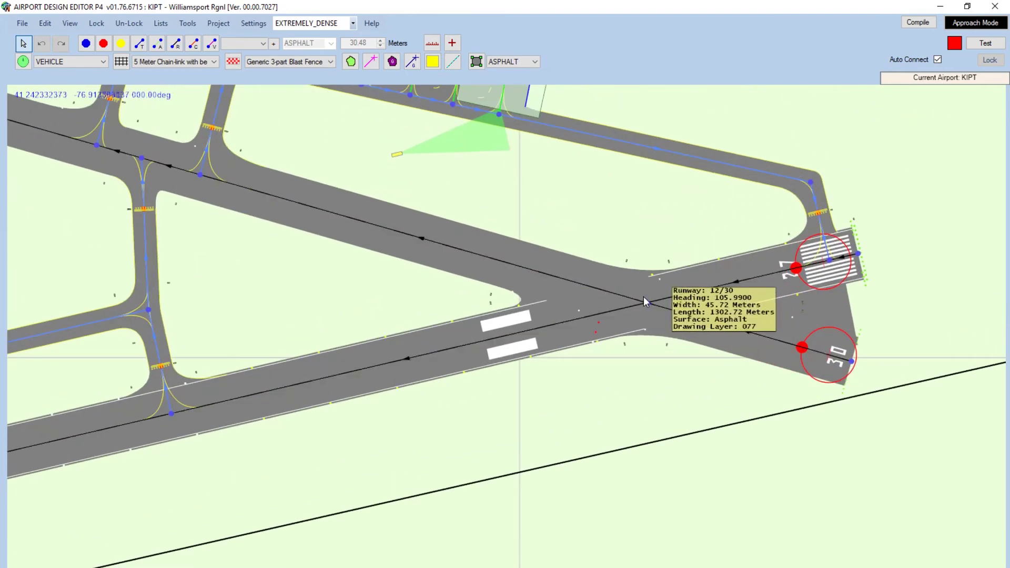
left_click_drag(443, 174, 876, 321)
left_click_drag(509, 259, 787, 290)
scroll(344, 215, "down", 1)
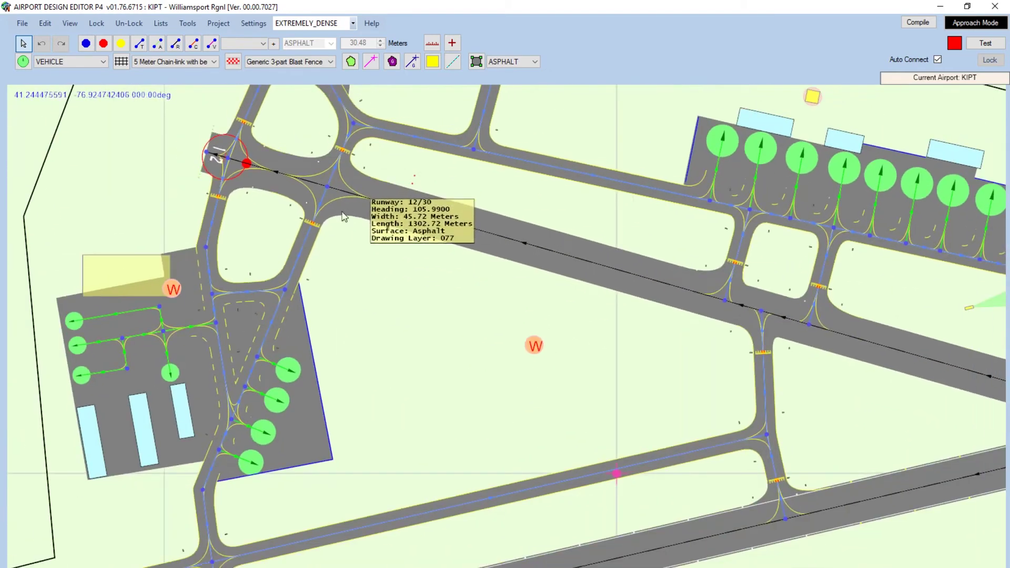
left_click_drag(322, 252, 450, 225)
left_click_drag(604, 342, 304, 401)
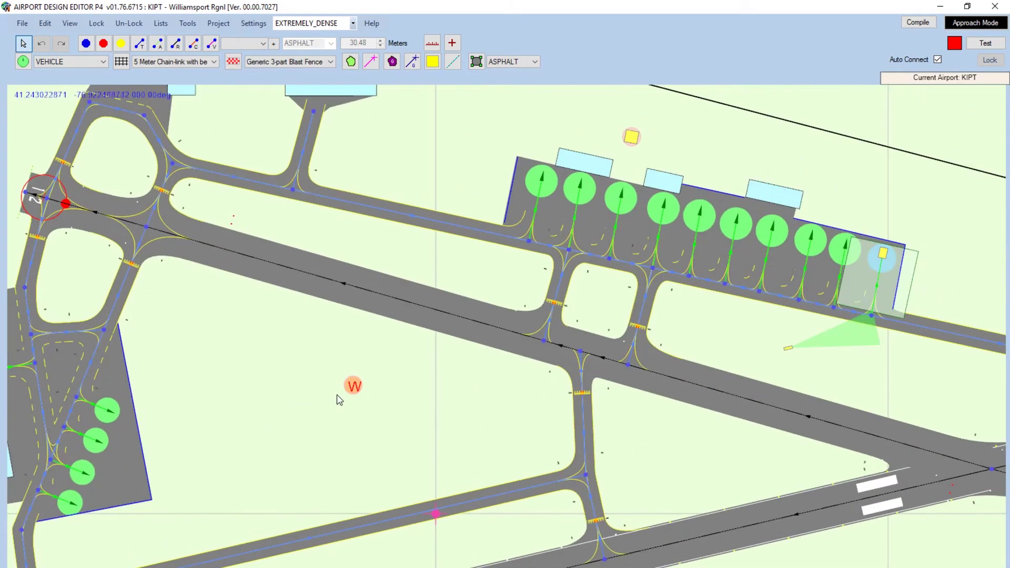
left_click_drag(480, 368, 642, 211)
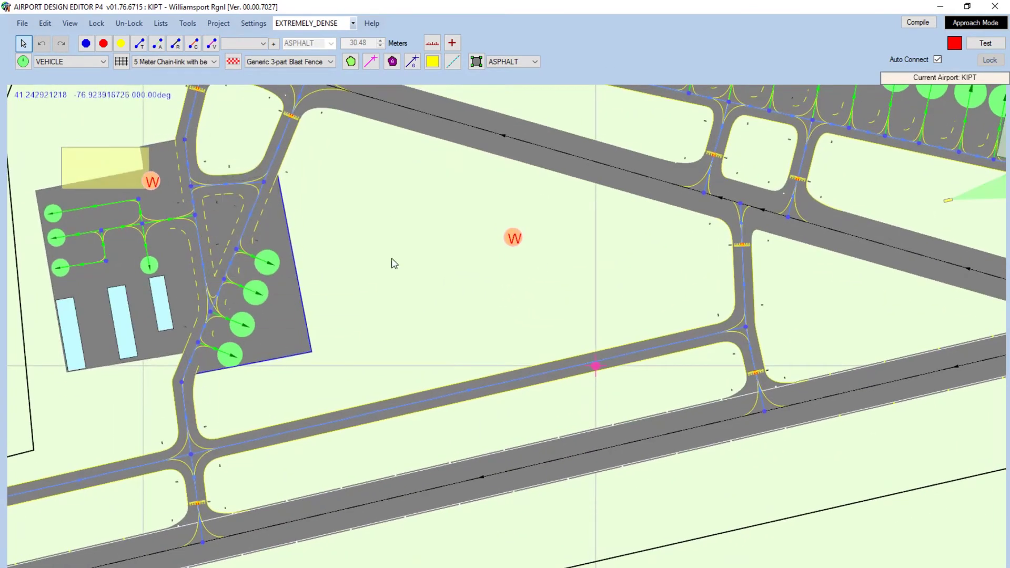
left_click_drag(229, 187, 206, 212)
left_click_drag(550, 301, 400, 394)
left_click_drag(391, 317, 407, 236)
scroll(408, 220, "down", 2)
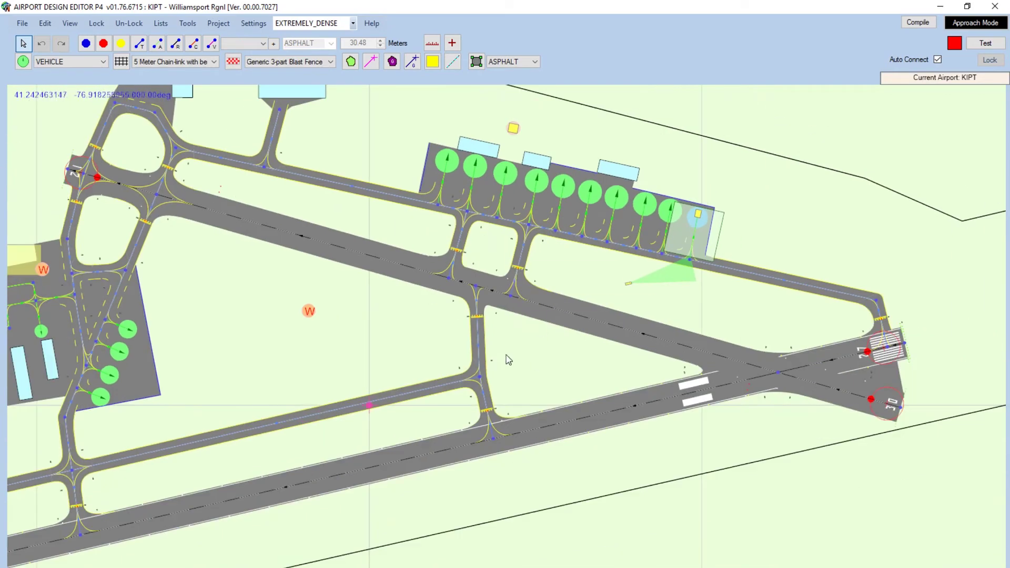
left_click_drag(455, 307, 644, 289)
scroll(457, 325, "down", 1)
left_click_drag(423, 328, 405, 367)
scroll(379, 394, "down", 1)
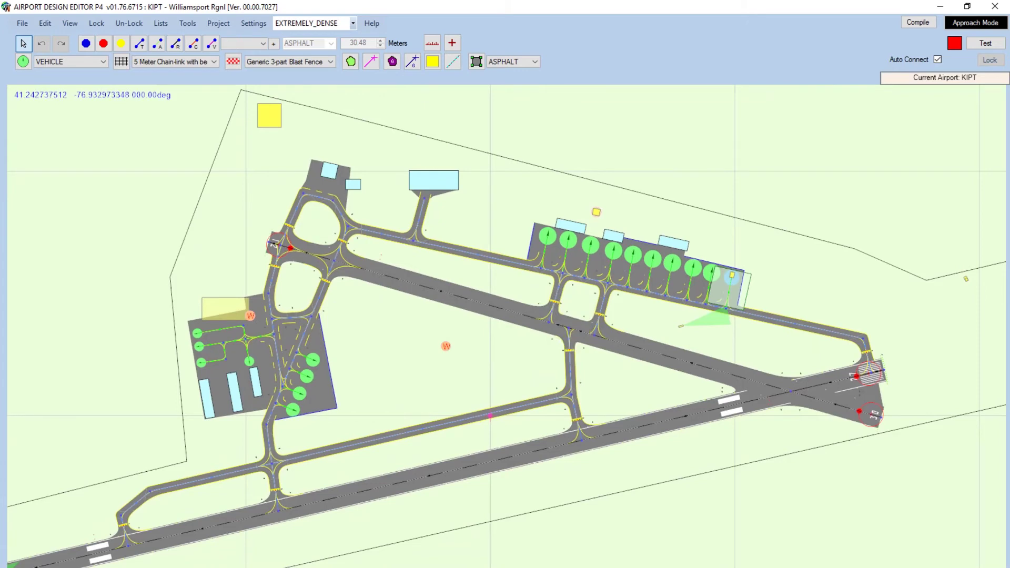
left_click_drag(86, 455, 205, 385)
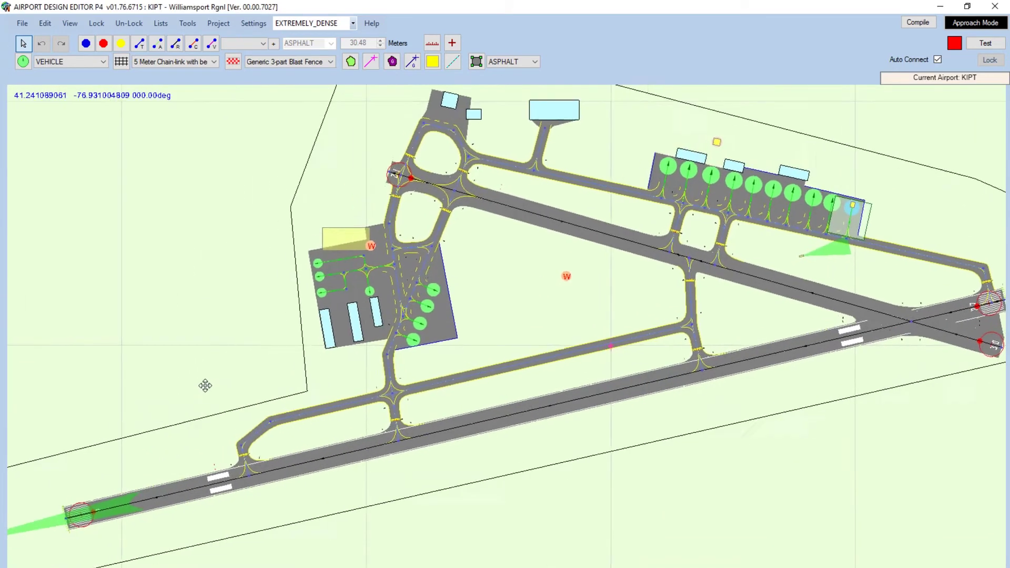
scroll(205, 386, "down", 1)
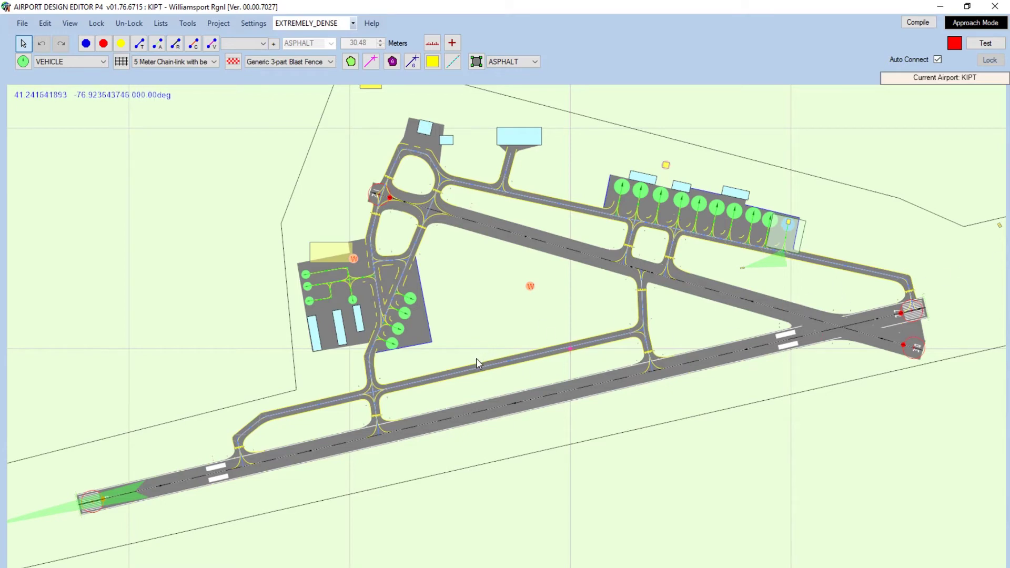
scroll(479, 355, "up", 1)
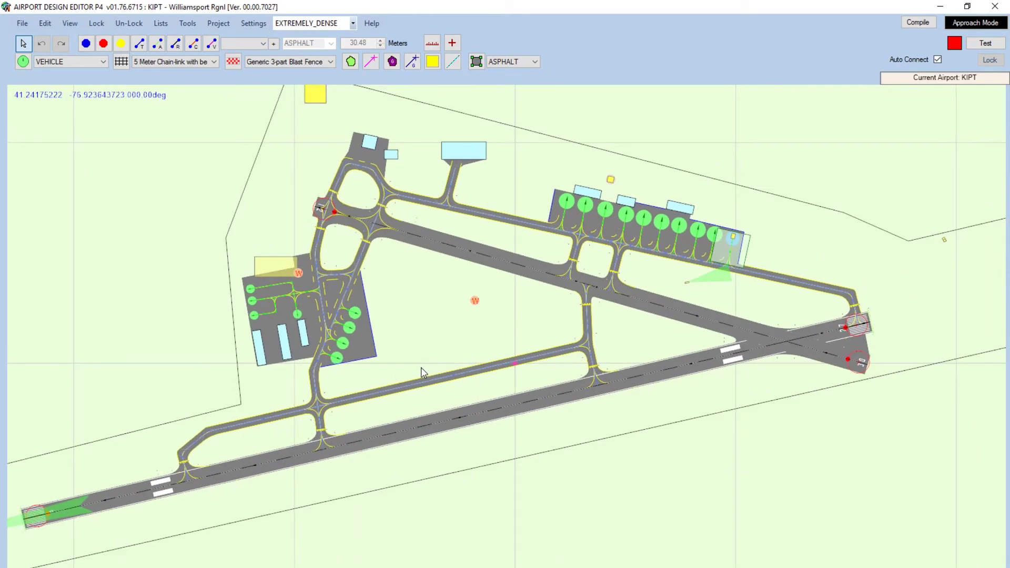
scroll(356, 351, "up", 2)
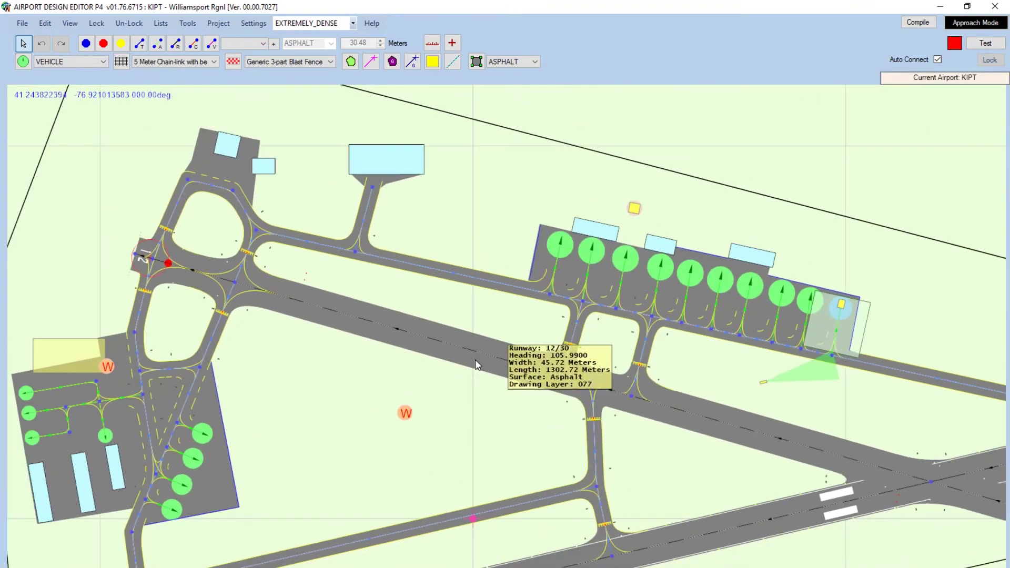
left_click_drag(399, 398, 513, 328)
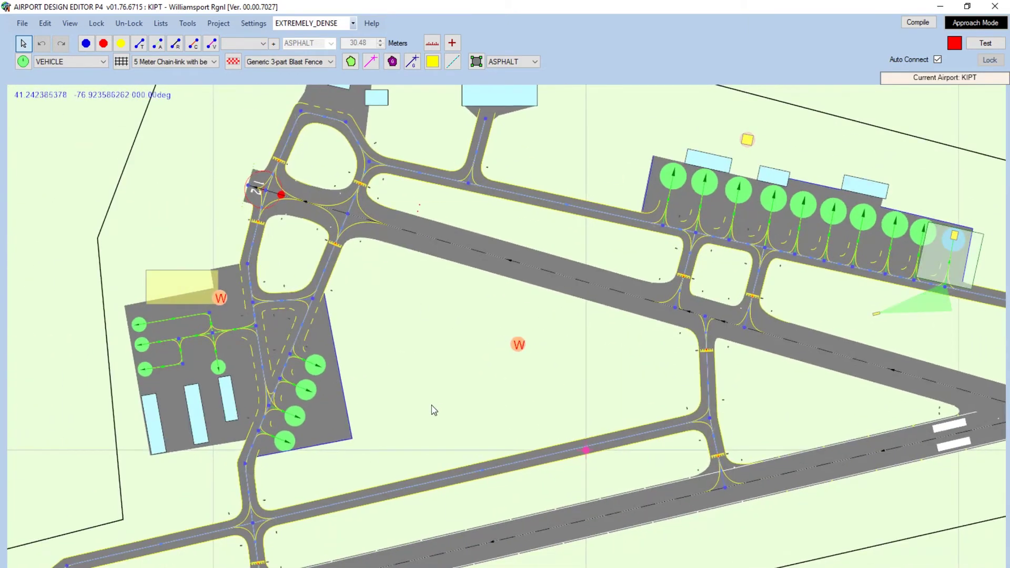
left_click_drag(434, 410, 464, 349)
left_click_drag(455, 396, 592, 239)
left_click_drag(141, 253, 20, 360)
left_click_drag(565, 269, 350, 344)
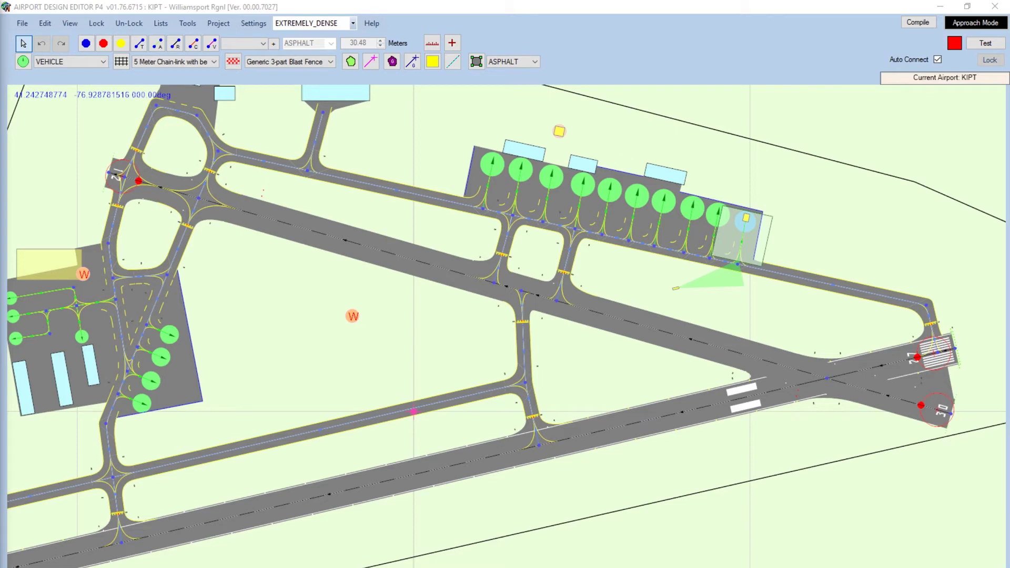
left_click_drag(320, 321, 388, 377)
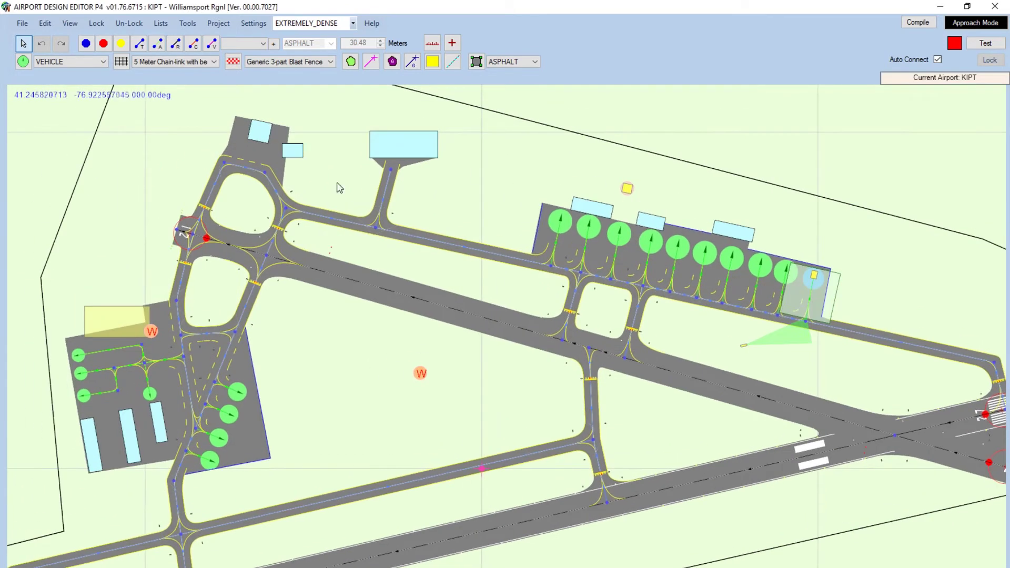
scroll(451, 420, "down", 2)
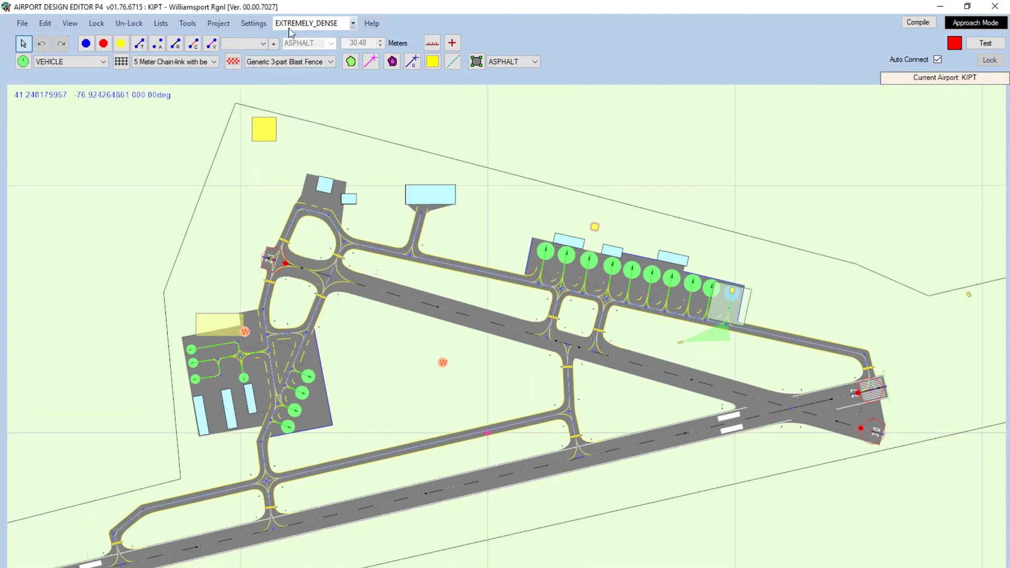
Review the list of the airport's taxi links sorted by type, and close it
left_click(210, 23)
mouse_move(160, 25)
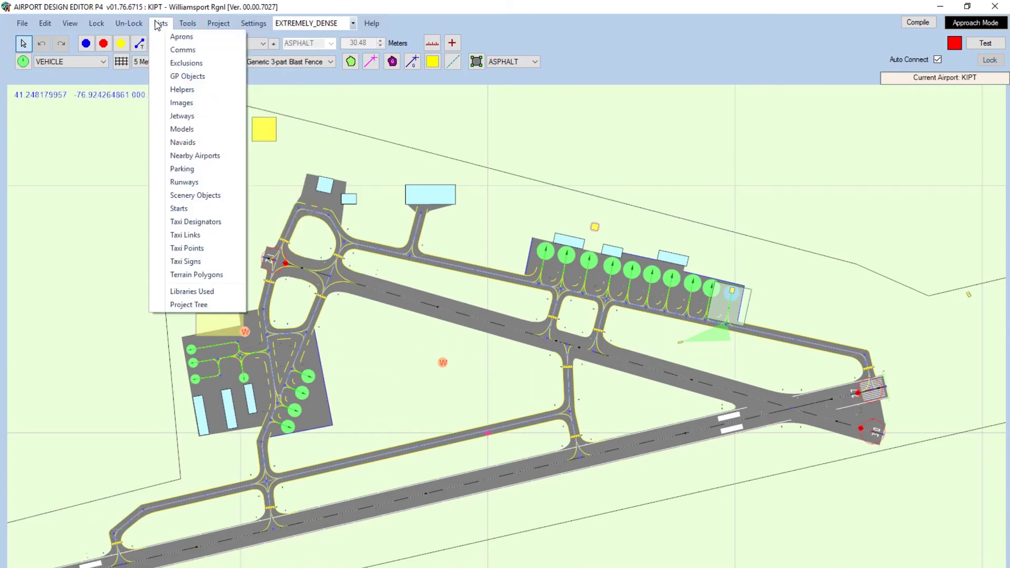
left_click(214, 244)
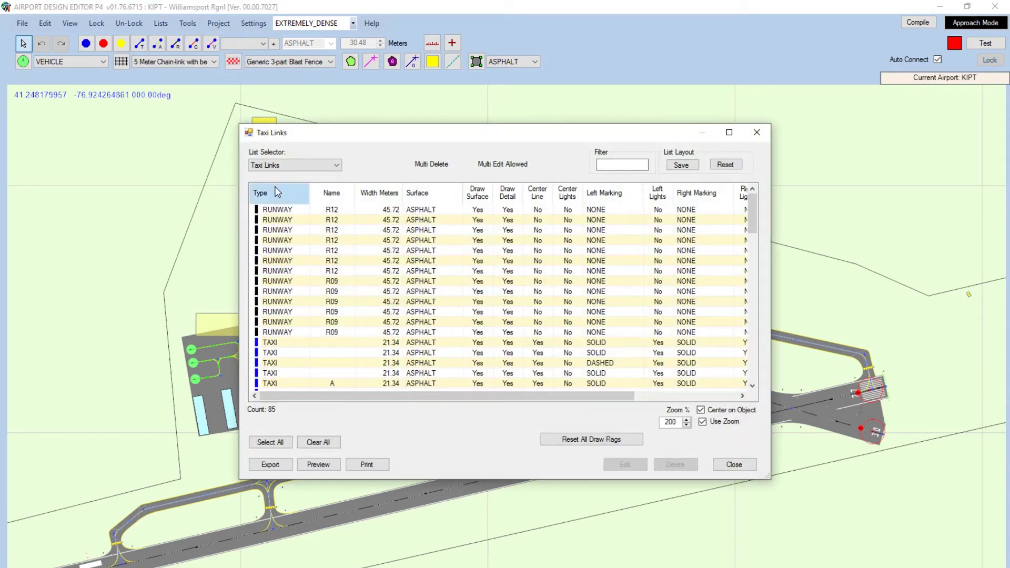
left_click(277, 192)
left_click(278, 193)
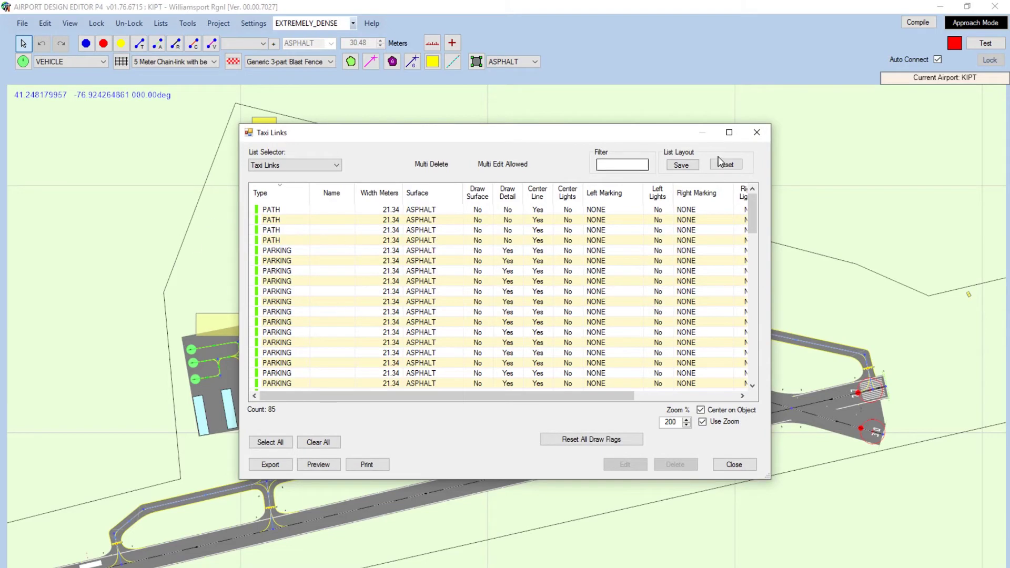
left_click(731, 465)
Bring up the compile options for the KIPT airport and review the additional compile and XML saving settings
left_click_drag(282, 439, 388, 356)
scroll(516, 302, "down", 1)
left_click(22, 23)
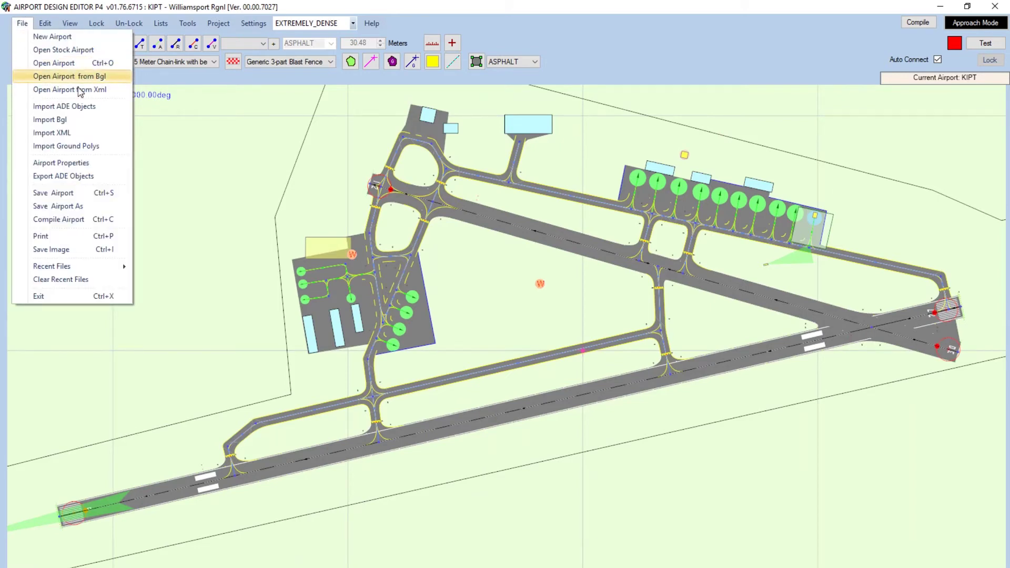
left_click(79, 219)
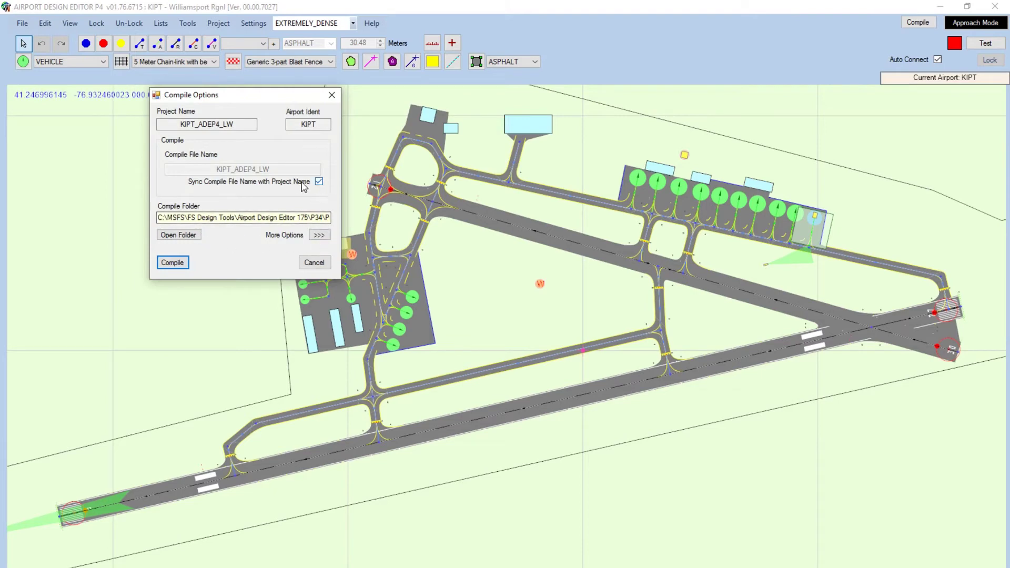
left_click(319, 236)
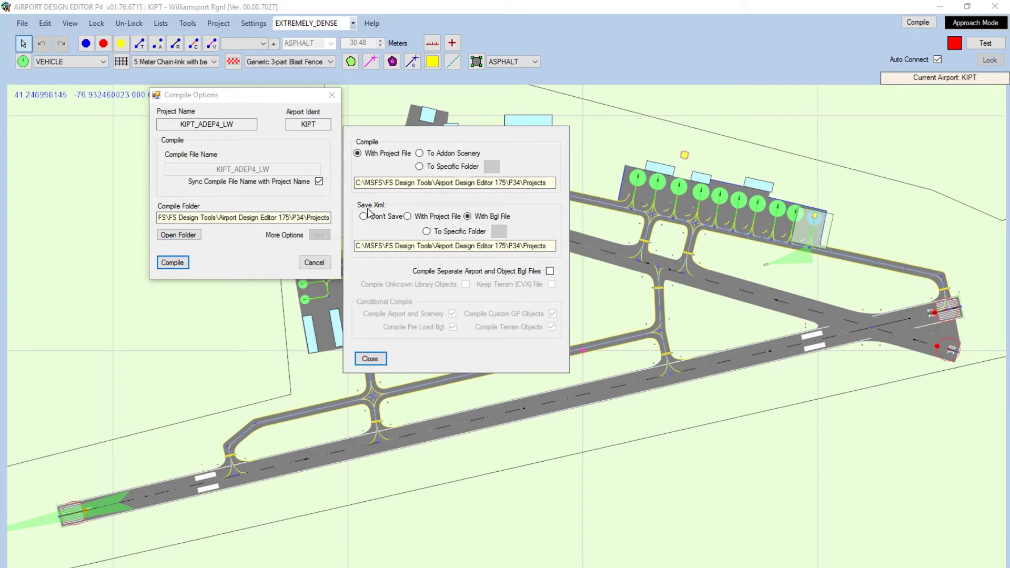
left_click(370, 359)
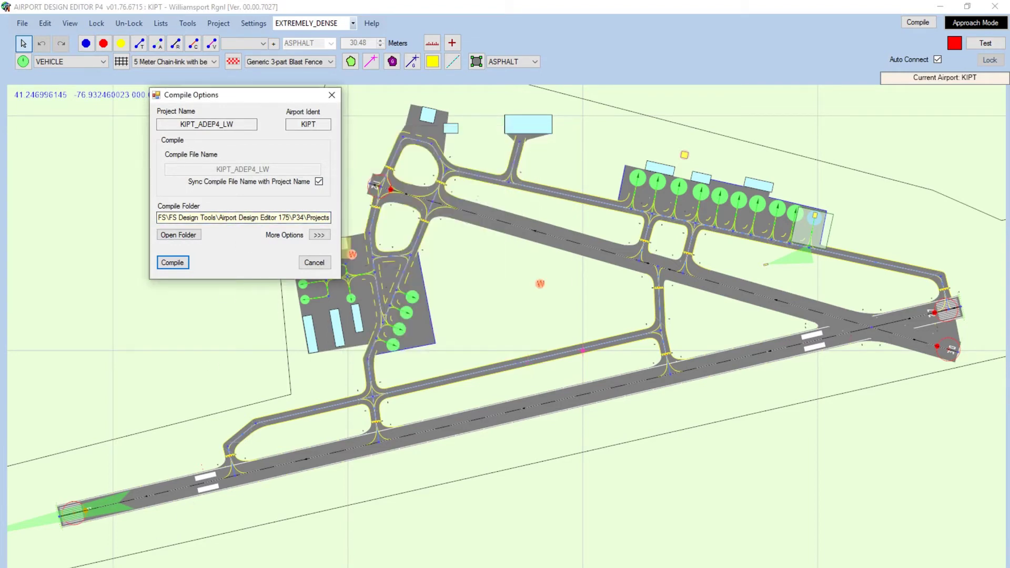
Switch to the KIPT folder in File Explorer and copy its path S:\Git\NYFE\APDwork\KIPT
left_click(158, 549)
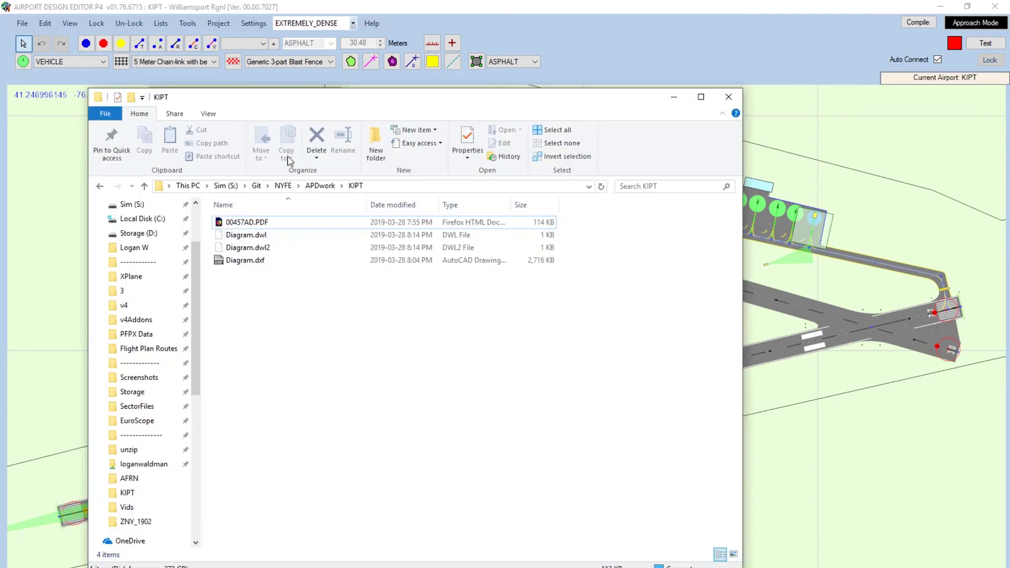
left_click(388, 187)
key("ctrl+c")
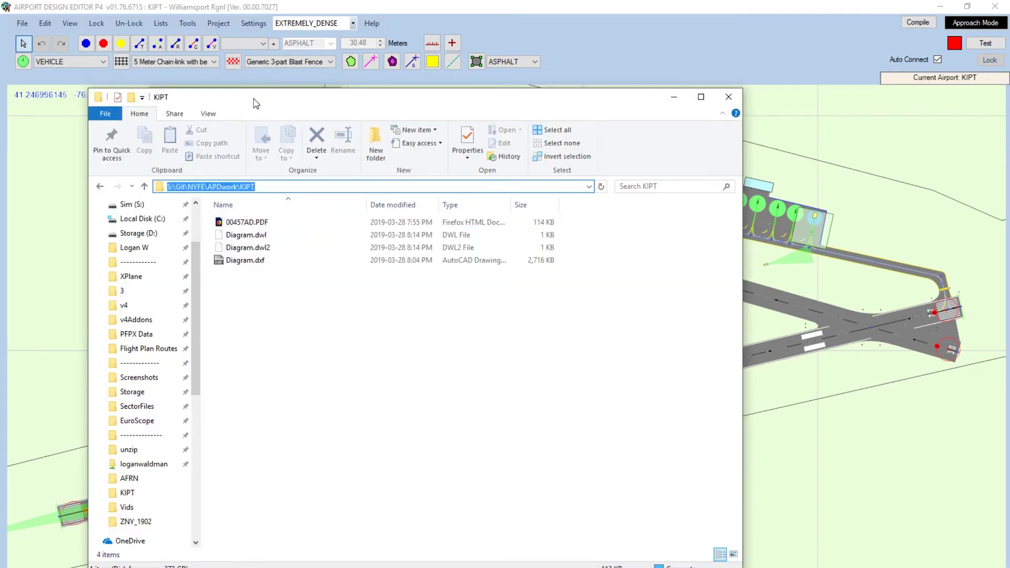
Set the airport's compile folder to S:\Git\NYFE\APDwork\KIPT in Airport Design Editor, with the compile file name KIPT_ADEP4_LW.bgl
left_click_drag(243, 94, 244, 110)
left_click(275, 97)
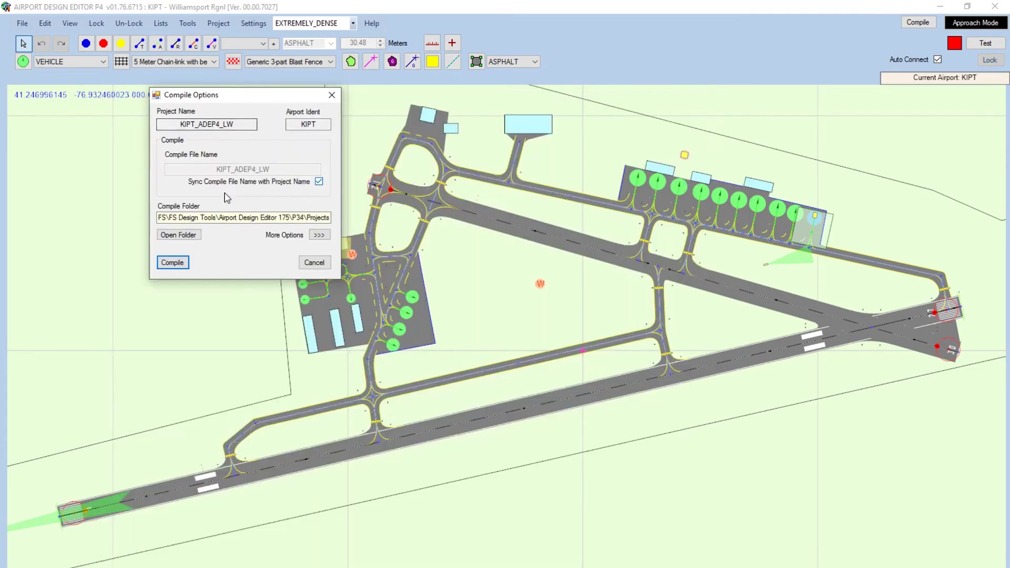
double_click(208, 217)
left_click(175, 217)
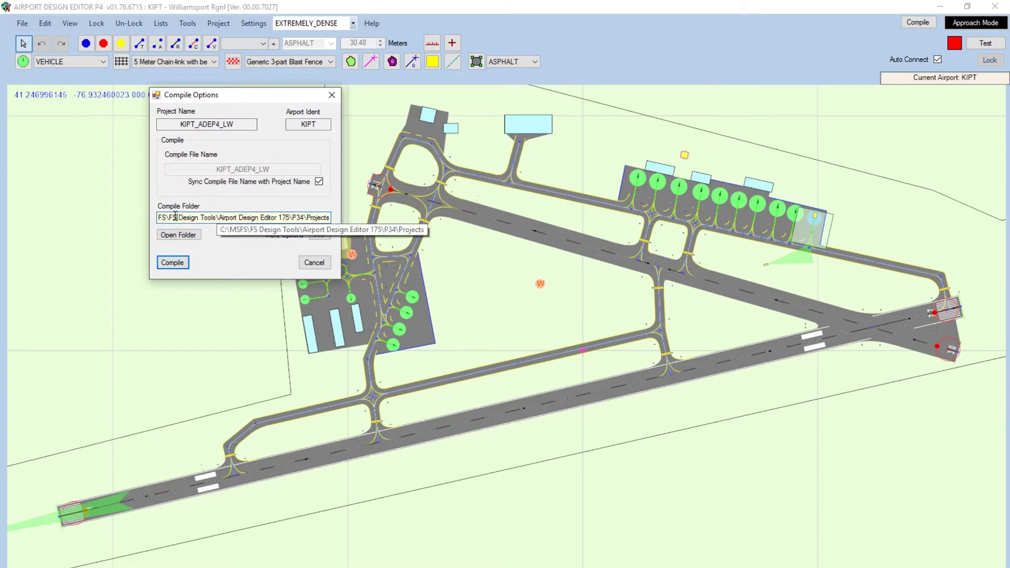
left_click(174, 234)
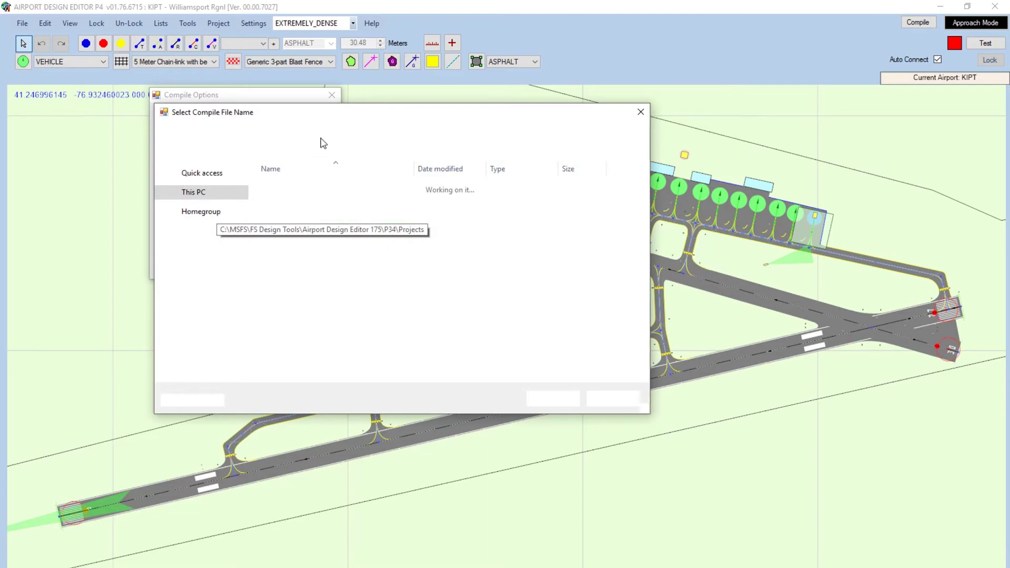
left_click(461, 131)
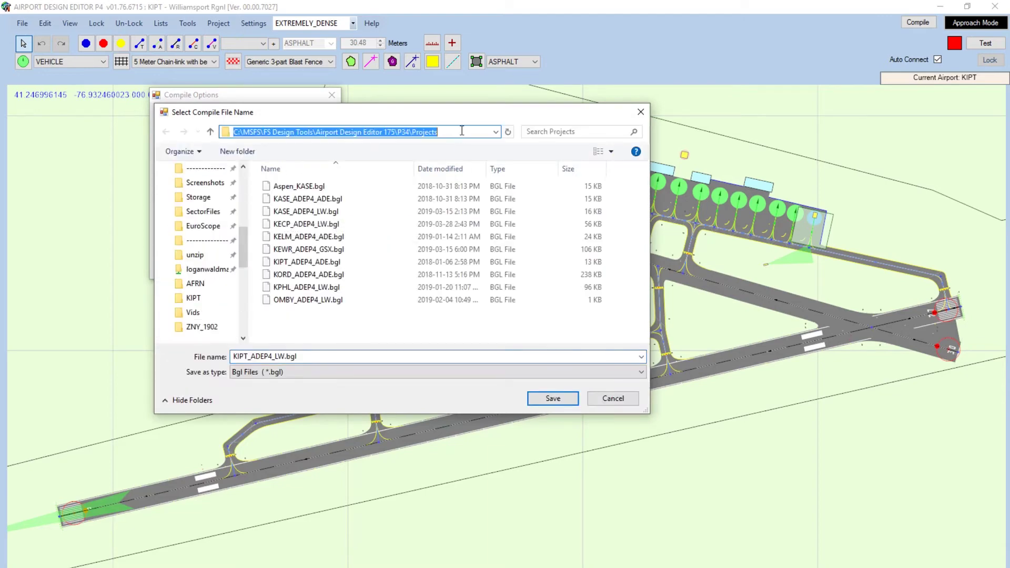
key("ctrl+v")
key("Return")
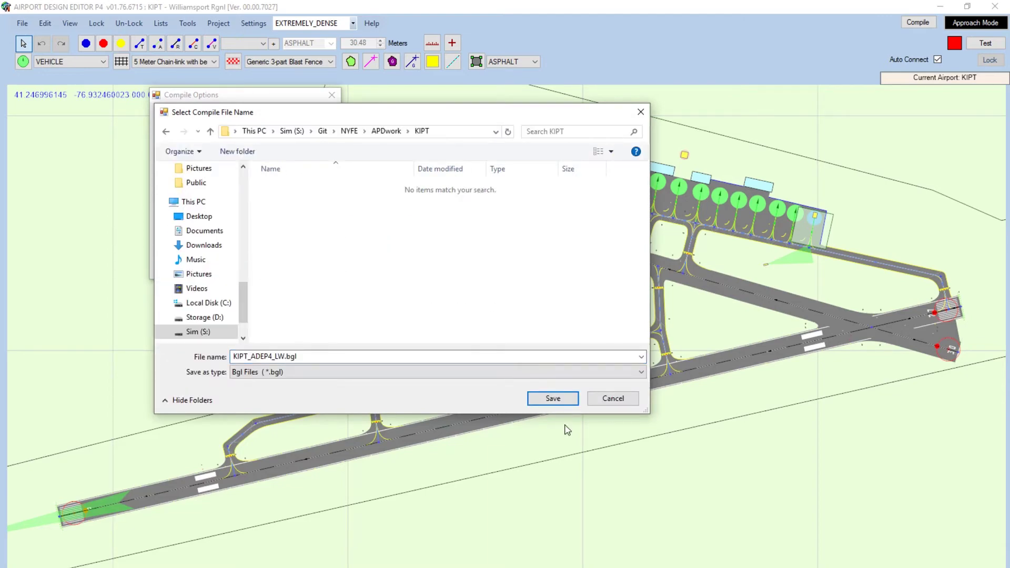
left_click(557, 400)
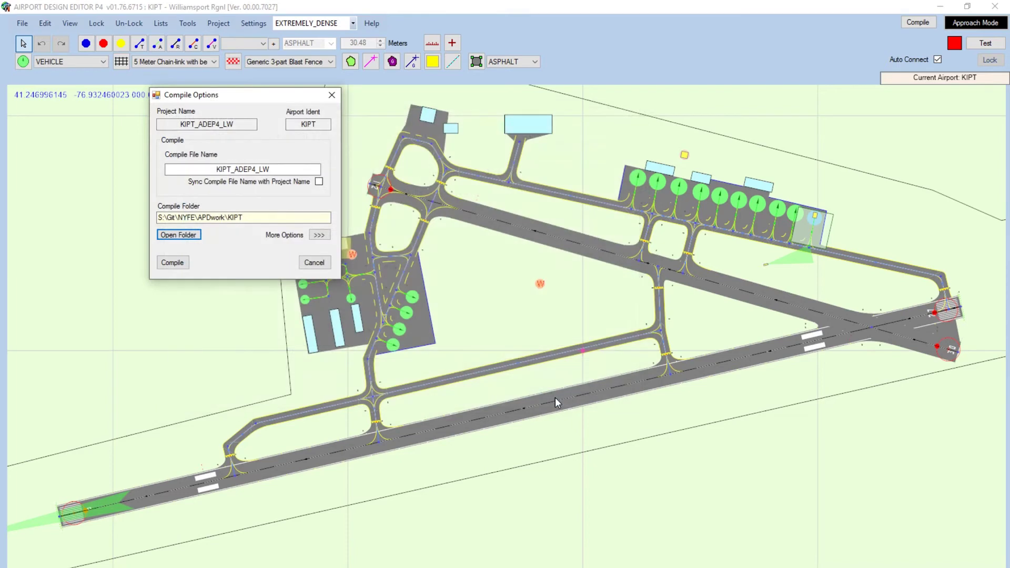
Compile the KIPT airport and switch back to the KIPT folder in File Explorer
left_click(167, 259)
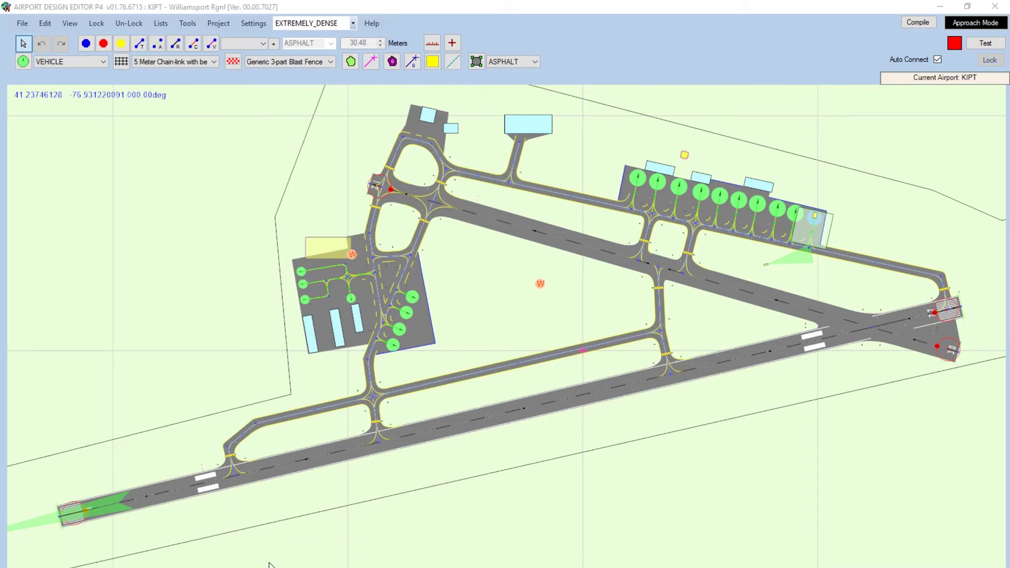
left_click(940, 6)
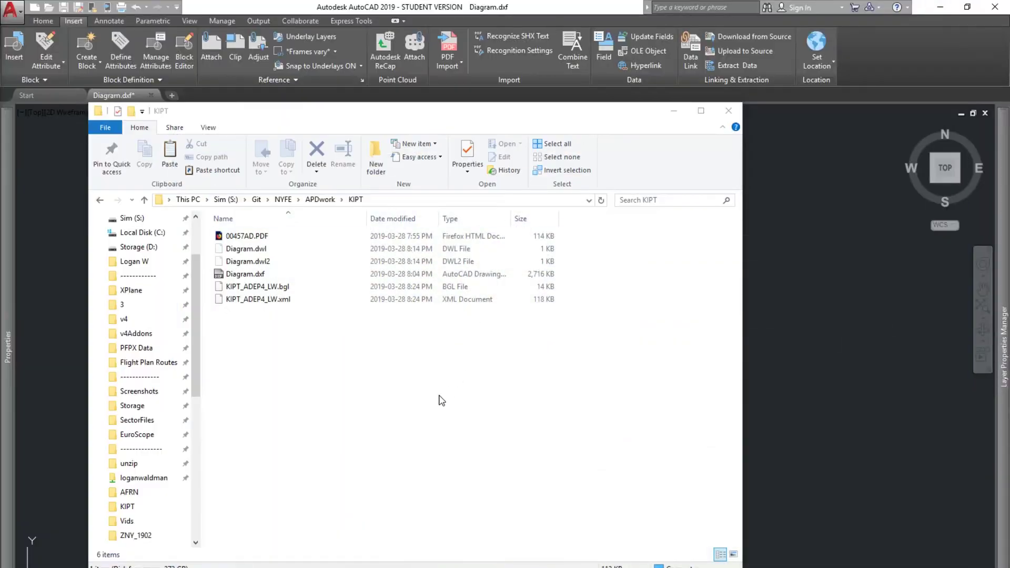
left_click(441, 401)
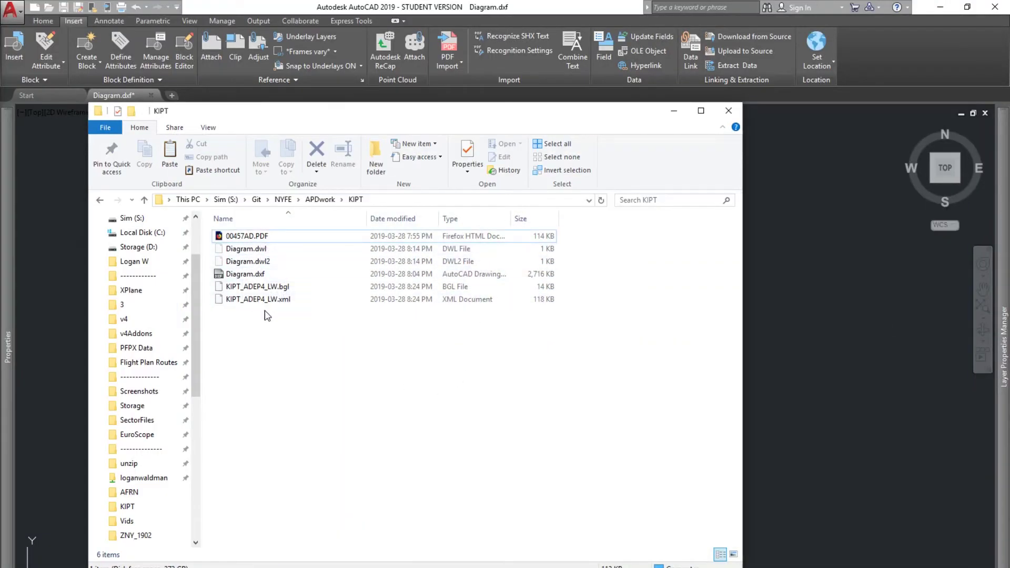
Save the AutoCAD airport diagram in the KIPT folder as Diagram.dwg and again as an AutoCAD 2018 DXF, replacing Diagram.dxf
double_click(247, 274)
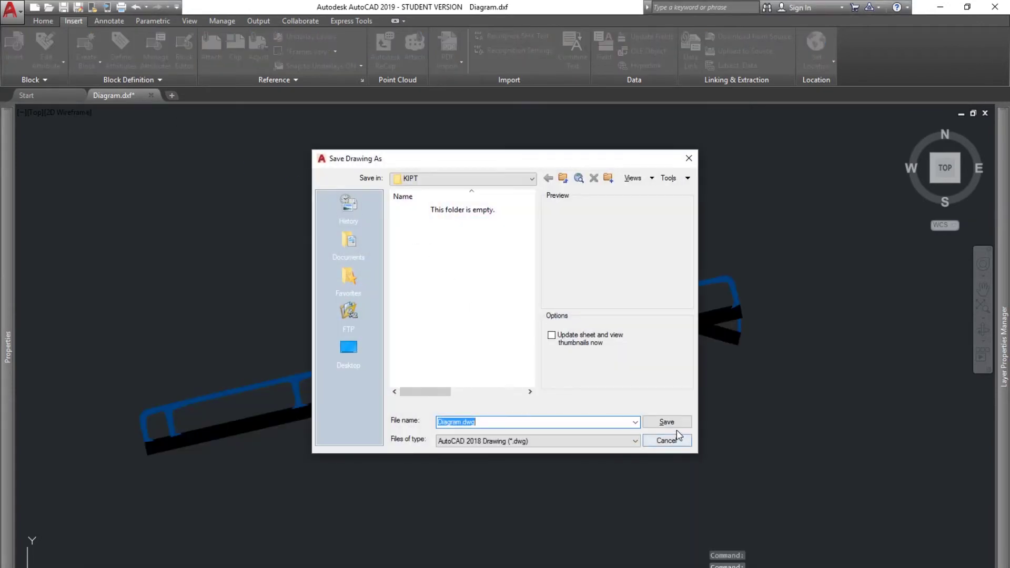
left_click(665, 422)
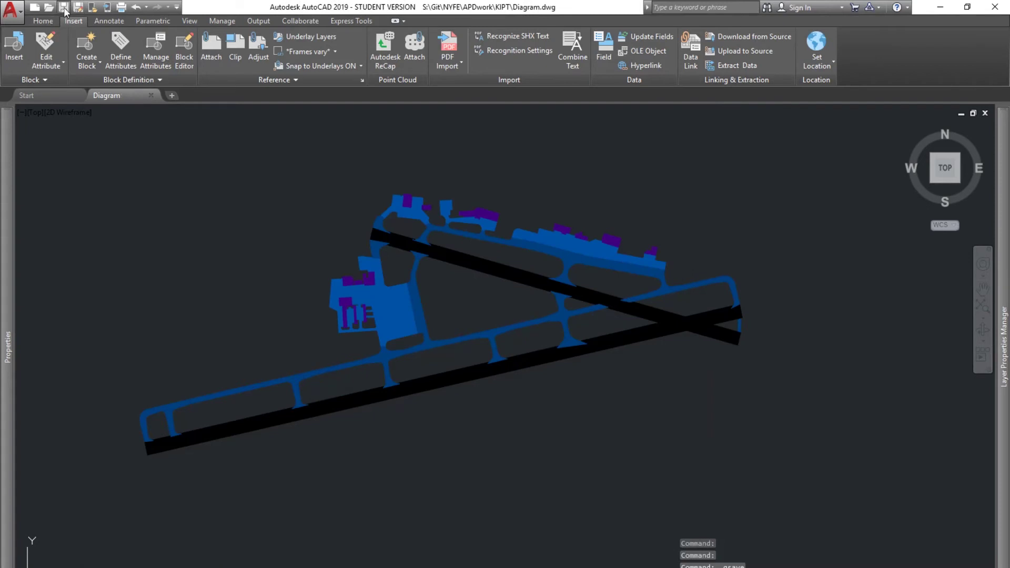
left_click(64, 8)
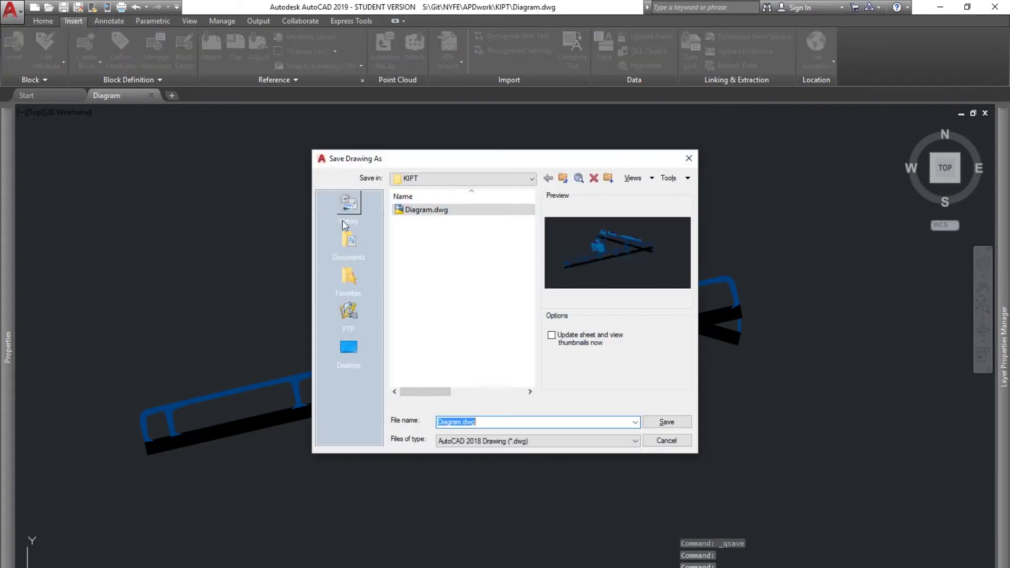
left_click(465, 440)
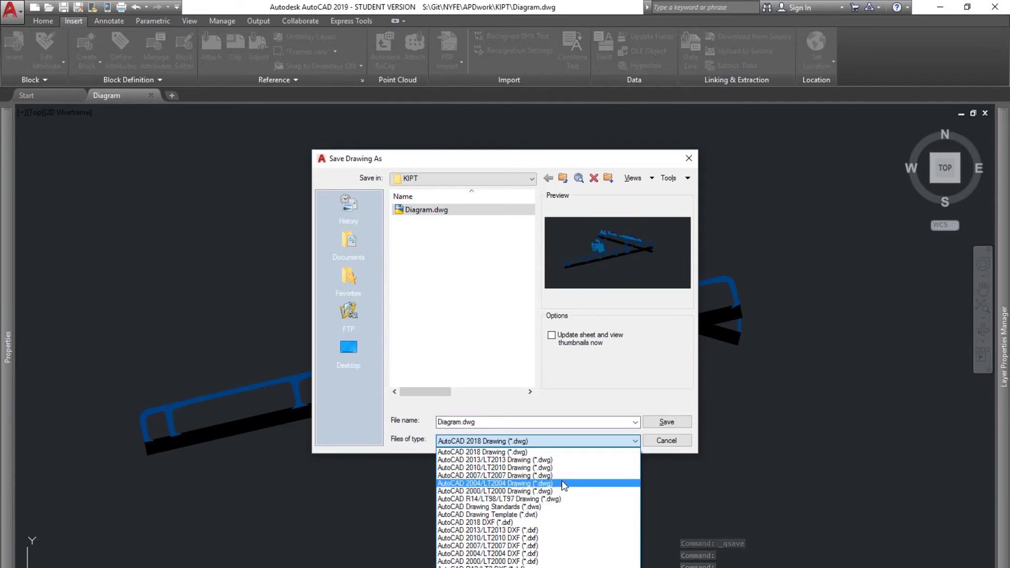
left_click(538, 524)
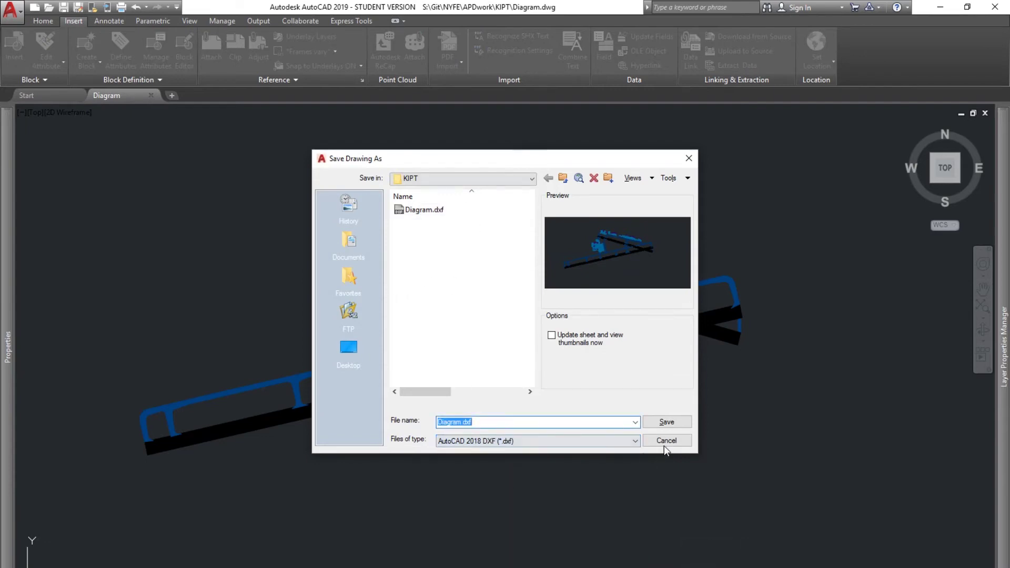
left_click(667, 422)
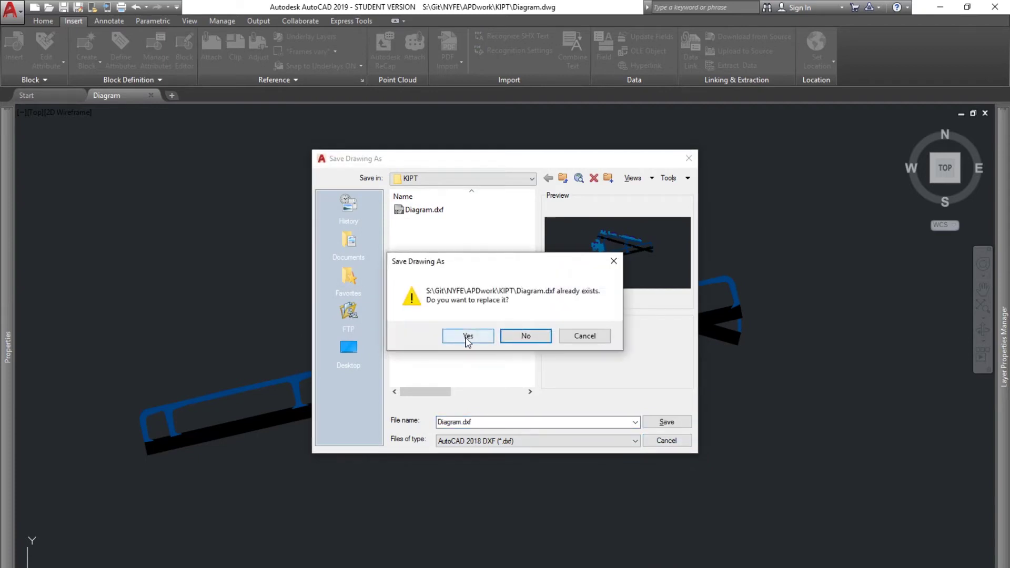
left_click(465, 338)
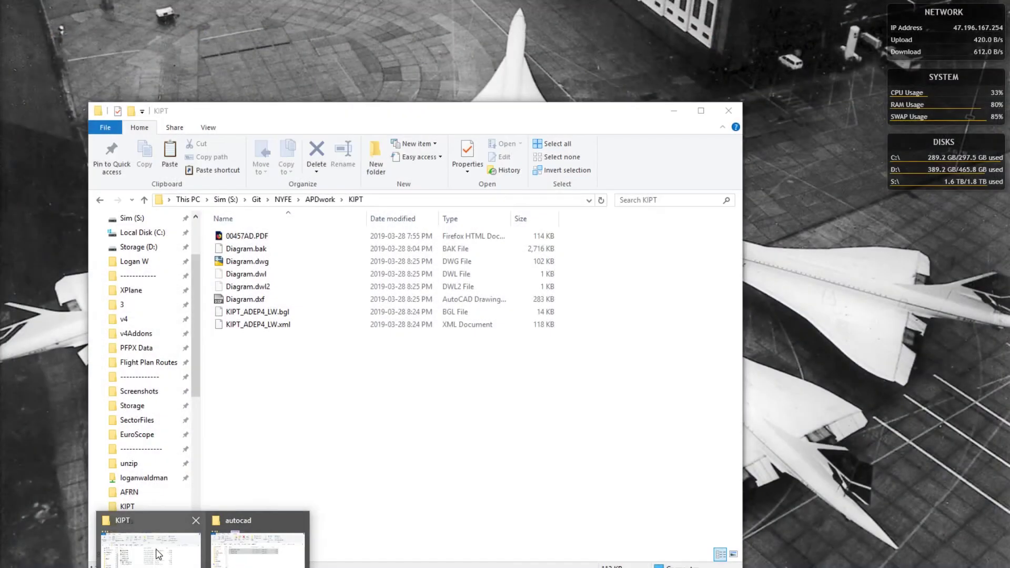
Paste the copied converter programs afcad_xml_2_sct.exe, dxf_2_sct.exe and sct_2_dxf.exe into the KIPT folder in File Explorer
left_click(149, 551)
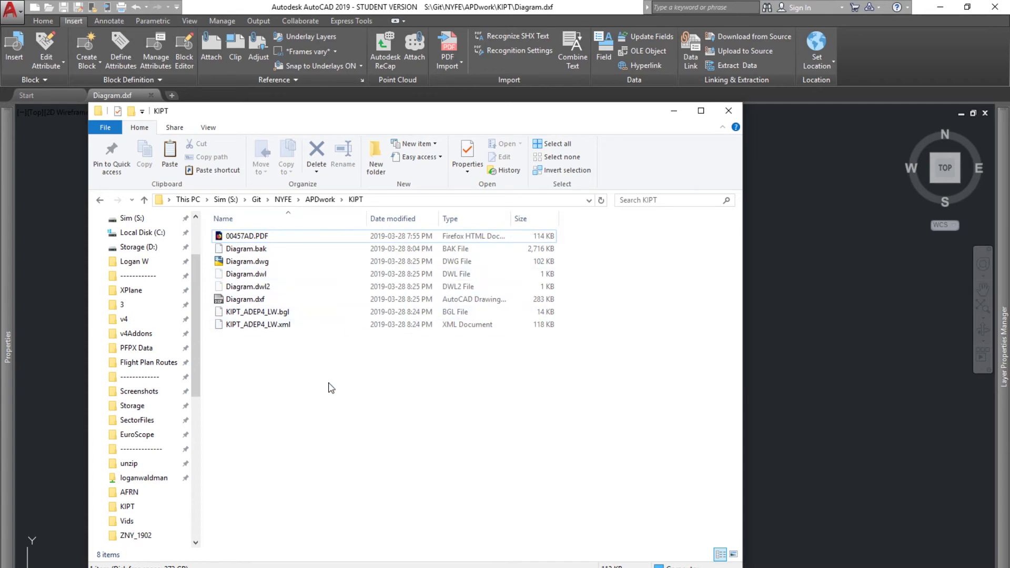
left_click(280, 326)
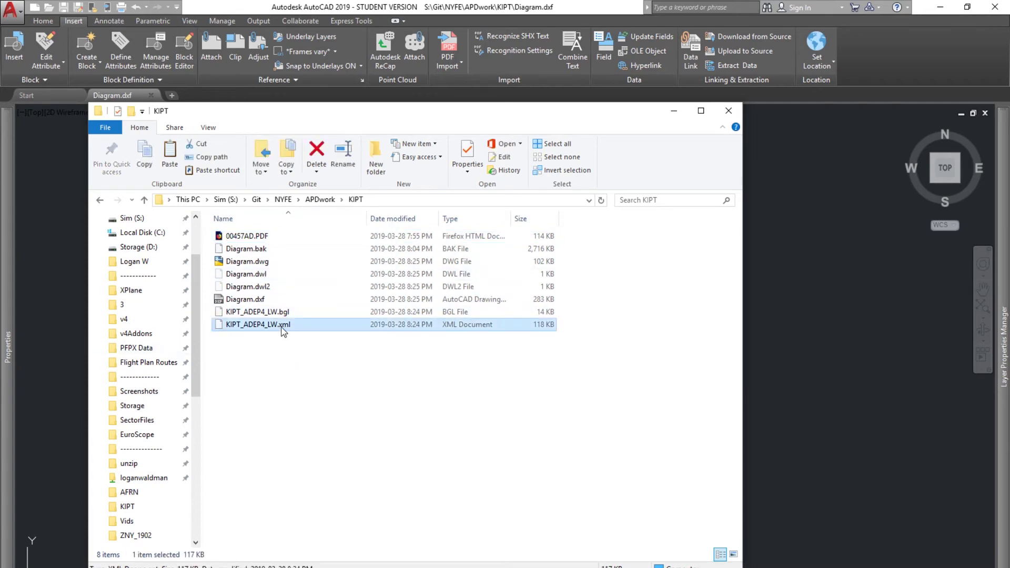
left_click(336, 428)
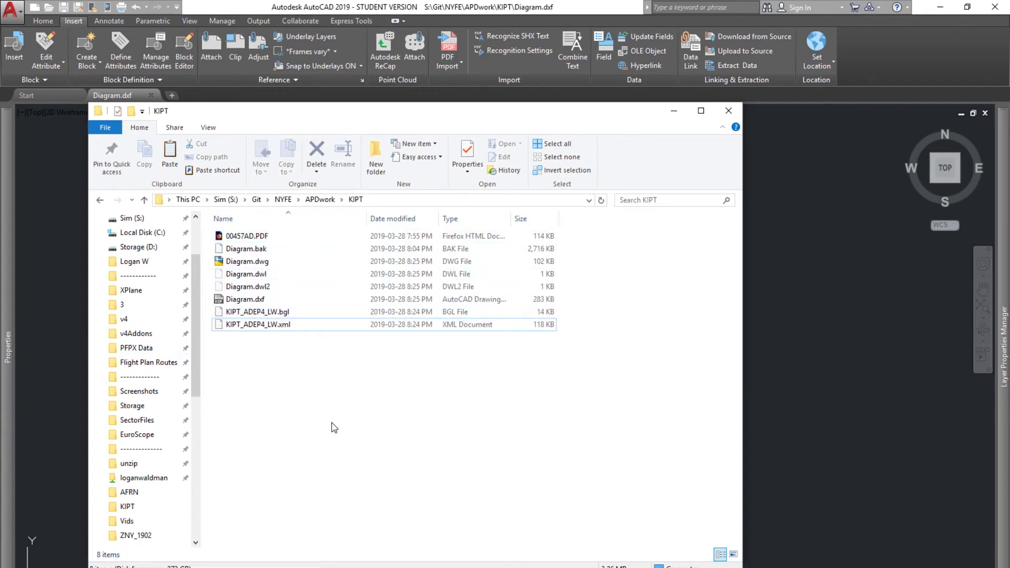
key("ctrl+v")
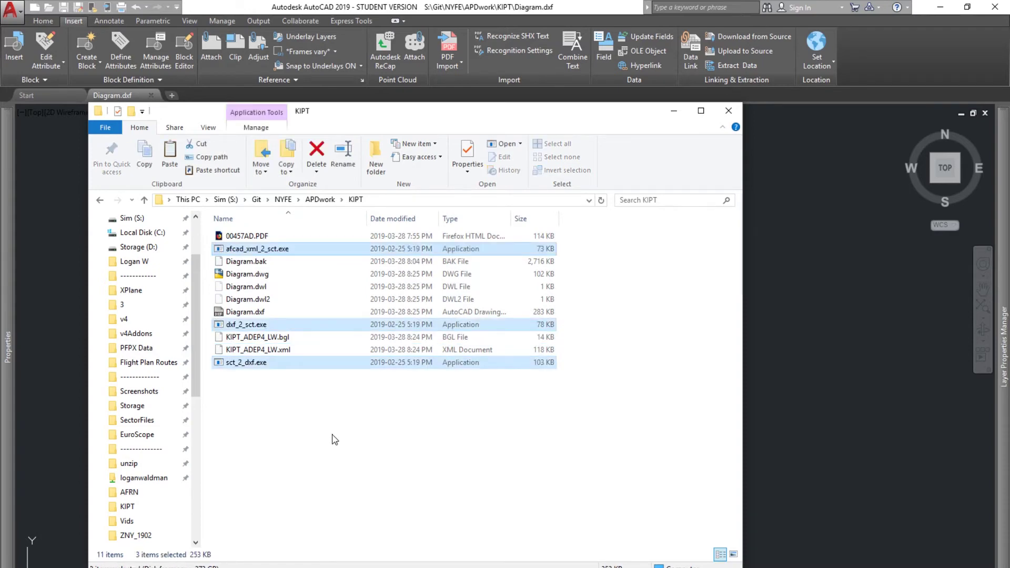
left_click(452, 405)
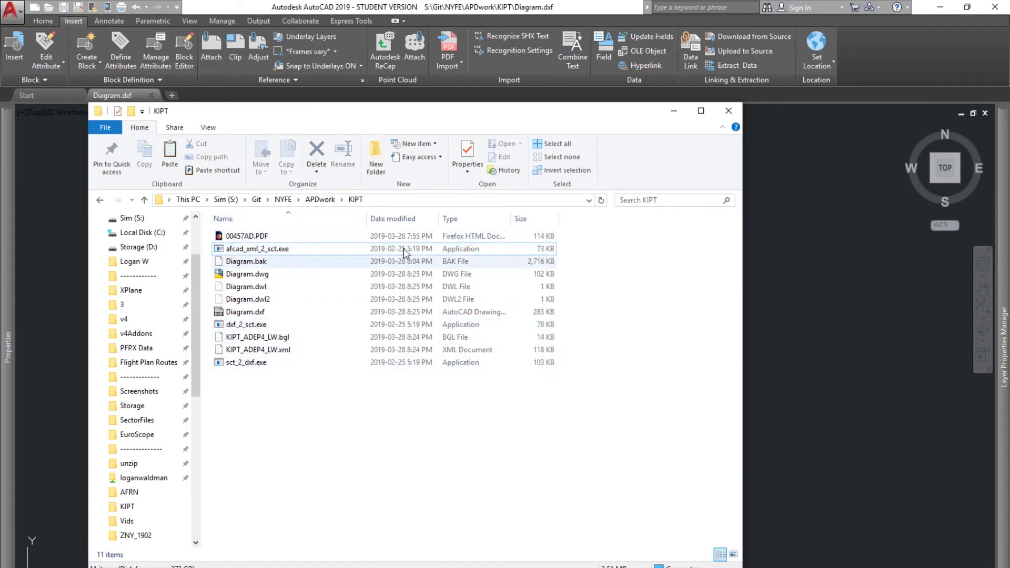
Run afcad_xml_2_sct.exe and convert KIPT_ADEP4_LW.XML into an SCT file
double_click(333, 256)
left_click_drag(237, 112, 513, 72)
type("KIPT")
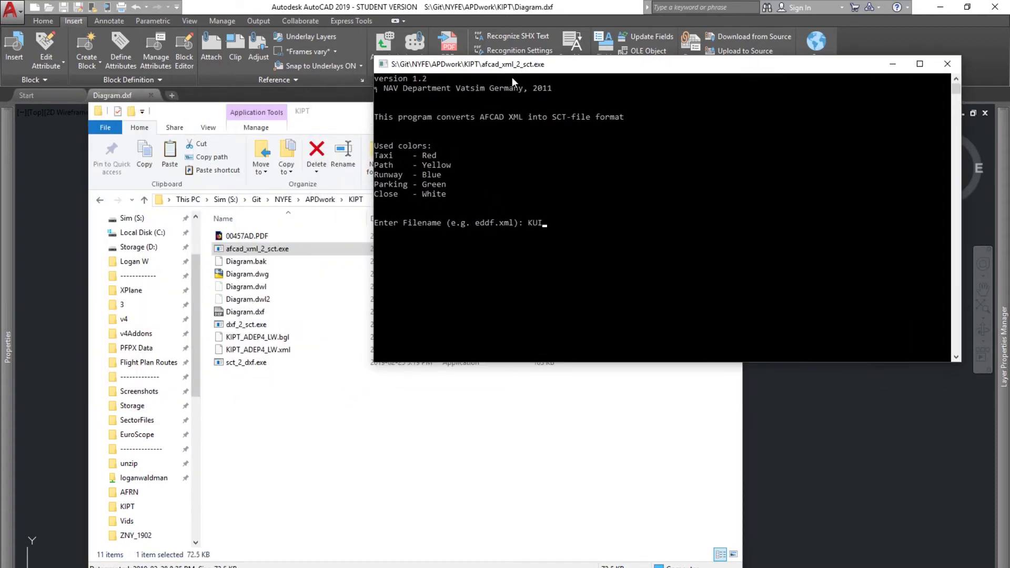
key("BackSpace")
key("BackSpace")
key("BackSpace")
type("IPT_ADEP4_LW.XML")
key("Return")
key("Return")
key("Return")
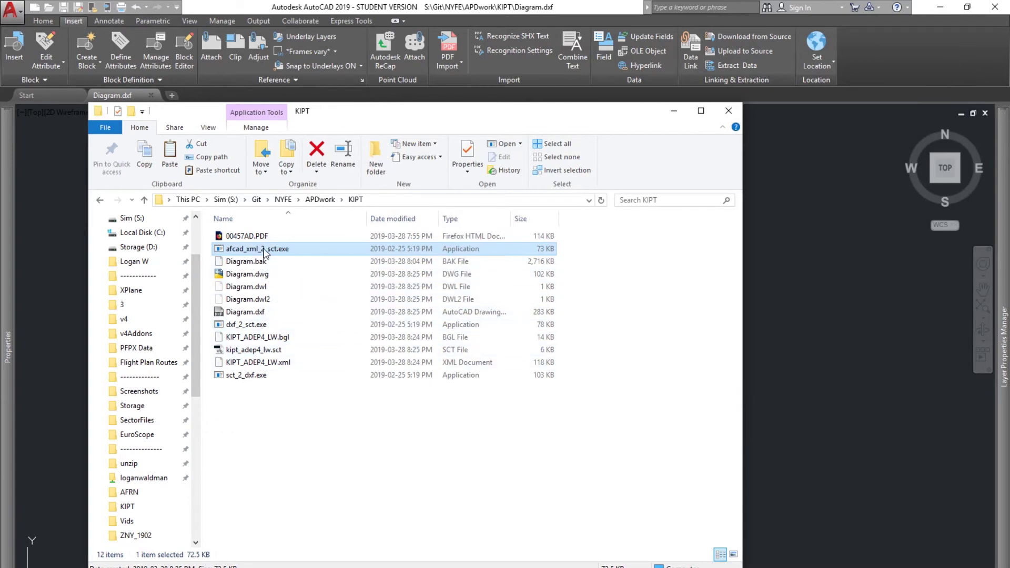
Run sct_2_dxf.exe and convert KIPT_ADEP4_LW.SCT into a DXF file
double_click(258, 375)
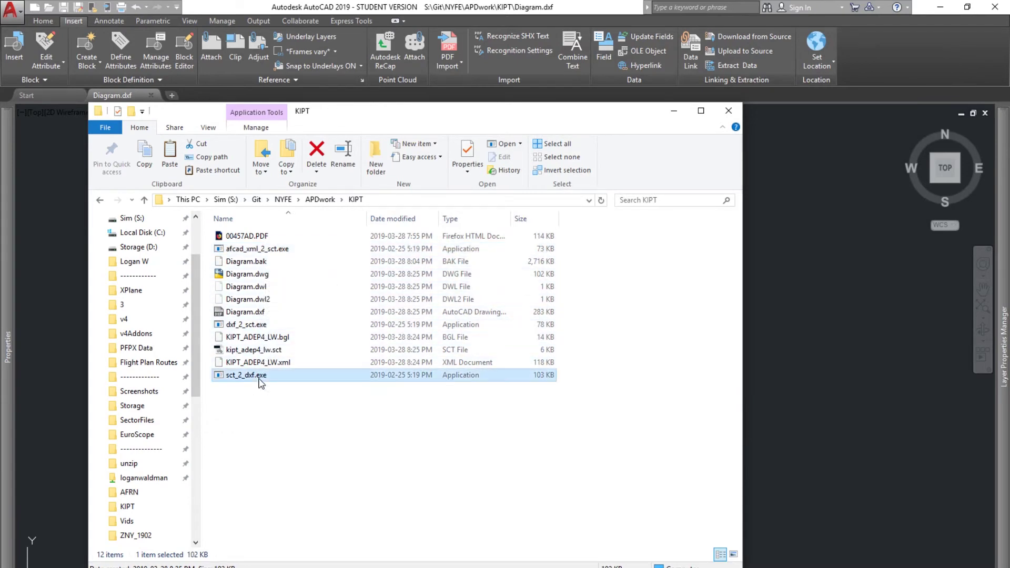
type("K")
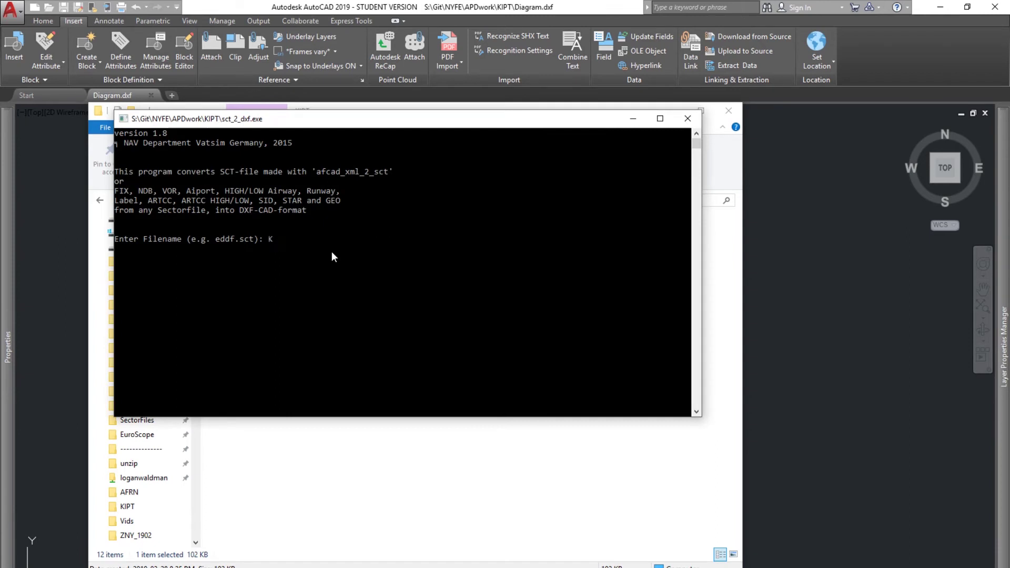
type("IPT_ADEP4_D")
key("BackSpace")
type("L")
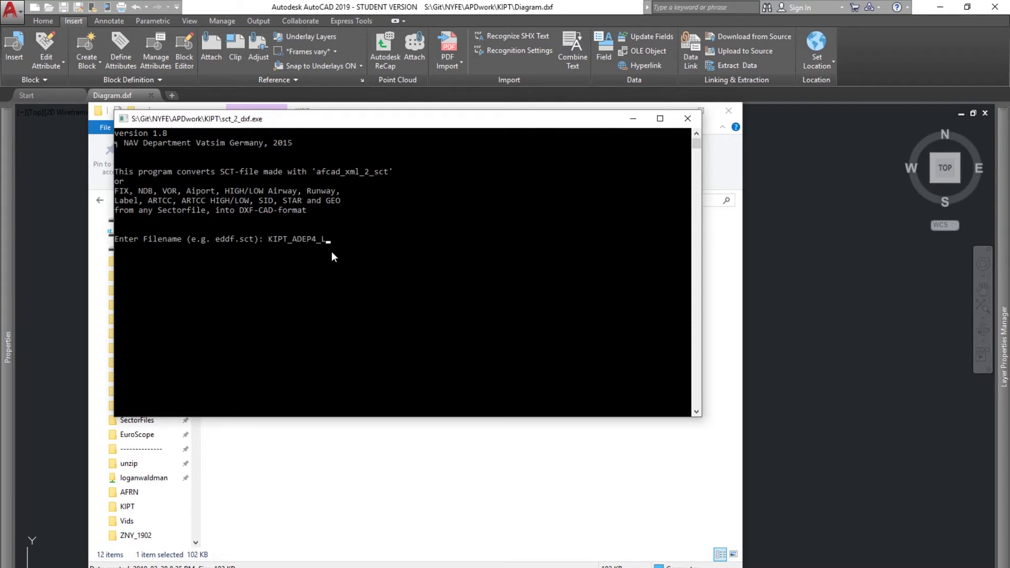
type("W.SCT")
key("Return")
key("Return")
key("Return")
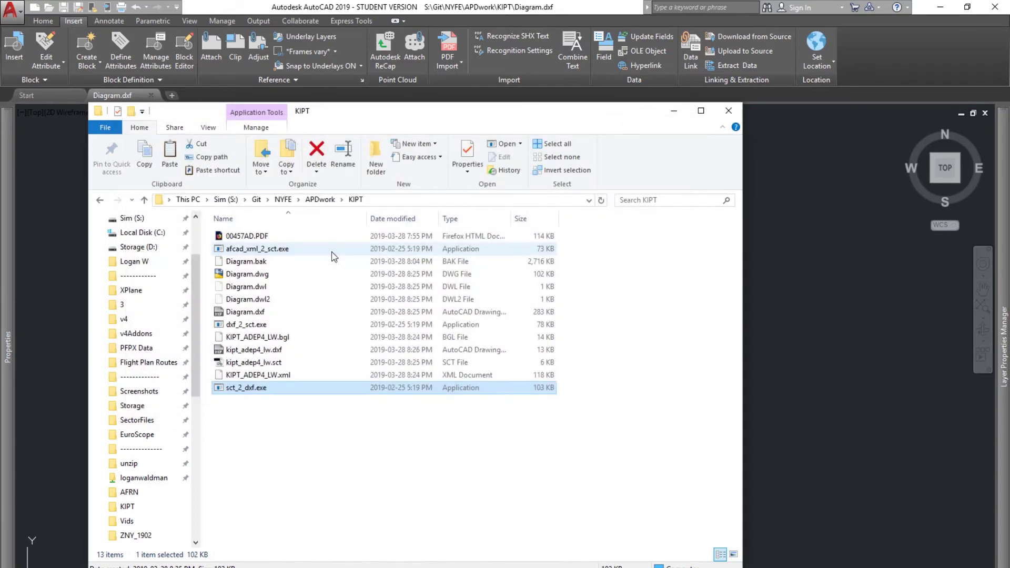
Open kipt_adep4_lw.dxf in AutoCAD, bring the whole airport layout into view and turn snap off
double_click(286, 350)
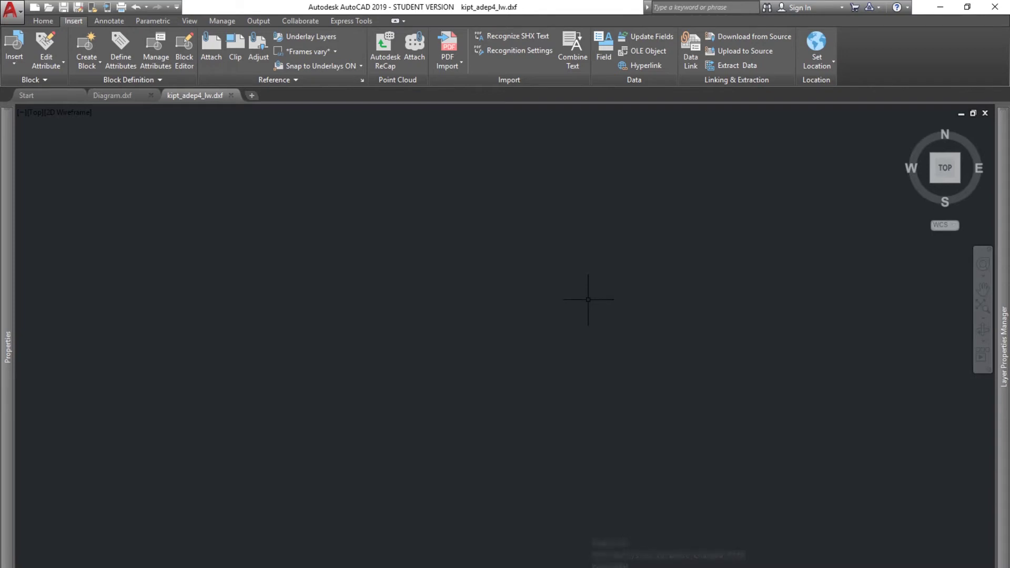
middle_click(457, 320)
middle_click(457, 321)
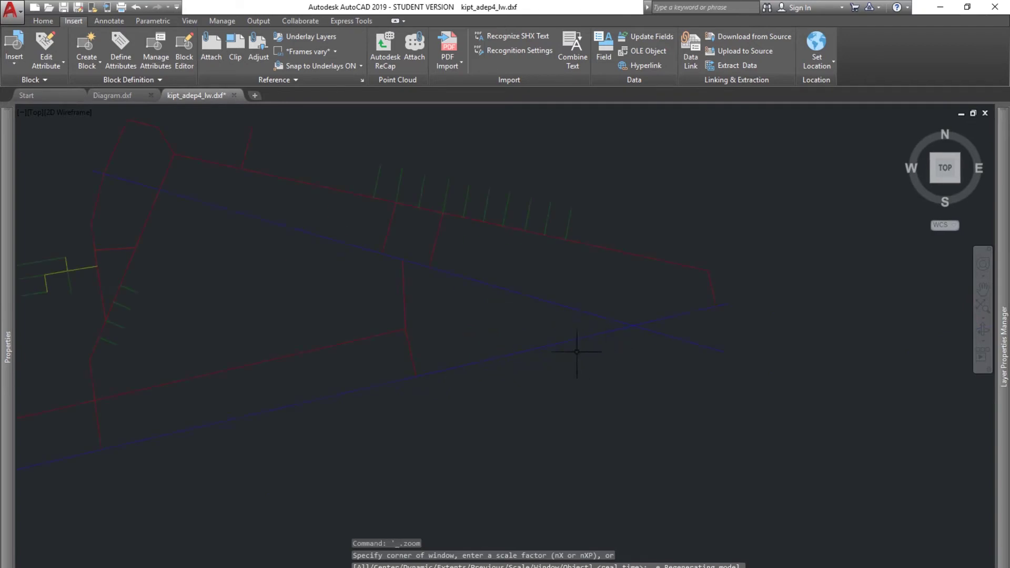
key("F9")
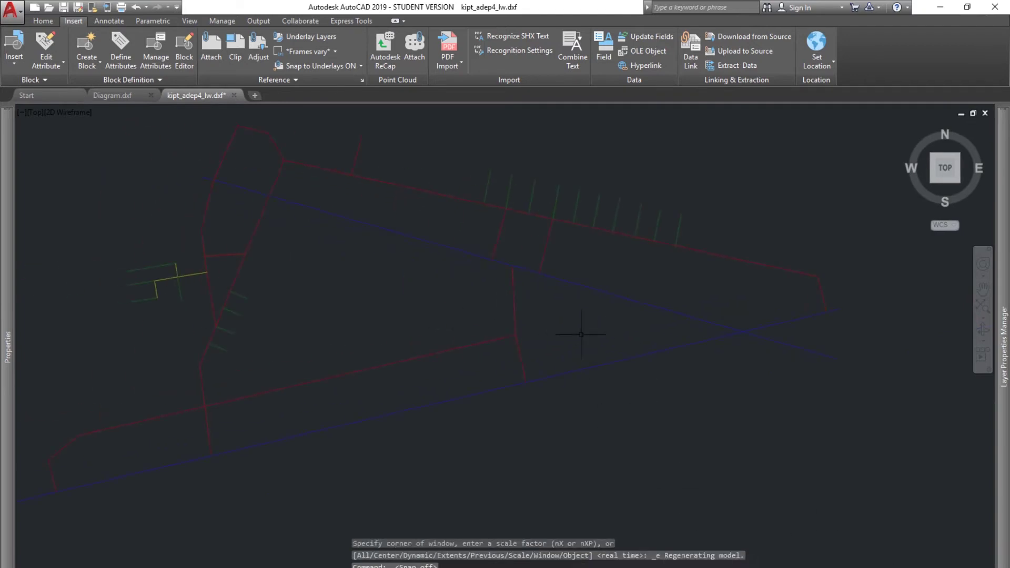
scroll(571, 332, "down", 5)
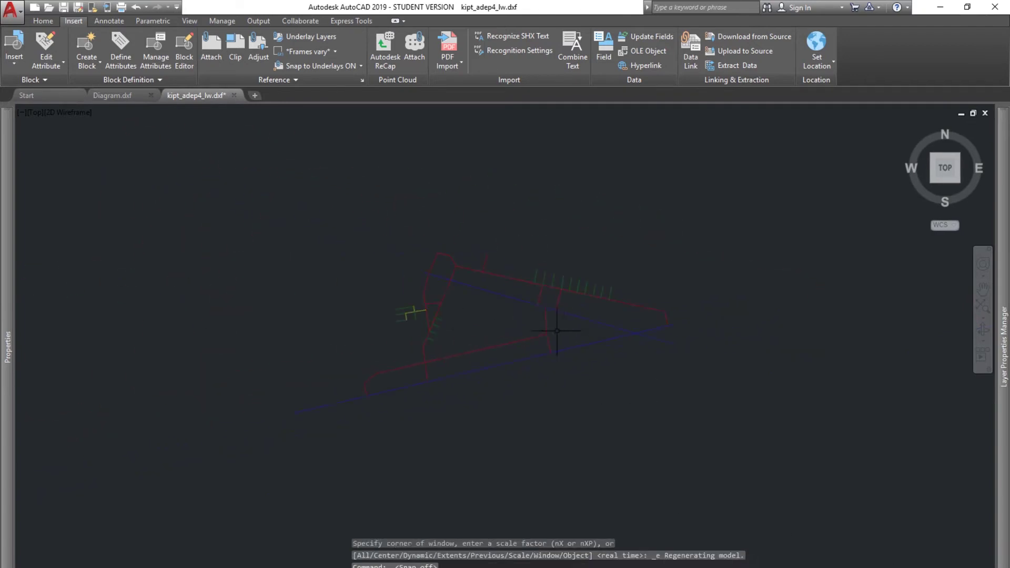
Group all objects of the airport diagram in Diagram.dxf and copy the group to the clipboard
left_click(106, 96)
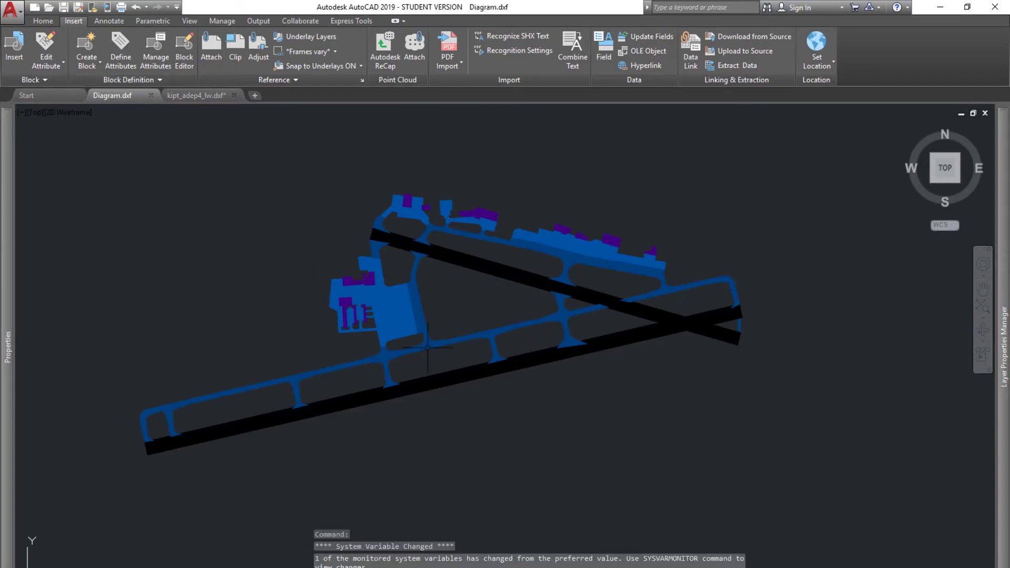
left_click(98, 157)
left_click(892, 509)
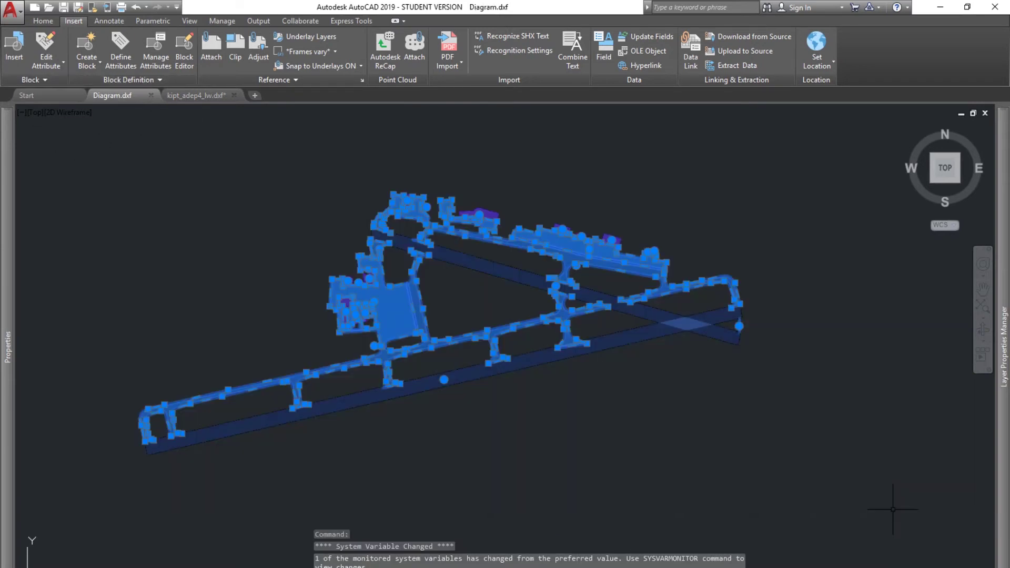
type("G")
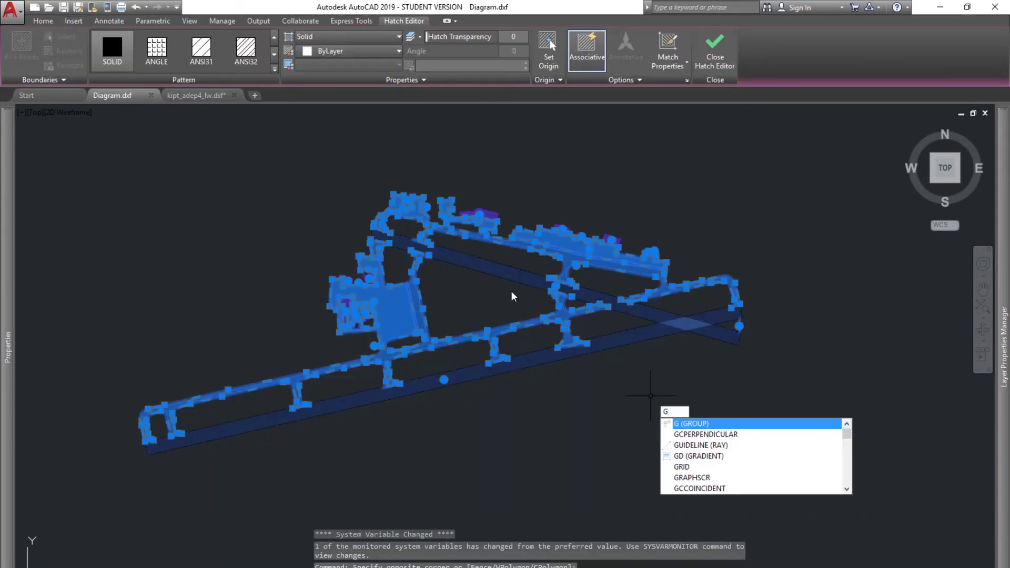
key("Return")
left_click(433, 248)
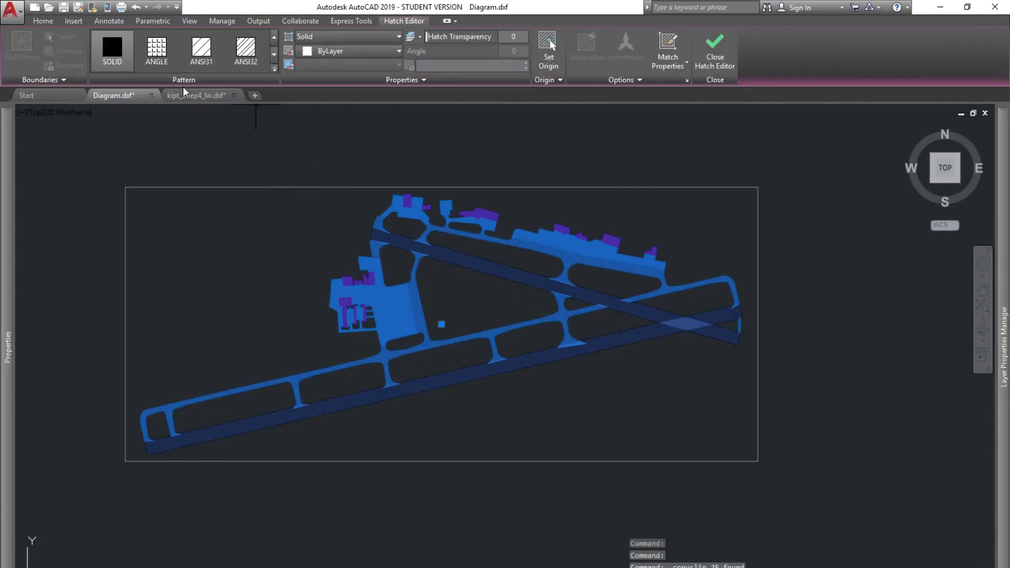
Paste the copied airport diagram into kipt_adep4_lw.dxf and bring the whole pasted diagram into view
left_click(193, 96)
scroll(276, 191, "down", 5)
mouse_move(276, 190)
middle_mouse_down()
mouse_move(303, 280)
mouse_move(279, 394)
middle_mouse_up()
scroll(279, 393, "down", 3)
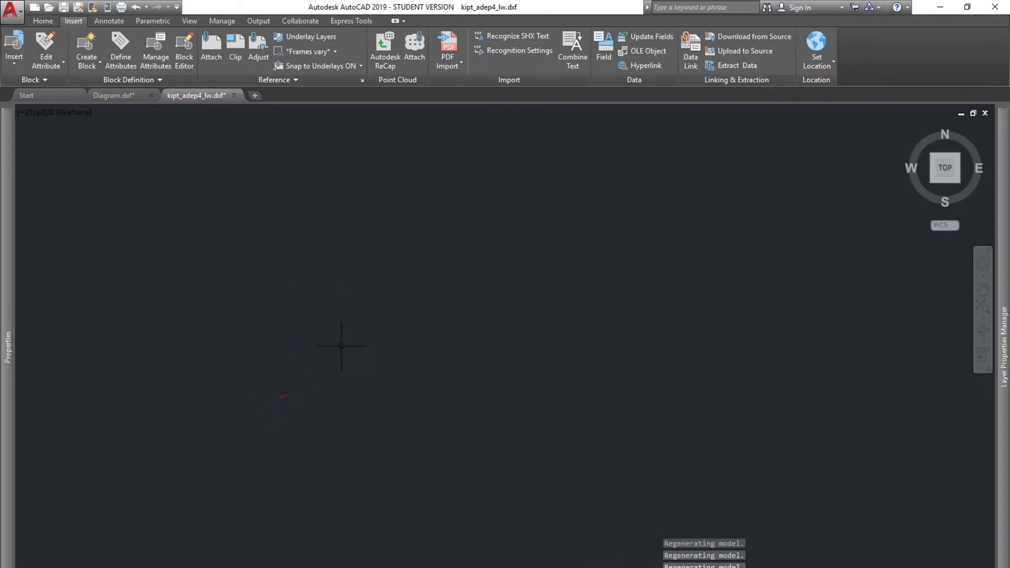
key("ctrl+v")
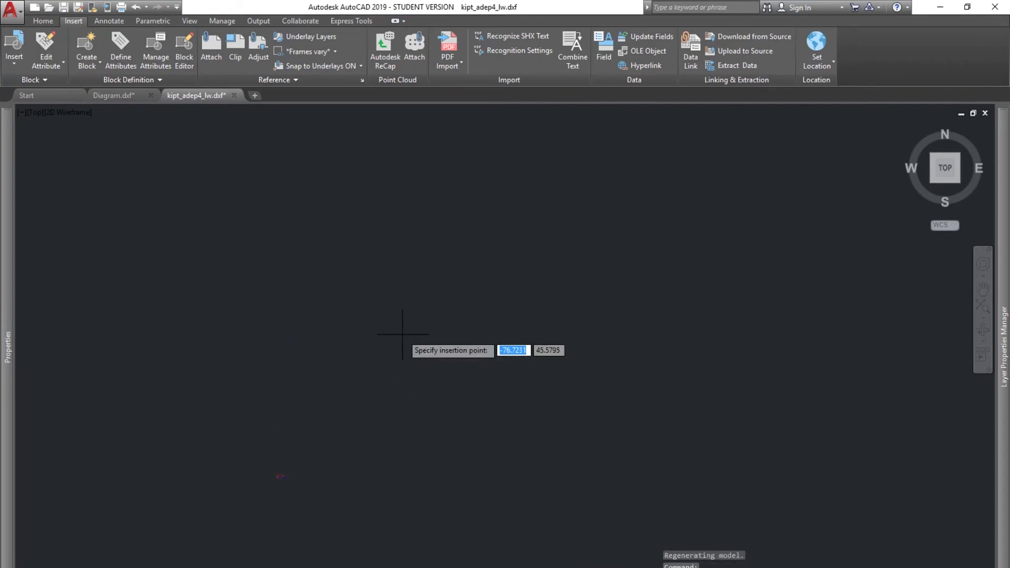
left_click(360, 368)
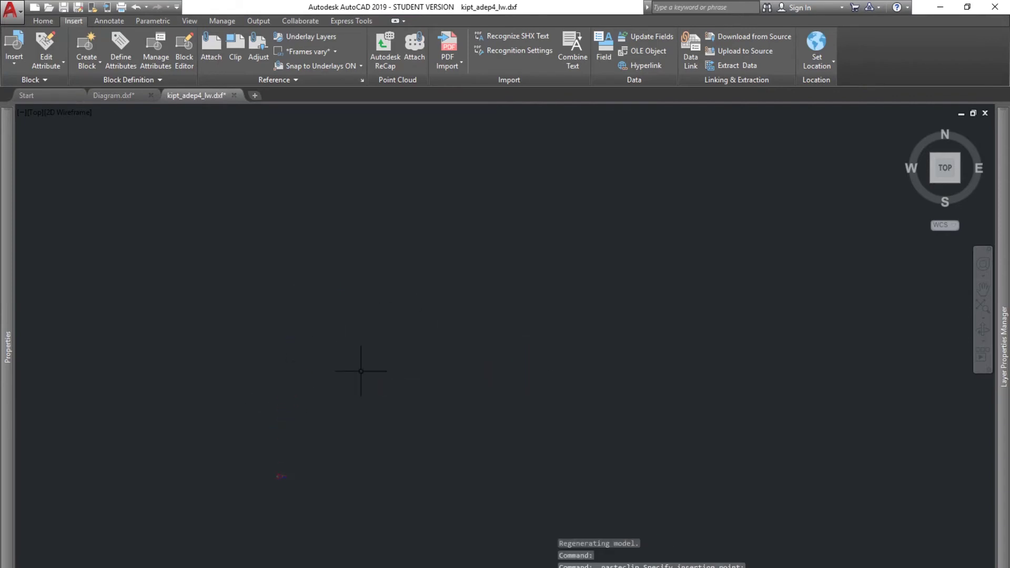
key("ctrl+v")
left_click(390, 387)
scroll(389, 387, "down", 5)
middle_click_drag(480, 389, 317, 455)
scroll(347, 438, "down", 5)
scroll(347, 434, "up", 5)
scroll(316, 454, "down", 2)
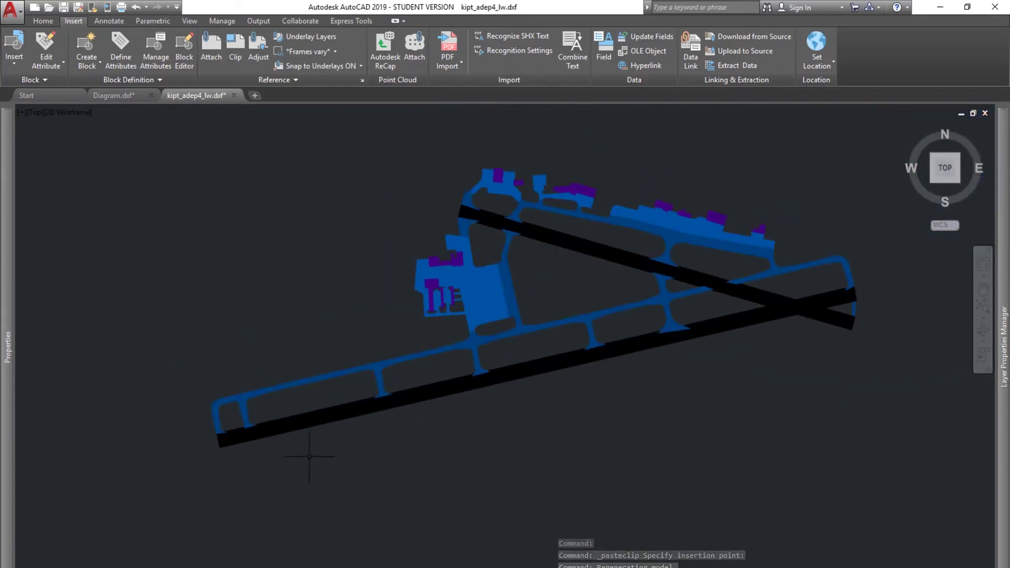
Group all objects of the pasted airport diagram into one group
left_click(218, 401)
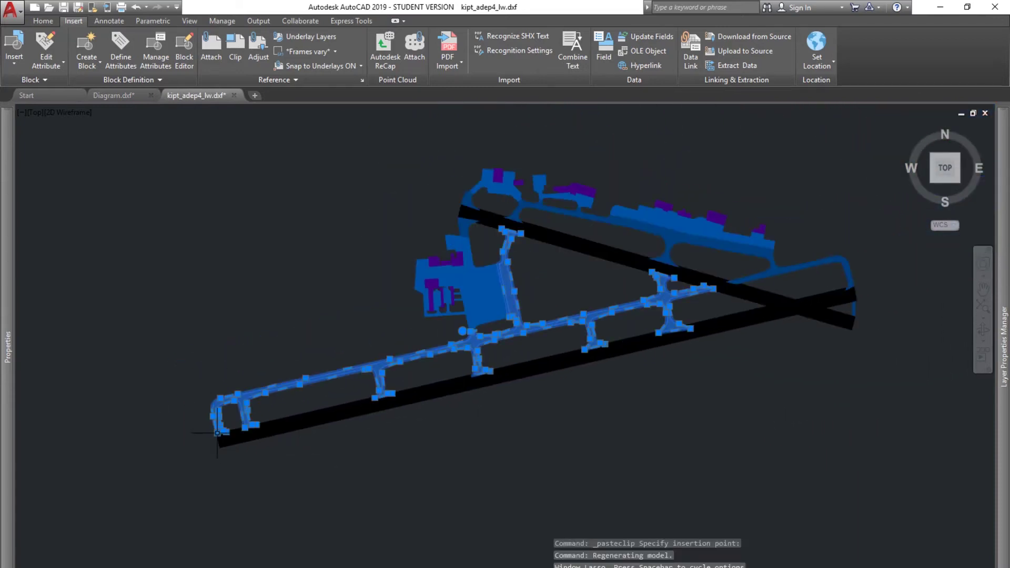
key("Escape")
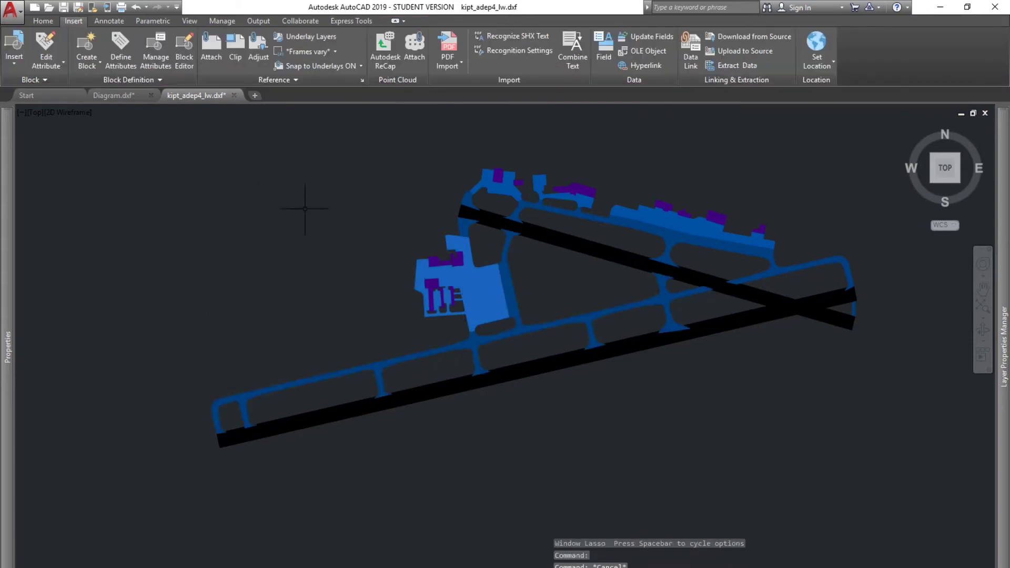
mouse_move(207, 331)
left_mouse_down()
mouse_move(218, 441)
mouse_move(692, 394)
mouse_move(916, 208)
mouse_move(406, 138)
mouse_move(403, 147)
left_mouse_up()
type("G")
key("Return")
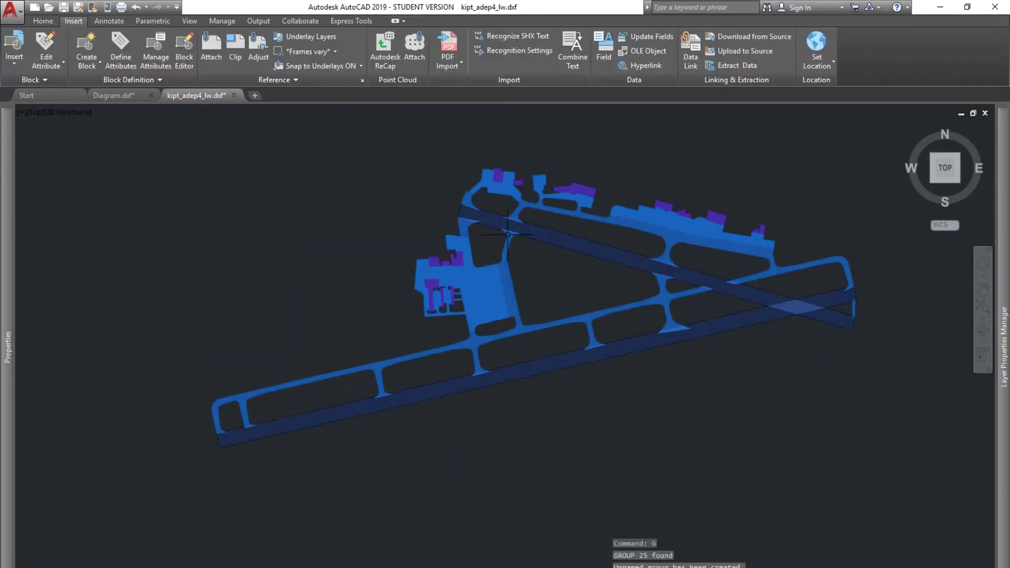
Start Align on the diagram group and match its runway intersection to the runway crossing of the converted layout
middle_click_drag(245, 354, 289, 326)
left_click(289, 327)
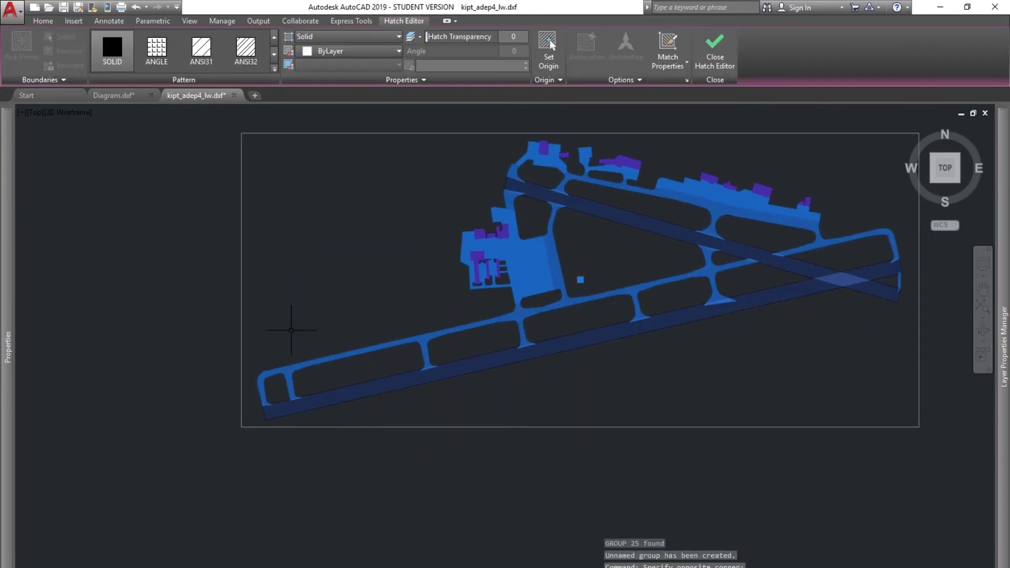
type("al")
key("Return")
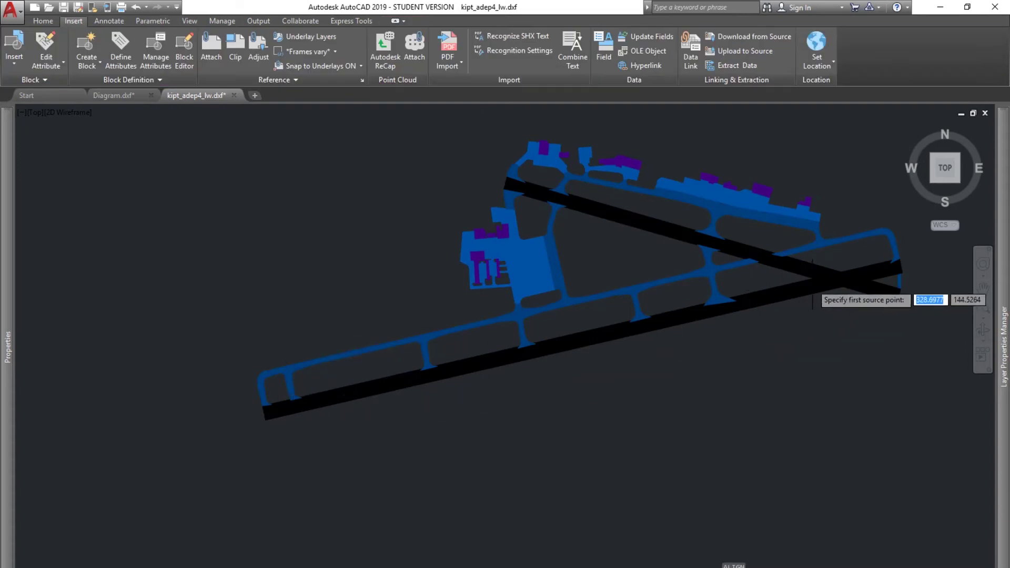
scroll(771, 284, "up", 4)
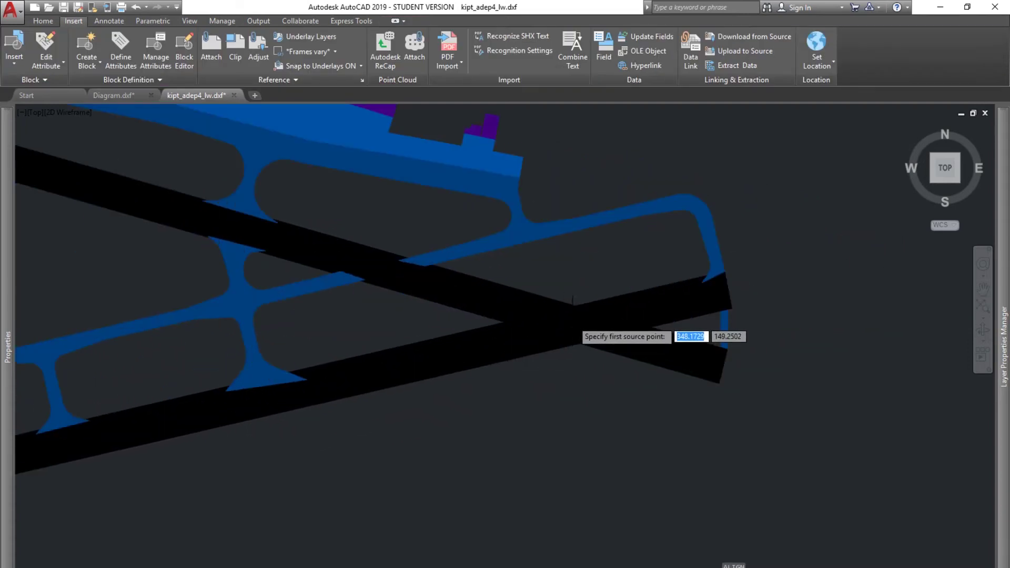
middle_click_drag(227, 470, 762, 263)
mouse_move(317, 326)
middle_mouse_down()
mouse_move(677, 272)
mouse_move(813, 224)
middle_mouse_up()
middle_click_drag(226, 368, 512, 283)
scroll(452, 299, "up", 2)
scroll(526, 214, "up", 8)
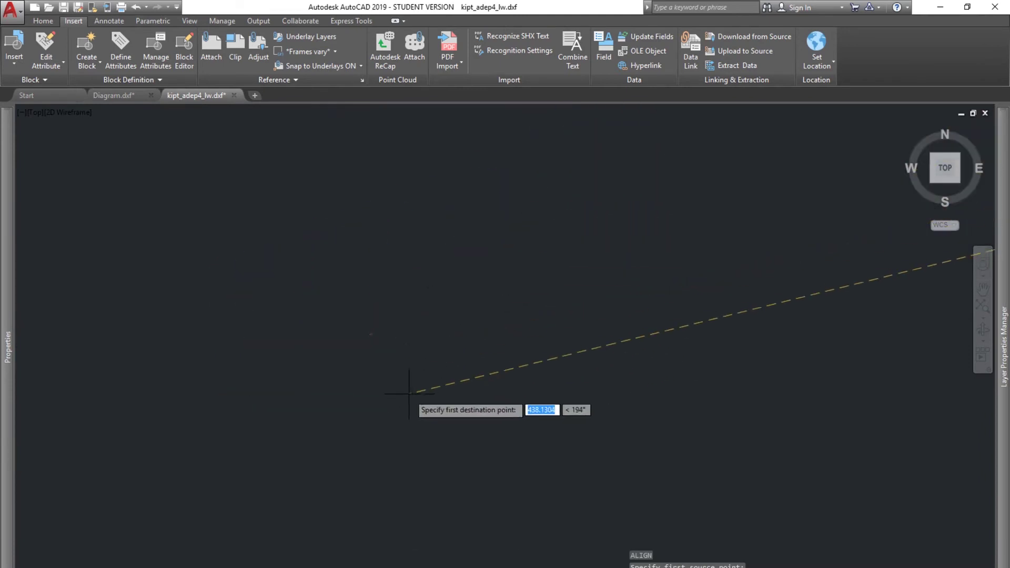
middle_click_drag(340, 358, 384, 414)
scroll(385, 293, "down", 10)
scroll(362, 217, "up", 4)
middle_click_drag(362, 218, 473, 278)
scroll(484, 399, "up", 5)
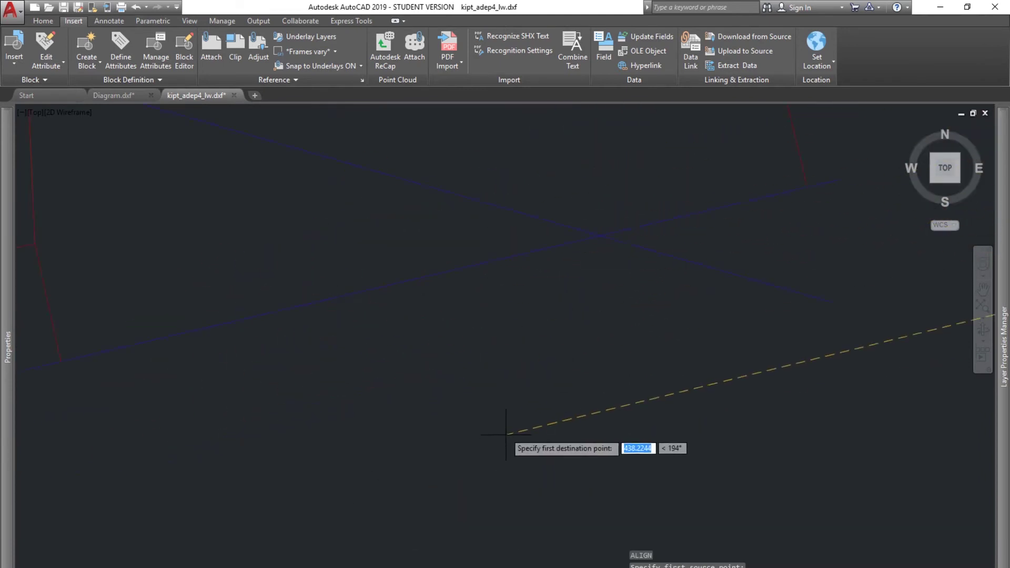
left_click(601, 234)
Match the west end of the diagram's long runway to the converted runway line's west endpoint, and scale the diagram to the alignment points
scroll(662, 308, "down", 6)
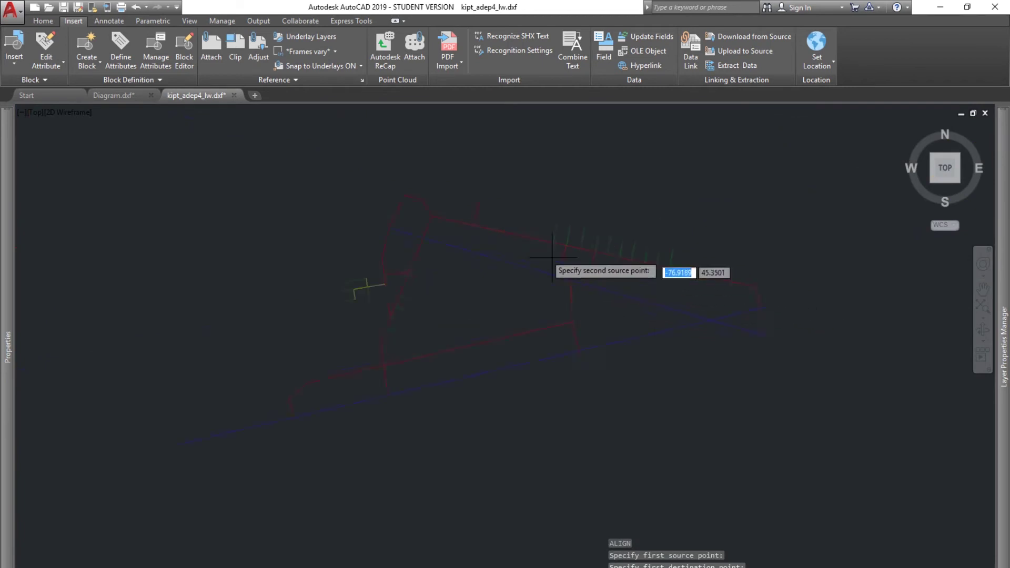
scroll(541, 251, "up", 4)
scroll(226, 219, "up", 10)
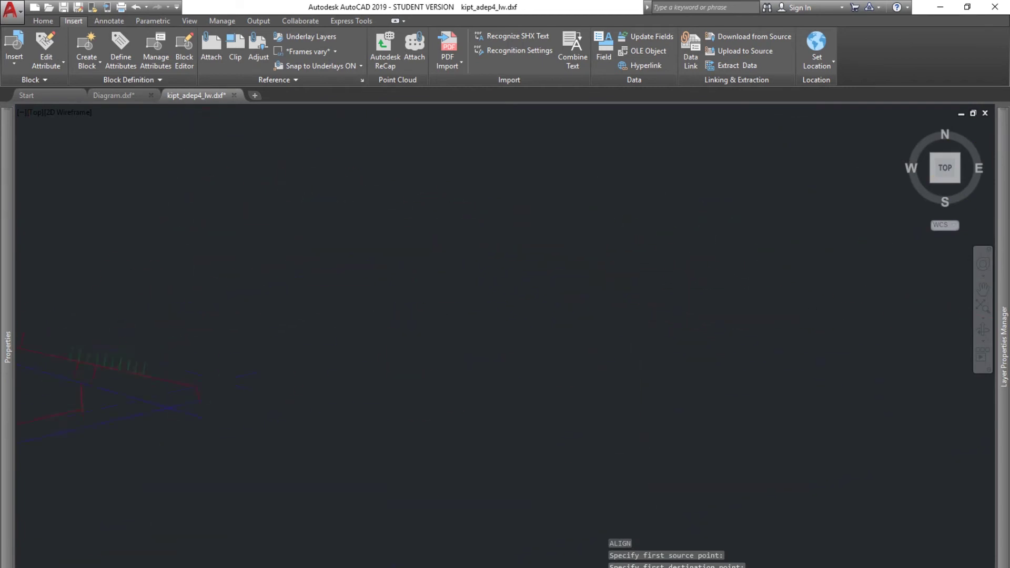
scroll(552, 266, "down", 5)
middle_click_drag(552, 266, 520, 310)
left_click(435, 333)
scroll(338, 397, "down", 3)
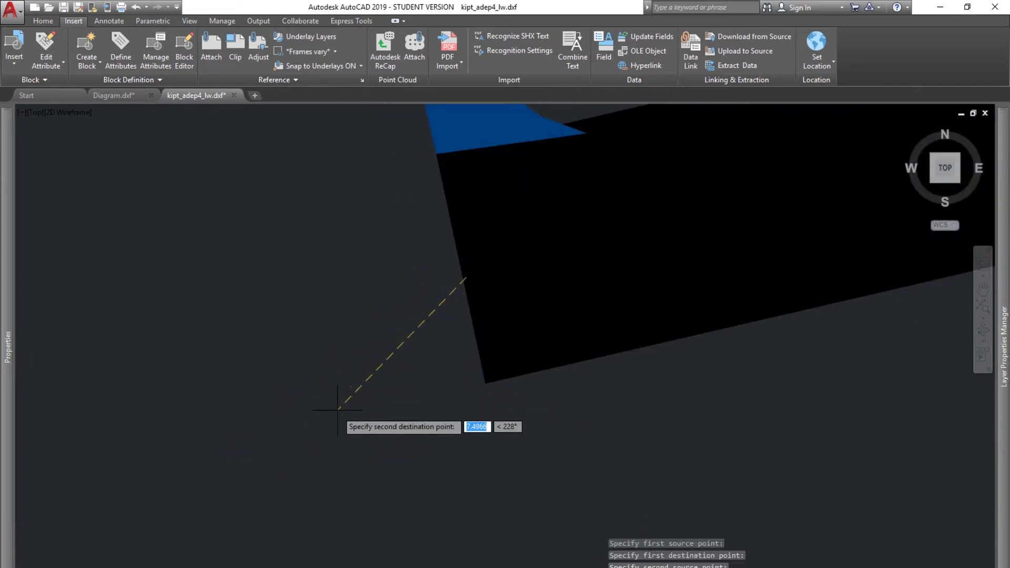
scroll(358, 407, "up", 5)
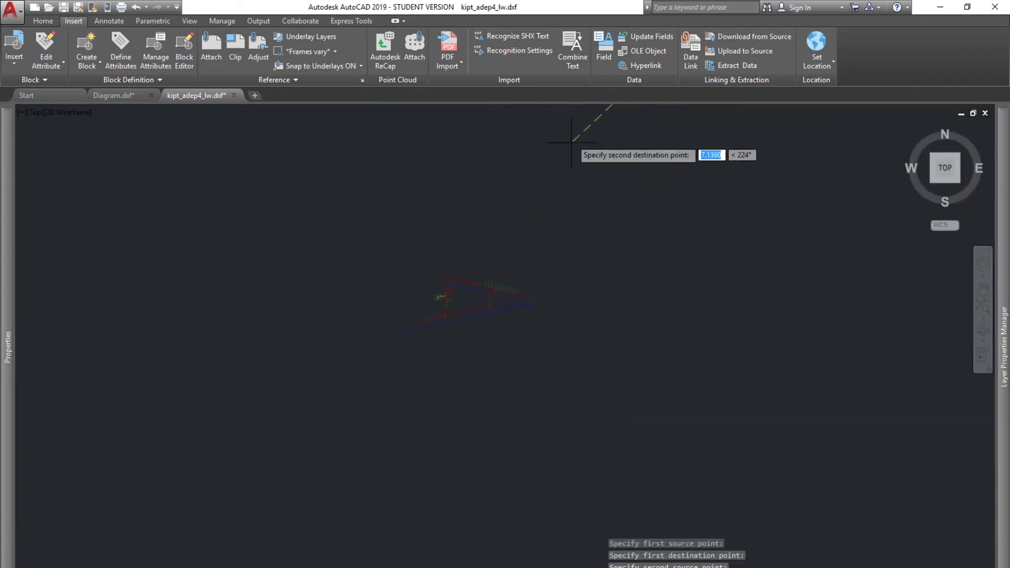
scroll(411, 319, "up", 3)
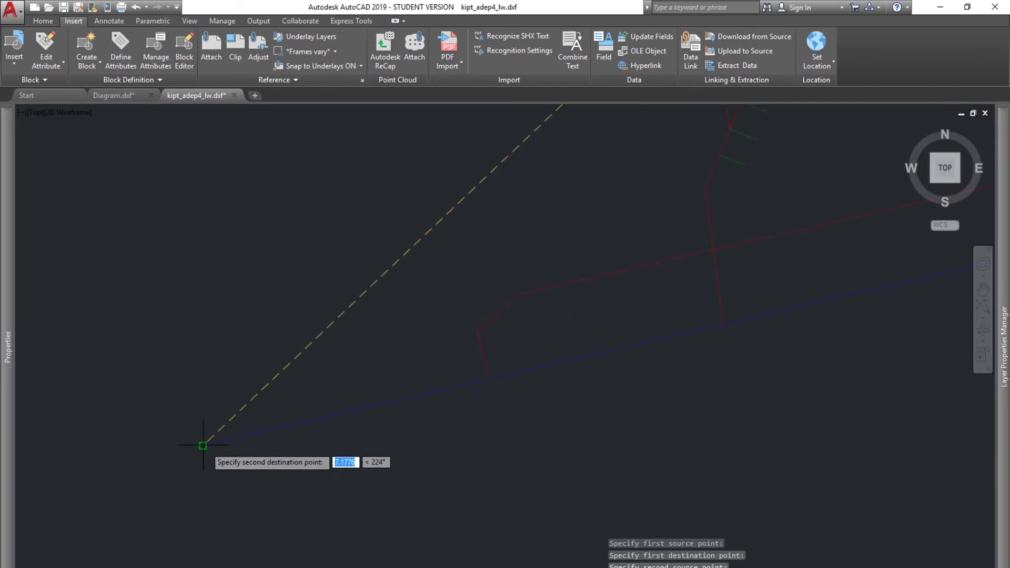
left_click(203, 443)
scroll(507, 416, "down", 2)
key("Return")
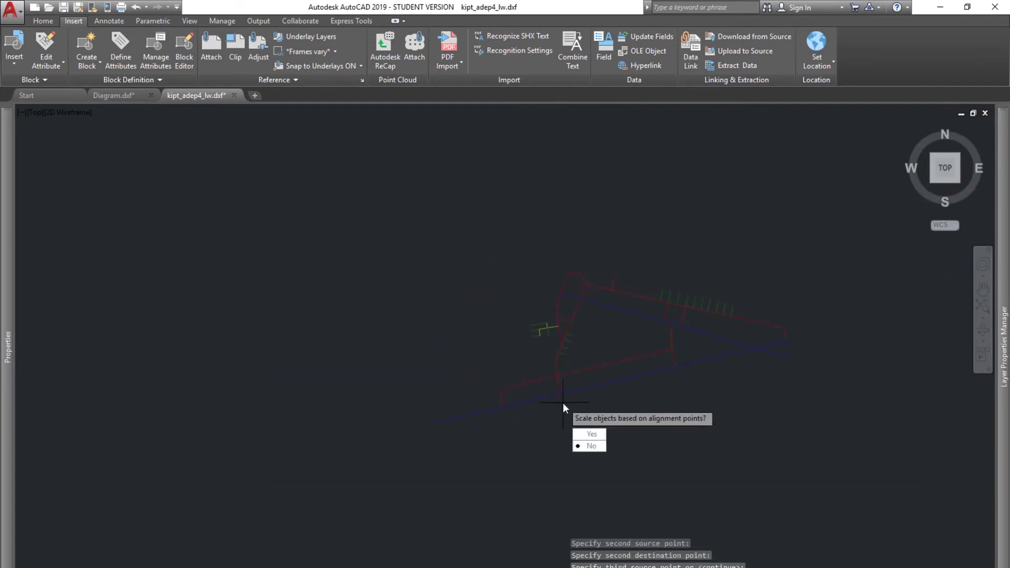
left_click(589, 433)
scroll(571, 402, "up", 5)
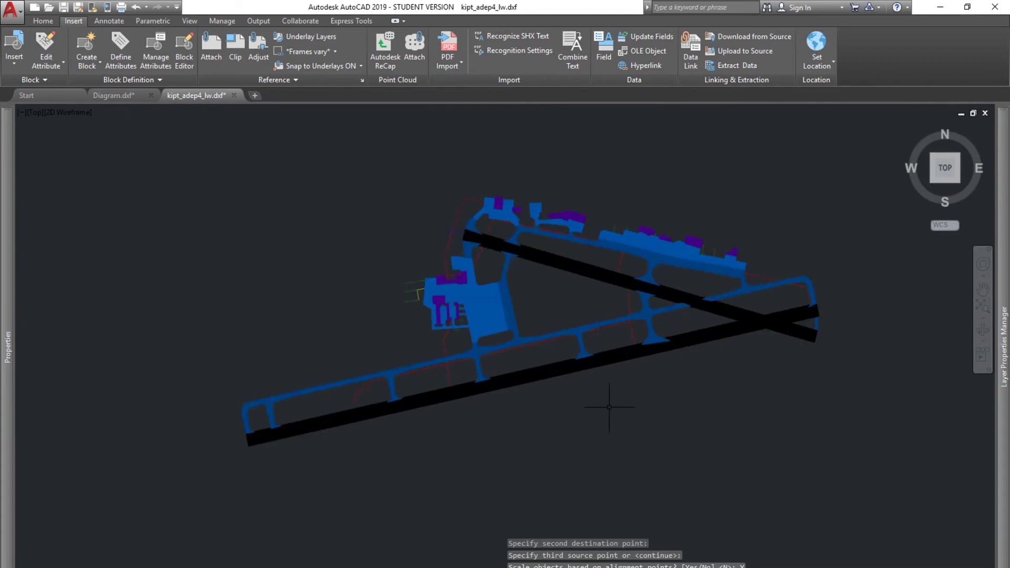
mouse_move(671, 384)
middle_mouse_down()
mouse_move(681, 395)
mouse_move(761, 391)
middle_mouse_up()
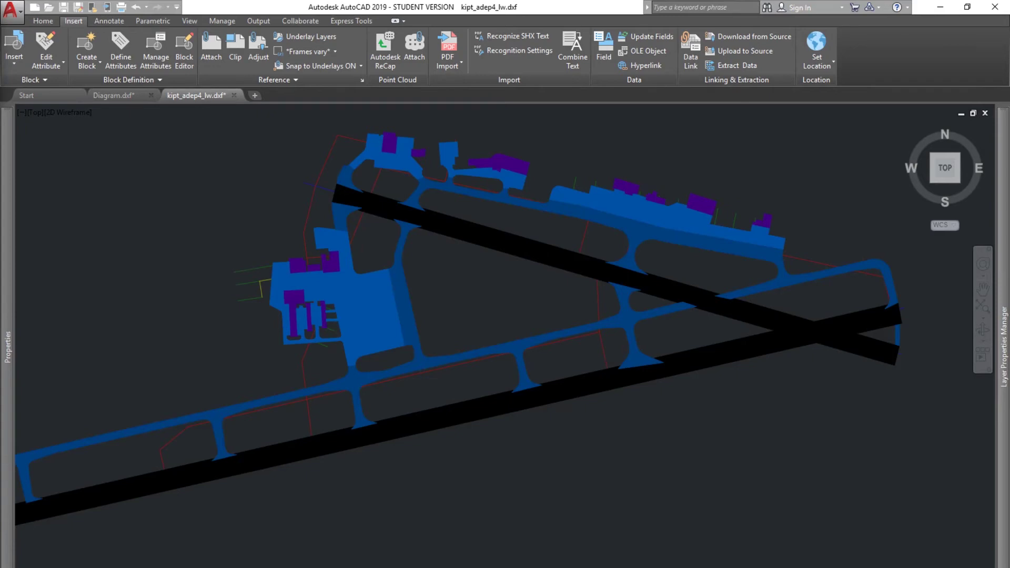
Check runway 12/30 in the FAA airport diagram PDF, then switch to Airport Design Editor and inspect the same runway
left_click_drag(0, 56, 554, 1)
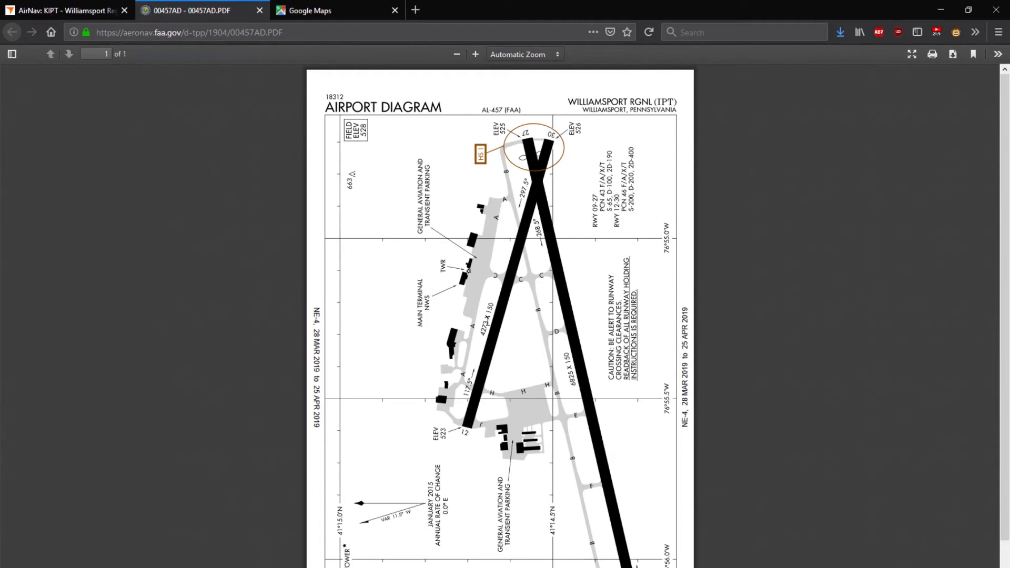
key("alt+Tab")
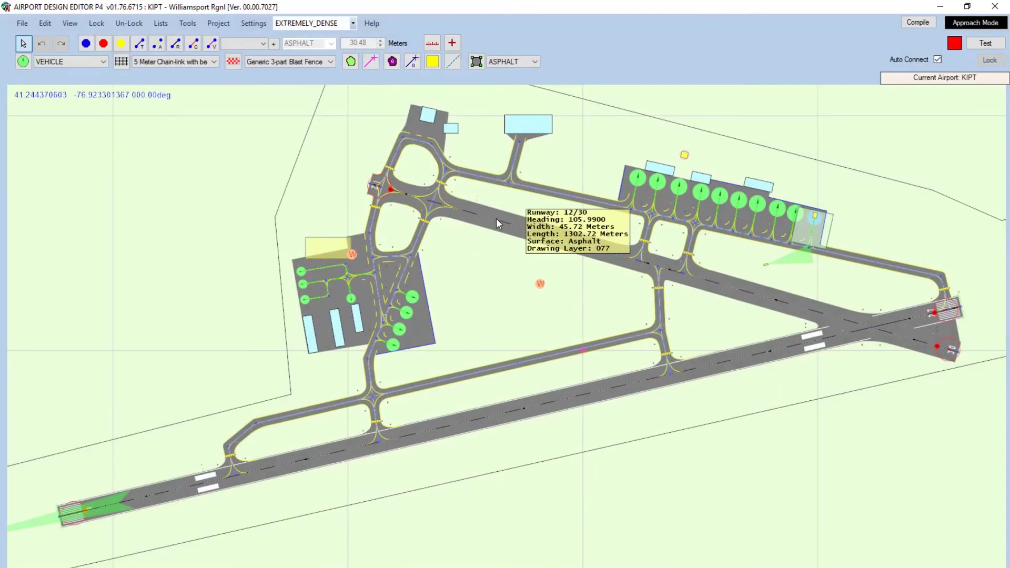
left_click(500, 236)
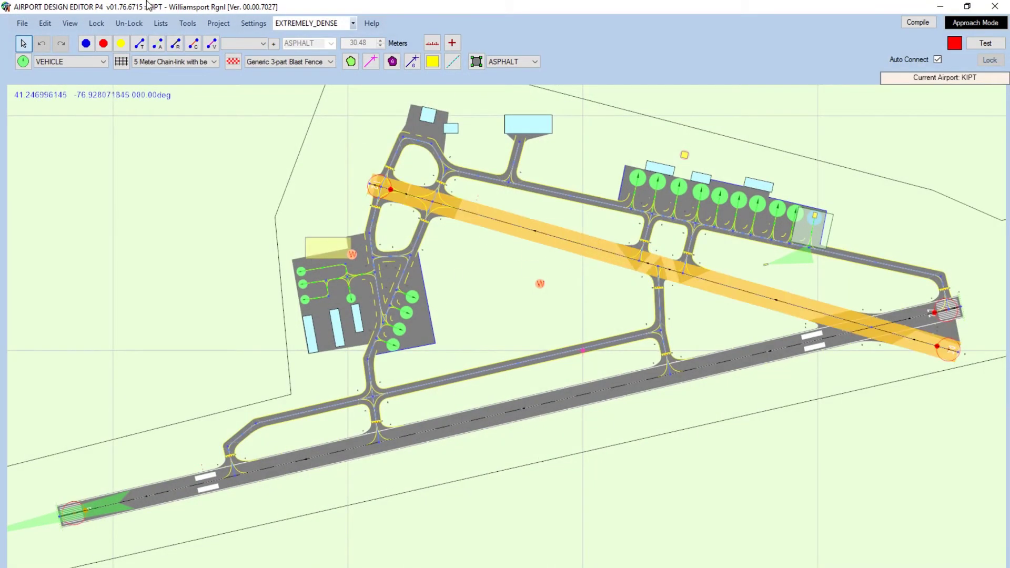
Set the dimension and parking radius units to feet in the program options and save them
left_click(22, 23)
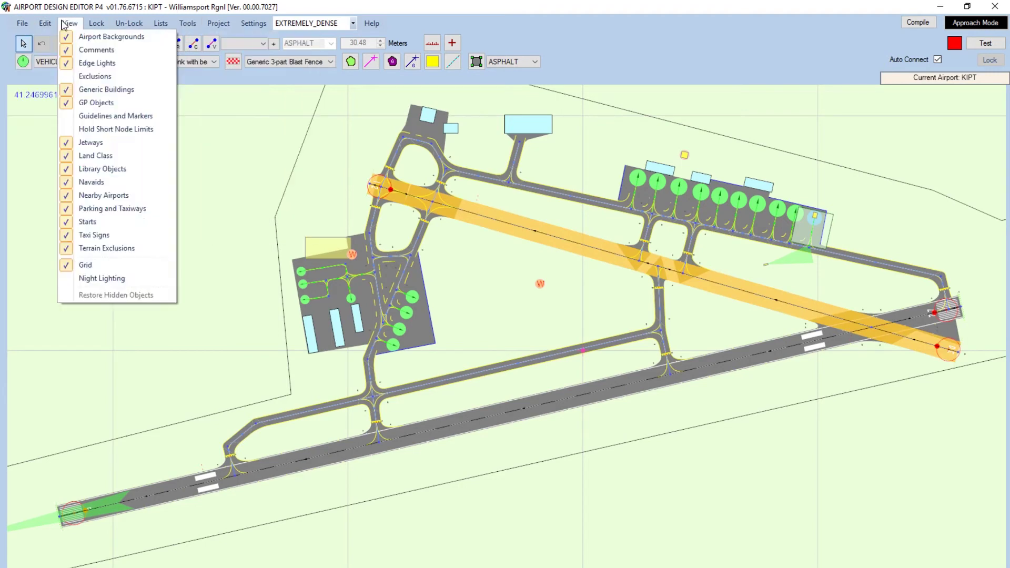
left_click(32, 23)
left_click(70, 24)
mouse_move(254, 25)
left_click(277, 37)
left_click(476, 216)
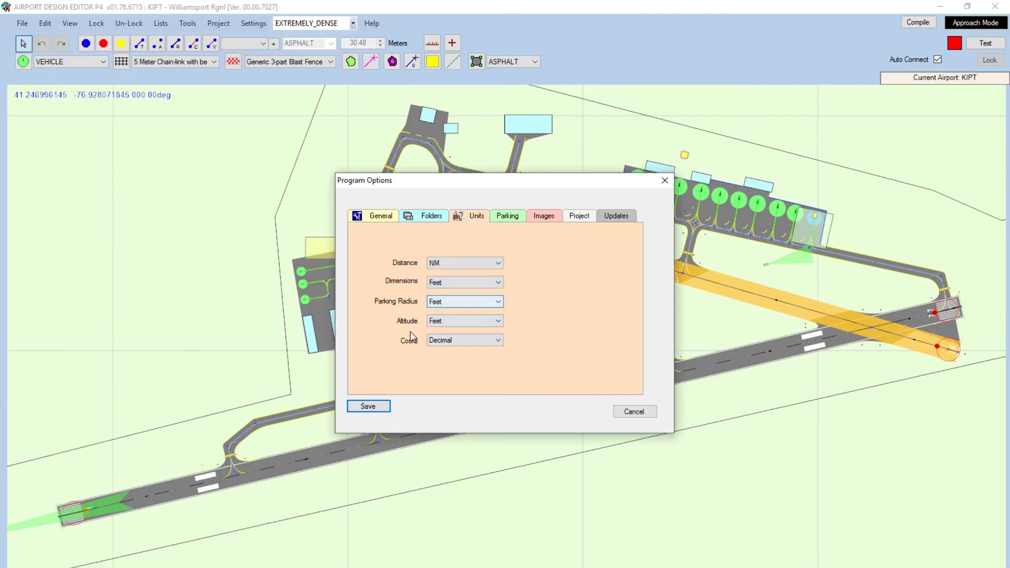
left_click(368, 406)
Compare runway 12/30's length and width with the FAA airport diagram PDF and return to AutoCAD
left_click(469, 250)
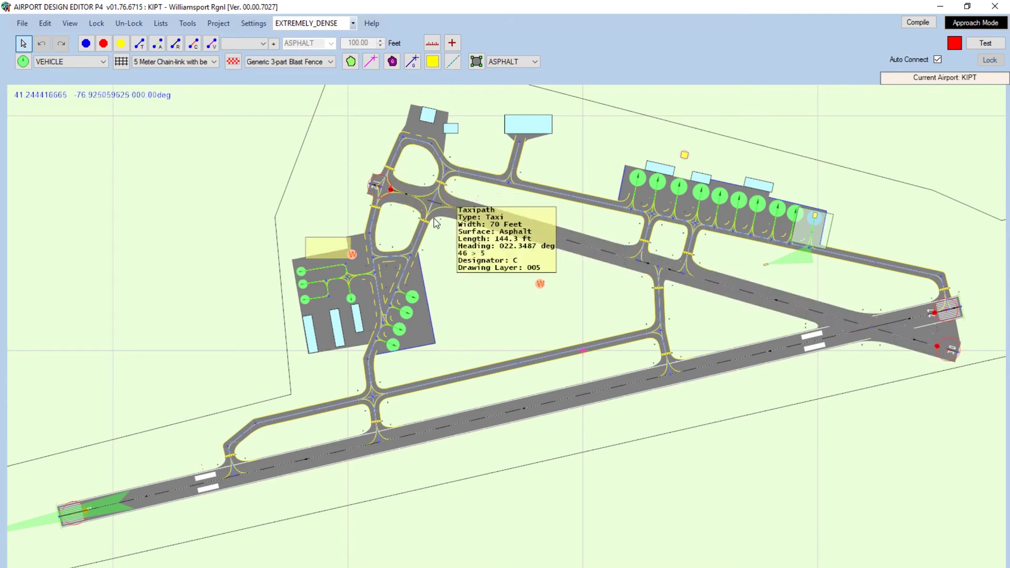
mouse_move(469, 225)
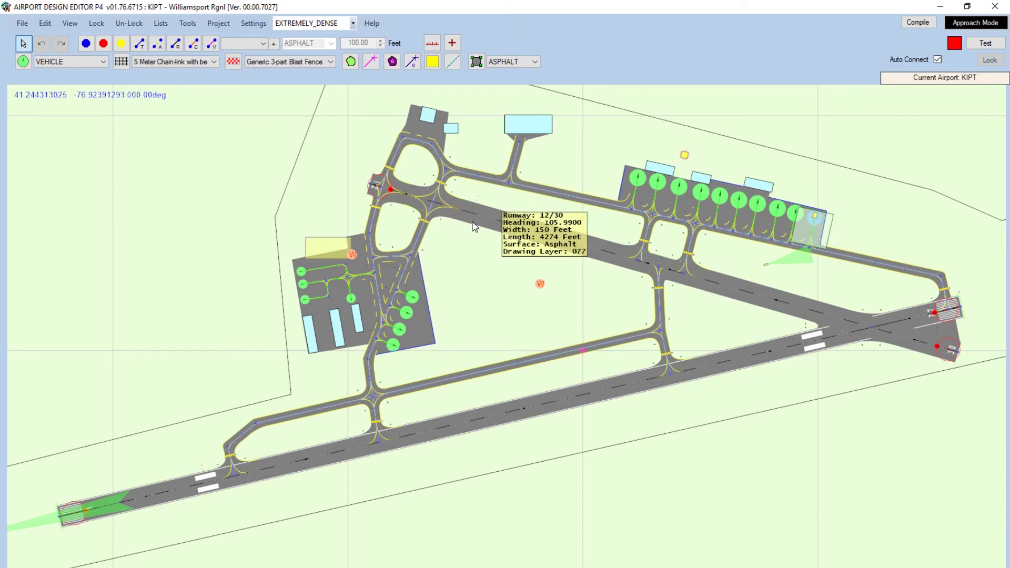
left_click(939, 7)
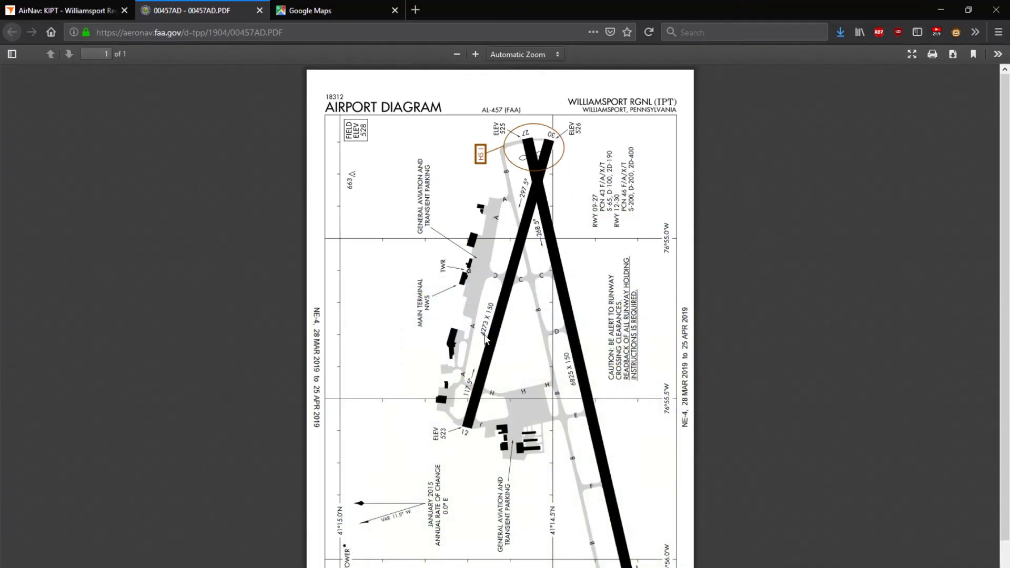
left_click(940, 9)
Start Align on the diagram group, matching runway 12/30's northwest end, picked without object snap, to the converted runway line's endpoint with object snap on
middle_click_drag(504, 273, 467, 283)
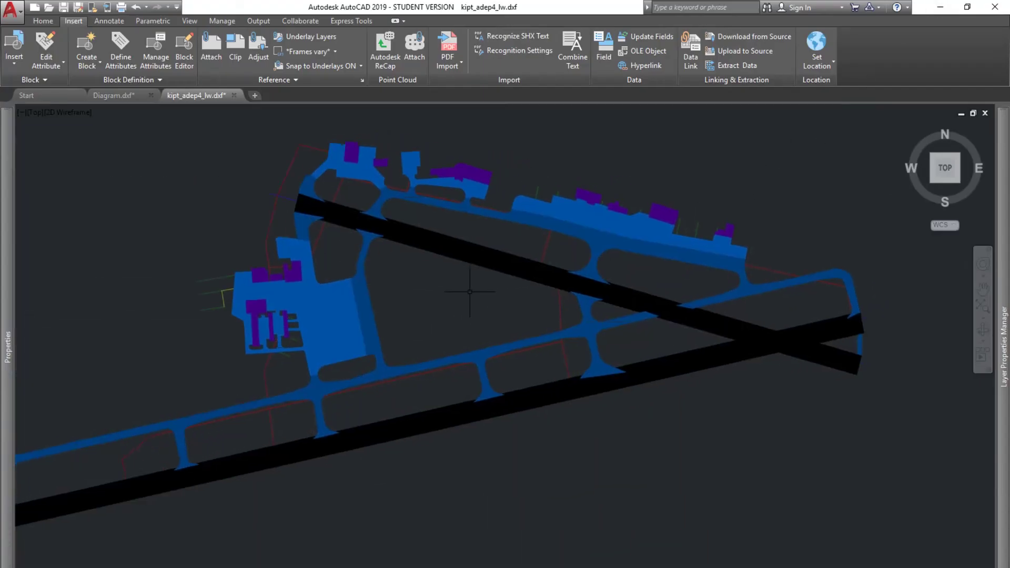
left_click(432, 244)
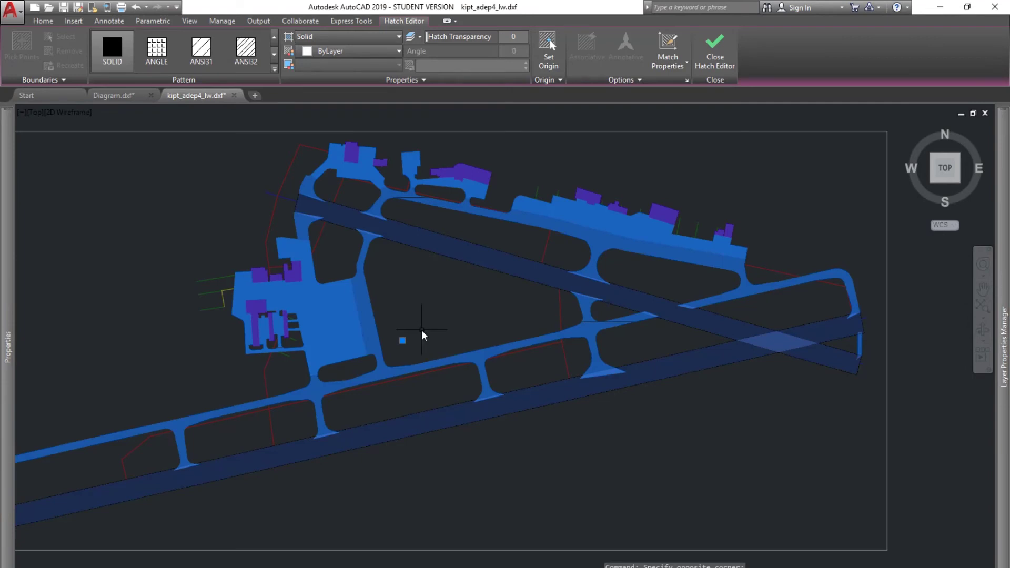
type("al")
key("Return")
scroll(421, 316, "up", 5)
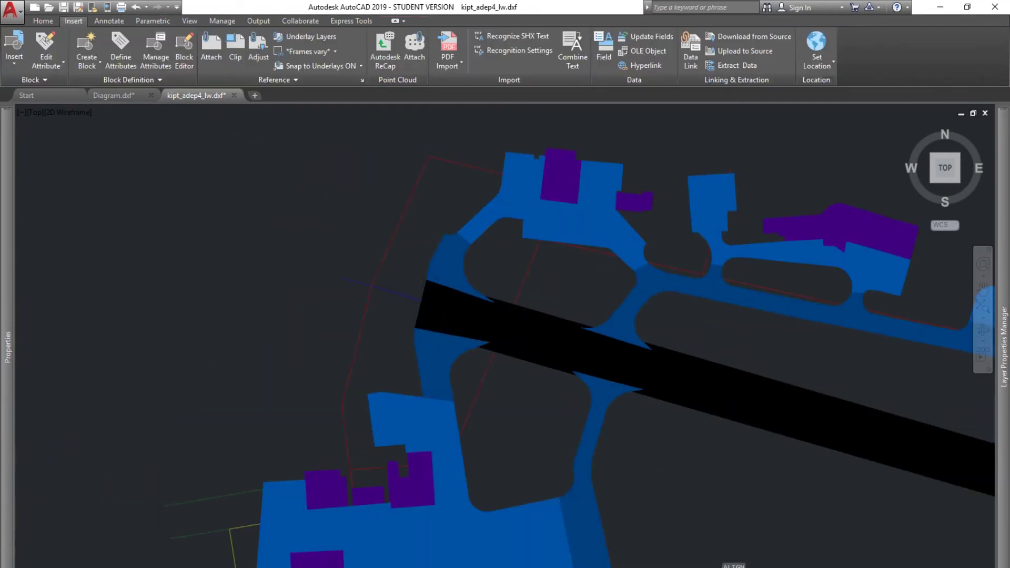
key("F3")
left_click(421, 303)
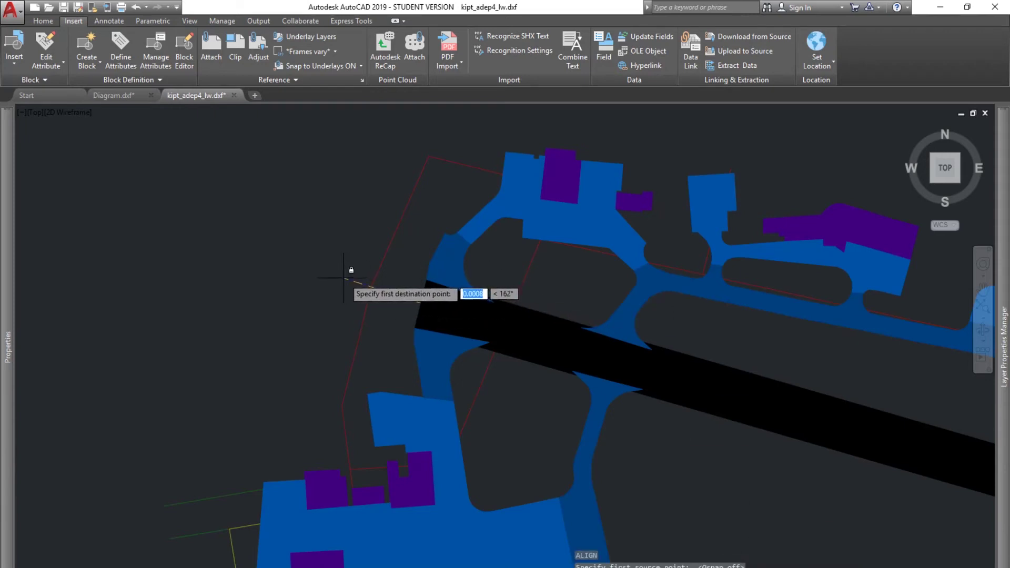
key("F3")
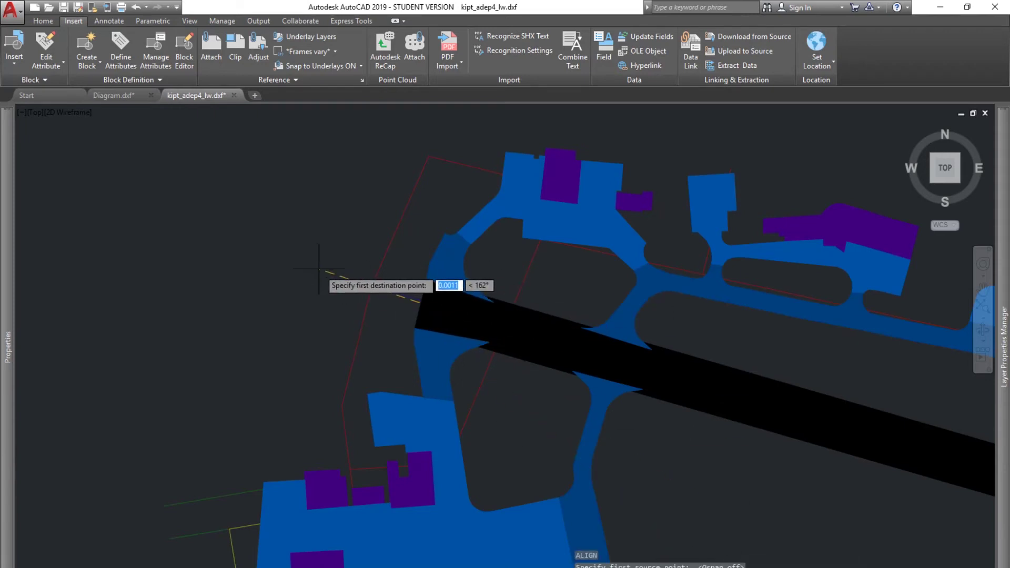
left_click(339, 277)
Finish aligning the diagram by matching runway 12/30's southeast end, picked without object snap, to the converted line's endpoint, with scaling enabled
middle_click_drag(920, 463, 421, 226)
middle_click_drag(915, 410, 374, 350)
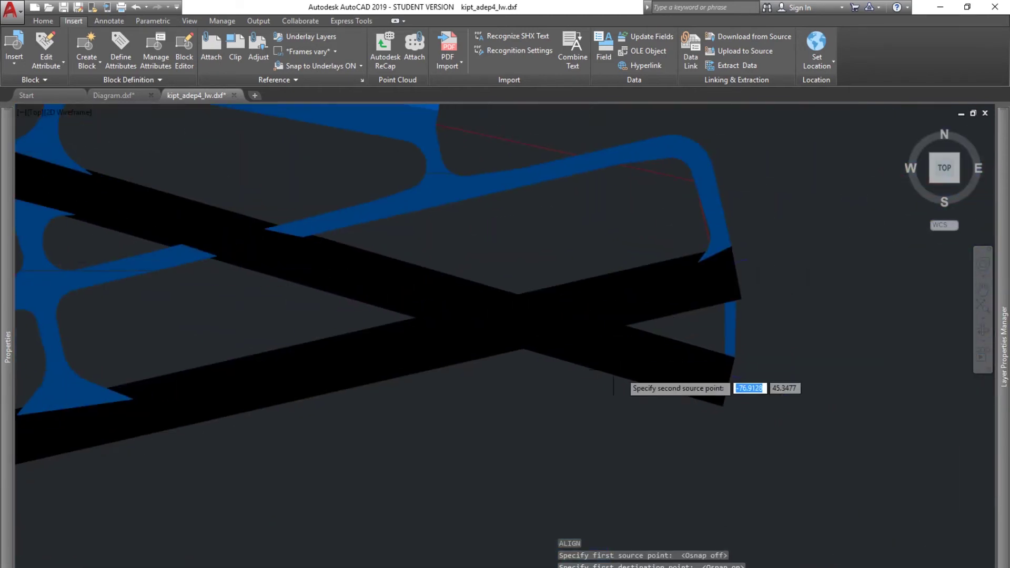
middle_click_drag(721, 448, 593, 411)
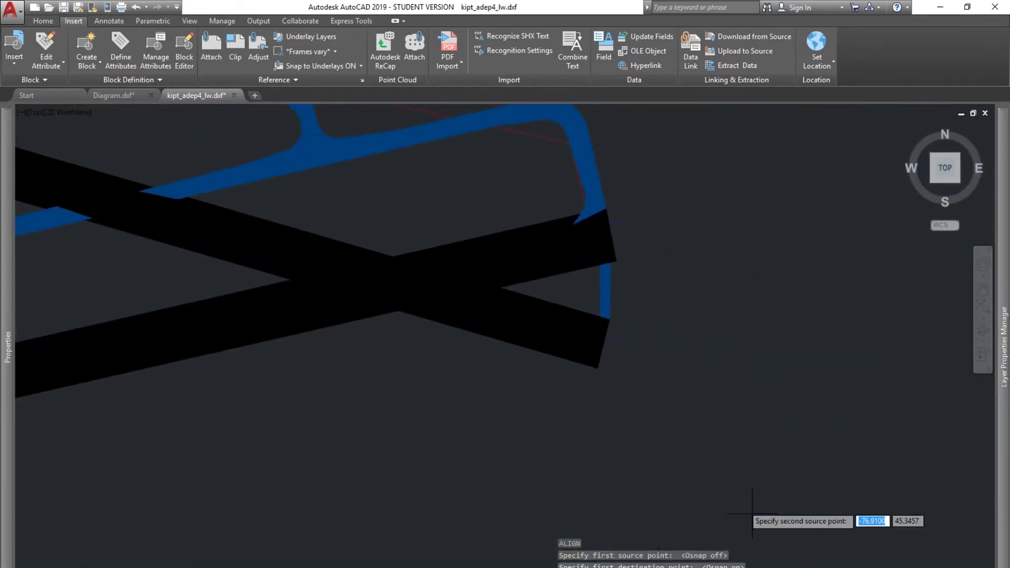
scroll(628, 369, "up", 6)
left_click(515, 275)
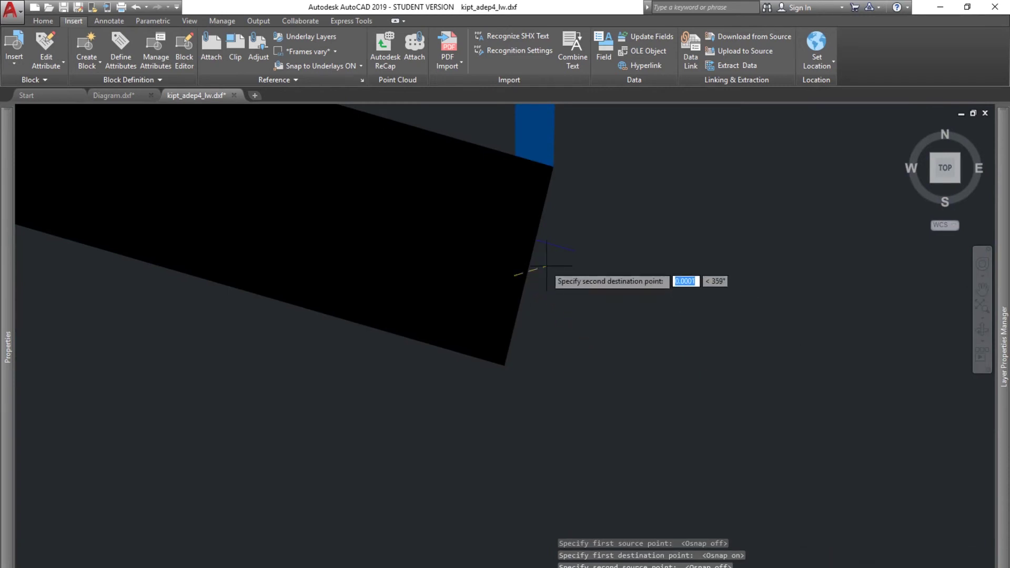
left_click(565, 250)
key("Return")
key("Return")
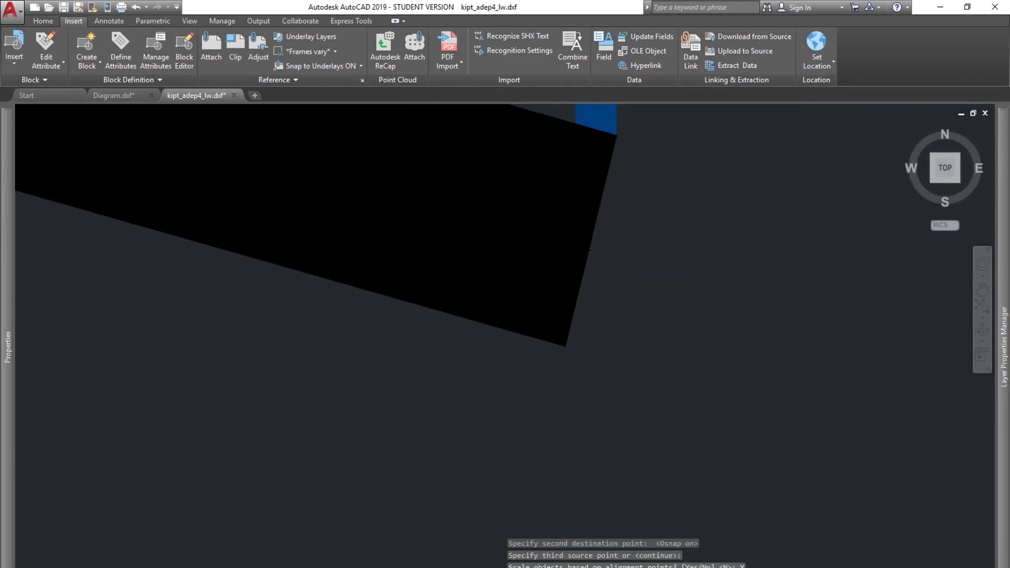
Examine how the aligned diagram's runways, taxiways and aprons fit the converted airport lines
scroll(304, 282, "down", 5)
scroll(389, 339, "down", 5)
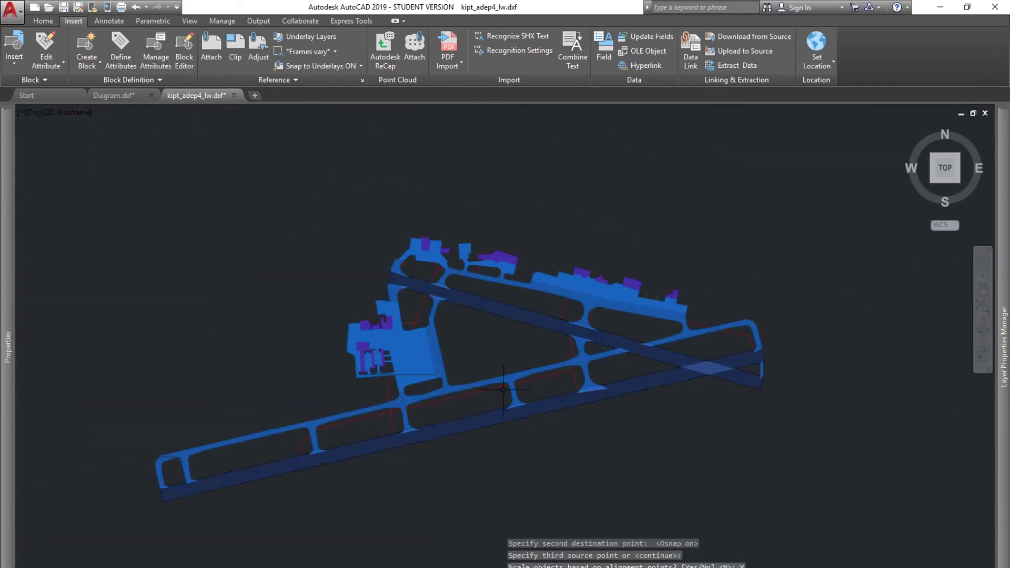
scroll(500, 394, "up", 2)
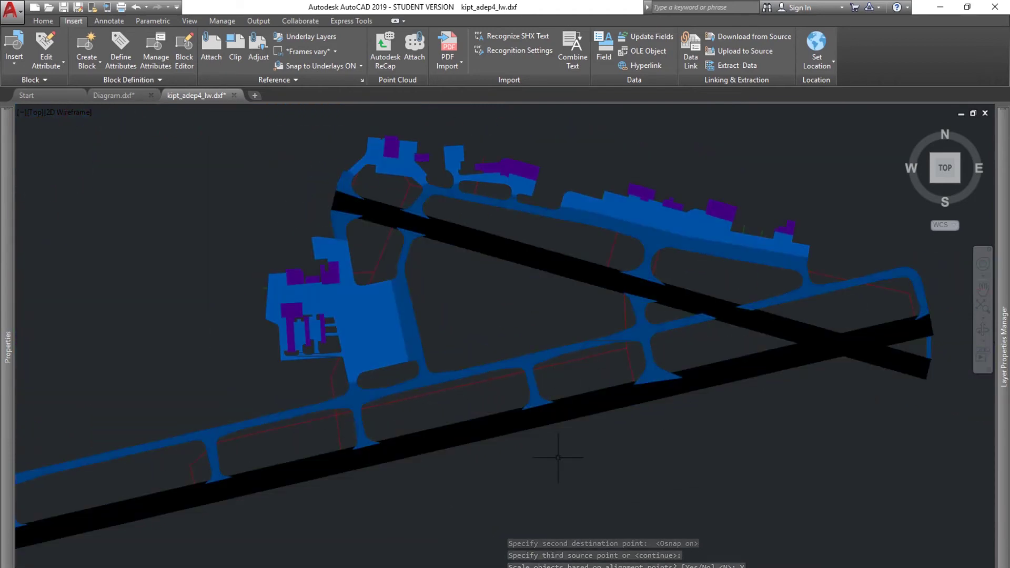
mouse_move(494, 452)
middle_mouse_down()
mouse_move(743, 304)
mouse_move(601, 342)
mouse_move(509, 406)
middle_mouse_up()
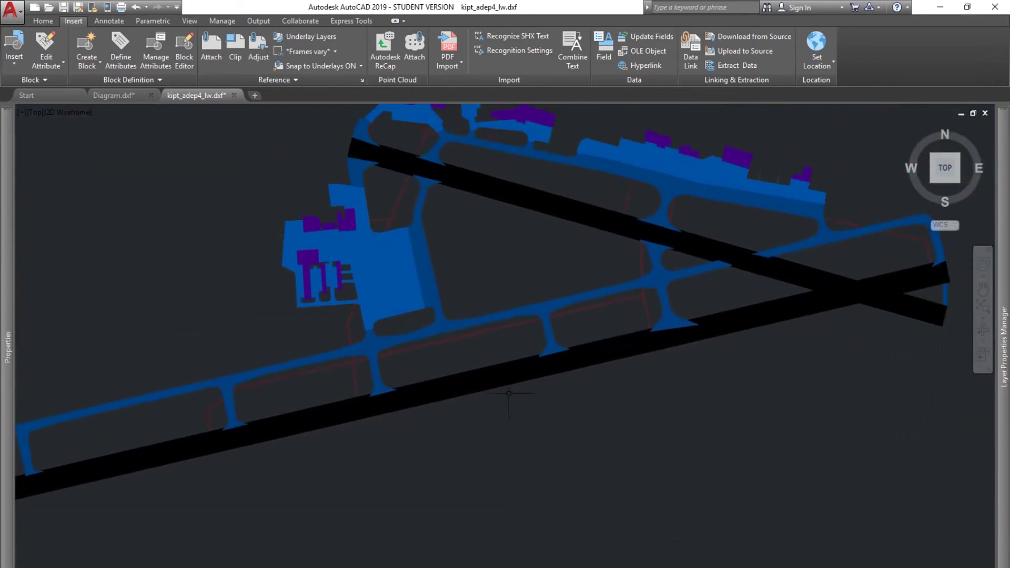
middle_click_drag(599, 293, 544, 322)
scroll(597, 333, "down", 3)
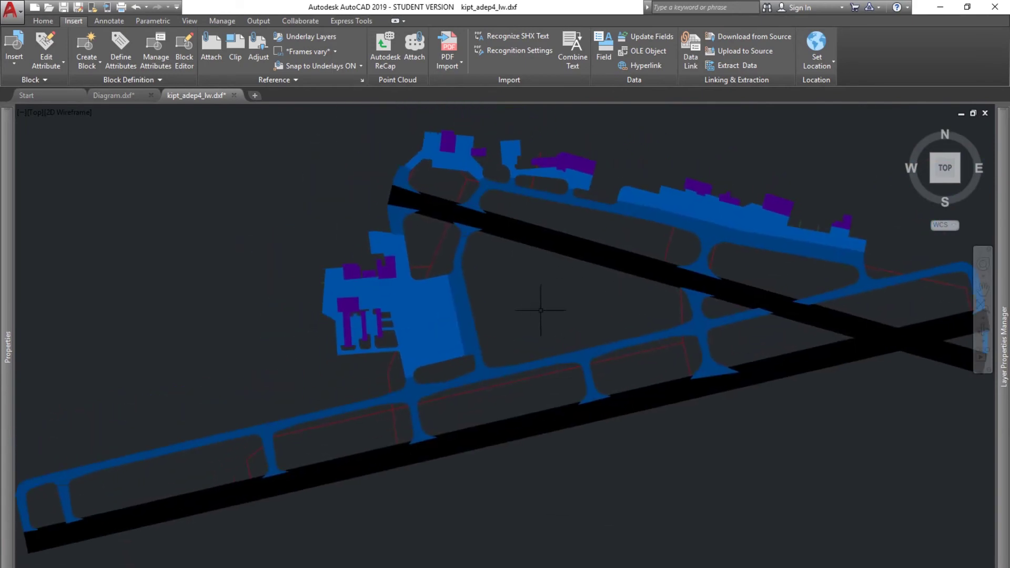
scroll(542, 311, "up", 3)
middle_click_drag(700, 315, 605, 314)
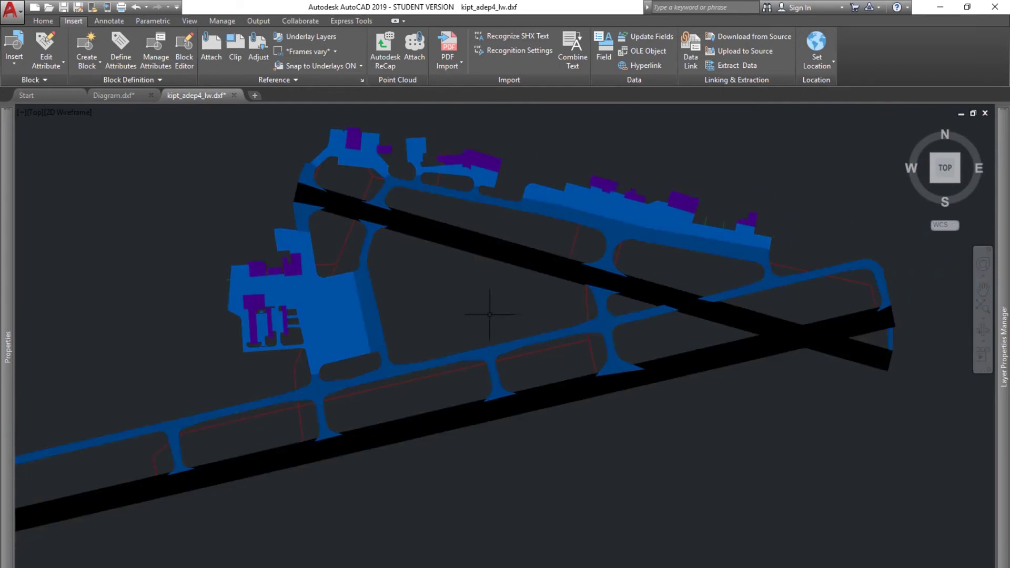
middle_click_drag(466, 331, 477, 324)
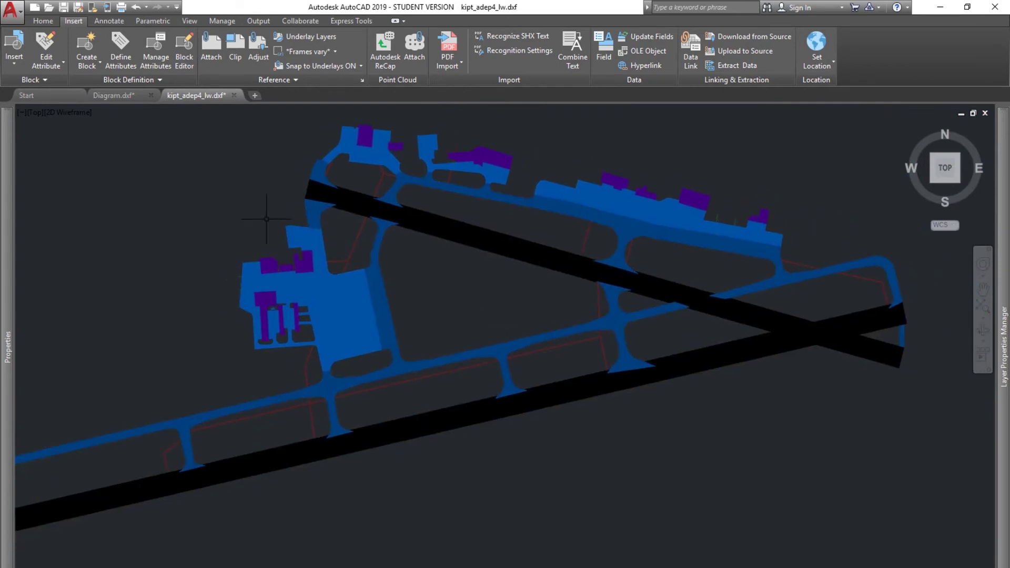
Save the combined drawing in the KIPT folder as KIPT_1904.0 in AutoCAD 2018 Drawing format
left_click(78, 7)
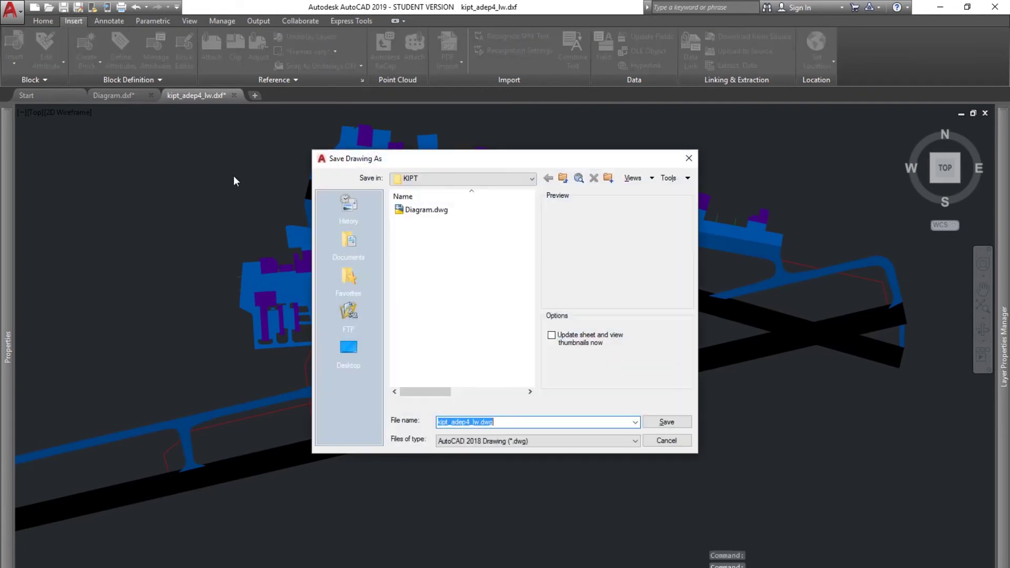
type("kipt")
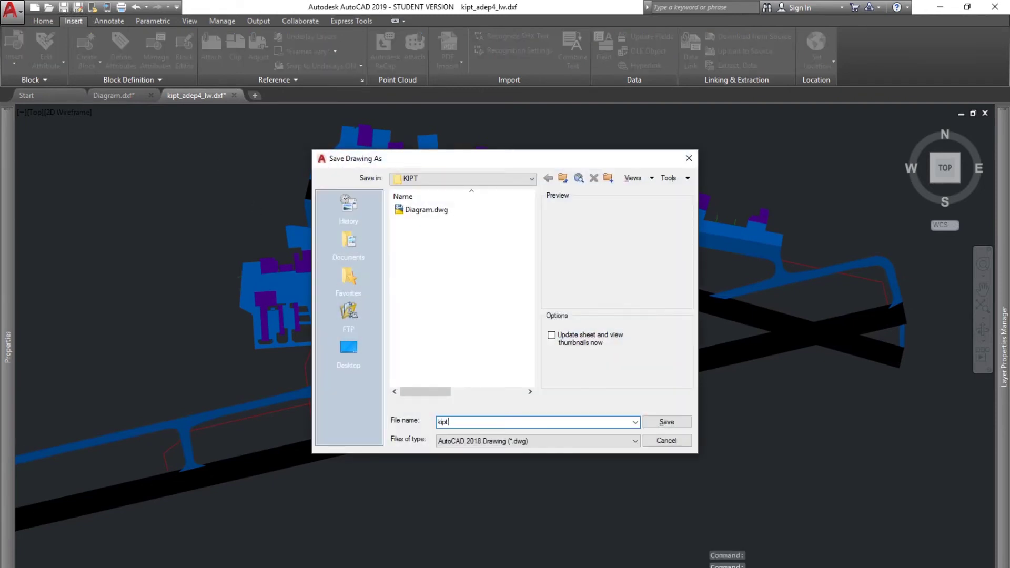
key("Tab")
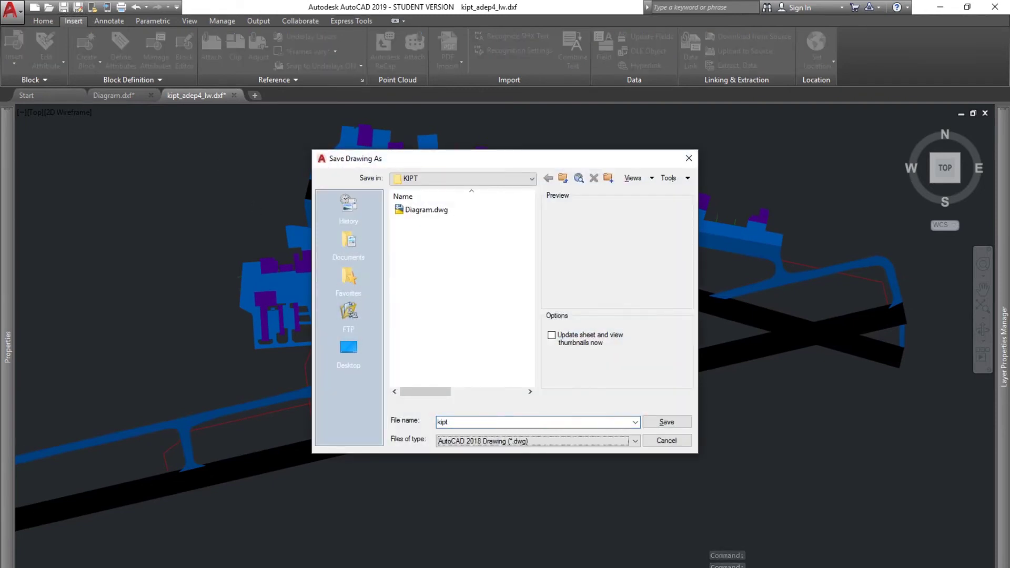
key("shift+Tab")
type("KI")
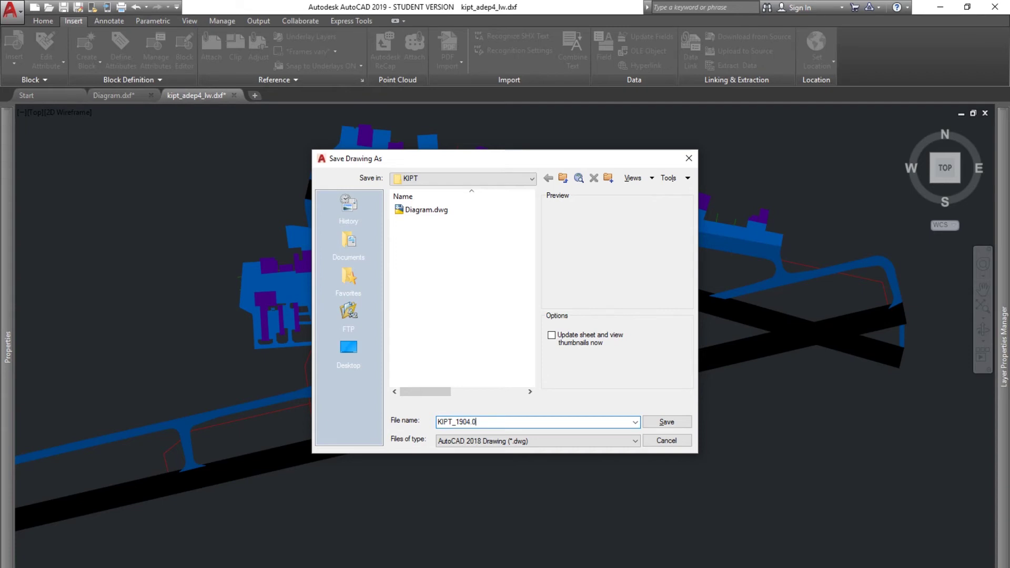
key("Return")
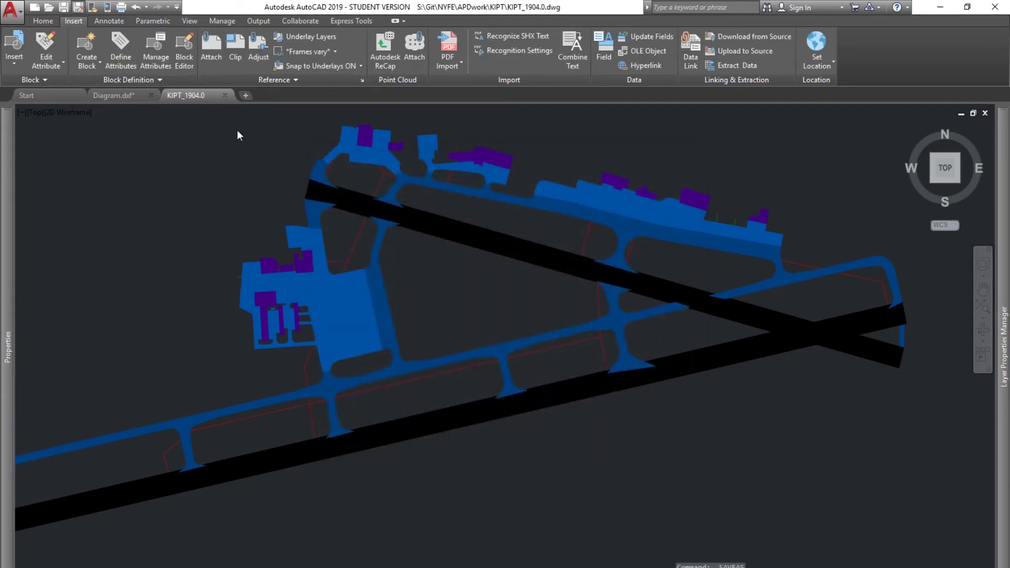
Save a copy of KIPT_1904.0 in AutoCAD 2018 DXF format in the same folder
key("ctrl+shift+s")
left_click(521, 441)
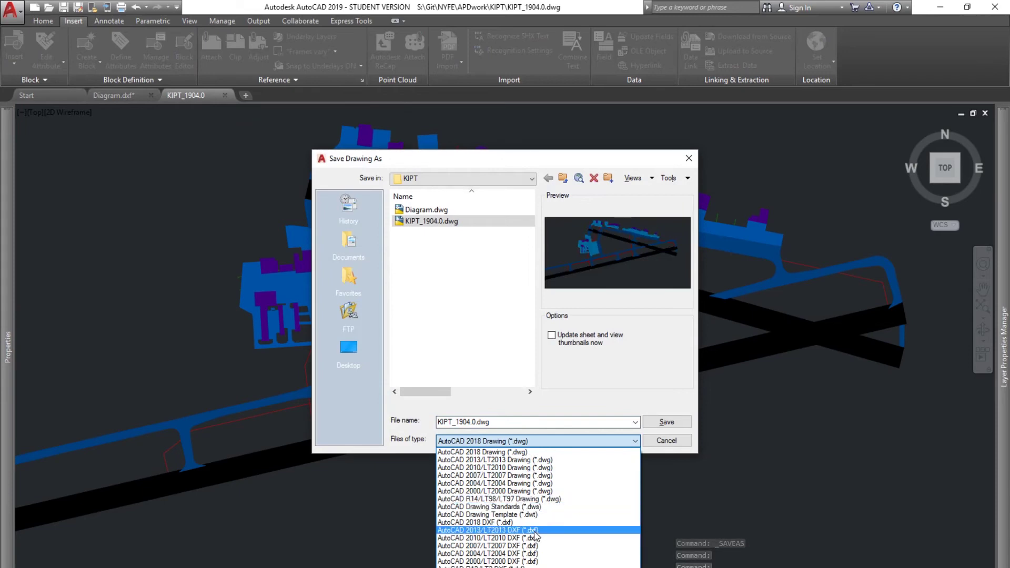
left_click(535, 523)
left_click(665, 422)
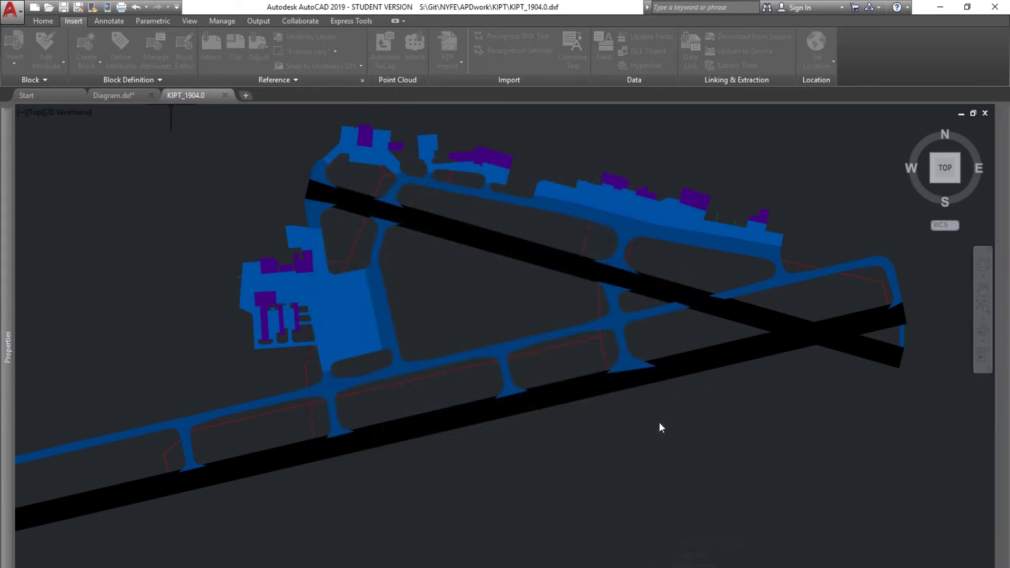
scroll(491, 310, "down", 3)
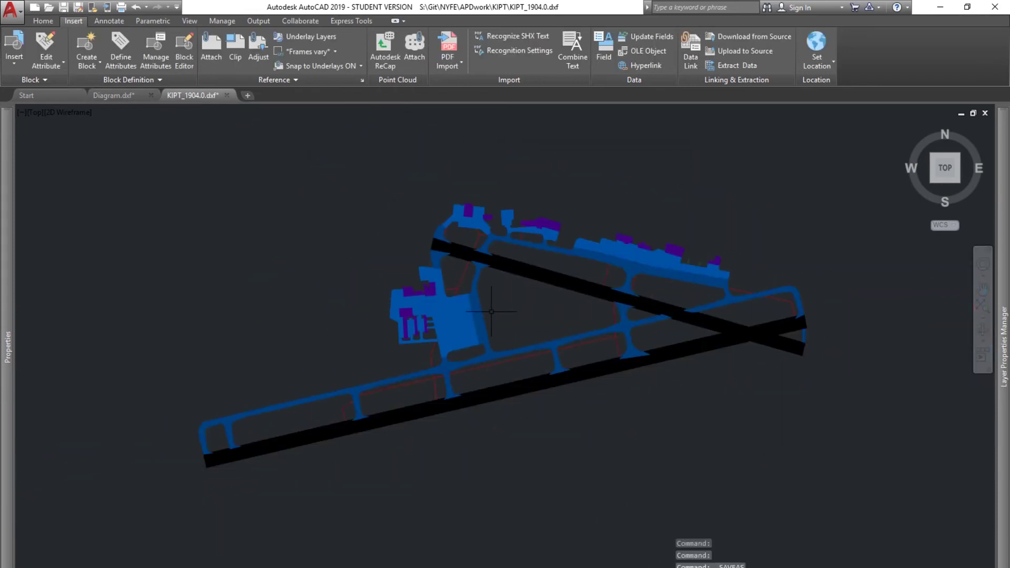
Switch to the KIPT folder in File Explorer and launch dxf_2_sct.exe
left_click(939, 7)
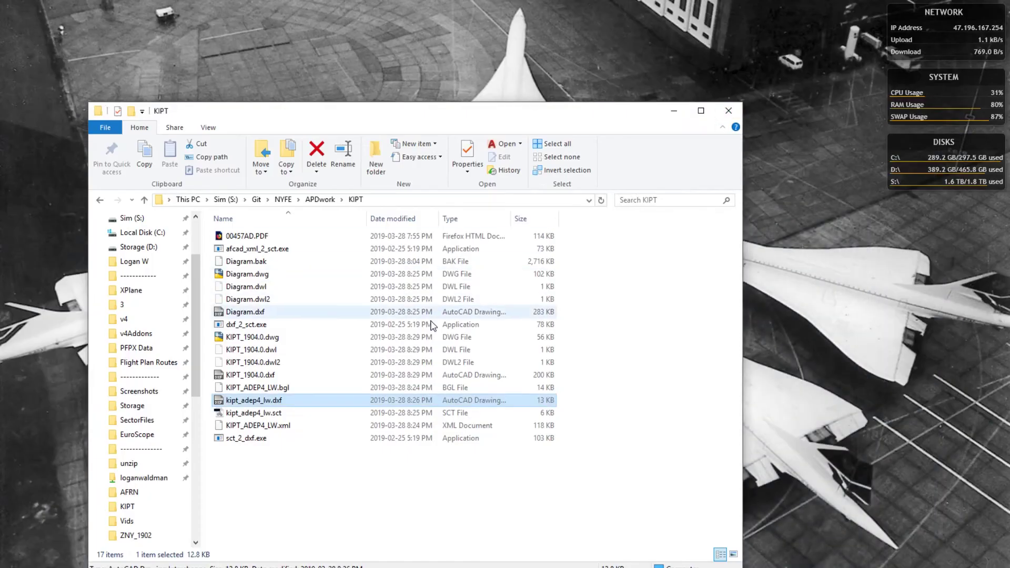
left_click_drag(338, 111, 379, 62)
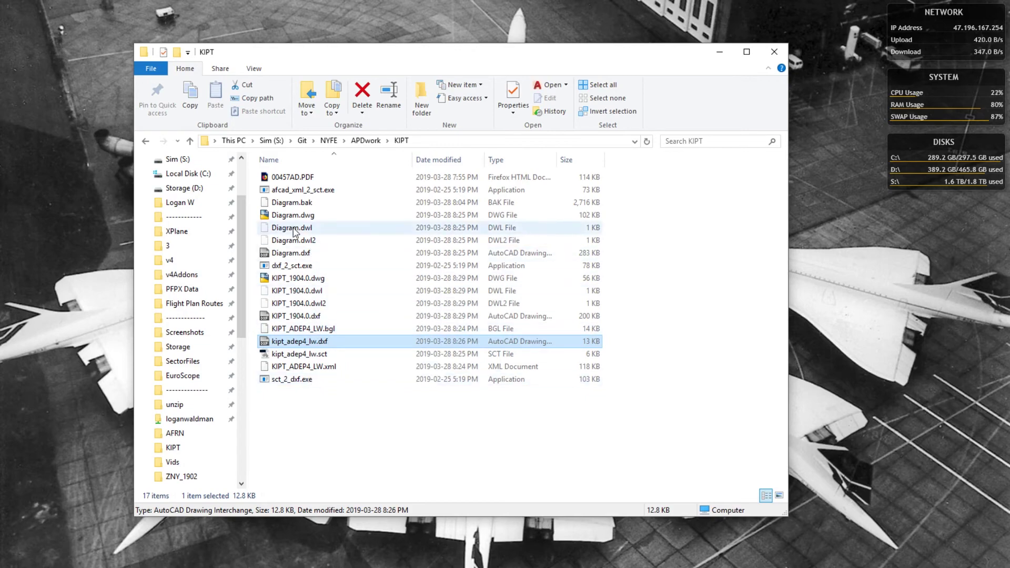
double_click(311, 265)
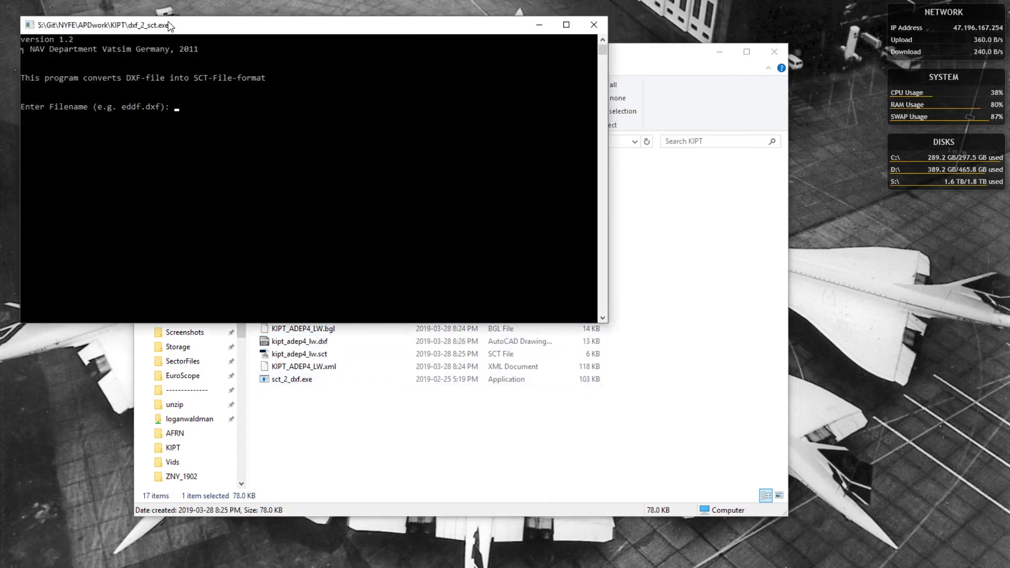
mouse_move(168, 27)
left_mouse_down()
mouse_move(158, 9)
mouse_move(178, 19)
left_mouse_up()
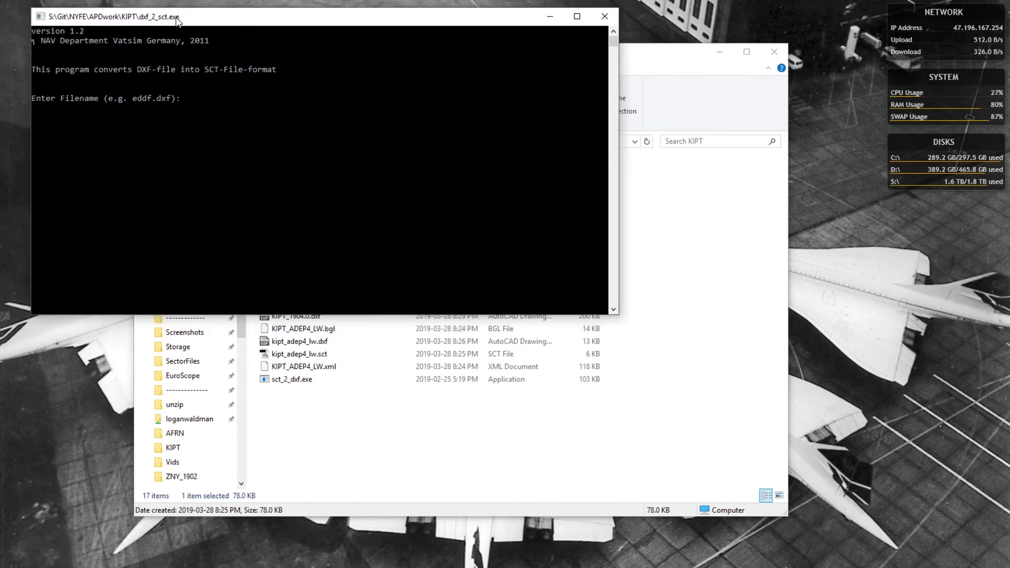
Convert KIPT_1904.0.DXF into SCT section files with the converter and close it
type("KIPT_1904.0.DXFG")
key("BackSpace")
key("Return")
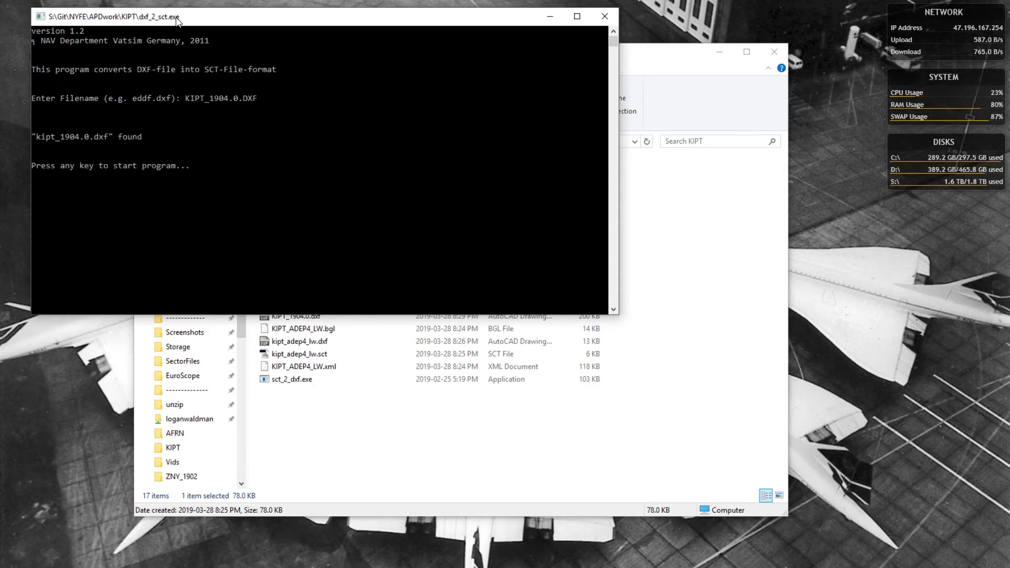
key("Return")
key("Return")
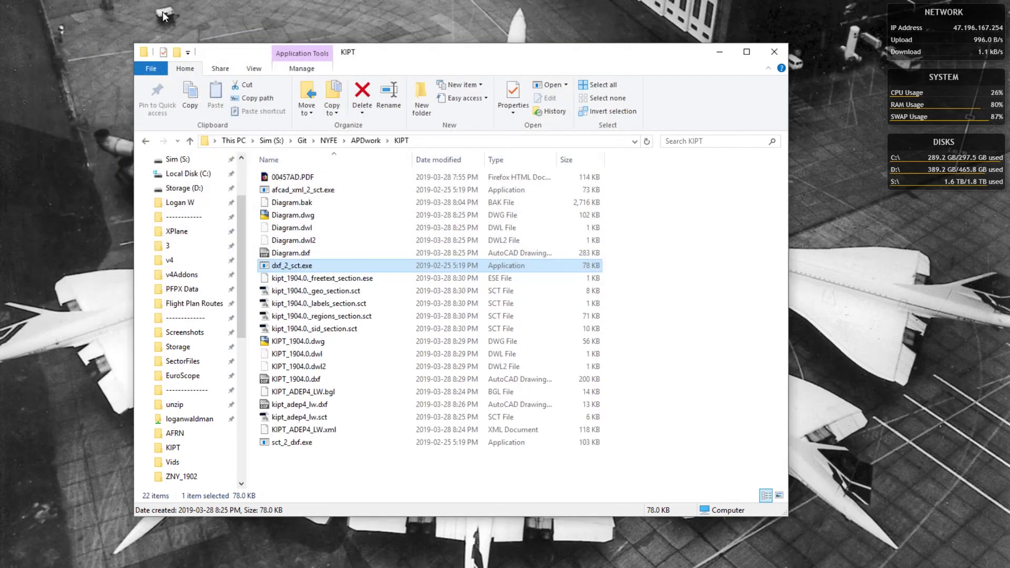
Open kipt_1904.0._regions_section.sct in Notepad++ and look through its region entries
left_click(361, 316)
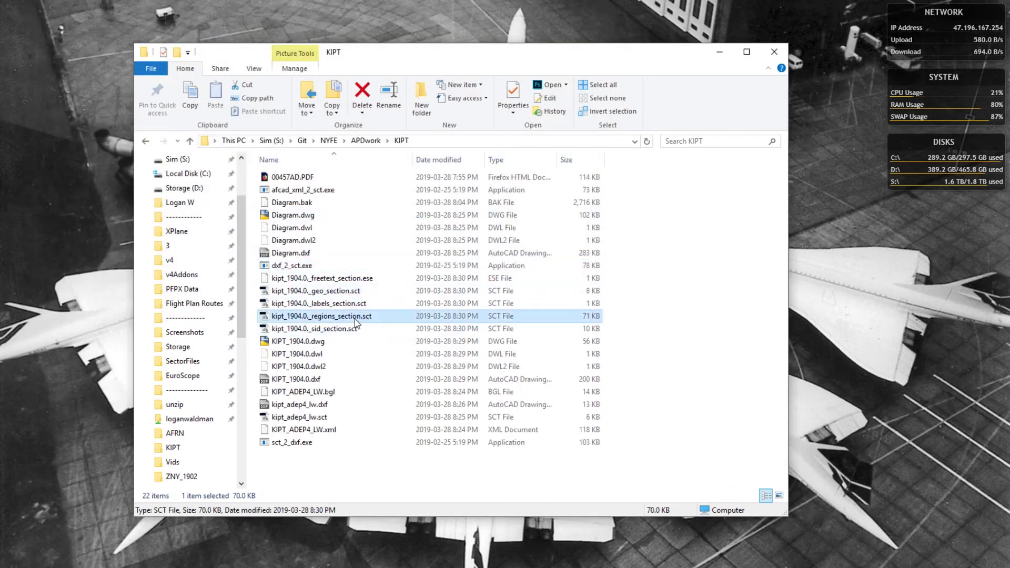
right_click(354, 319)
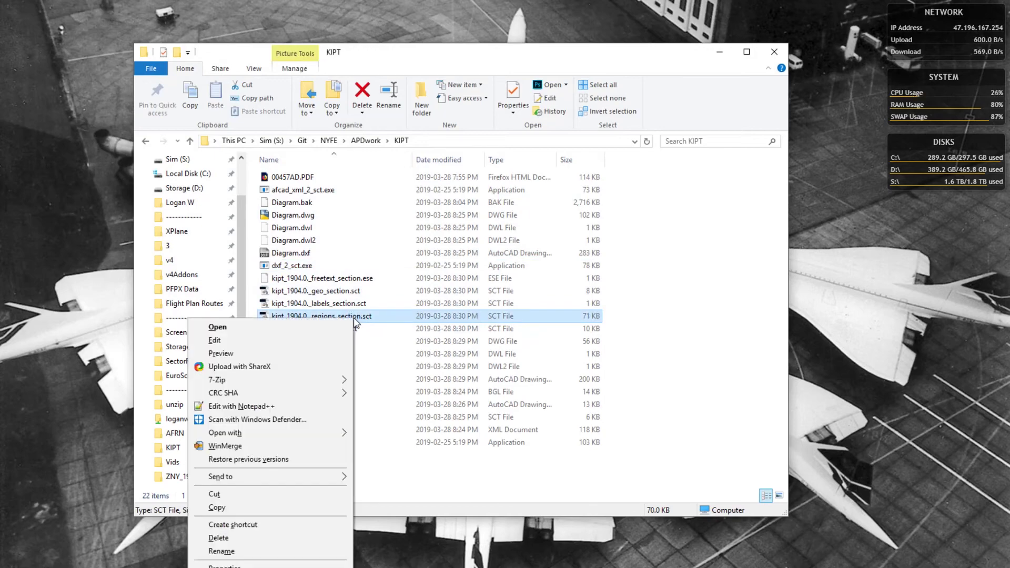
left_click(268, 406)
scroll(286, 156, "down", 5)
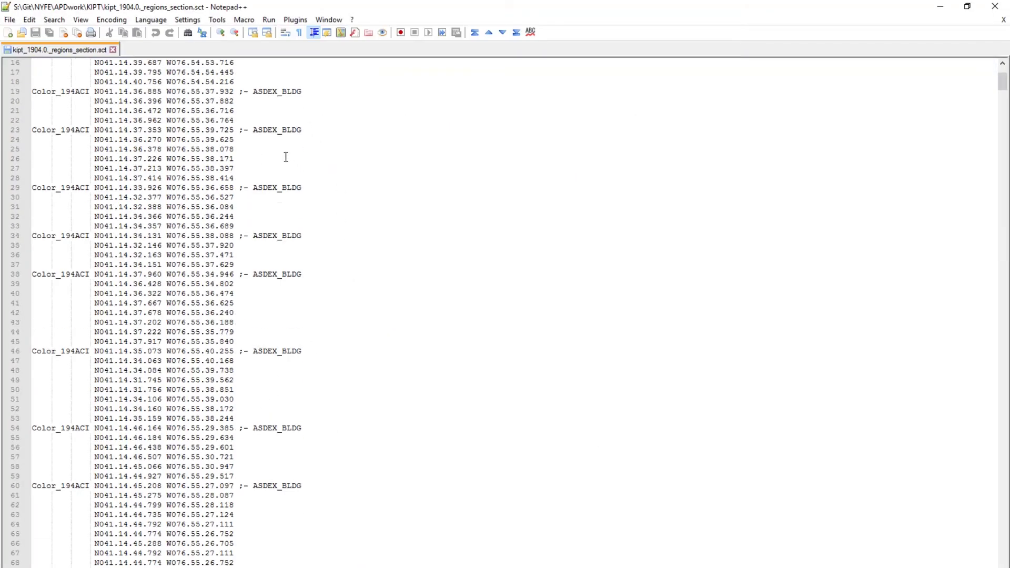
scroll(284, 156, "up", 5)
Compare the first region's Color_154ACI color name with the ASDEX_TWAY layer name in its comment
double_click(82, 73)
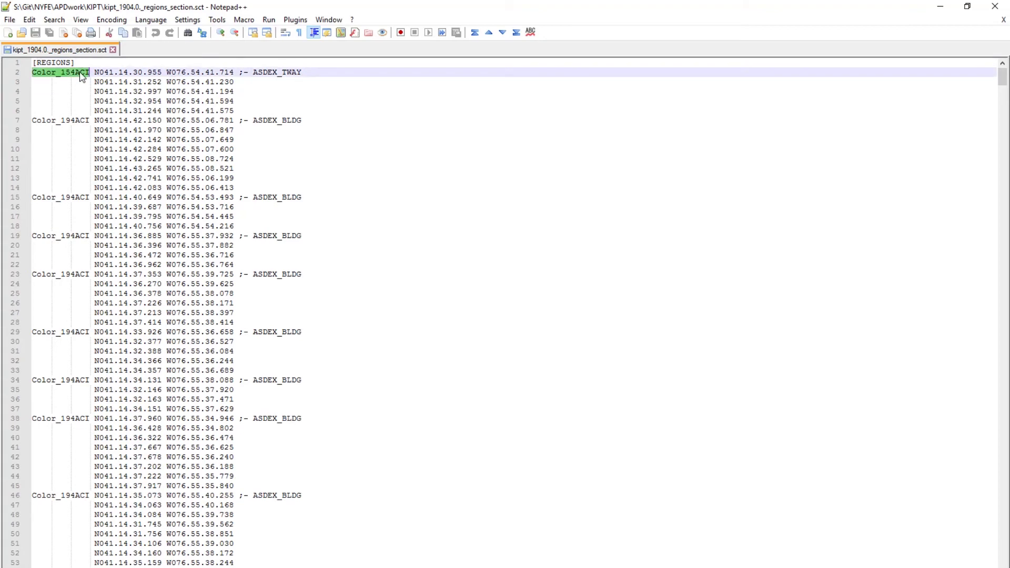
left_click(271, 70)
left_click_drag(254, 71, 314, 73)
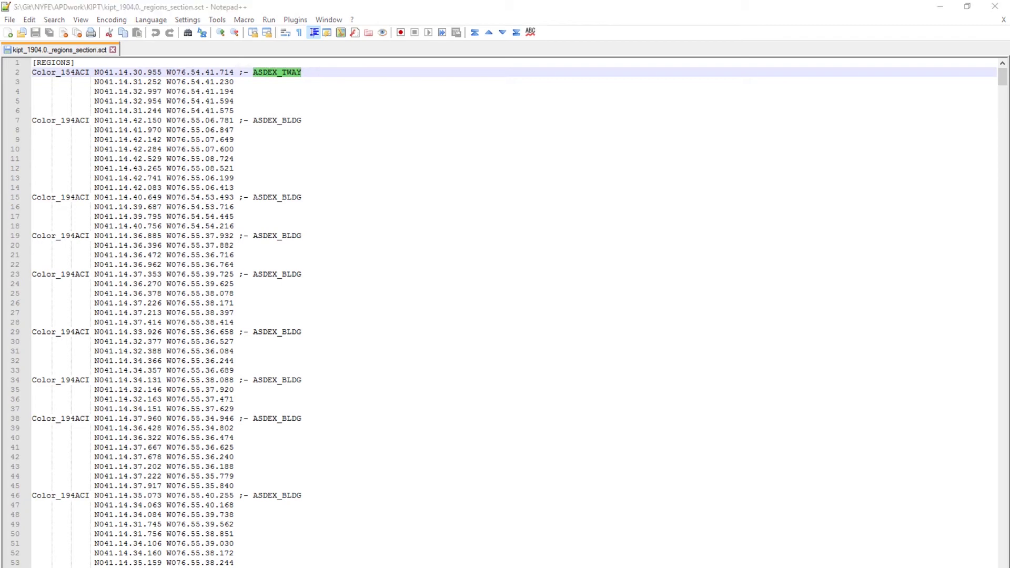
left_click(253, 21)
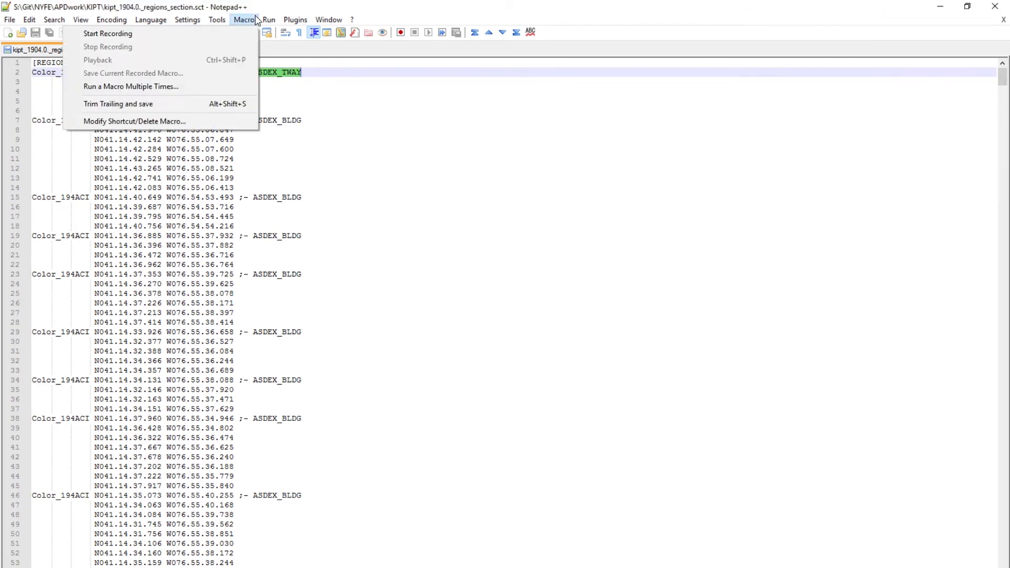
left_click(58, 73)
Replace all occurrences of Color_154ACI in the regions file with ASDEX_TWAY
double_click(58, 73)
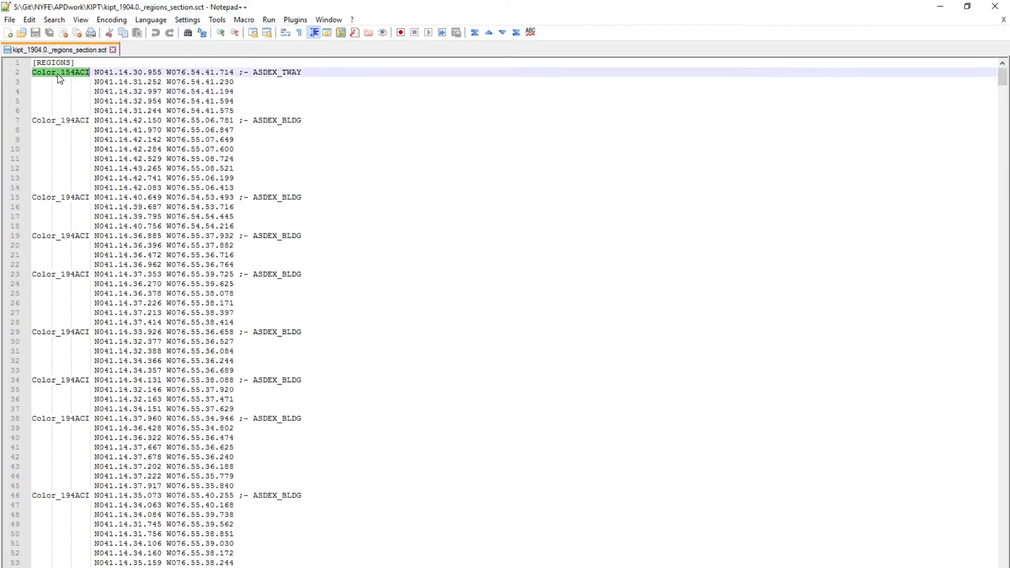
key("ctrl+f")
left_click(383, 234)
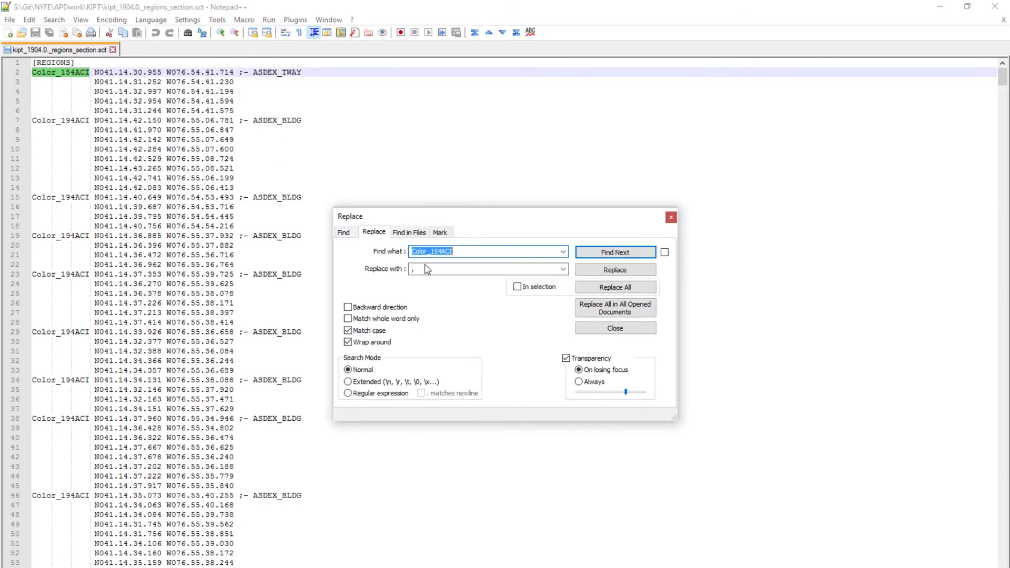
key("Tab")
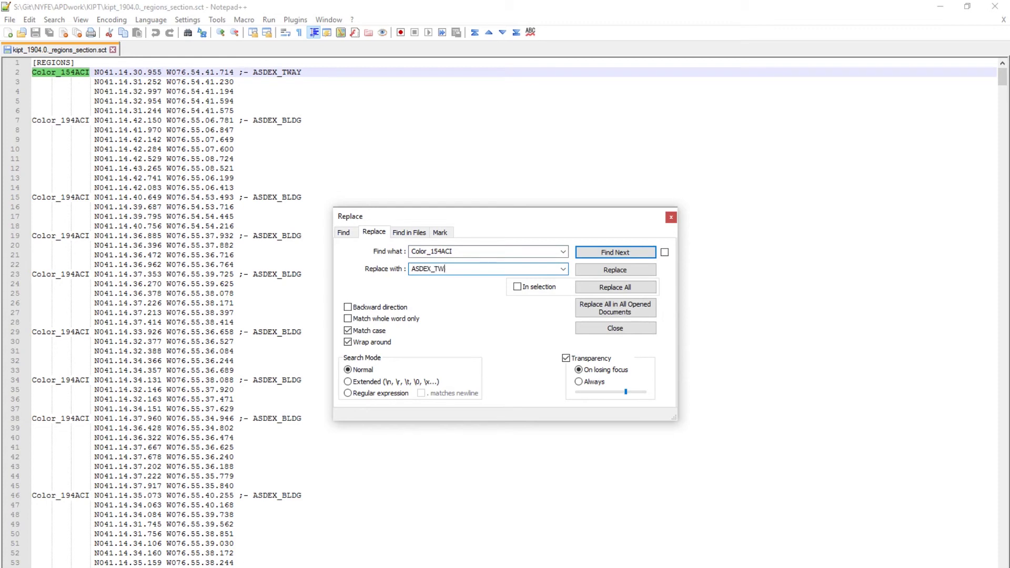
left_click(644, 287)
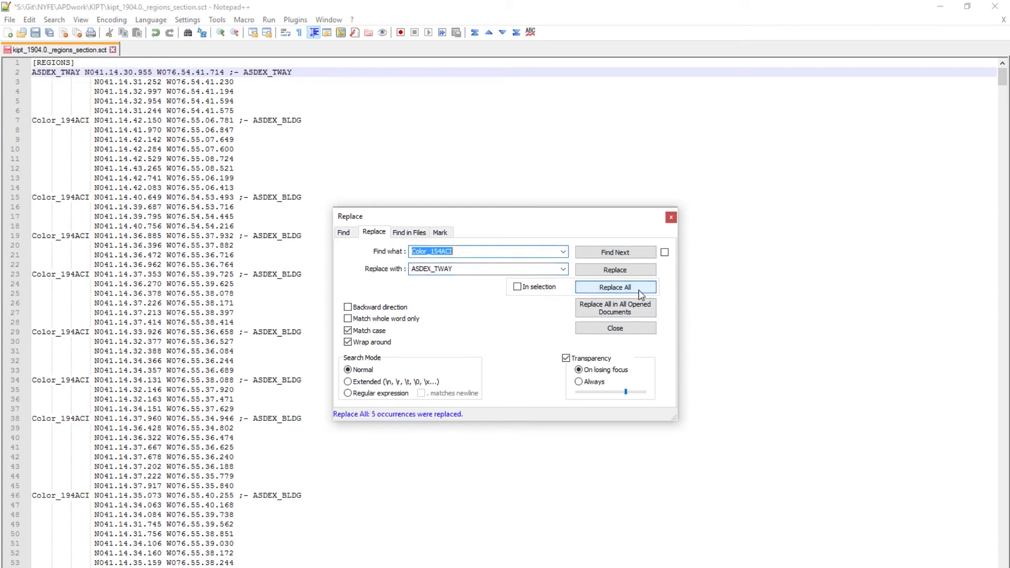
Replace all occurrences of Color_194ACI in the regions file with ASDEX_BLDG
double_click(45, 120)
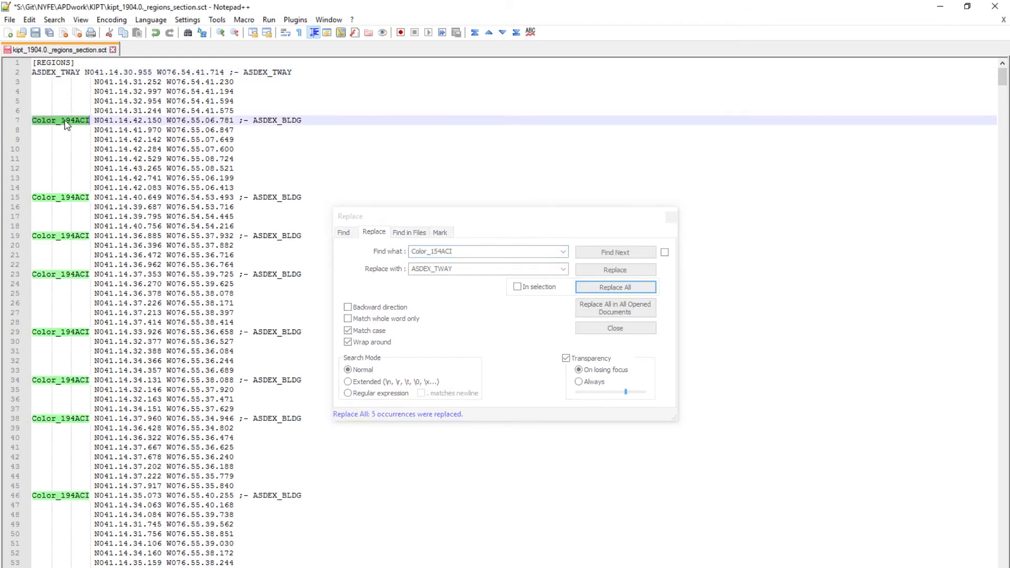
key("ctrl+f")
key("ctrl+h")
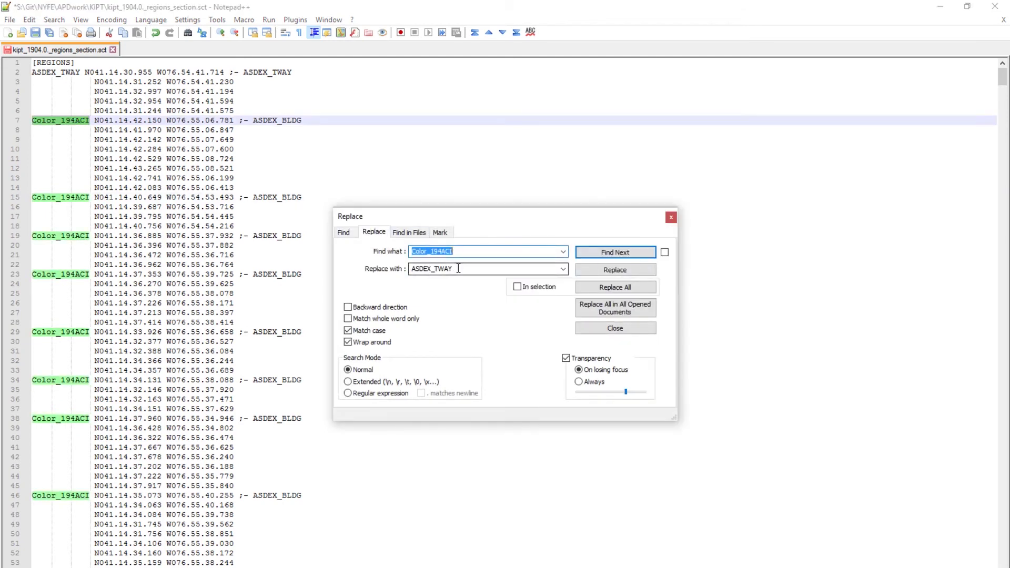
left_click(458, 268)
key("BackSpace")
key("BackSpace")
key("BackSpace")
key("BackSpace")
type("BLDG")
left_click(614, 287)
Search the regions file for the next remaining Color_ name
left_click(344, 231)
left_click(476, 254)
key("BackSpace")
key("BackSpace")
key("BackSpace")
key("BackSpace")
key("BackSpace")
key("BackSpace")
left_click(593, 255)
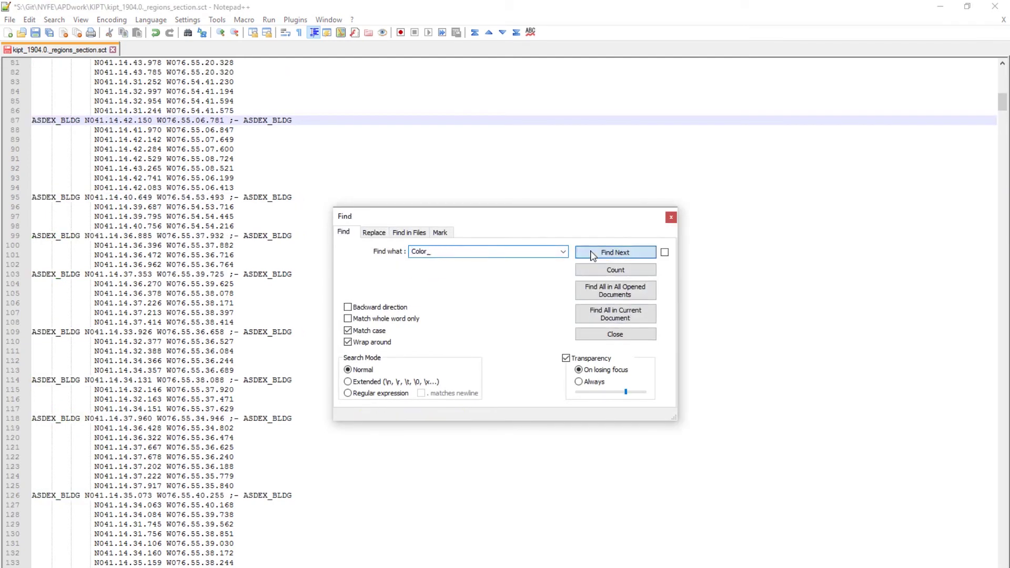
Replace all occurrences of Color_250ACI in the regions file with ASDEX_RWAY
triple_click(59, 324)
double_click(59, 323)
key("ctrl+h")
left_click(462, 269)
key("BackSpace")
key("BackSpace")
key("BackSpace")
key("BackSpace")
type("RWAY")
key("Return")
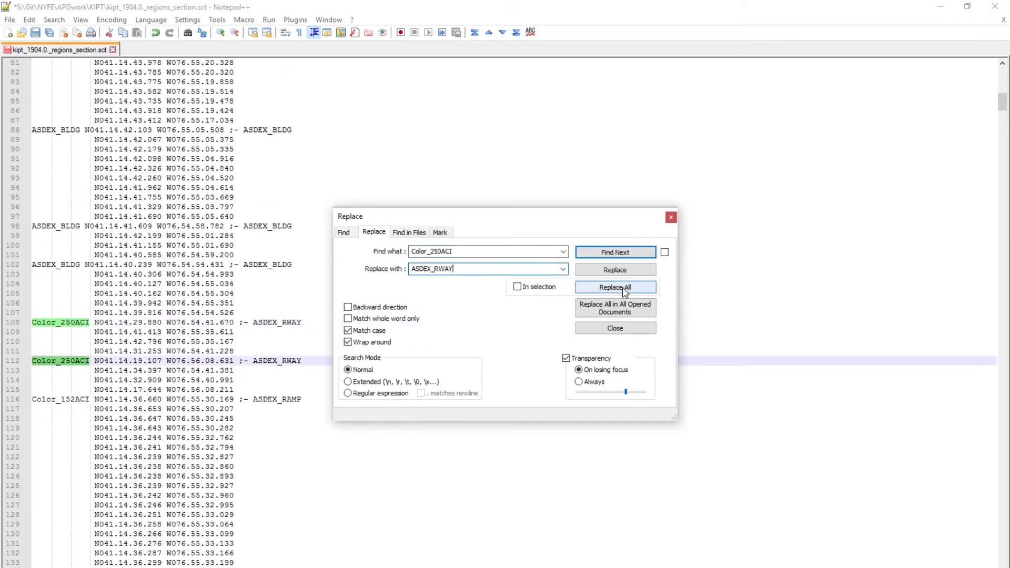
left_click(614, 287)
Replace all occurrences of Color_152ACI in the regions file with ASDEX_RAMP
double_click(59, 400)
key("ctrl+f")
key("ctrl+h")
left_click(457, 268)
key("BackSpace")
type("MP")
left_click(580, 284)
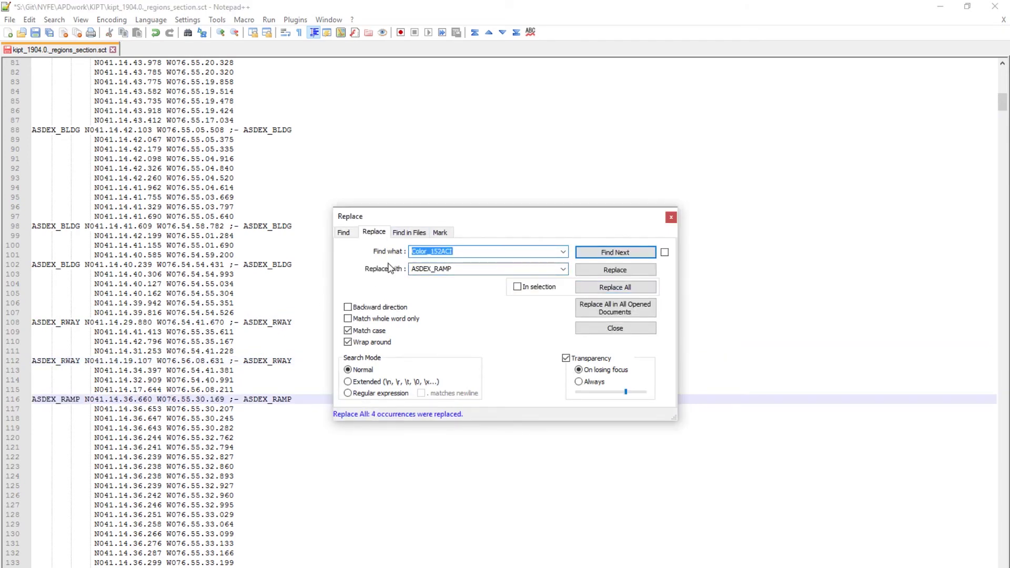
Search the regions file for any leftover Color_ names and look through the renamed region entries
key("ctrl+f")
left_click(457, 254)
key("BackSpace")
key("Return")
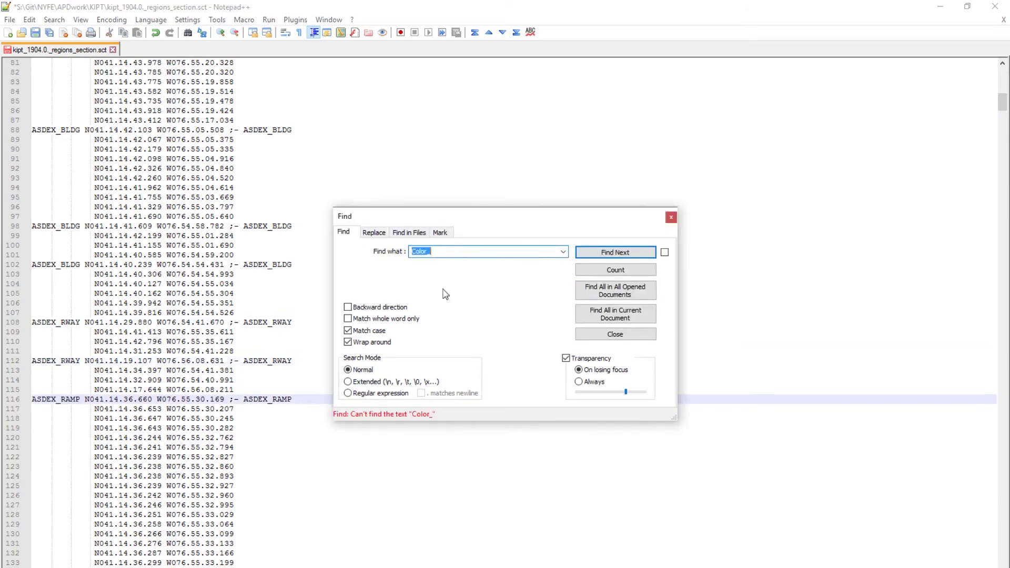
left_click(671, 217)
scroll(505, 269, "up", 20)
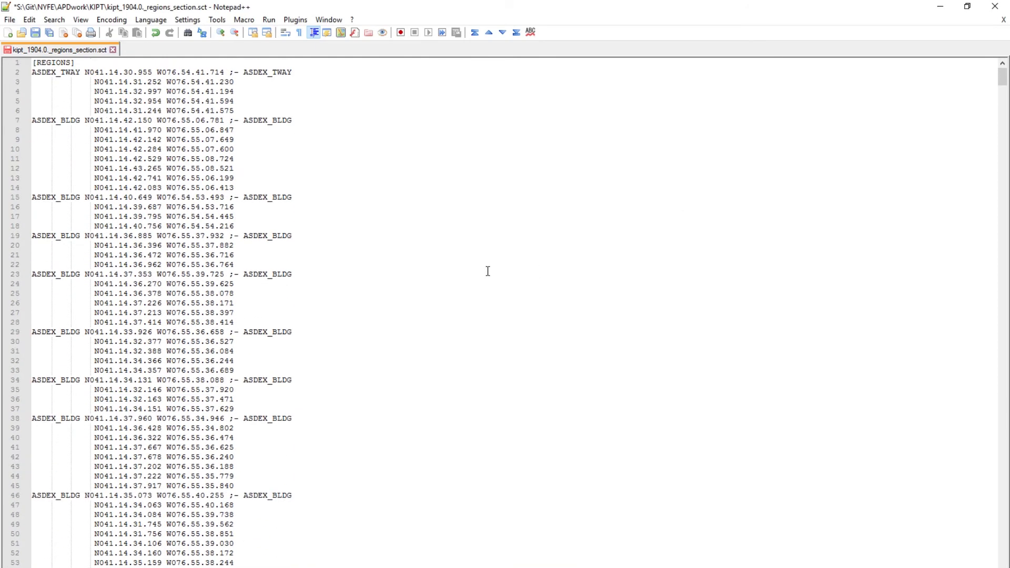
scroll(487, 271, "down", 20)
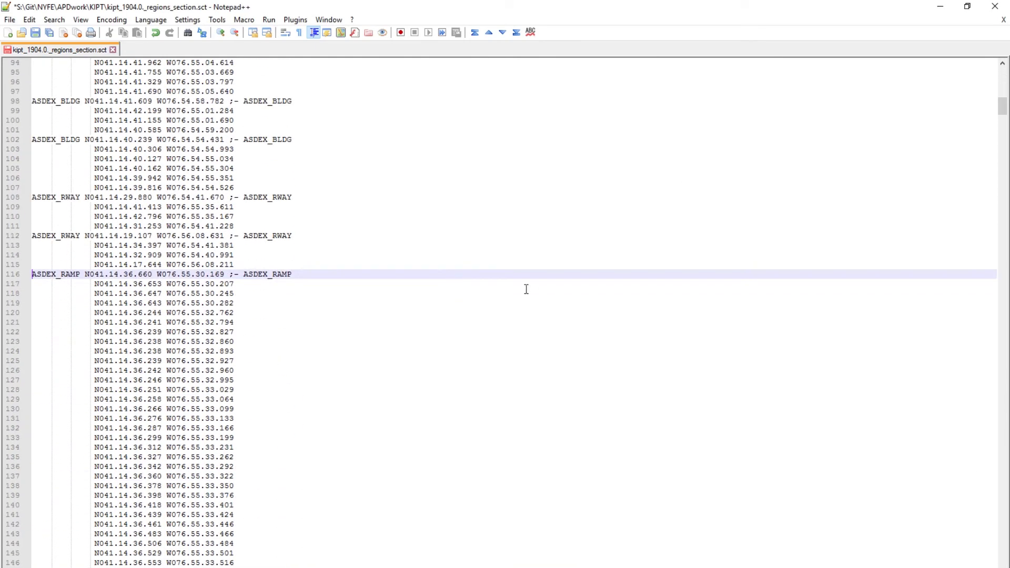
left_click(1005, 127)
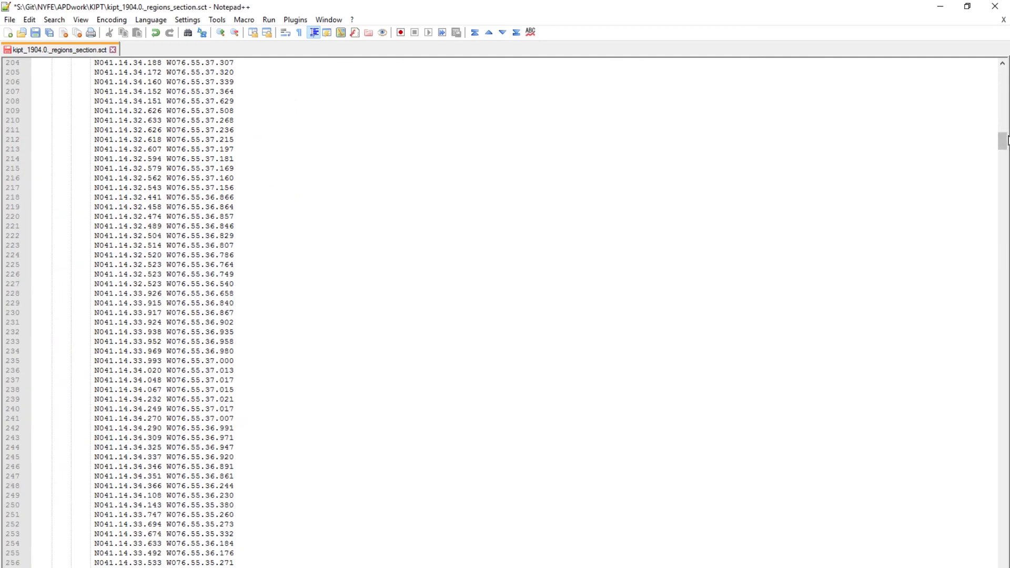
left_click_drag(1006, 139, 1001, 90)
scroll(294, 489, "up", 6)
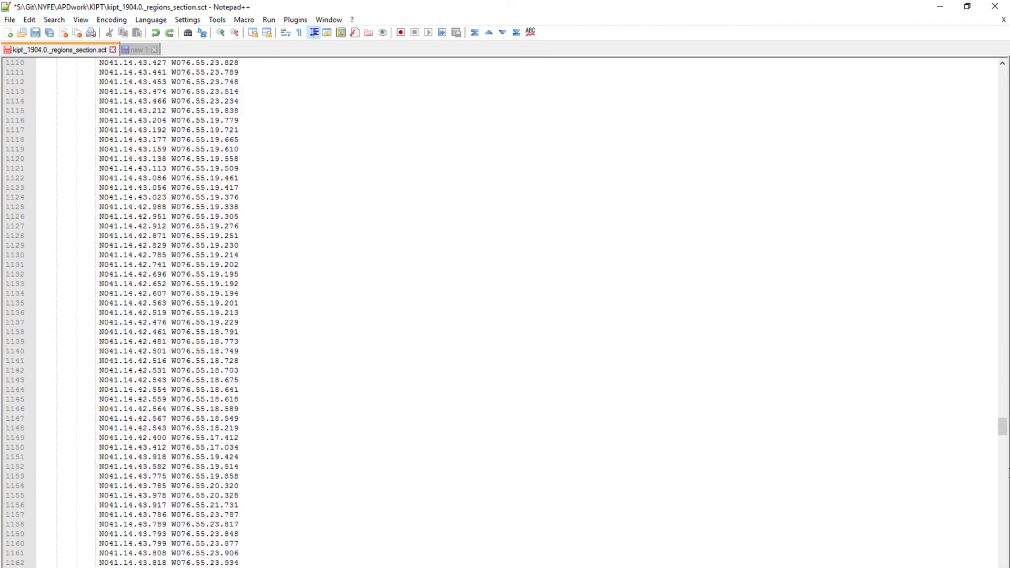
left_click_drag(1005, 424, 926, 63)
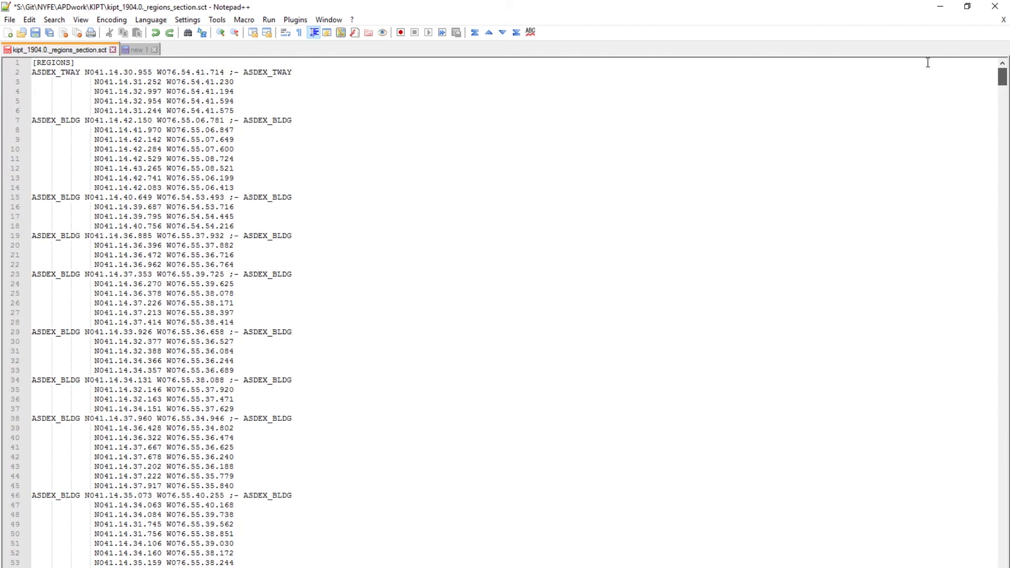
Review the layer order listed in the new 1 document: TWAYS, RAMP, RUNWAY and BLDG
left_click(135, 50)
left_click(48, 64)
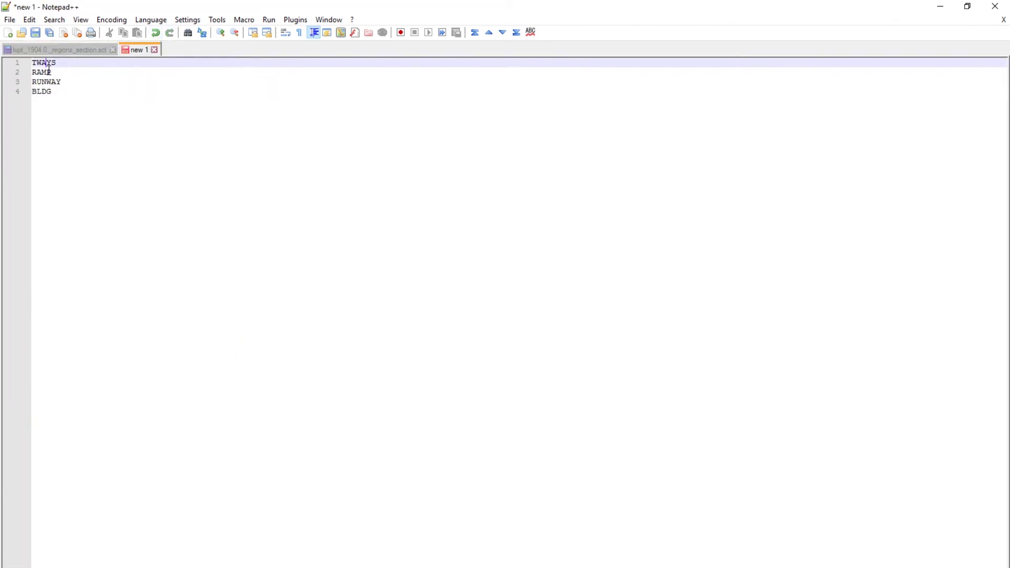
left_click_drag(45, 66, 52, 101)
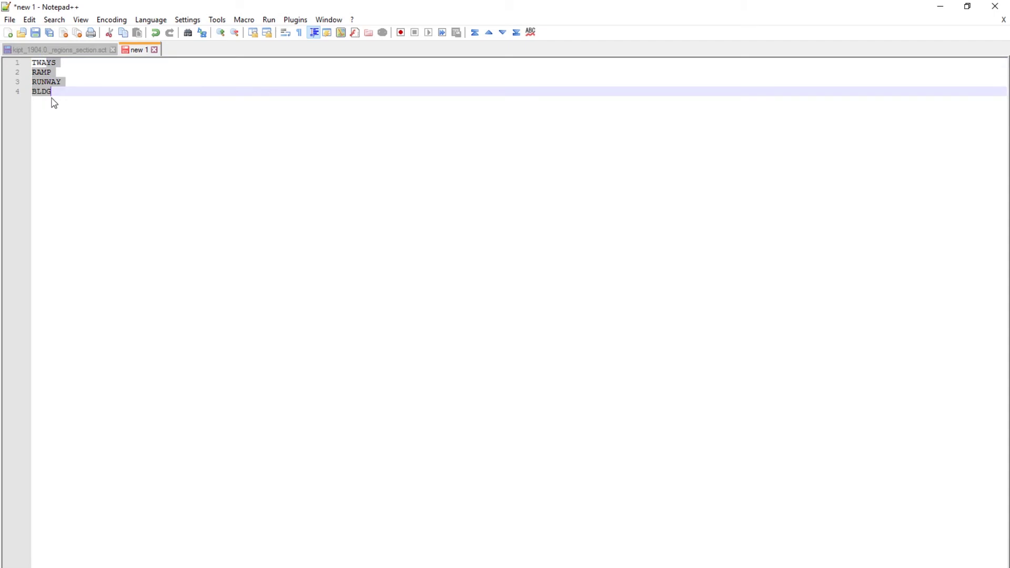
left_click(52, 102)
left_click(44, 66)
left_click(43, 73)
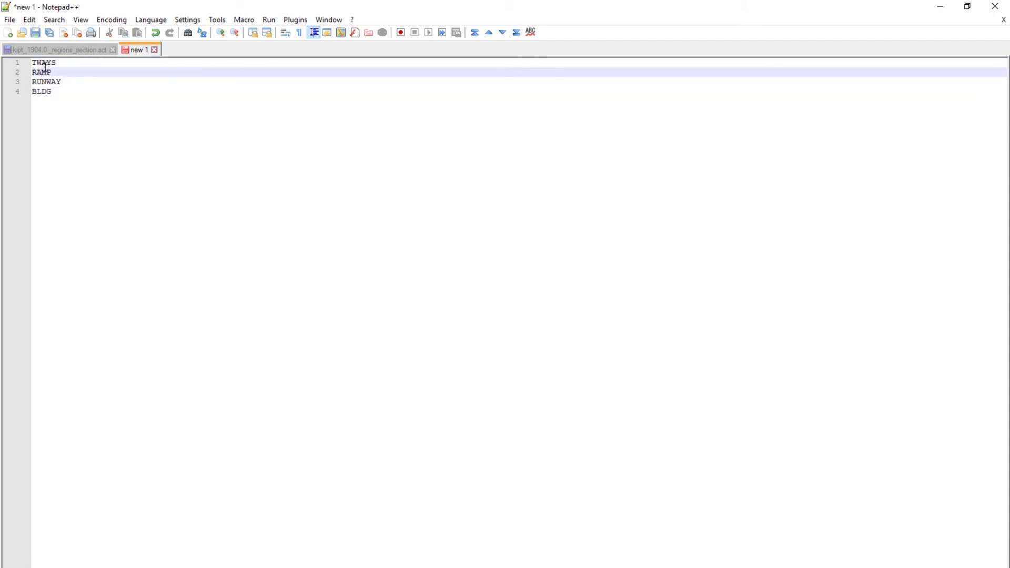
left_click(43, 82)
left_click(43, 92)
left_click(43, 82)
left_click(42, 92)
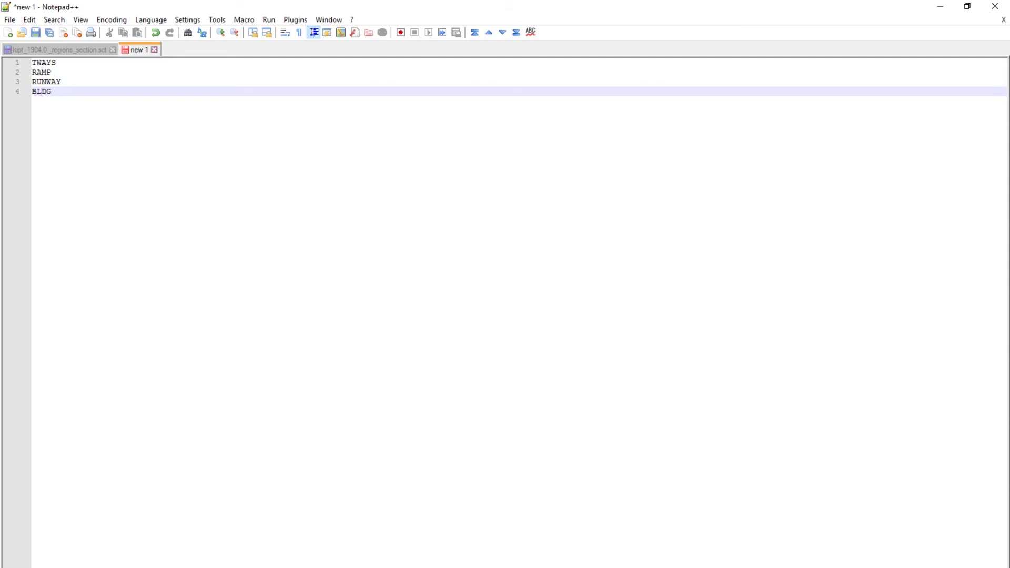
key("alt+Tab")
left_click(64, 125)
double_click(39, 91)
double_click(46, 82)
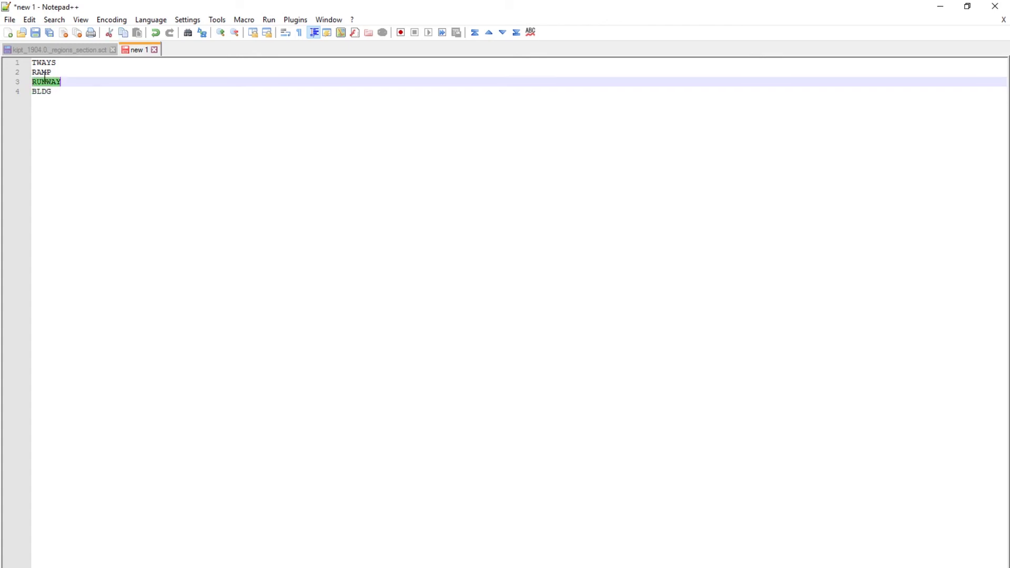
double_click(42, 72)
left_click(46, 63)
double_click(46, 63)
left_click(73, 115)
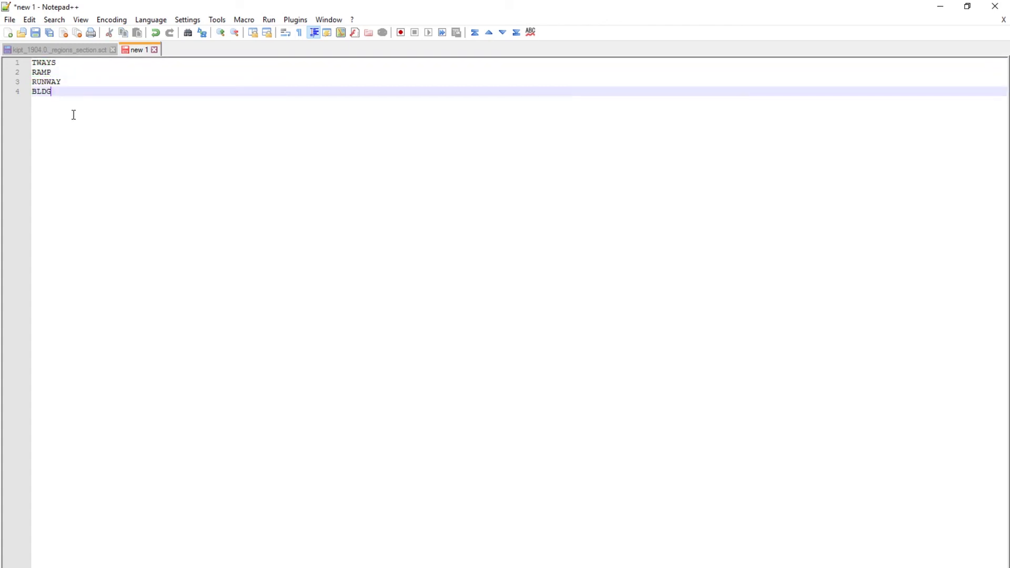
key("alt+Tab")
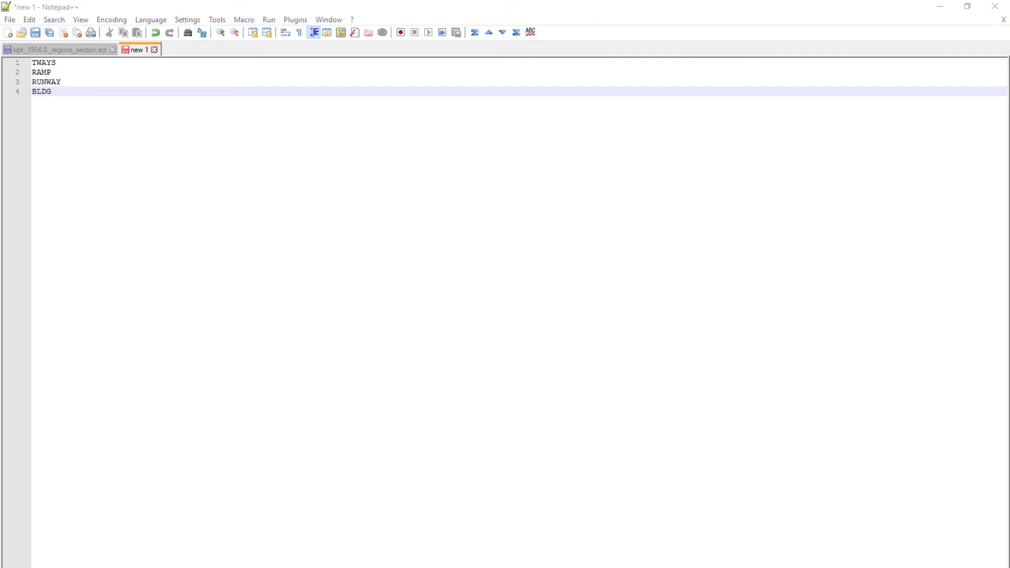
Move the first ASDEX_TWAY region from the regions file into a new document for taxiways
left_click(66, 53)
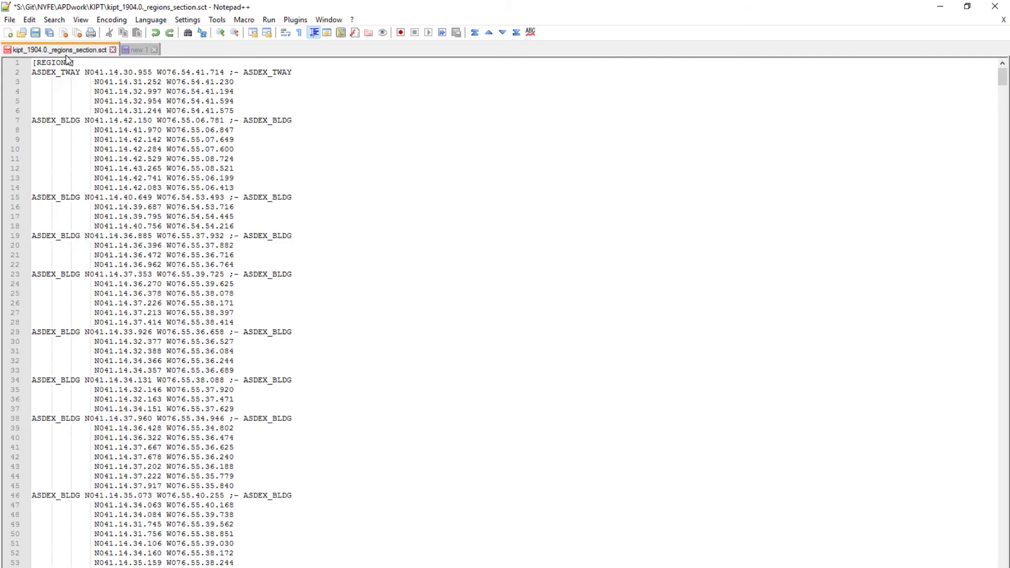
left_click_drag(242, 113, 5, 79)
key("ctrl+c")
key("ctrl+n")
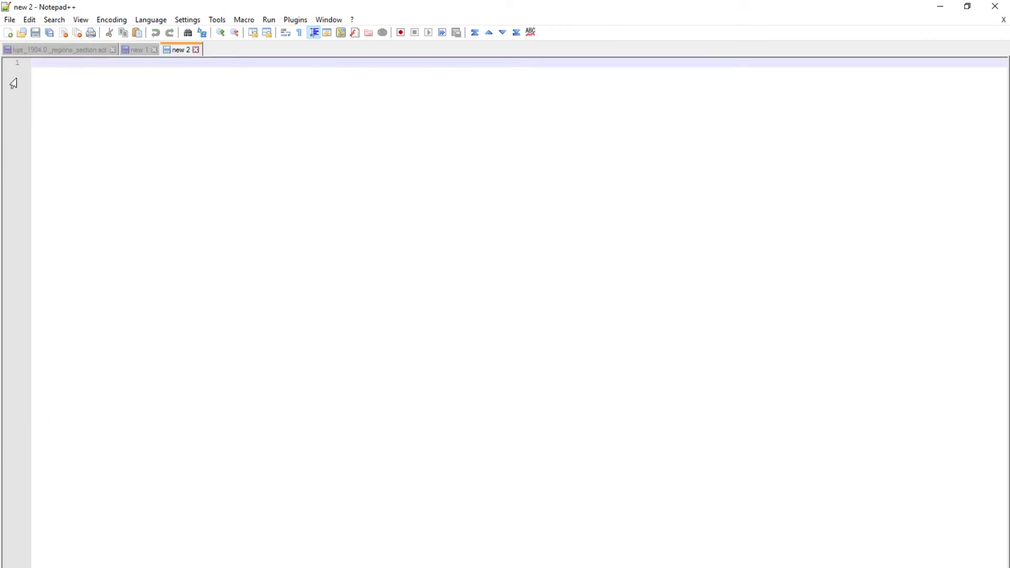
key("ctrl+v")
key("ctrl+Tab")
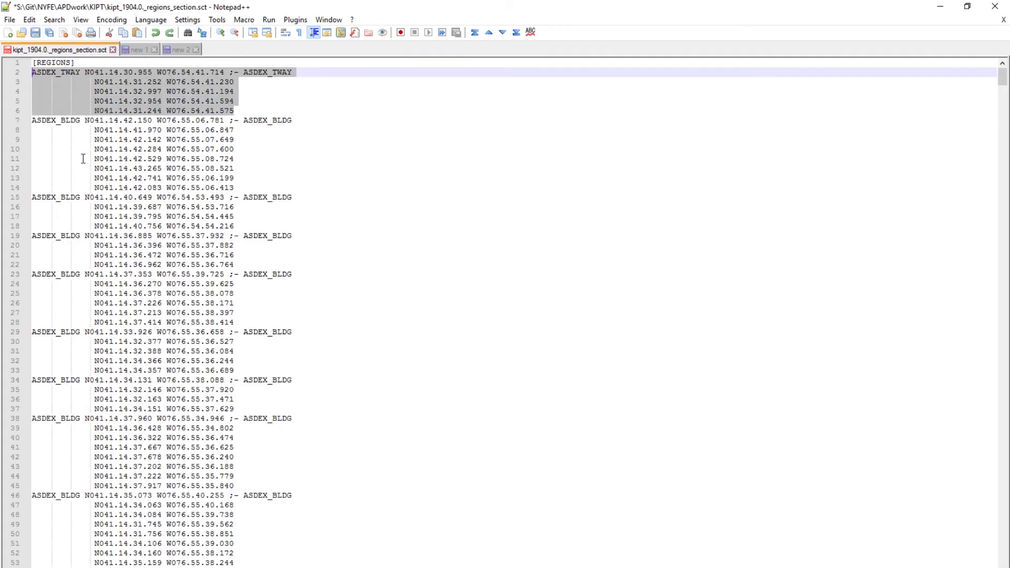
left_click_drag(234, 188, 34, 122)
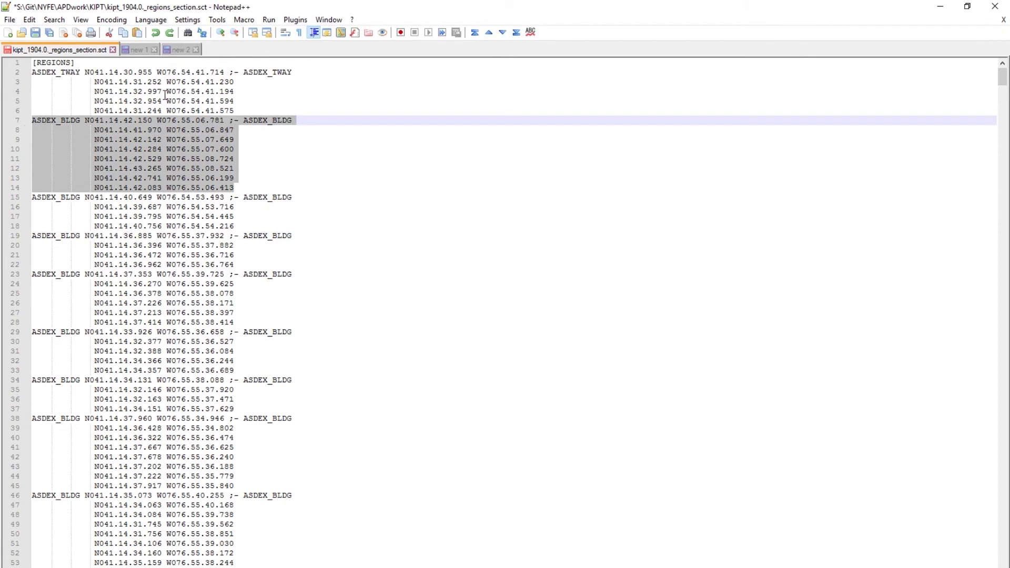
key("Delete")
key("BackSpace")
left_click_drag(234, 110, 21, 73)
key("ctrl+c")
key("Delete")
left_click(177, 50)
key("ctrl+v")
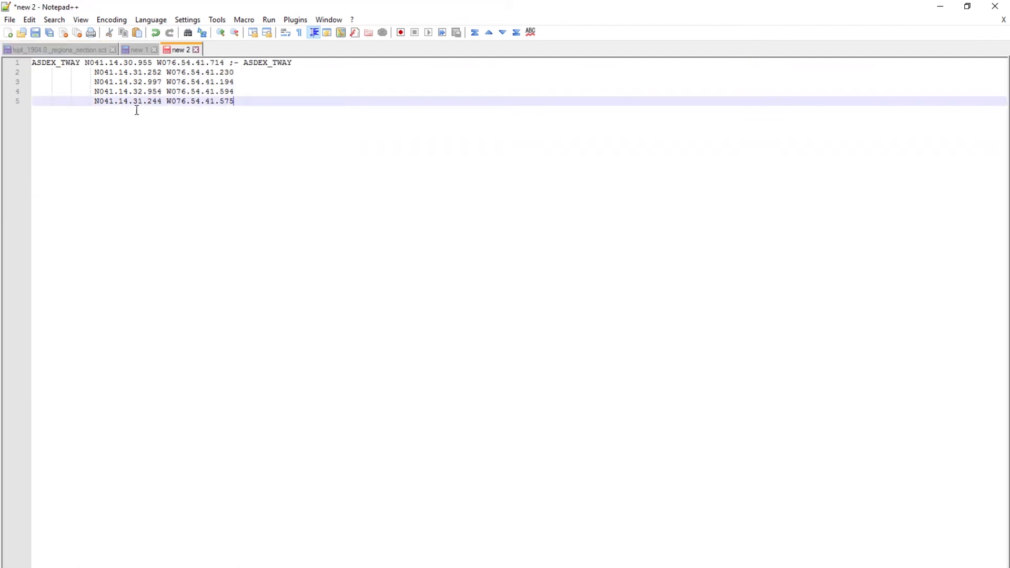
Move the block of ASDEX_BLDG regions from the regions file into a separate new document
left_click(134, 51)
left_click(169, 50)
key("ctrl+n")
left_click(138, 50)
left_click(61, 51)
left_click(33, 82)
scroll(236, 308, "down", 10)
left_click(237, 310, "shift")
key("ctrl+x")
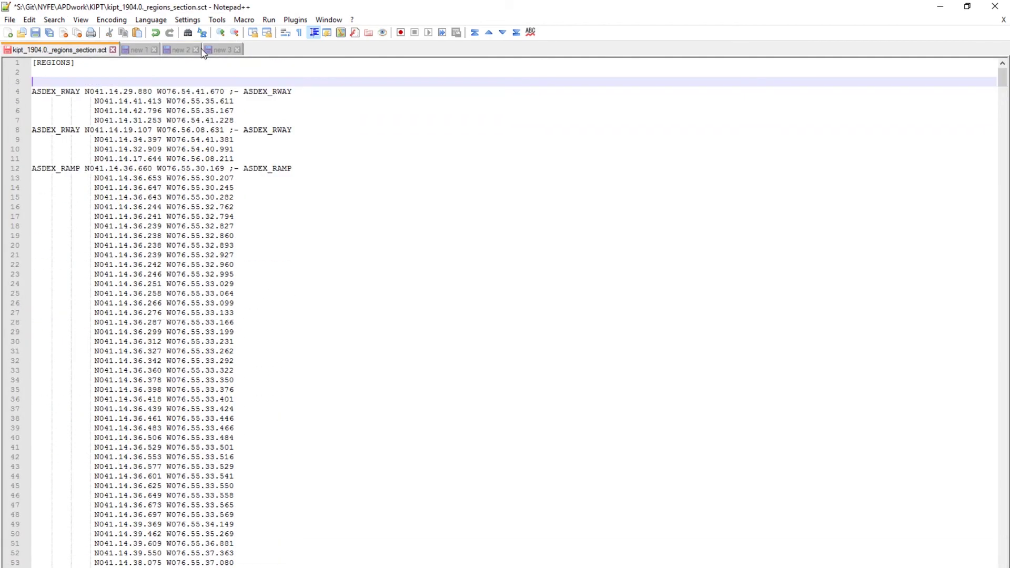
left_click(221, 51)
key("ctrl+v")
Move both ASDEX_RWAY regions from the regions file into another new document
left_click(60, 51)
left_click_drag(32, 92, 234, 159)
key("ctrl+x")
key("ctrl+n")
key("ctrl+v")
Move the first ASDEX_RAMP block from the regions file into a new document for ramps
left_click(68, 50)
scroll(216, 203, "down", 20)
key("ctrl+n")
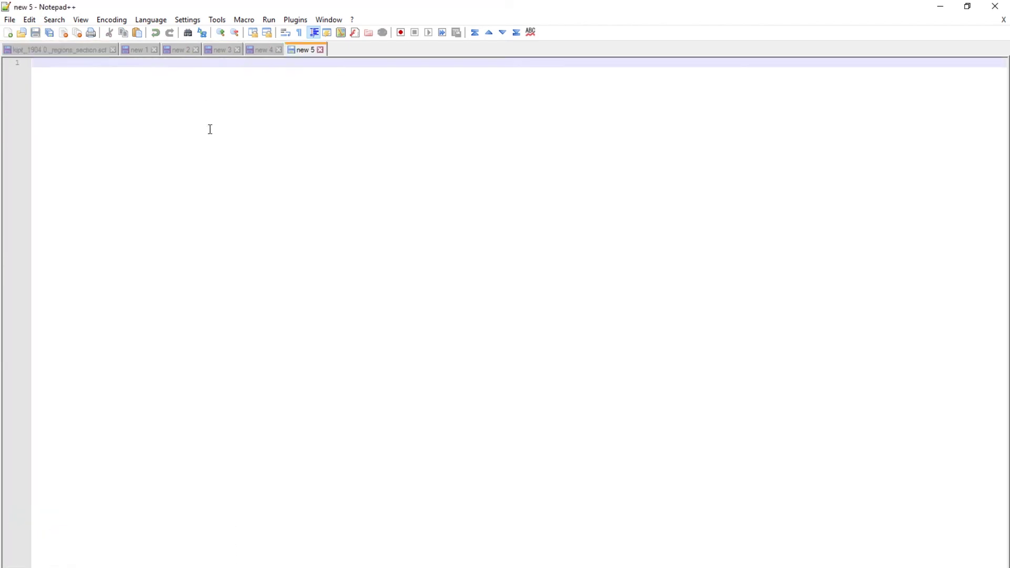
key("ctrl+v")
Cut the next block out of the regions file and place that file after new 1 in the document order
left_click(139, 50)
left_click(176, 51)
left_click(61, 51)
scroll(113, 198, "down", 20)
left_click(32, 265, "shift")
key("ctrl+x")
left_click(140, 50)
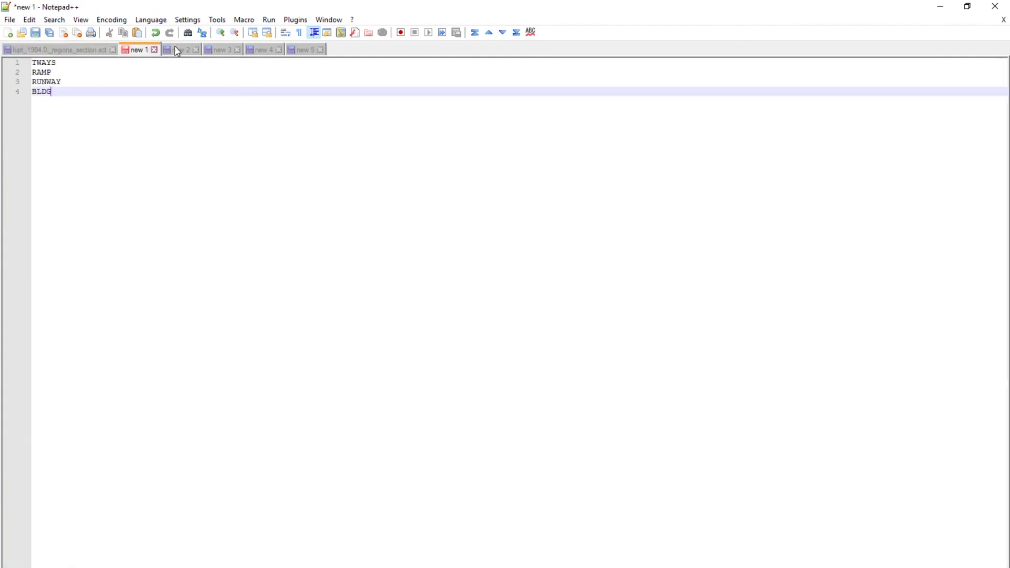
left_click(89, 51)
left_click_drag(40, 50, 126, 51)
Move the next ramp block from the regions file into the new 5 document
scroll(183, 310, "down", 20)
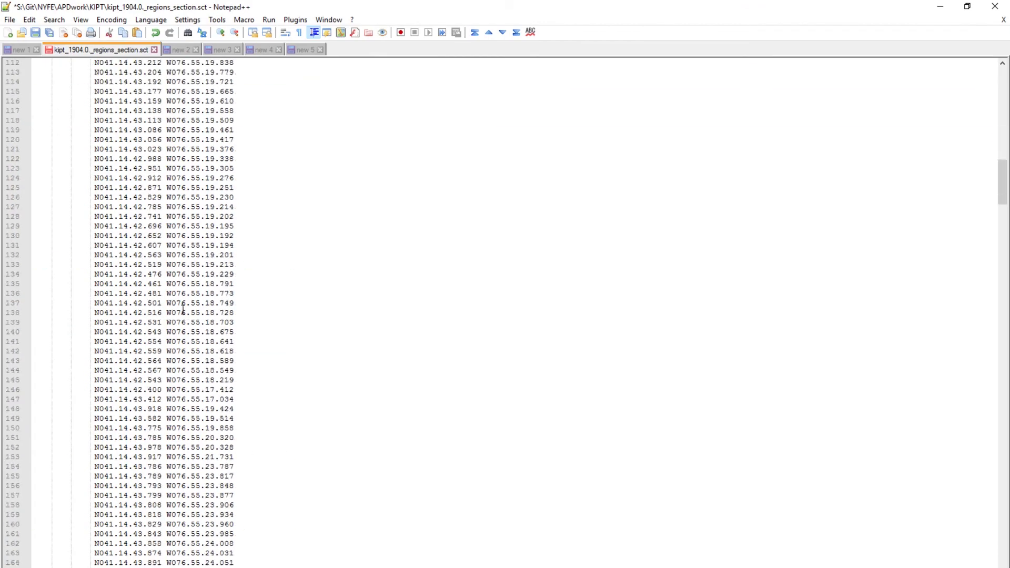
scroll(183, 309, "down", 20)
left_click(33, 332, "shift")
key("ctrl+x")
left_click(305, 50)
key("ctrl+v")
Move the next taxiway block from the regions file to the start of the new 2 document
left_click(100, 50)
left_click(32, 82)
scroll(128, 183, "down", 20)
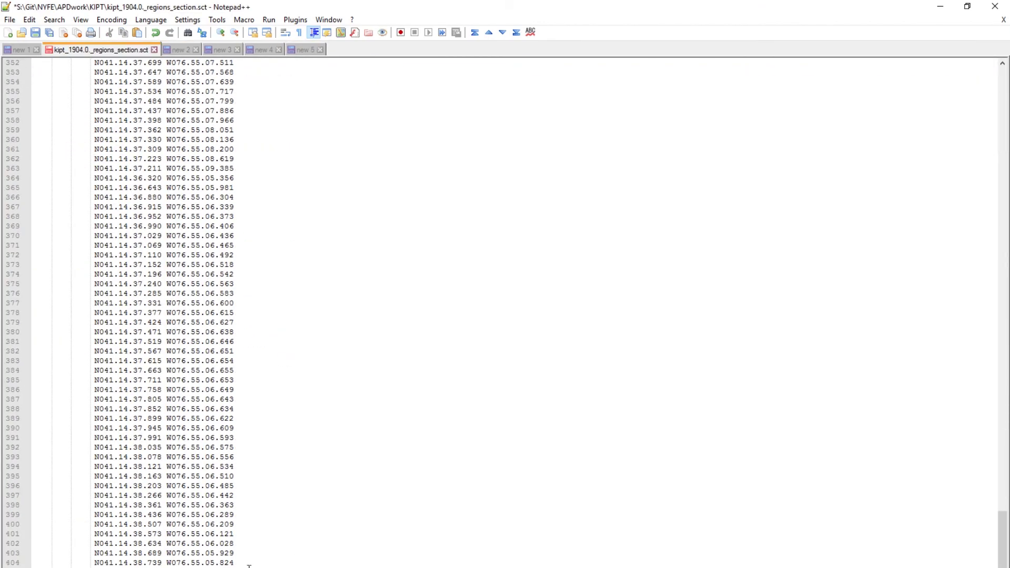
left_click(248, 567, "shift")
key("ctrl+x")
left_click(180, 50)
left_click(32, 62, "shift")
key("ctrl+v")
Create a new document for the combined regions and head it [REGIONS]
left_click(67, 50)
key("ctrl+n")
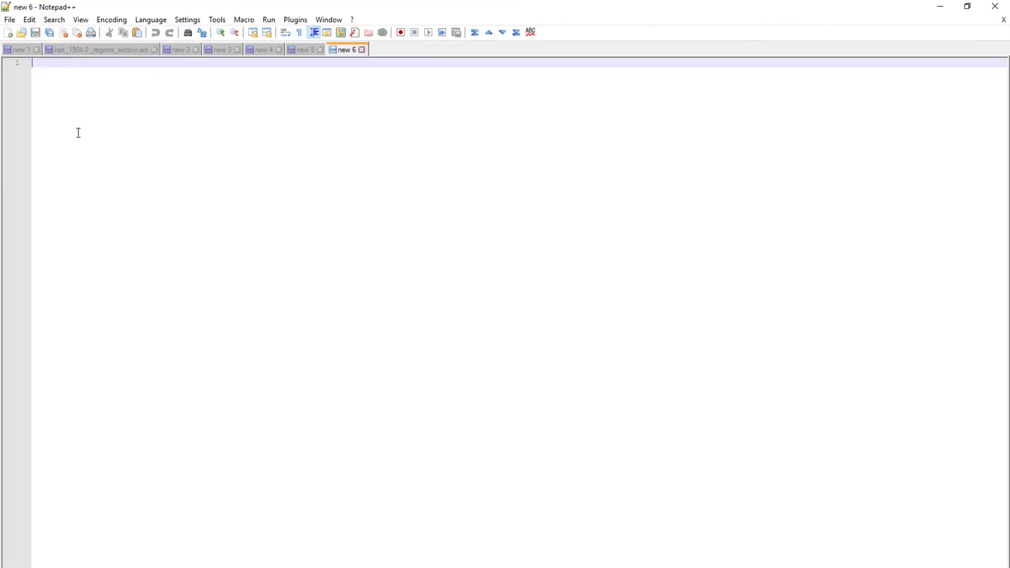
type("[REGIONS]")
left_click(72, 51)
left_click(347, 50)
Add the comment "; - Taxiways" below the [REGIONS] heading and paste all taxiway regions from new 2 under it
left_click(181, 50)
key("ctrl+a")
left_click(347, 50)
key("Return")
type("; - Taxiways")
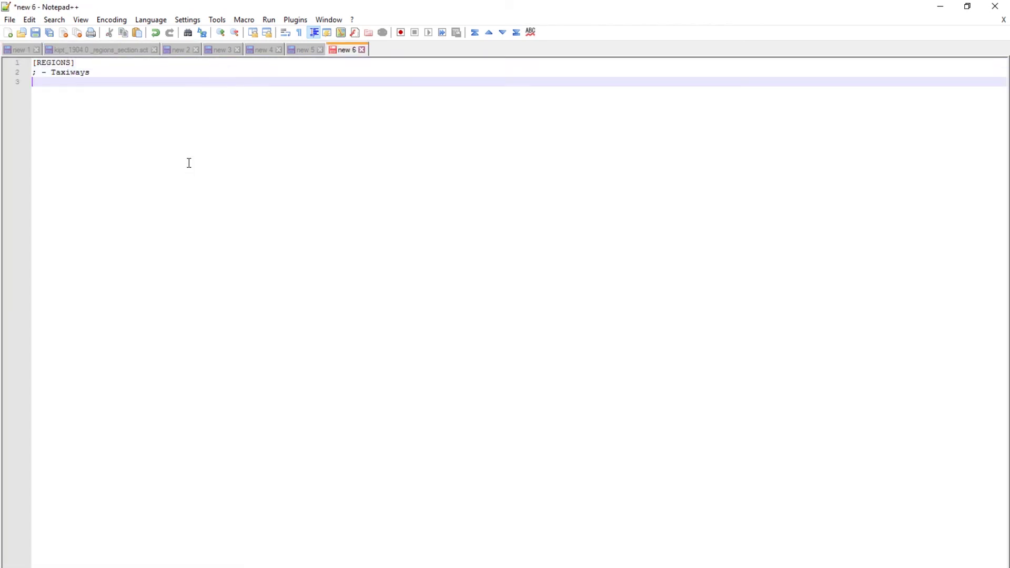
key("ctrl+v")
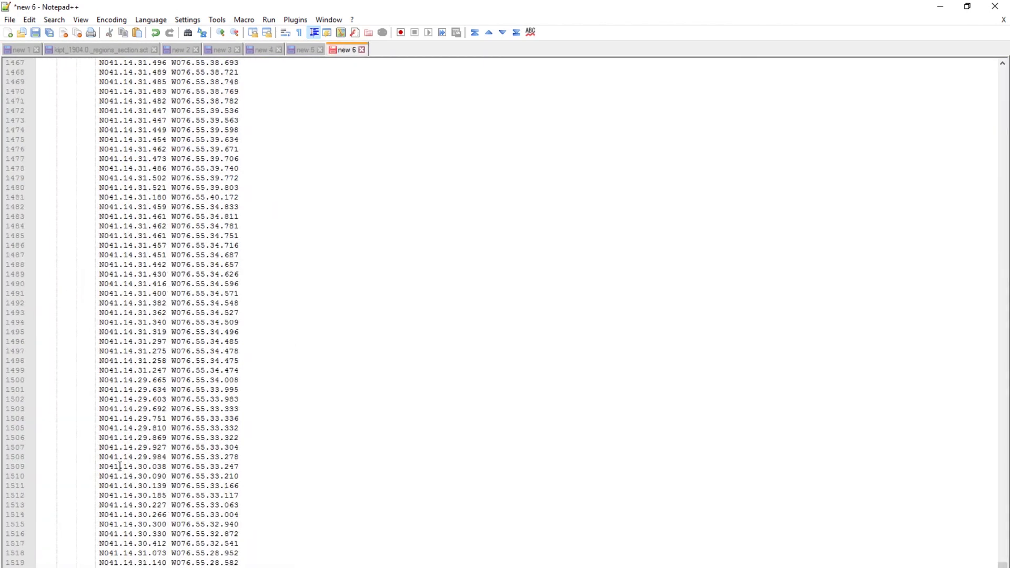
Check the combined regions document and select everything from the "; - Taxiways" comment to the end
key("Down")
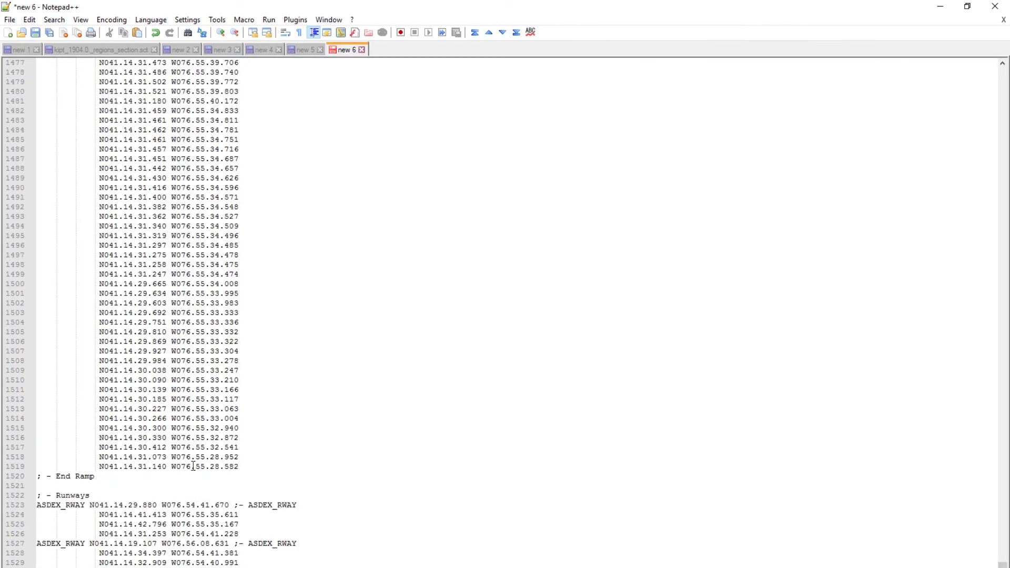
scroll(601, 467, "down", 1)
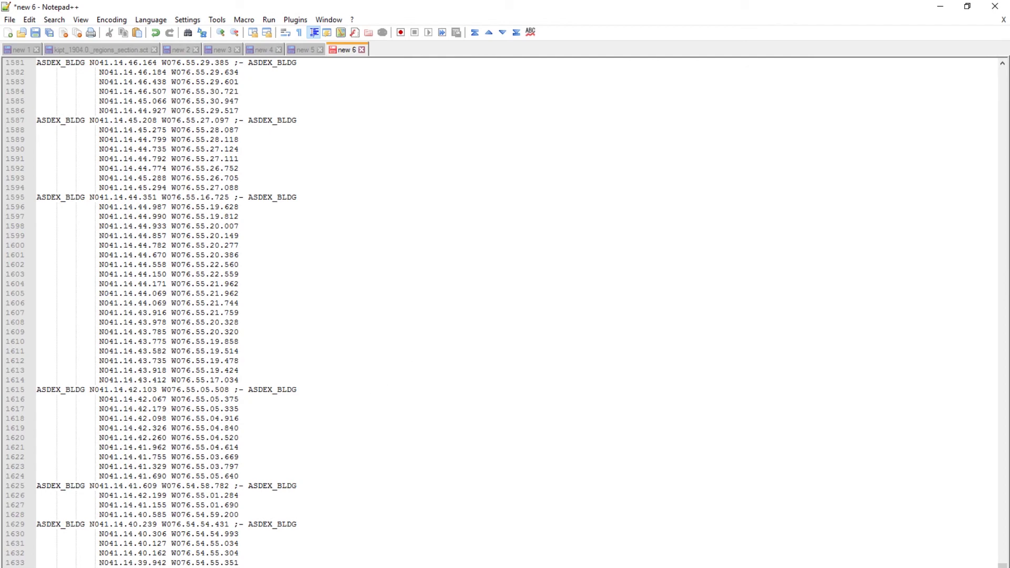
left_click_drag(1002, 563, 970, 66)
left_click(33, 72)
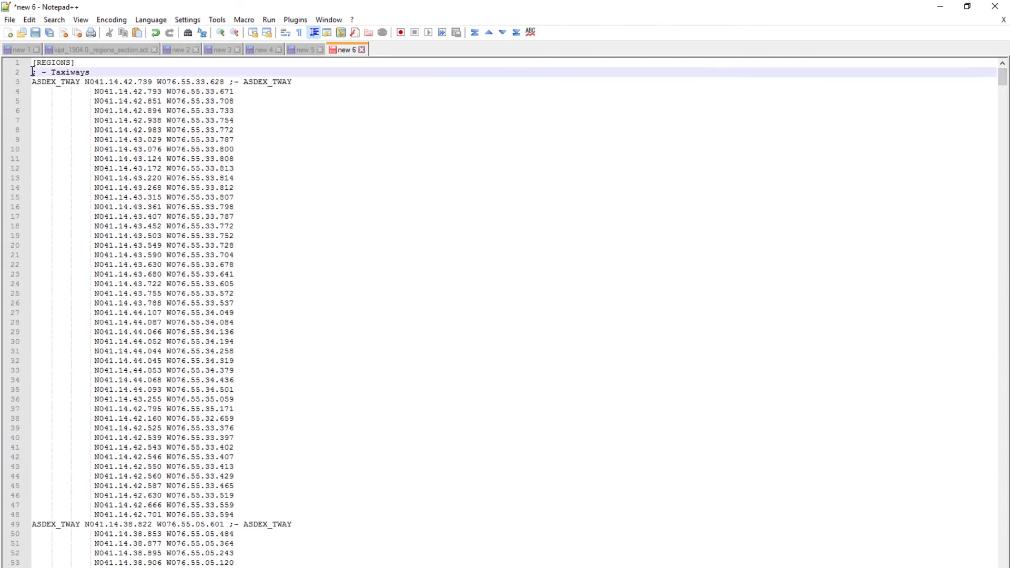
left_click_drag(1001, 79, 1002, 564)
key("ctrl+shift+End")
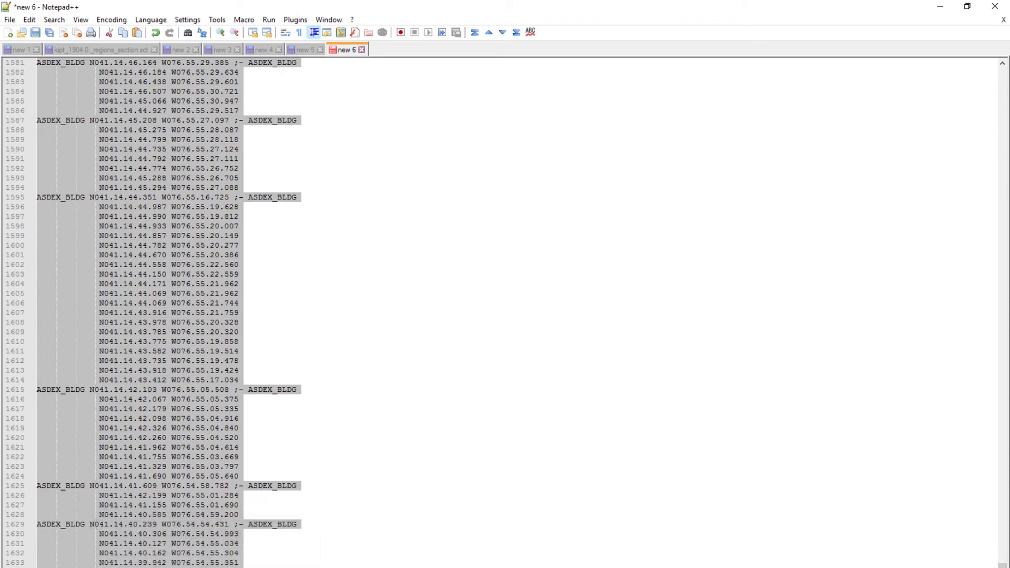
View the rendered airport regions in VRC, switch to AutoCAD and open KIPT_1904.0.dxf as read-only
left_click(211, 564)
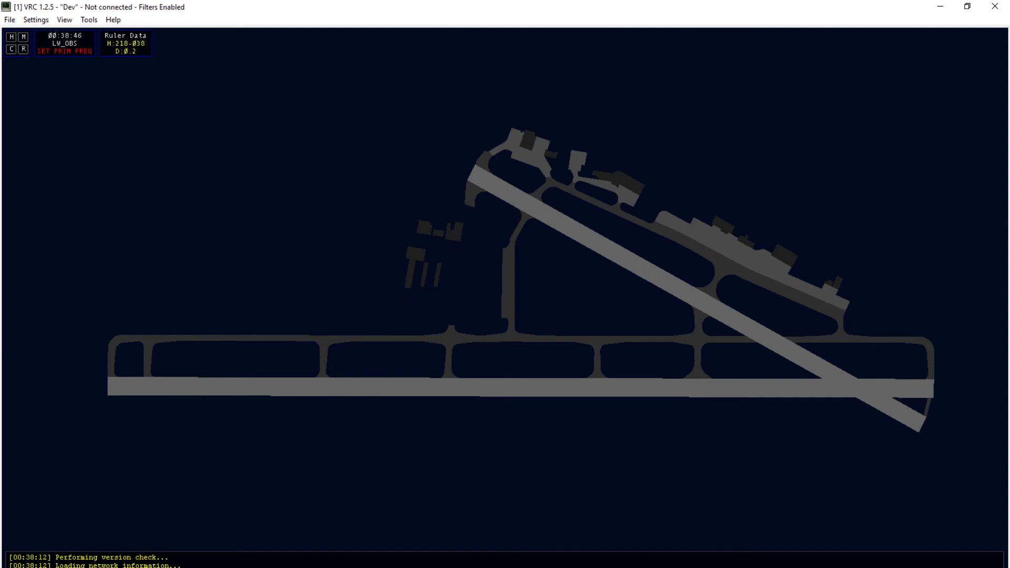
left_click(733, 567)
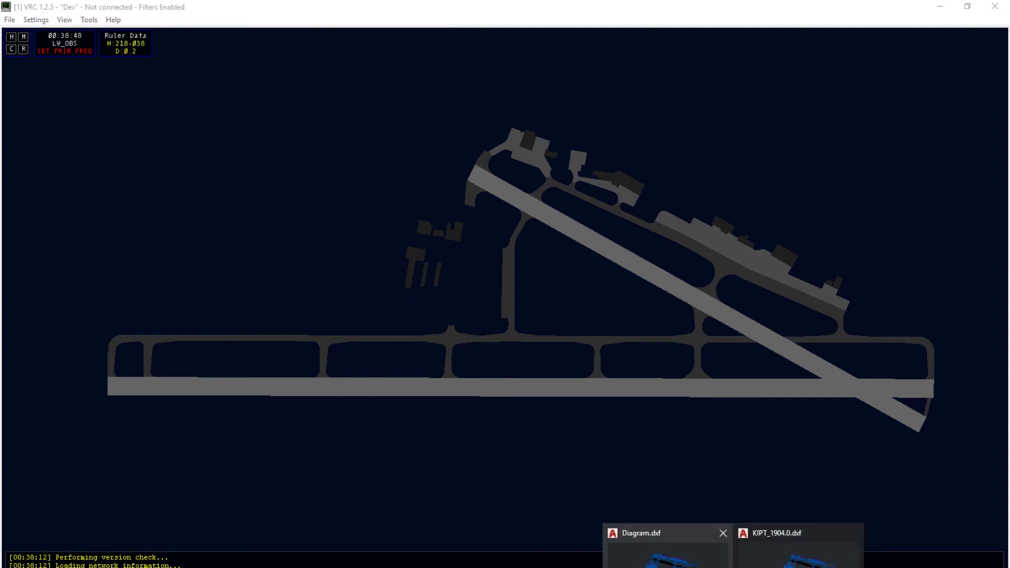
left_click(798, 549)
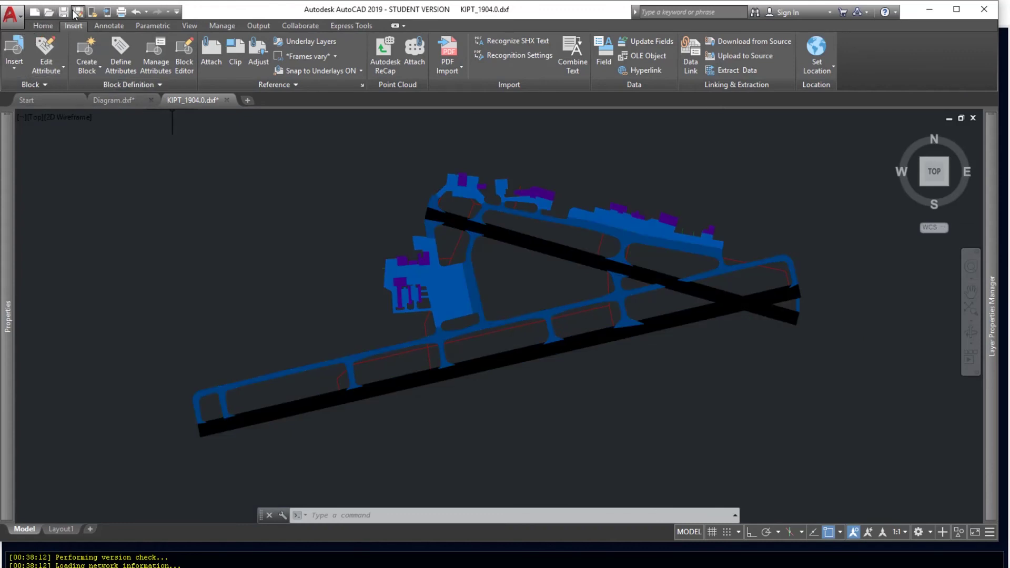
left_click(48, 15)
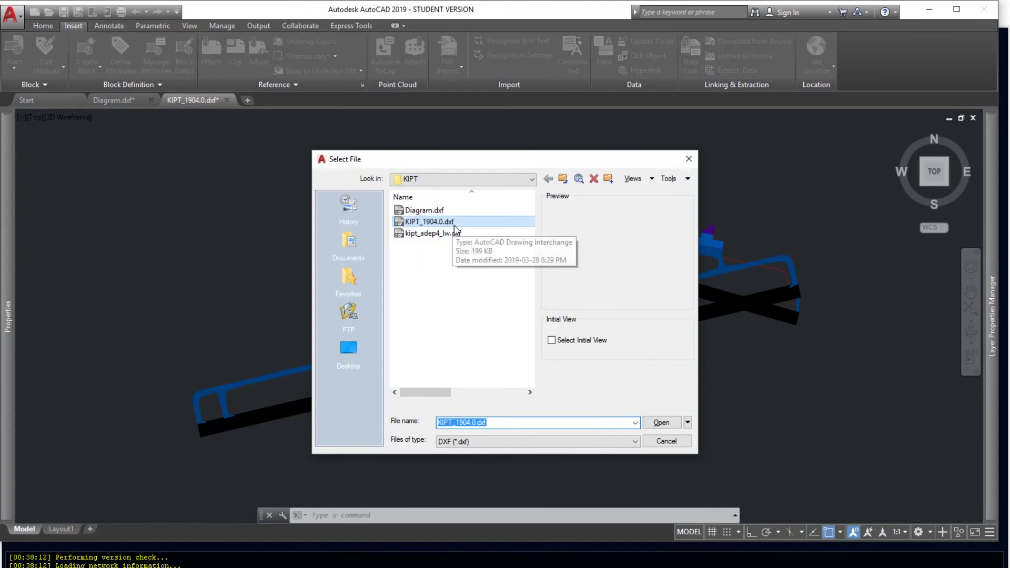
double_click(426, 222)
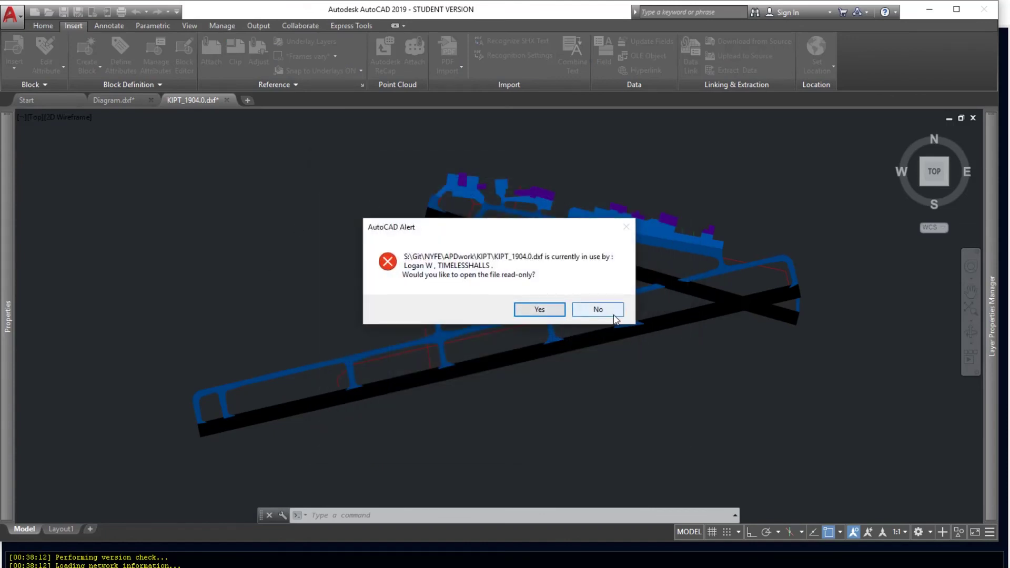
left_click(557, 311)
Open the KIPT_1904.0.dwg drawing from the KIPT folder, filtering the file list to DWG drawings
left_click(35, 13)
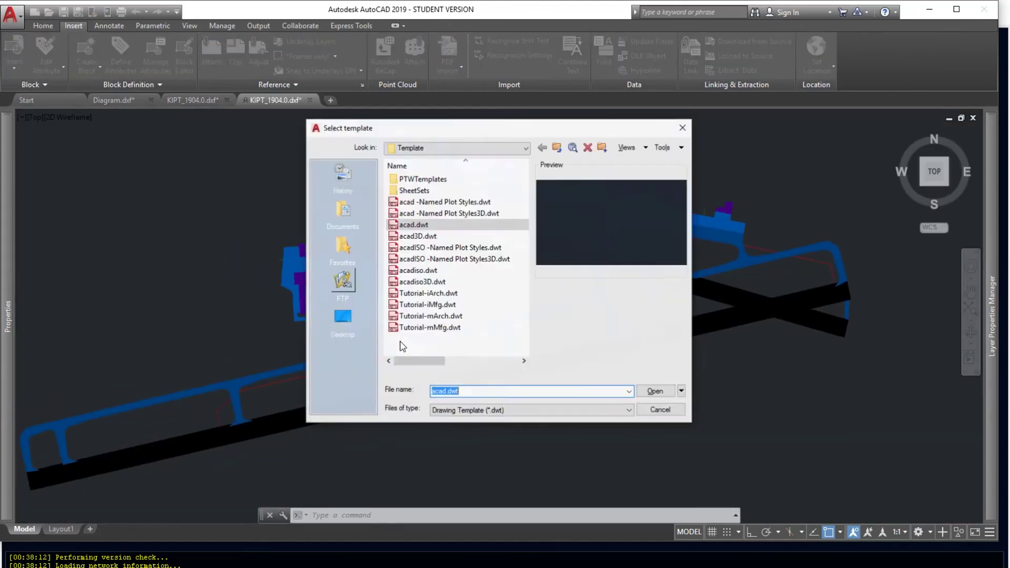
left_click(670, 412)
left_click(48, 12)
left_click(489, 441)
left_click(479, 451)
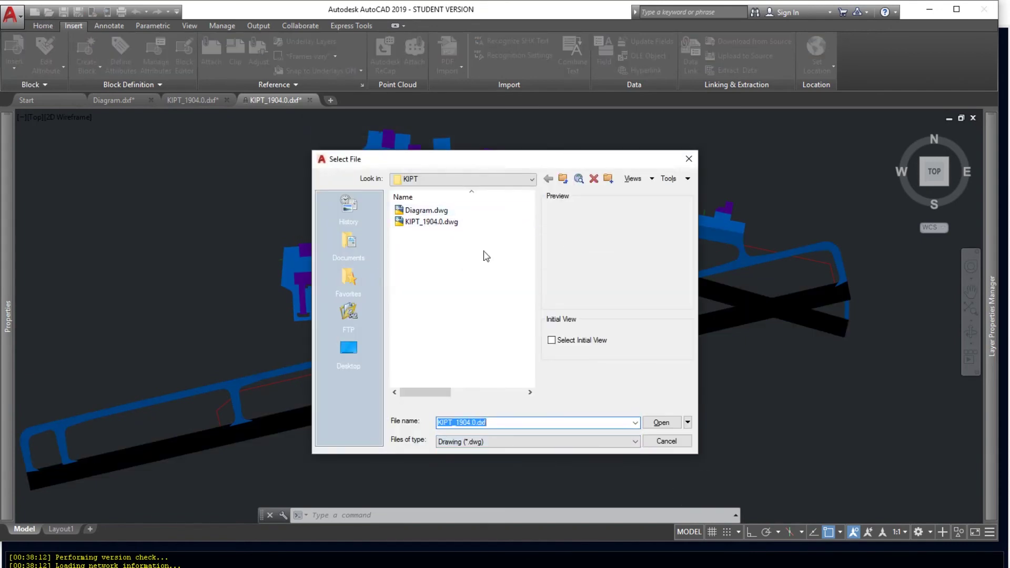
double_click(425, 222)
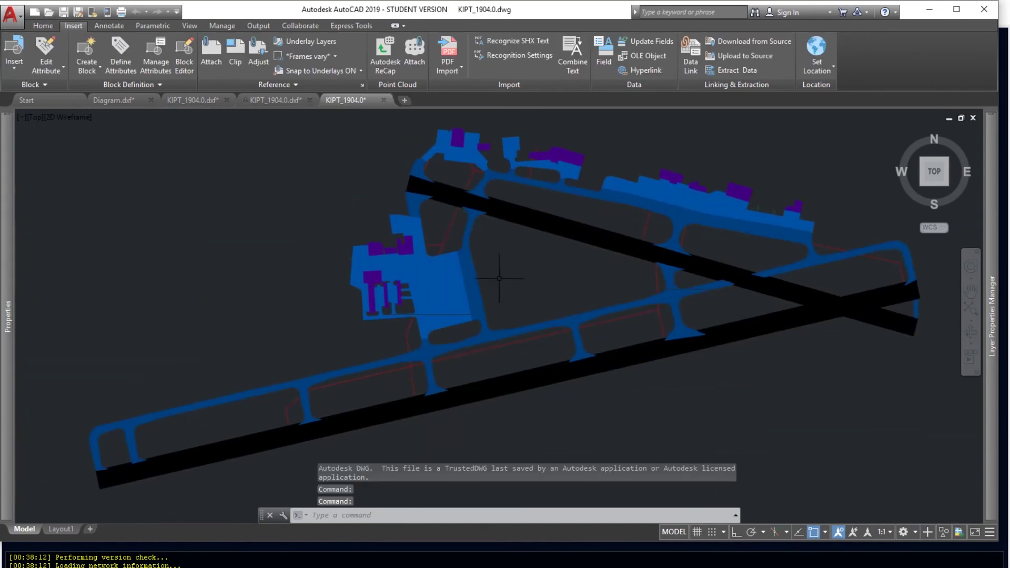
Turn off the ASDEX_RAMP, ASDEX_RWAY and ASDEX_TWAY layers
middle_click_drag(515, 290, 483, 287)
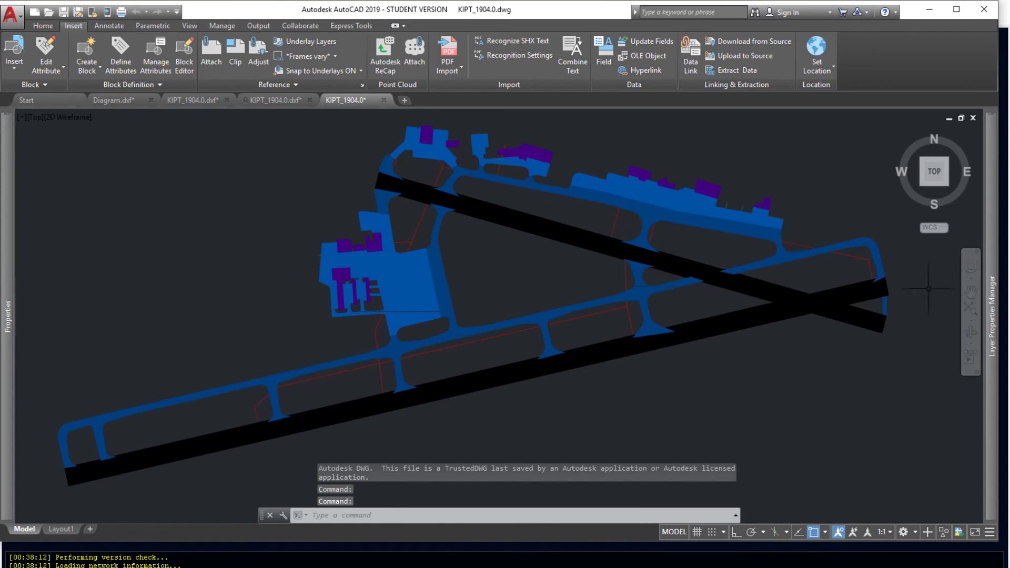
mouse_move(991, 254)
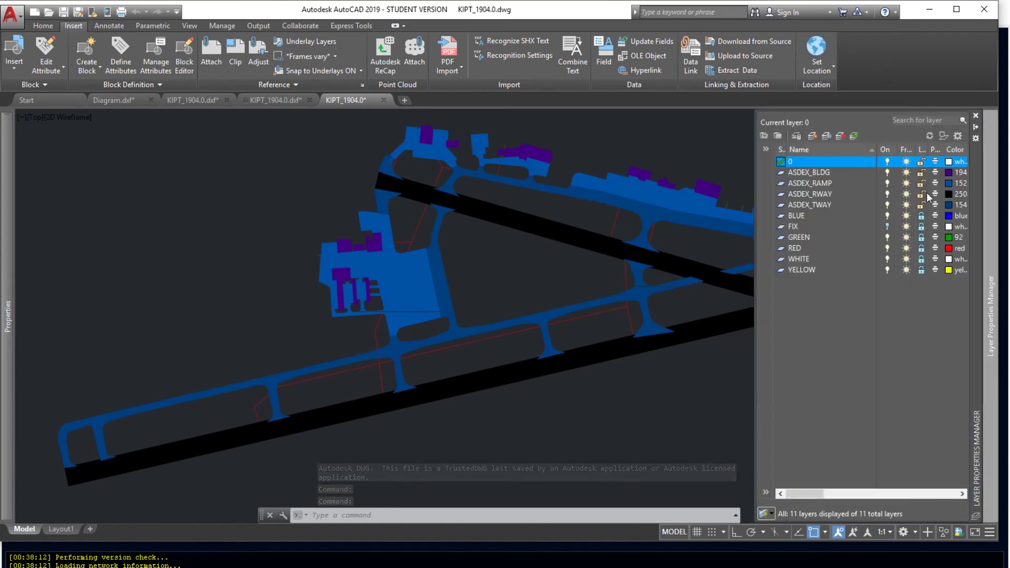
left_click(887, 206)
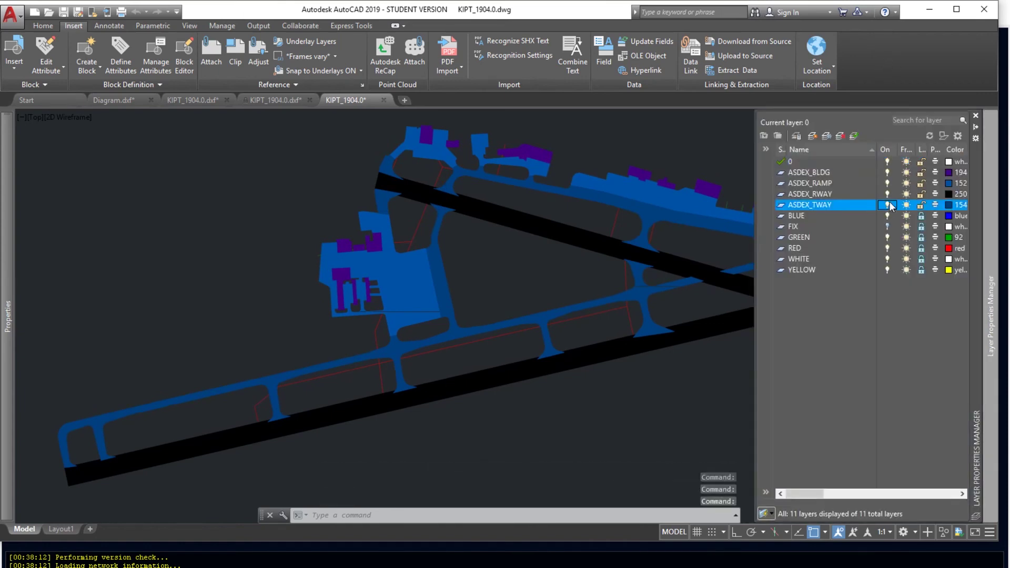
left_click(887, 194)
left_click(887, 183)
left_click(886, 172)
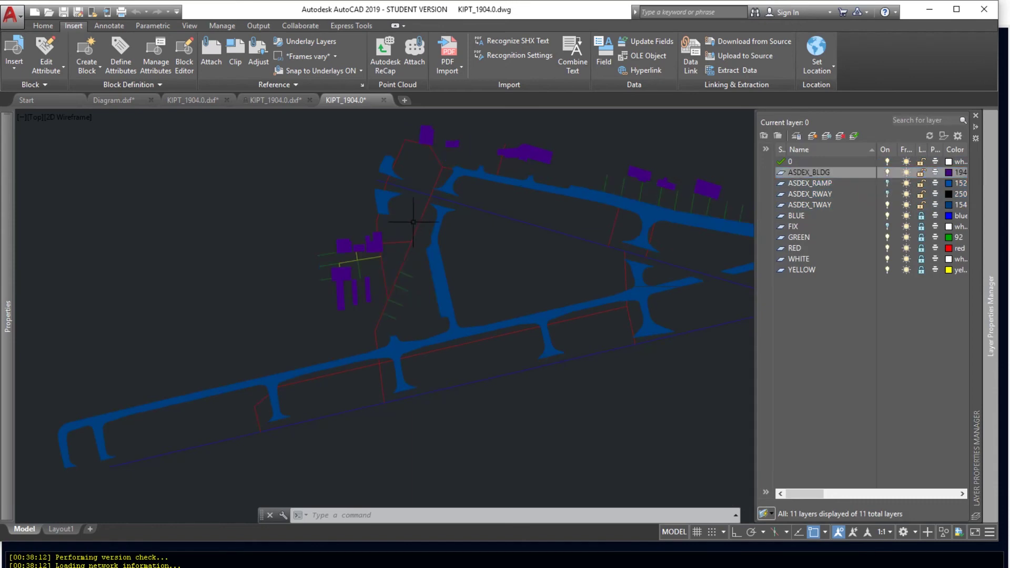
left_click(888, 205)
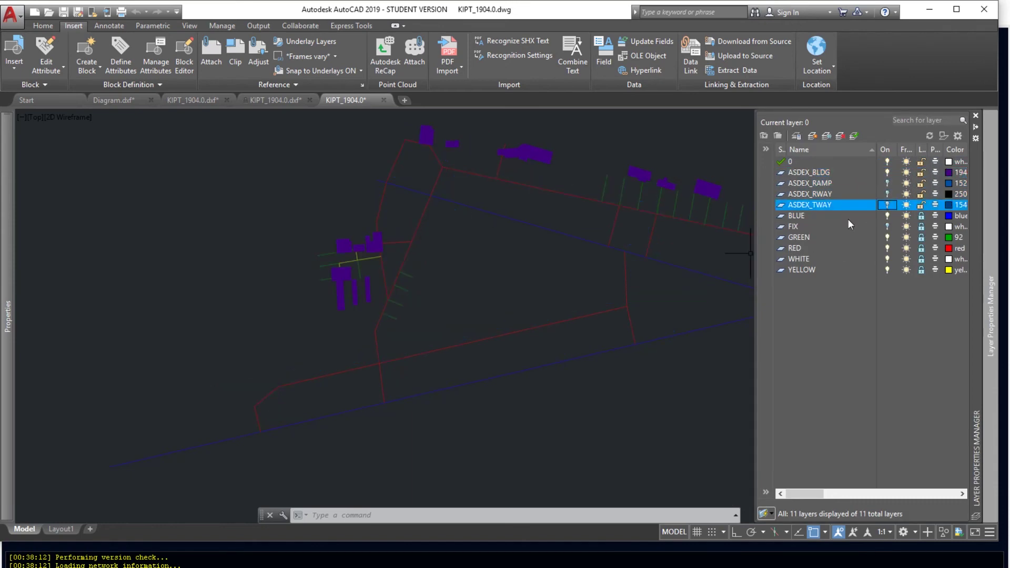
Unlock the BLUE, FIX, GREEN, RED, WHITE and YELLOW layers
left_click(920, 216)
left_click(920, 226)
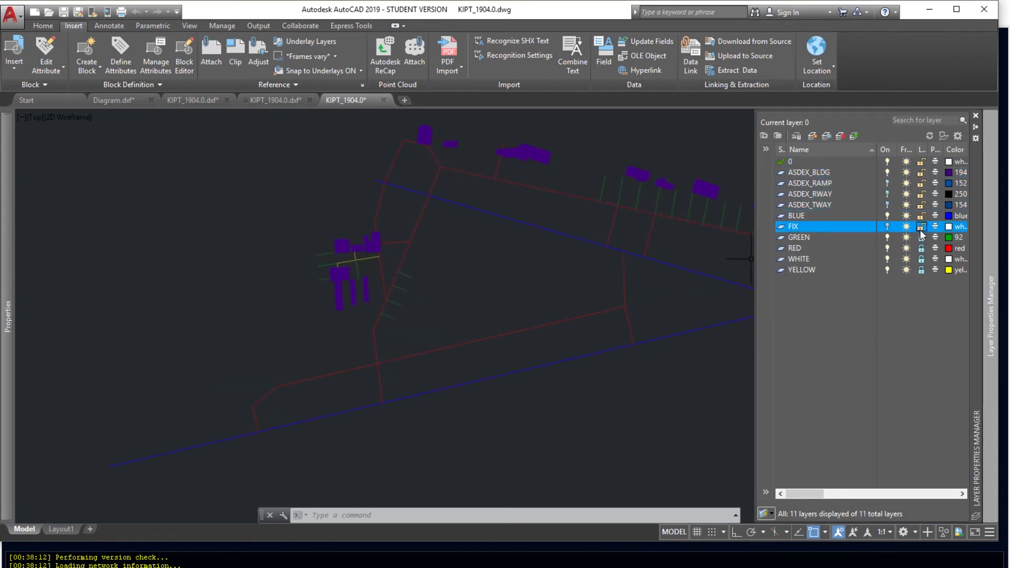
left_click(921, 237)
left_click(921, 247)
left_click(921, 259)
left_click(920, 269)
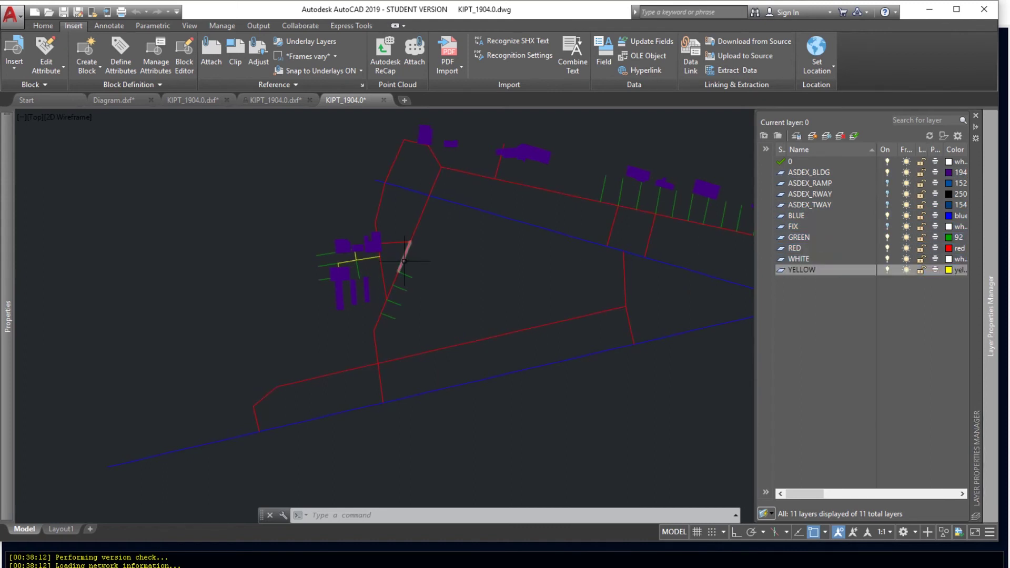
Turn off the ASDEX_BLDG layer and erase all the colored centerlines still displayed in the drawing
scroll(404, 257, "down", 1)
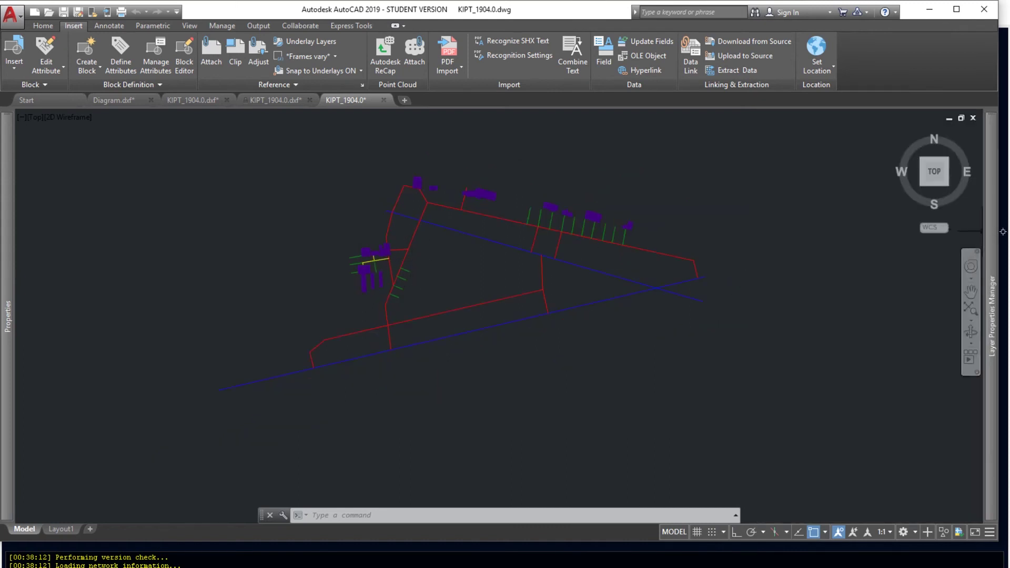
mouse_move(991, 245)
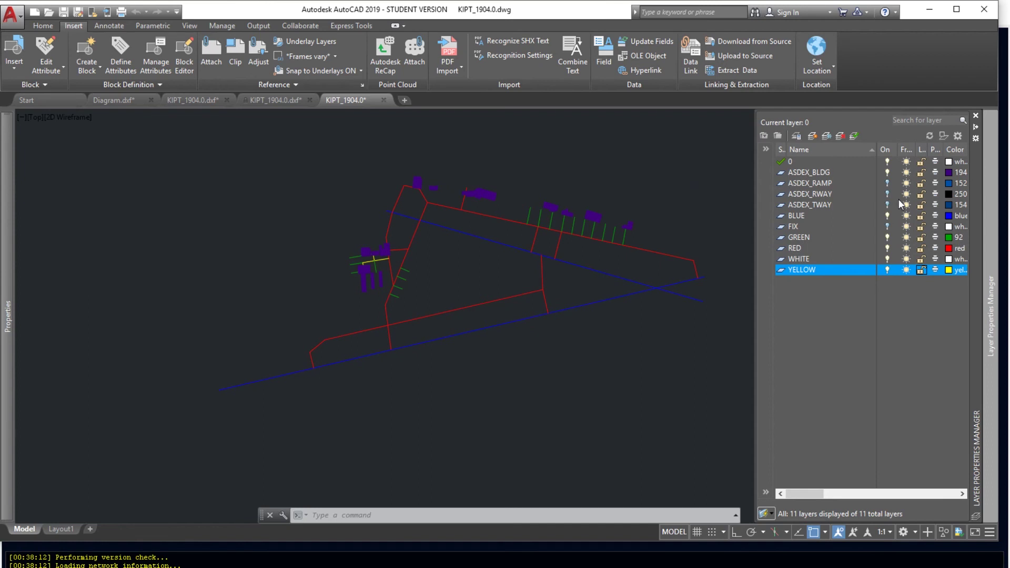
left_click(887, 172)
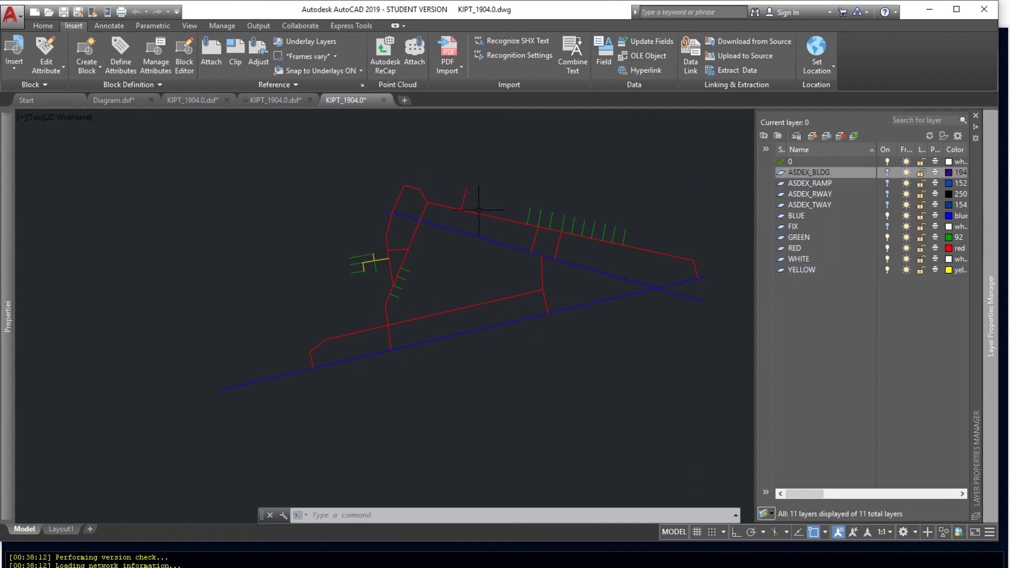
left_click(169, 167)
left_click(727, 434)
key("Delete")
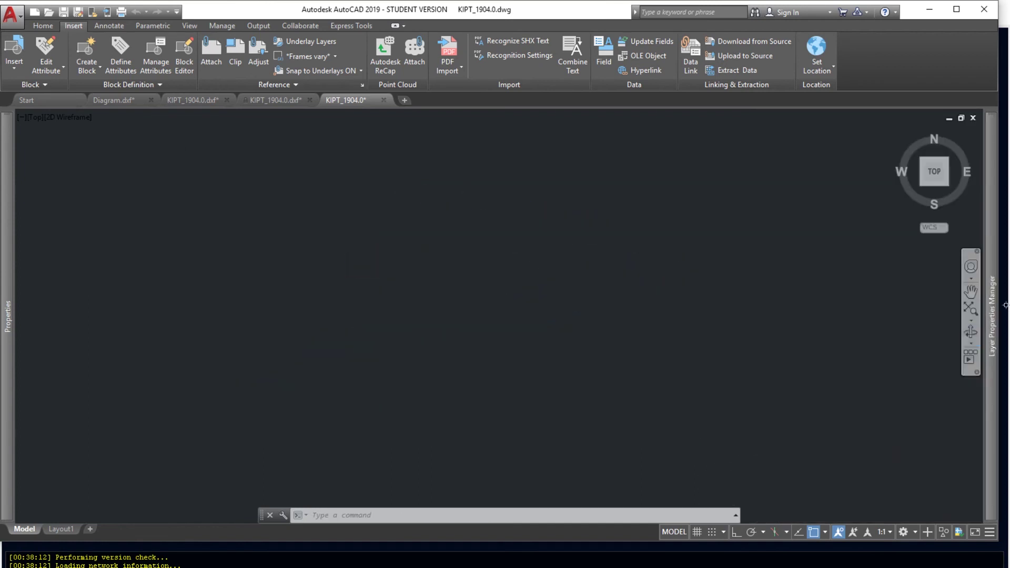
Turn on the ASDEX_RAMP layer and ungroup the large western ramp hatch from the other hatches
mouse_move(995, 314)
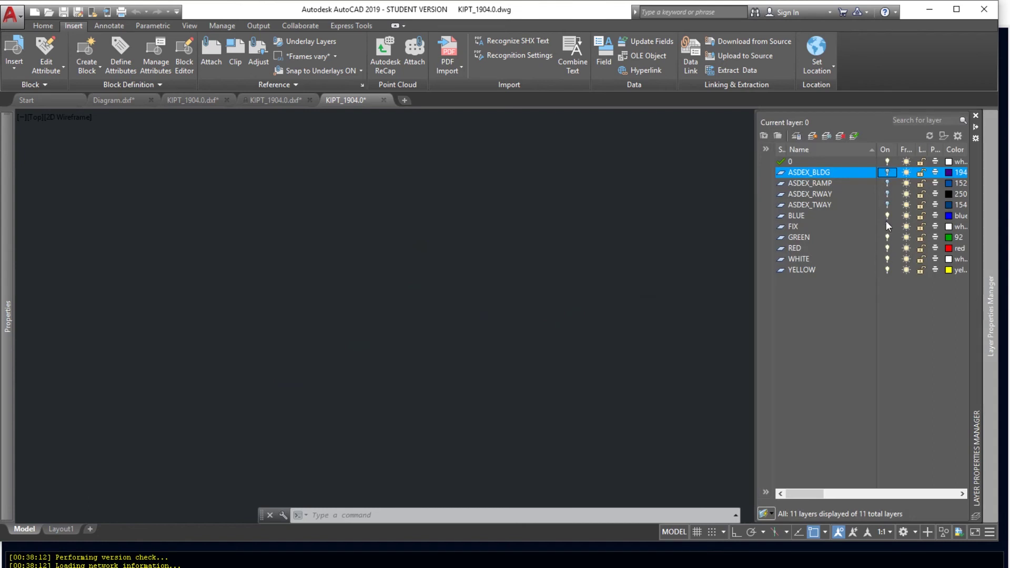
left_click(887, 183)
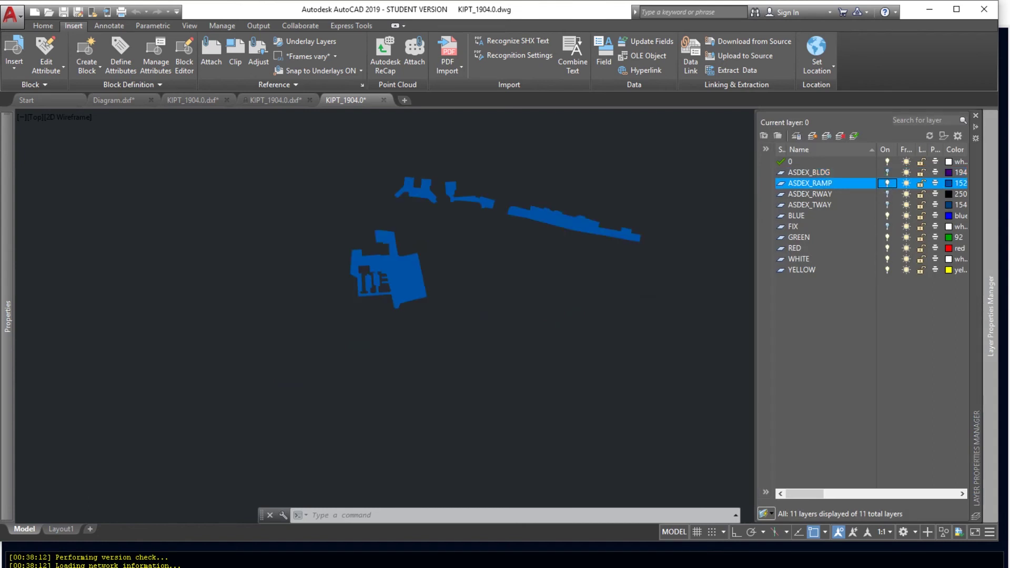
scroll(425, 258, "up", 4)
left_click(333, 278)
right_click(333, 278)
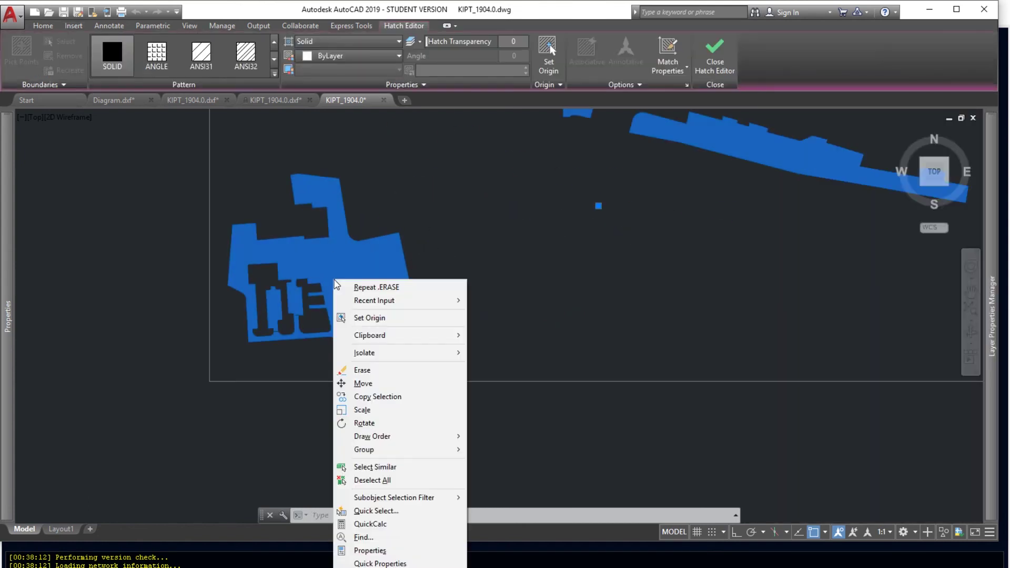
left_click(304, 272)
type("UNGR")
key("Escape")
key("Return")
type("UNGR")
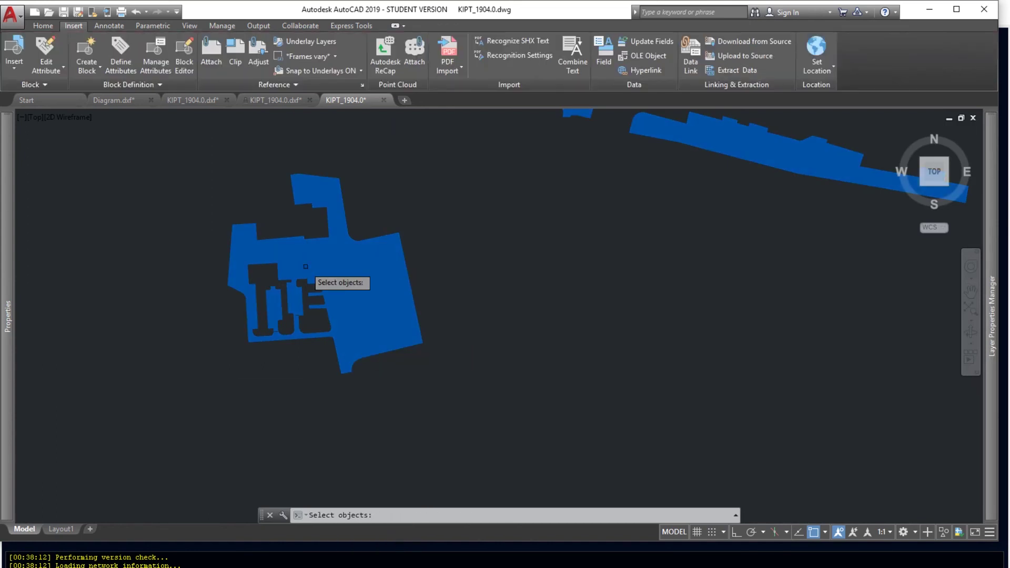
key("Escape")
left_click(338, 274)
type("UNGR")
key("Return")
Generate the boundary of the large western ramp hatch and erase the hatch, keeping its outline
left_click(347, 274)
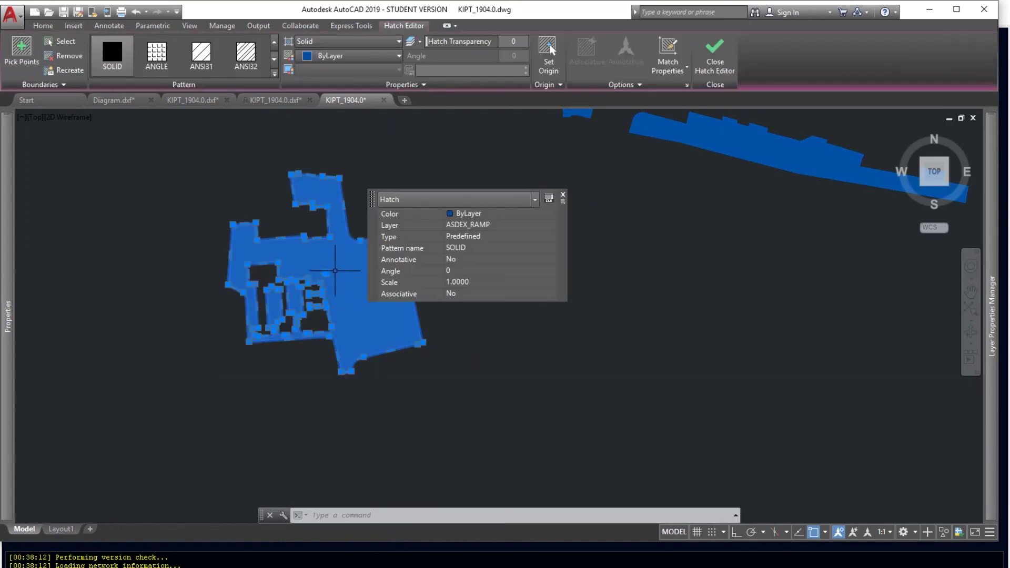
right_click(341, 255)
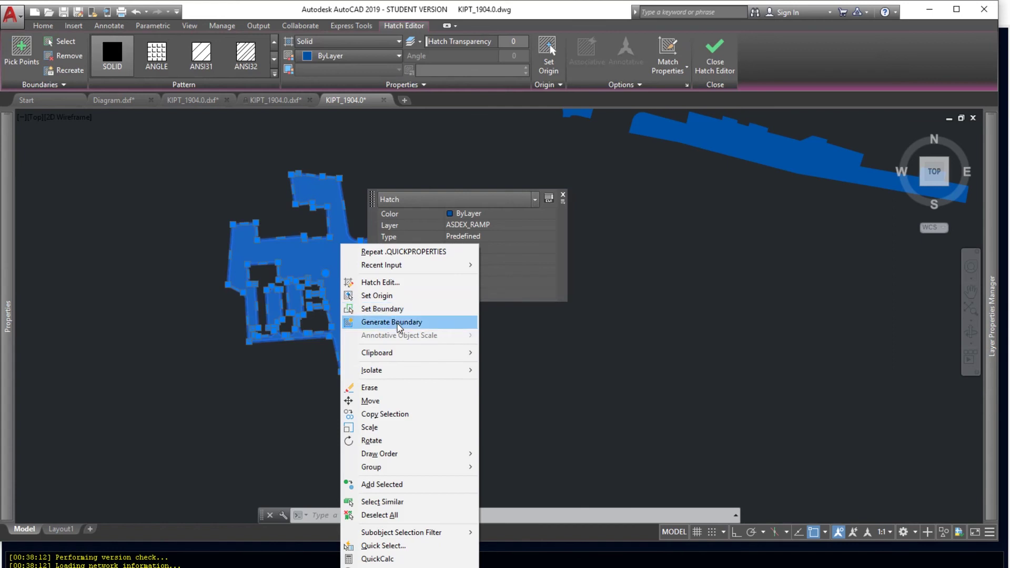
left_click(368, 322)
key("Escape")
left_click(350, 289)
key("Delete")
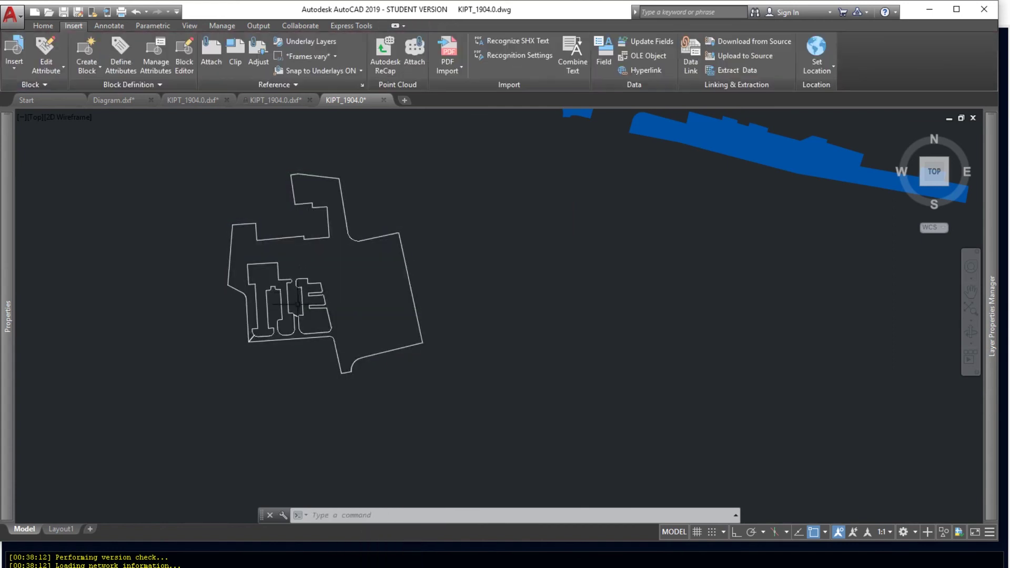
Examine the large ramp's outline, especially the narrow cutouts inside it and the short lines joining them
scroll(401, 387, "up", 5)
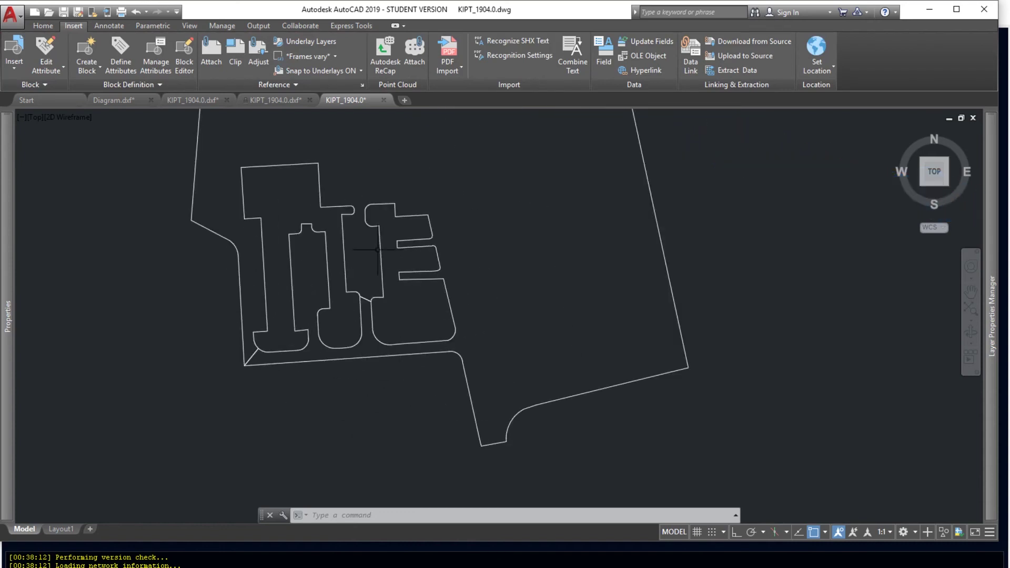
scroll(455, 367, "down", 2)
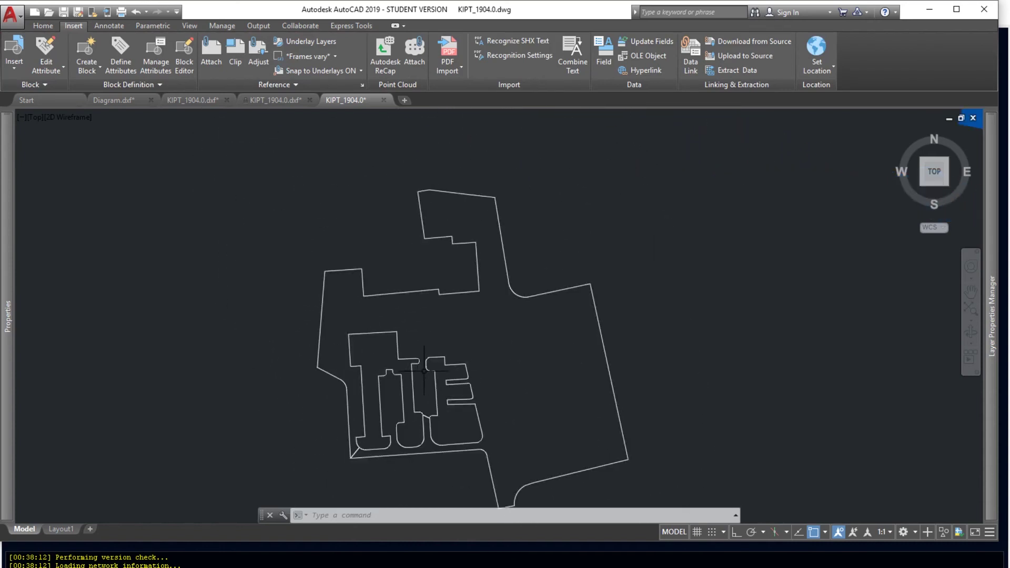
scroll(416, 344, "up", 2)
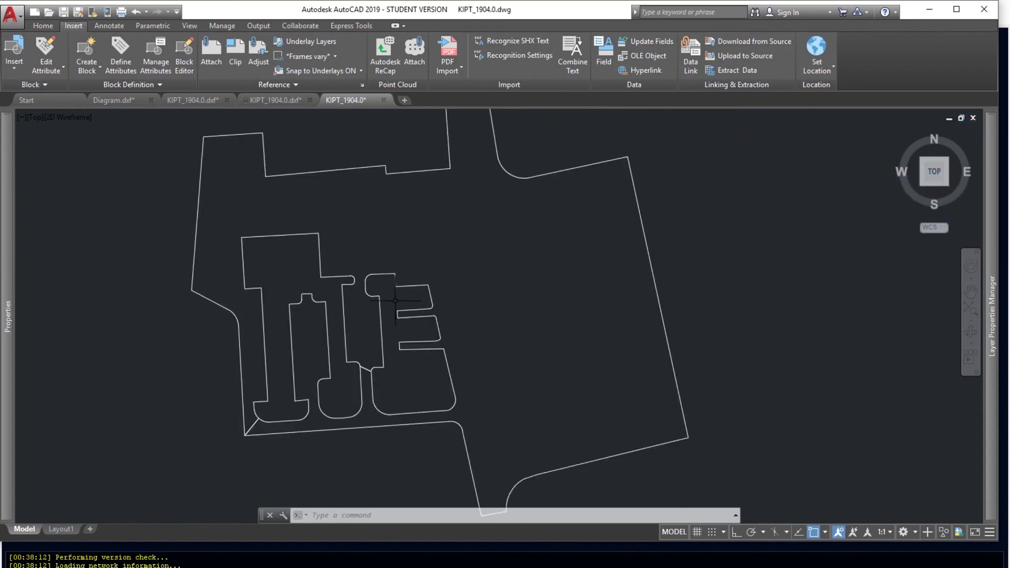
scroll(395, 300, "down", 10)
scroll(452, 305, "up", 9)
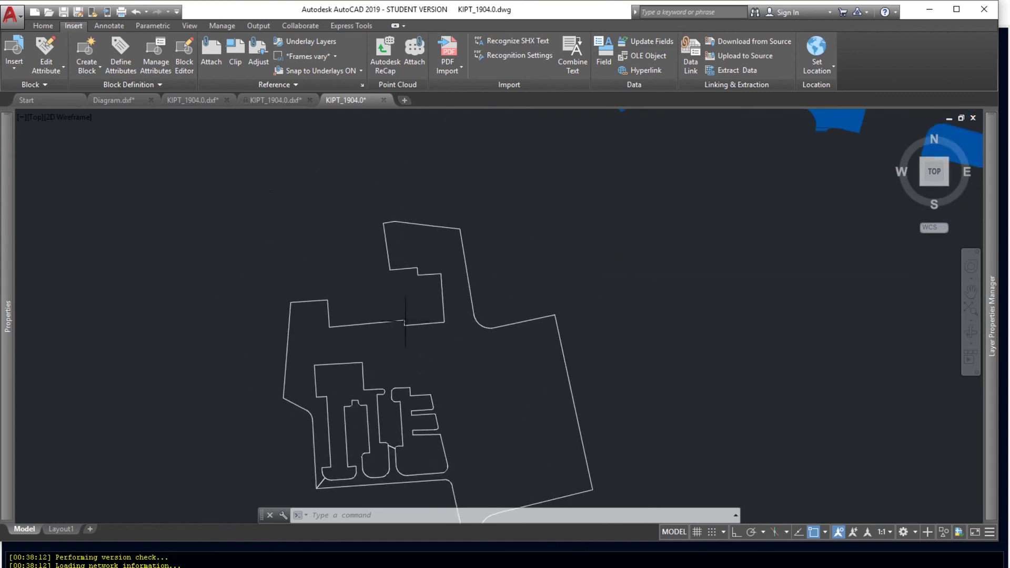
mouse_move(414, 374)
middle_mouse_down()
mouse_move(411, 288)
mouse_move(460, 305)
middle_mouse_up()
scroll(406, 303, "up", 2)
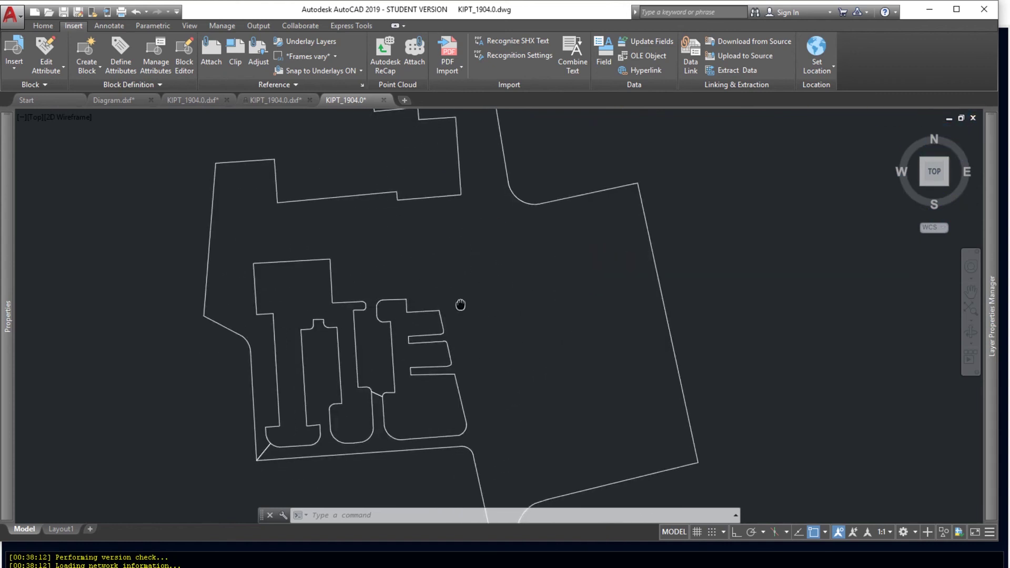
Draw one line from the eastern cutout's top corner to the notch above and one joining its lower corner to the outer edge
type("l")
key("Return")
left_click(405, 300)
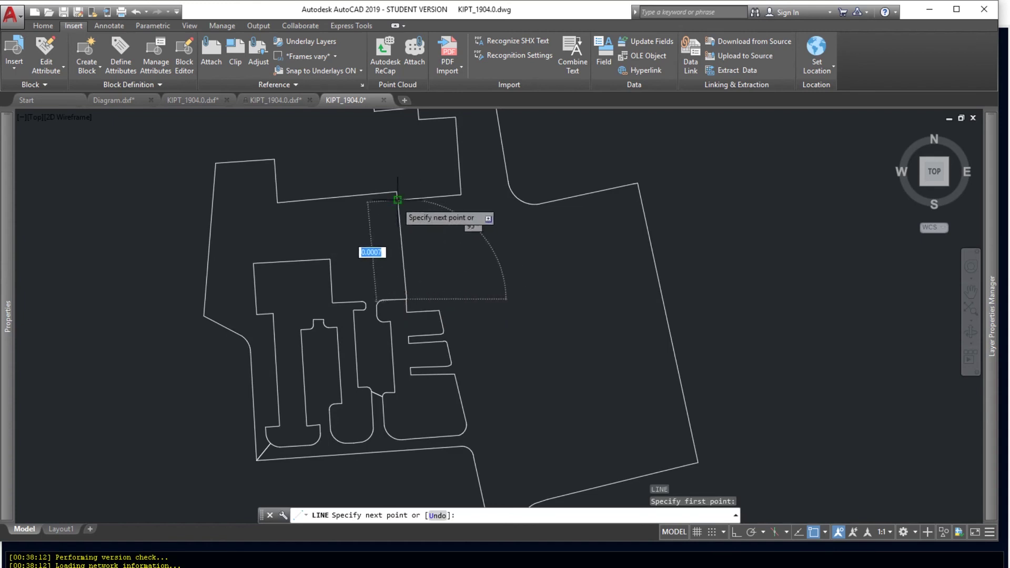
left_click(397, 199)
key("Return")
middle_click_drag(374, 376, 341, 337)
key("Return")
left_click(433, 389)
left_click(432, 406)
key("Return")
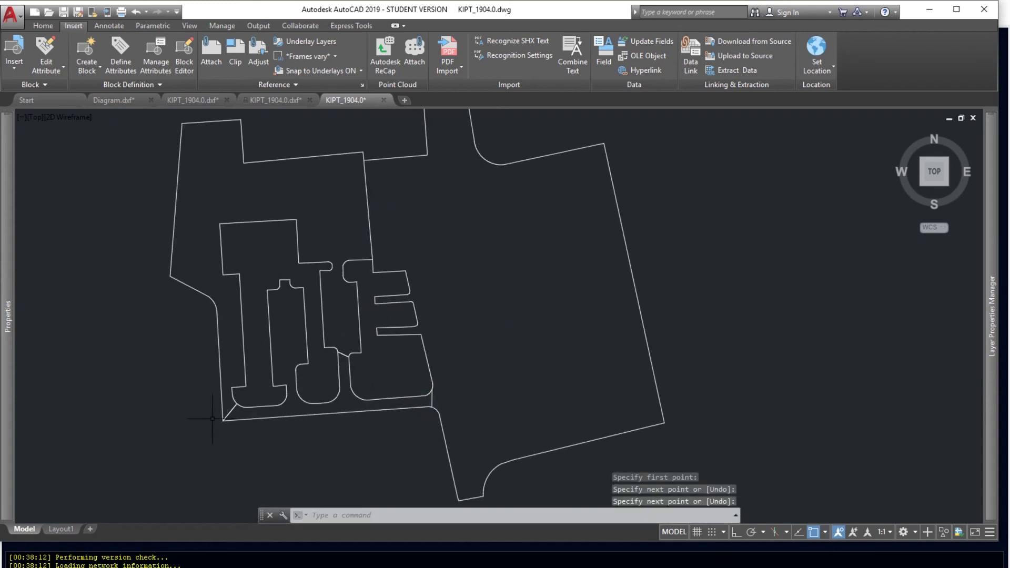
Erase the short diagonal line joining the westernmost cutout to the ramp's southwest outer corner
left_click(223, 418)
key("Escape")
left_click(230, 412)
key("Delete")
left_click(229, 409)
left_click(343, 354)
middle_click_drag(288, 198, 303, 227)
Fill the western and eastern parts of the divided ramp with two separate SOLID hatches
type("h")
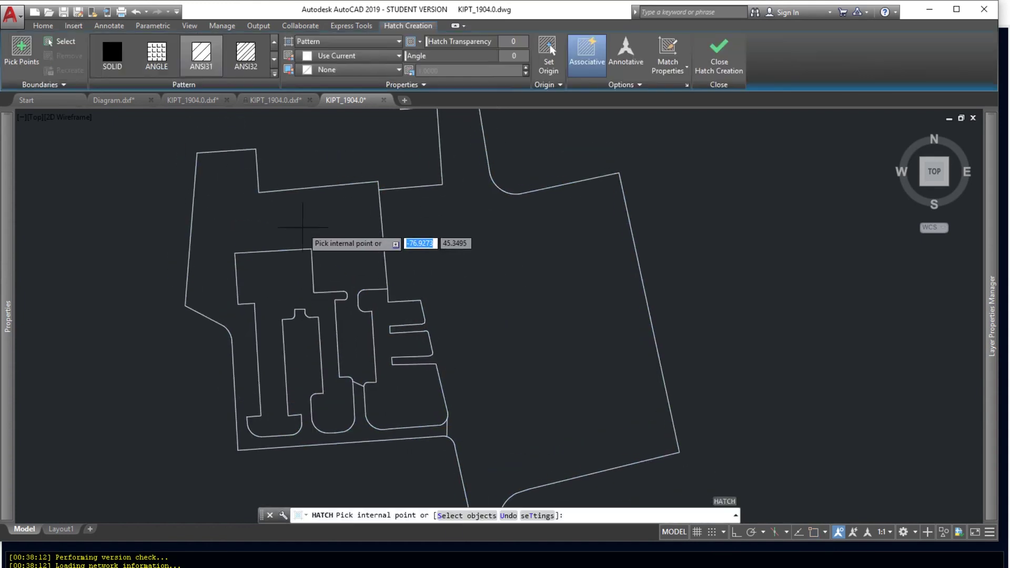
left_click(112, 55)
left_click(316, 223)
key("Return")
scroll(446, 302, "down", 5)
key("Return")
left_click(470, 302)
key("Return")
Assign both new ramp hatches to the ASDEX_RAMP layer
left_click(166, 164)
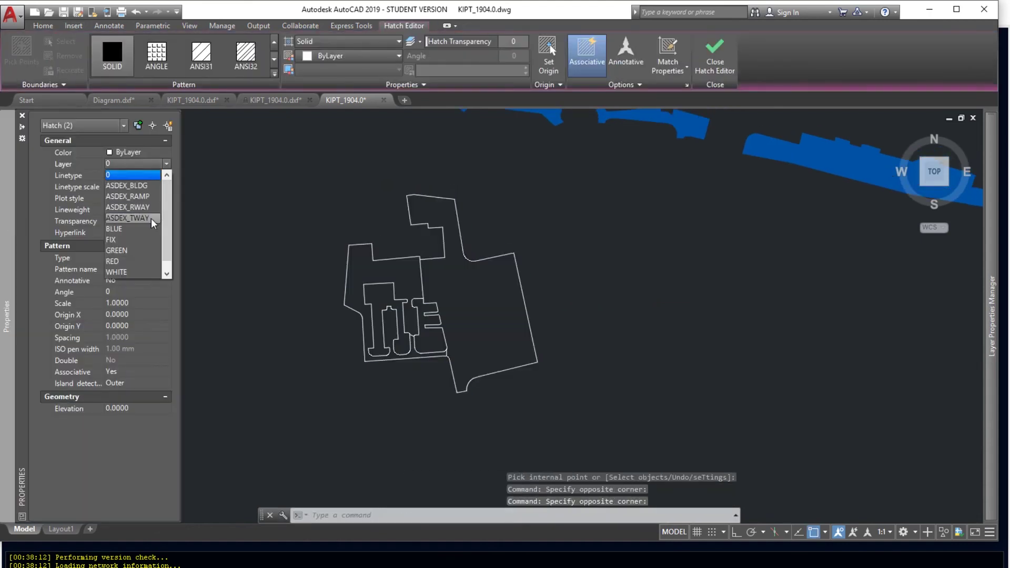
left_click(128, 196)
key("Escape")
key("Escape")
Hide the ASDEX_RAMP layer, erase the leftover ramp outlines, and show the layer again
mouse_move(991, 268)
left_click(886, 182)
left_click_drag(579, 421, 315, 173)
key("Delete")
left_click(887, 183)
middle_click_drag(601, 263, 436, 337)
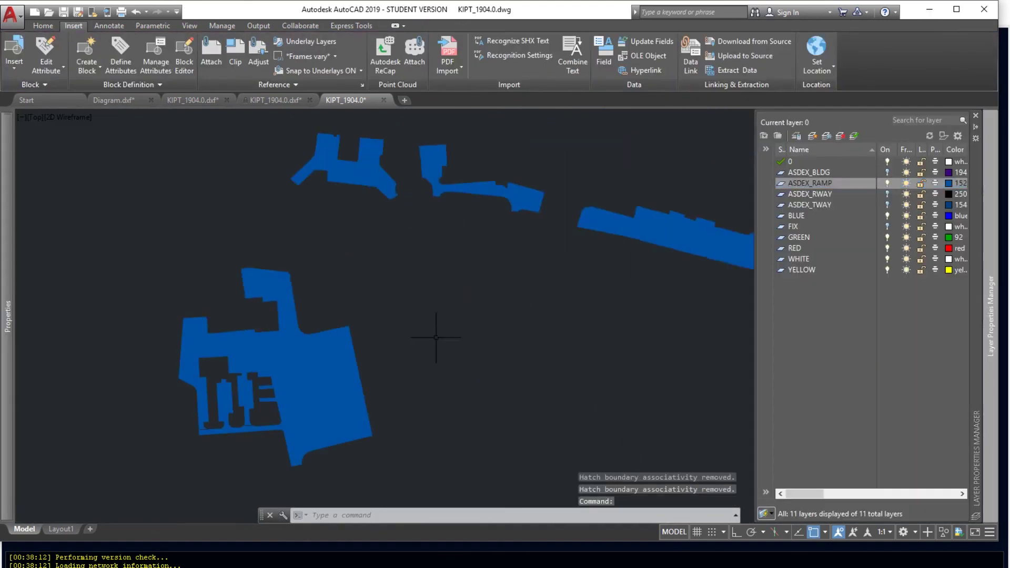
scroll(436, 337, "down", 2)
Try to save the drawing in AutoCAD 2018 DXF format over the existing KIPT_1904.0.dxf
key("ctrl+shift+s")
left_click(495, 440)
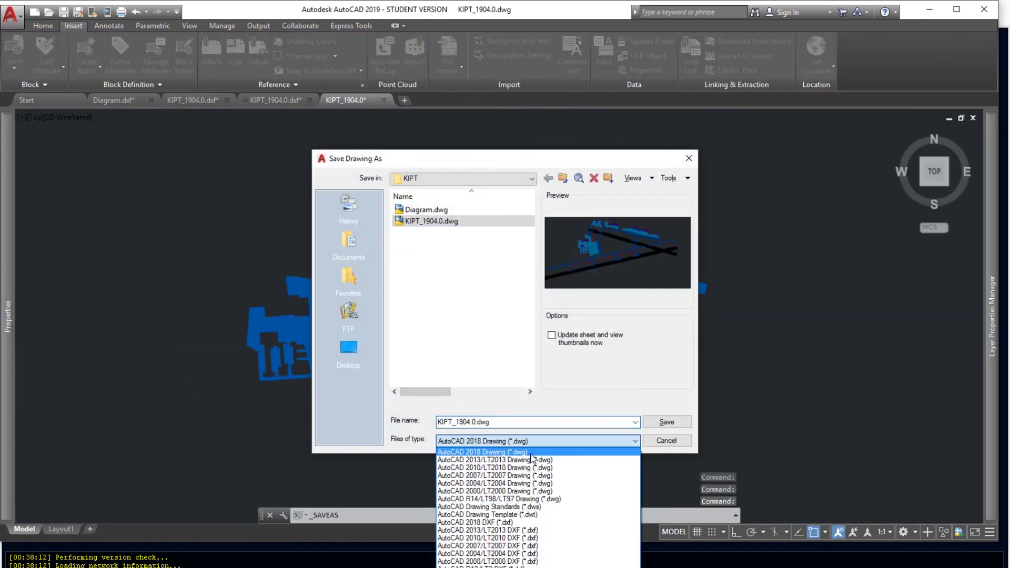
left_click(542, 522)
double_click(449, 221)
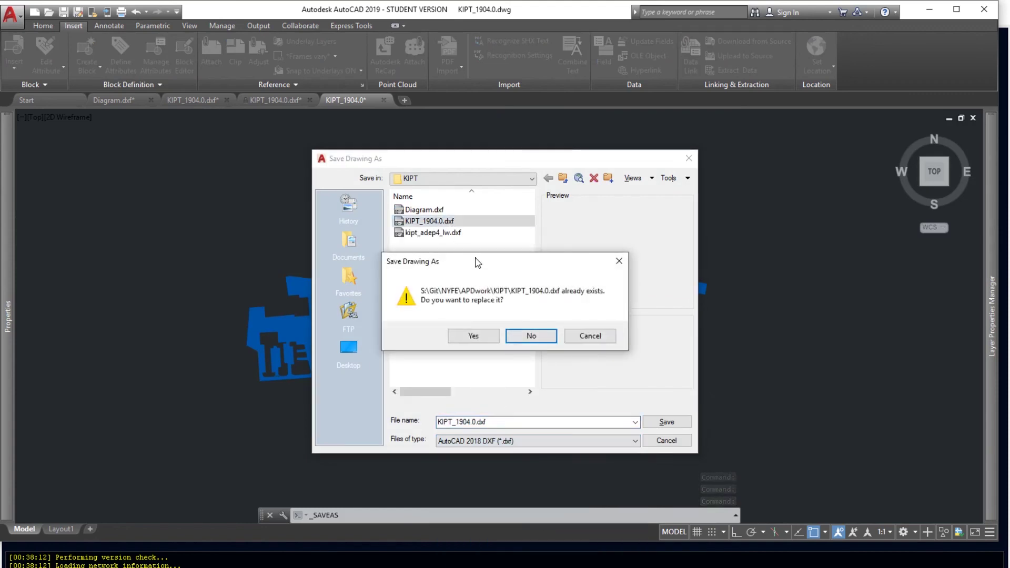
left_click(472, 333)
Save the drawing under the name KIPT_1904.1.dwg in the KIPT folder
left_click(78, 11)
left_click(475, 422)
key("BackSpace")
type("1")
key("Return")
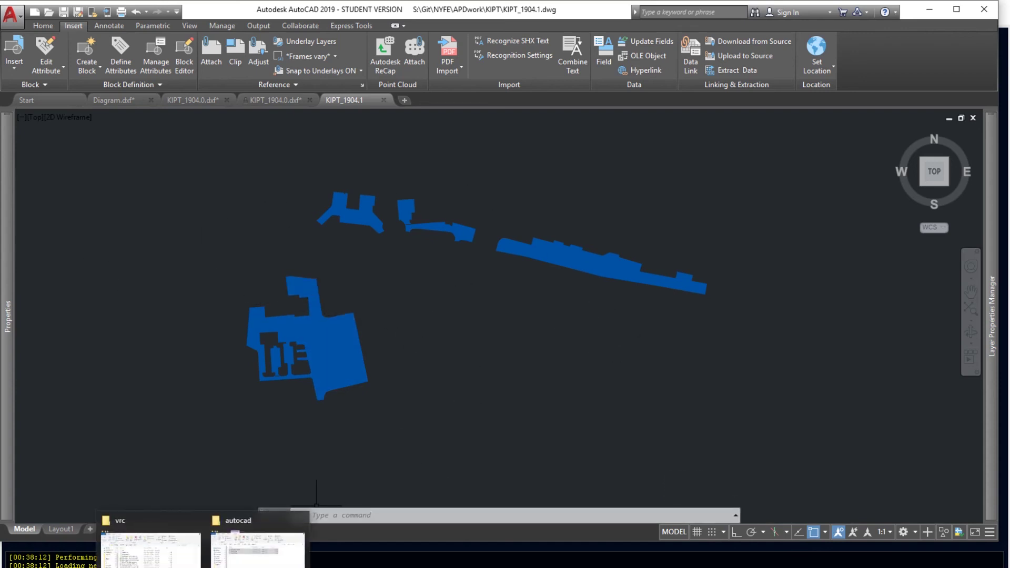
Close the first open copy of KIPT_1904.0.dxf and save the current ramp drawing as KIPT_1904.0.dwg
mouse_move(704, 567)
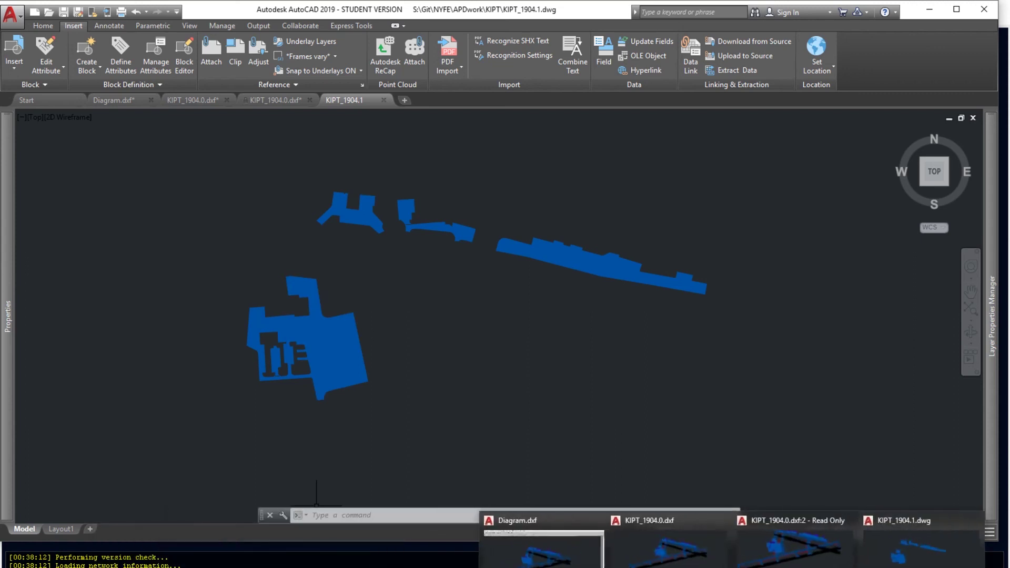
left_click(227, 100)
left_click(552, 311)
left_click(78, 12)
left_click(475, 422)
key("BackSpace")
type("04.0.dwg")
key("Return")
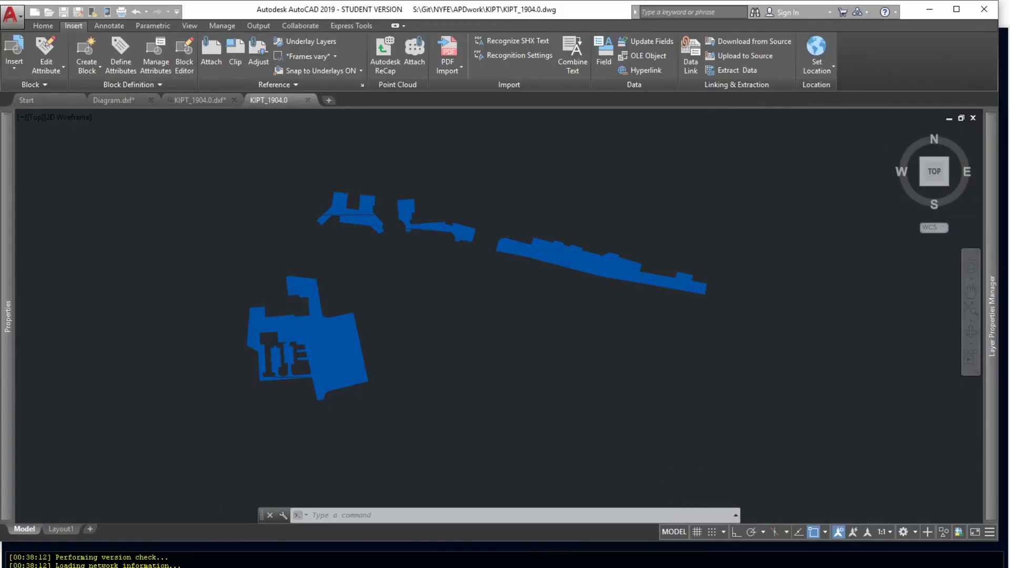
Convert KIPT_1904.0.dxf with dxf_2_sct.exe and check the generated regions section file in Notepad++
key("alt+Tab")
double_click(180, 293)
type("KIPT_190")
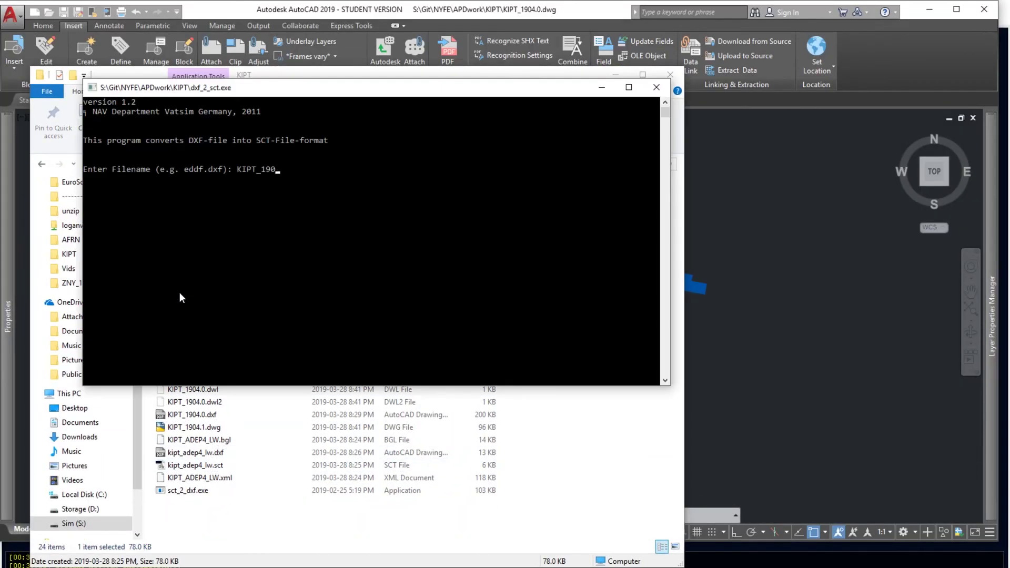
type("4.0.dxf")
key("Return")
right_click(258, 340)
left_click(178, 429)
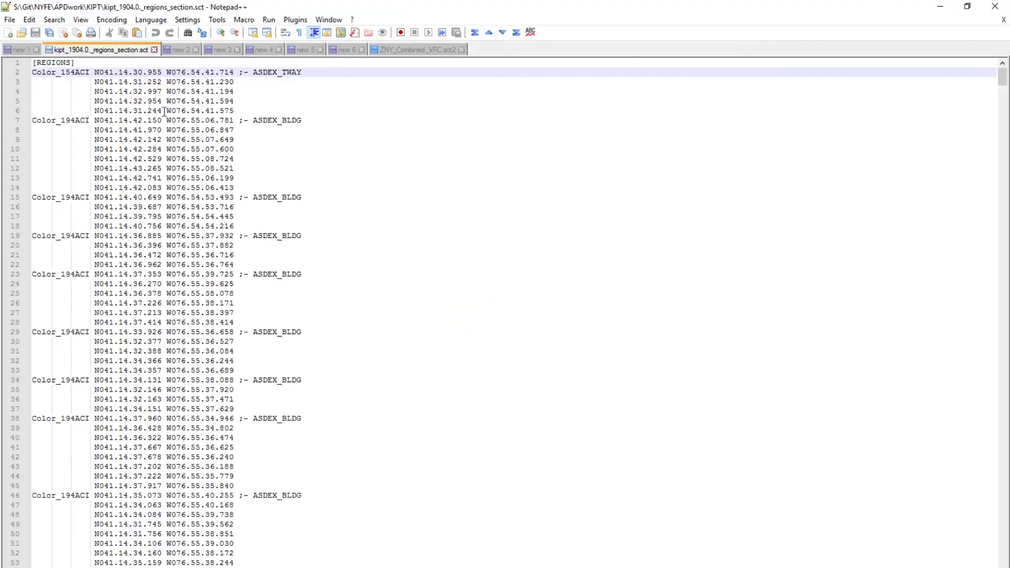
scroll(164, 111, "down", 5)
Return to AutoCAD and save the drawing as an AutoCAD 2018 DXF, replacing KIPT_1904.0.dxf
left_click(940, 7)
left_click(898, 269)
left_click(79, 12)
left_click(552, 441)
left_click(552, 521)
left_click(666, 422)
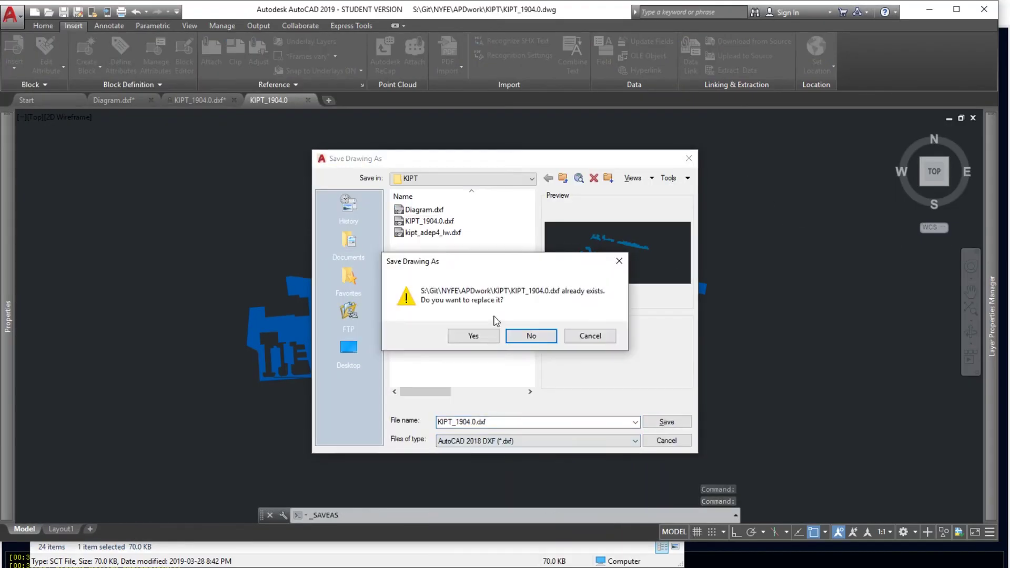
left_click(473, 335)
Run dxf_2_sct.exe on the re-exported KIPT_1904.0.dxf to regenerate the SCT section files
left_click(211, 550)
double_click(224, 316)
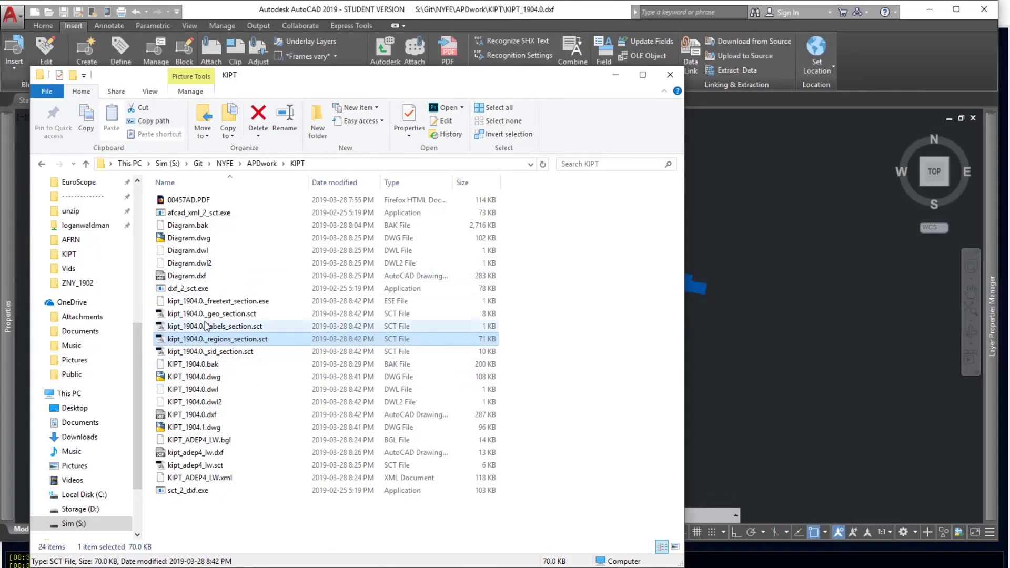
type("KIPT_1904.0.DXF")
key("Return")
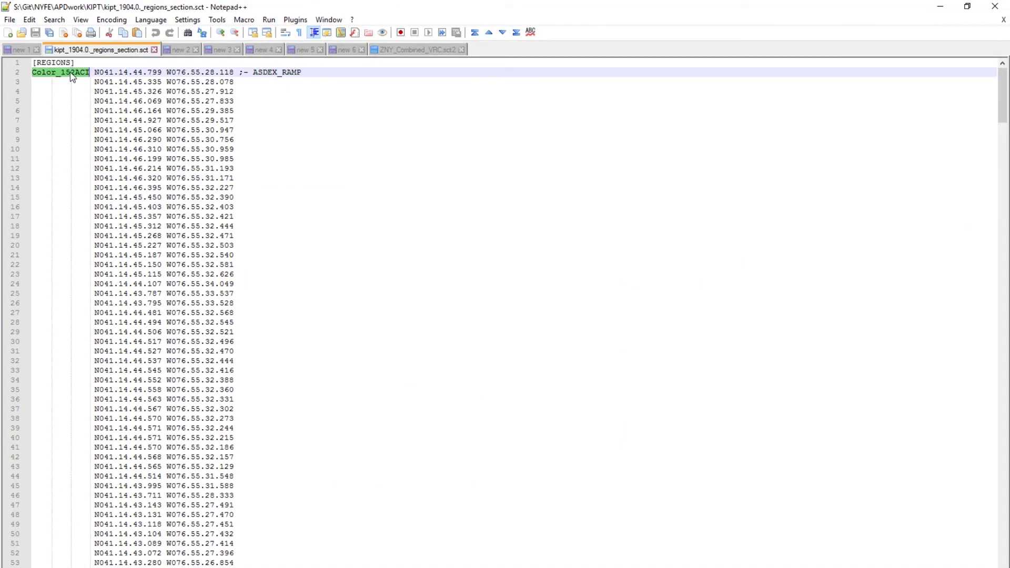
Replace Color_152ACI with ASDEX_RAMP throughout the regions file in Notepad++ and cut all the ramp region lines
key("ctrl+h")
left_click(616, 269)
key("Escape")
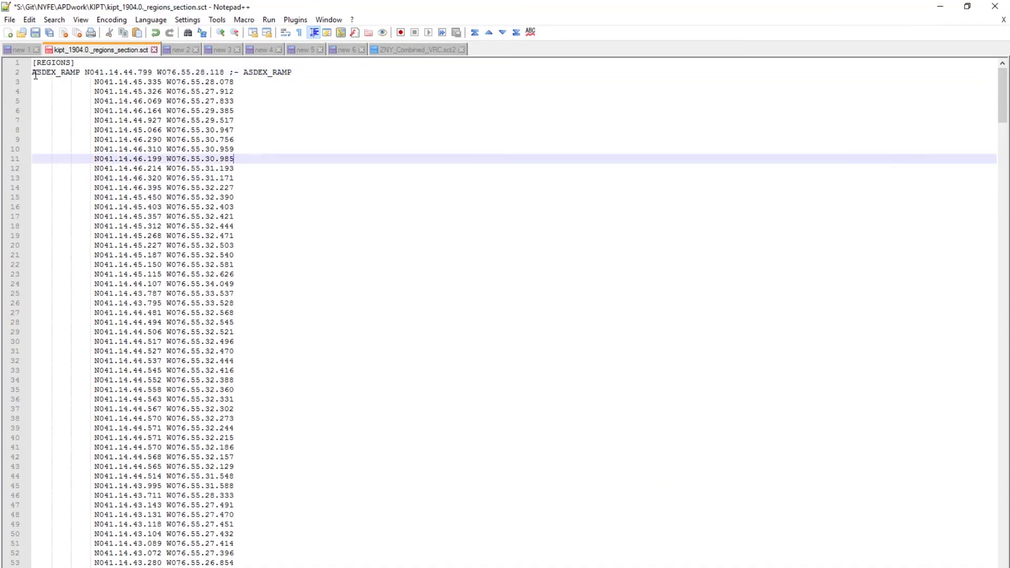
left_click_drag(1006, 100, 1005, 564)
left_click(255, 563, "shift")
key("ctrl+x")
Replace the KIPT Ramp block in ZNY_Combined_VRC.sct2 with the cut ramp regions and save the file
left_click(417, 50)
scroll(231, 531, "up", 20)
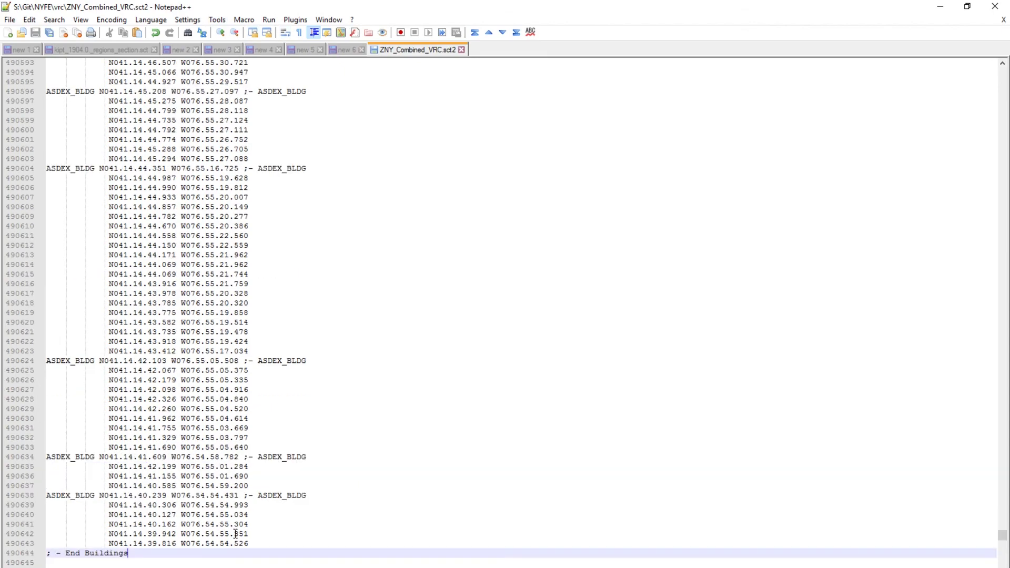
scroll(211, 432, "down", 10)
left_click(252, 294)
double_click(252, 301)
scroll(253, 327, "up", 11)
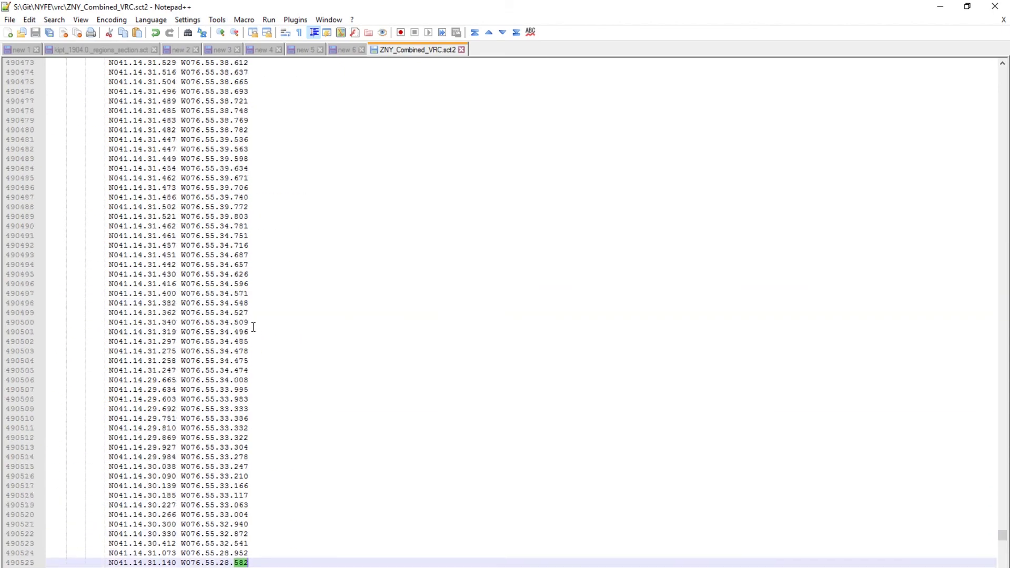
scroll(120, 471, "down", 4)
scroll(105, 415, "up", 20)
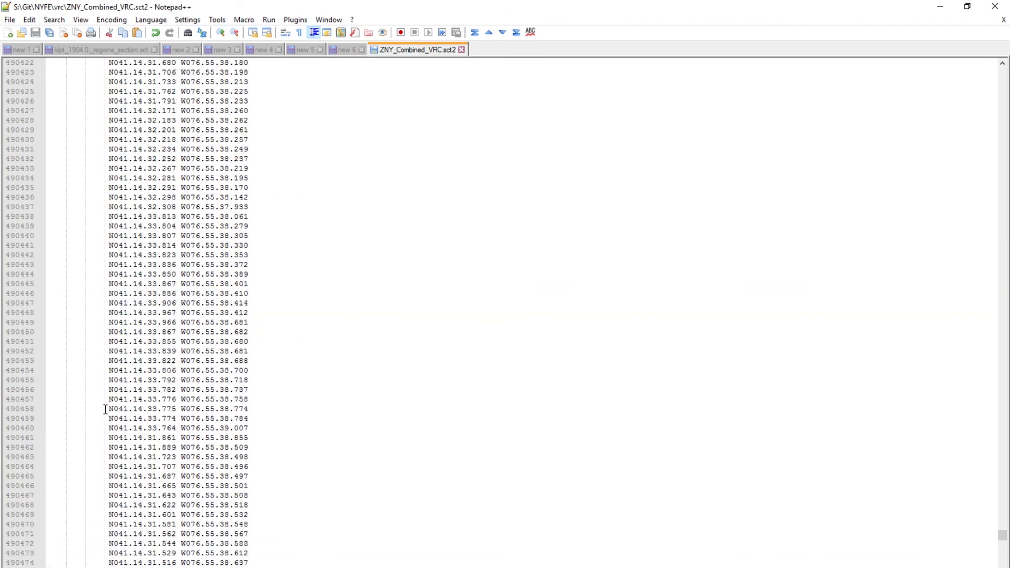
scroll(105, 409, "up", 20)
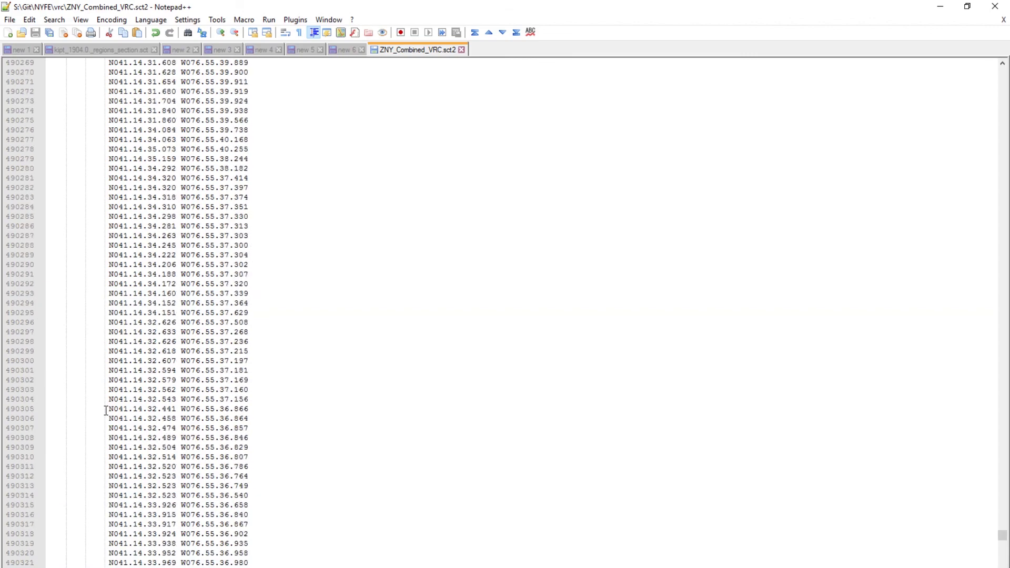
scroll(106, 409, "up", 20)
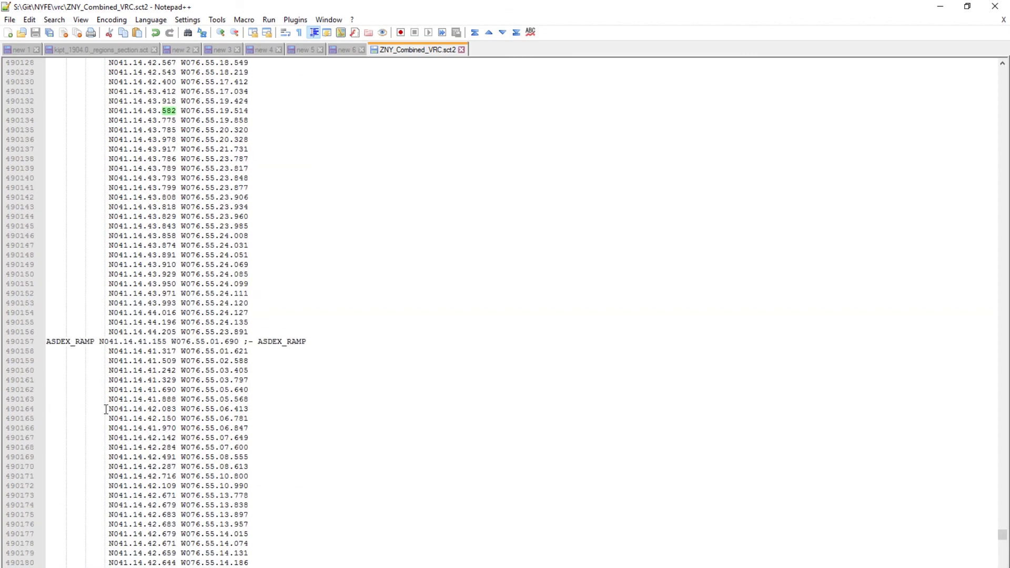
scroll(105, 410, "up", 20)
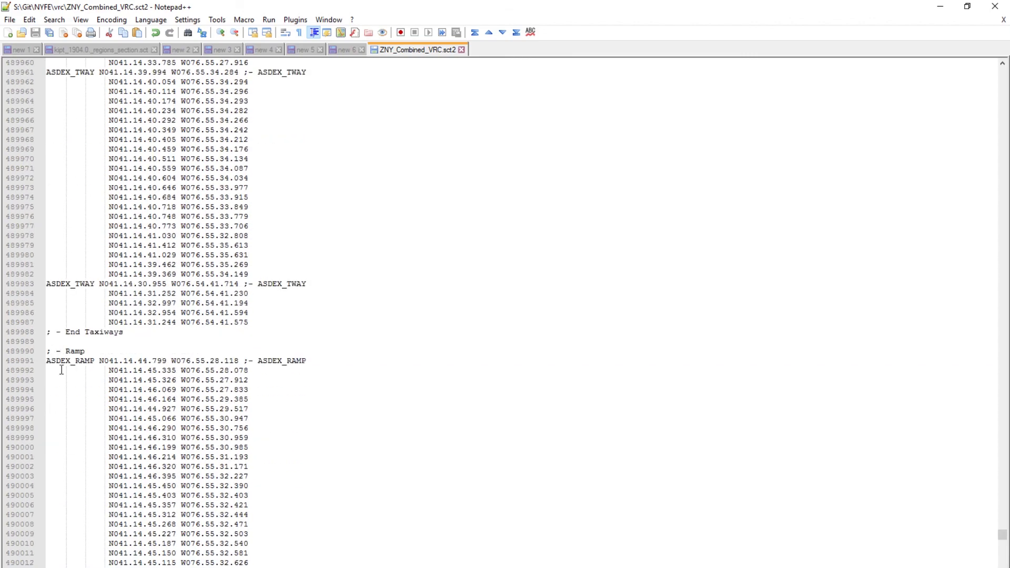
left_click(47, 362, "shift")
key("Delete")
key("Delete")
key("Delete")
key("Delete")
key("ctrl+v")
key("ctrl+s")
Switch to VRC, reload the ZNY_Combined_VRC sector file from the Git\NYFE folder, and inspect the western ramp
left_click(647, 567)
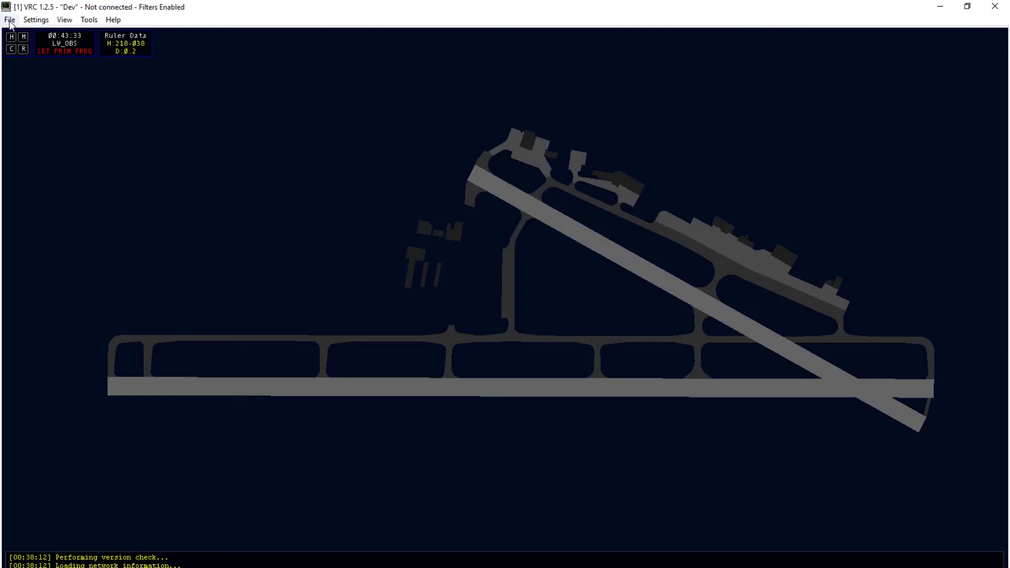
left_click(9, 20)
left_click(42, 32)
left_click(104, 54)
double_click(215, 237)
type("git")
key("Return")
key("n")
key("Return")
type("src")
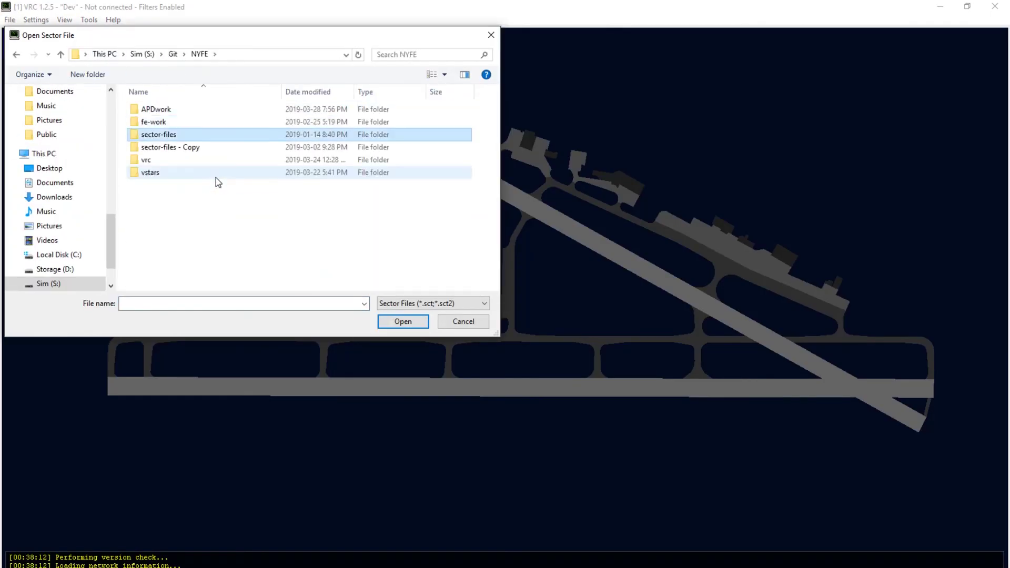
key("Return")
key("z")
key("Return")
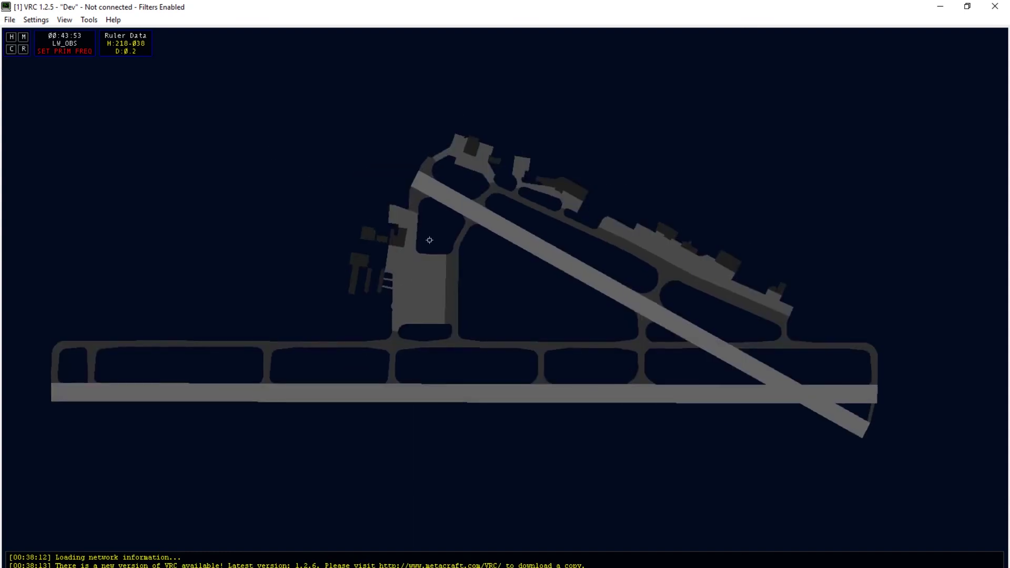
scroll(398, 295, "up", 2)
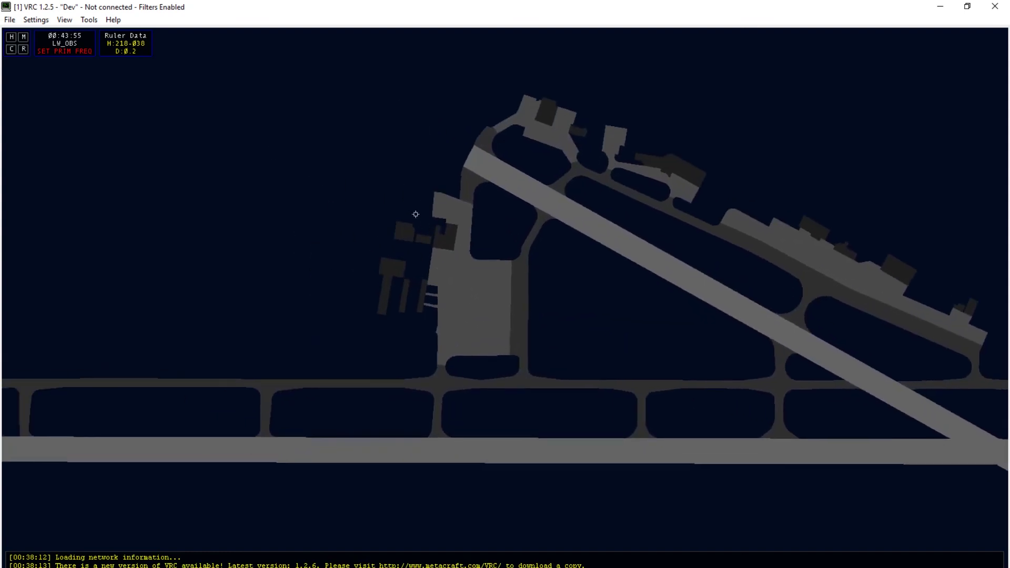
left_click_drag(384, 439, 449, 329)
scroll(491, 325, "down", 1)
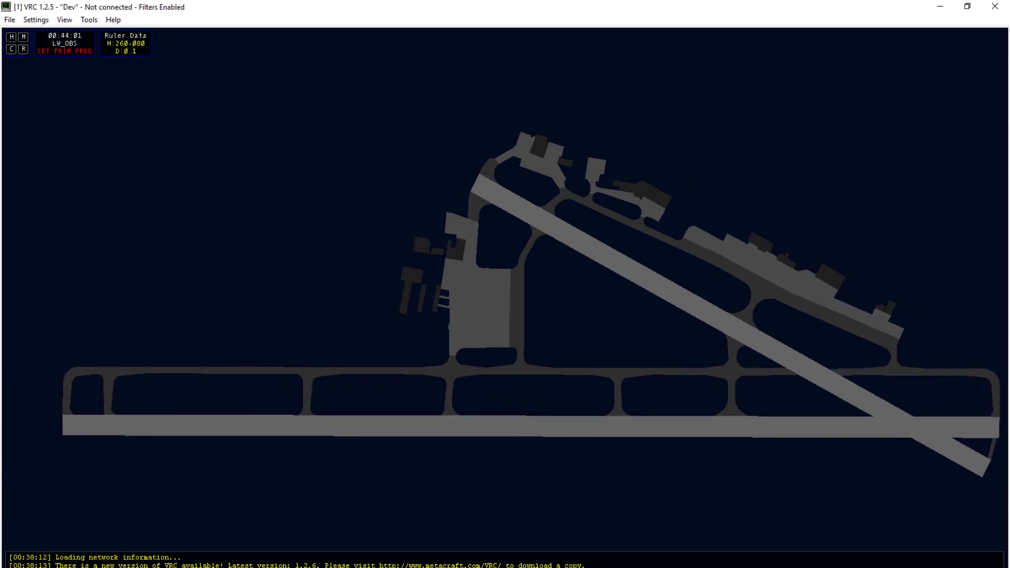
Return to AutoCAD and delete the hatch of the ramp's western part, keeping its boundary outline
left_click(724, 558)
scroll(406, 334, "up", 2)
left_click(453, 322)
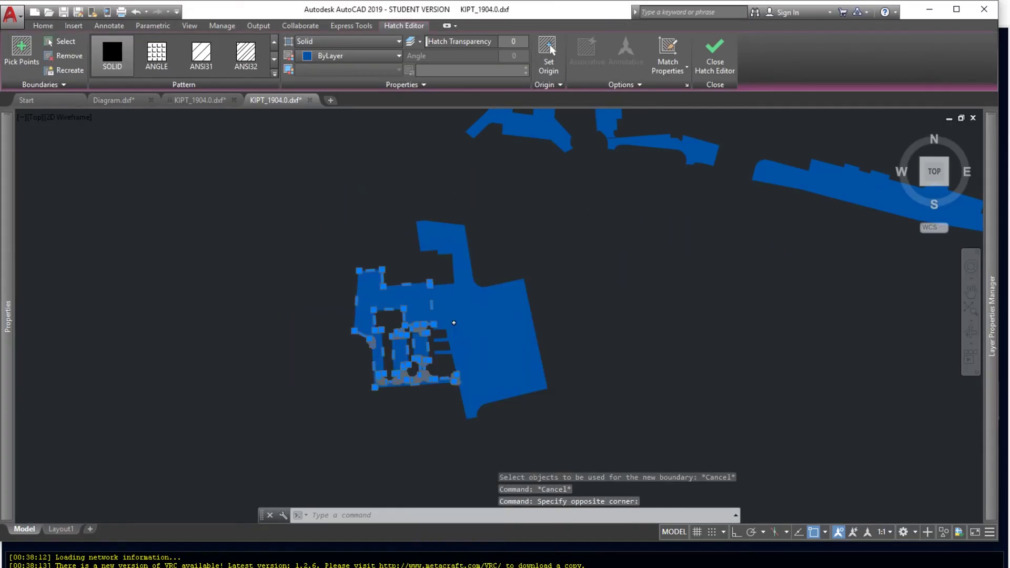
key("Delete")
scroll(395, 343, "up", 6)
middle_click_drag(396, 344, 405, 359)
middle_click_drag(319, 229, 330, 289)
Draw a dividing line from the western cutout's upper-left corner to the ramp's outer west edge
type("l")
key("Return")
left_click(365, 248)
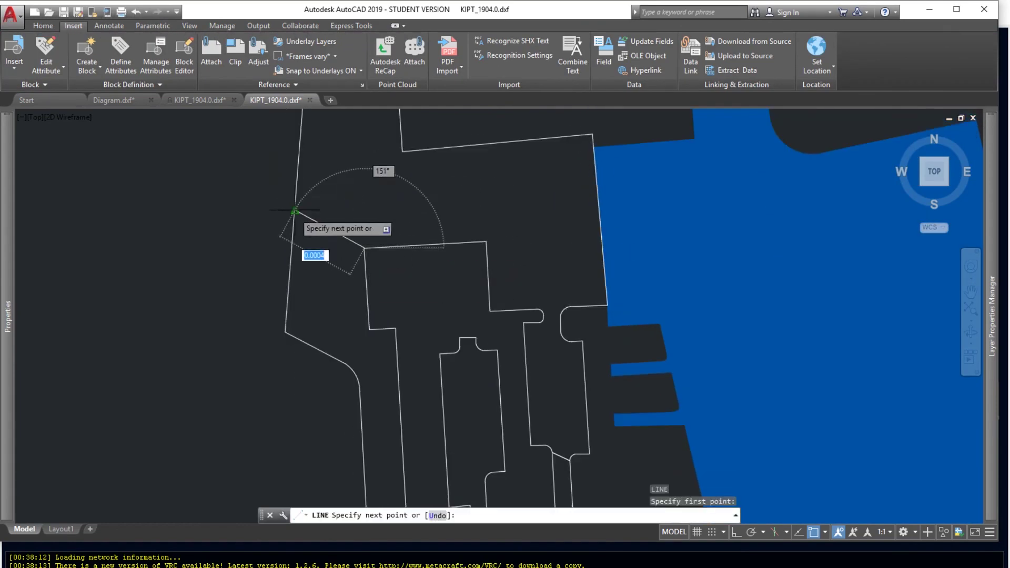
left_click(294, 212)
key("Return")
scroll(352, 202, "down", 3)
Refill the divided western ramp outline with solid hatches on the ASDEX_RAMP layer and save the drawing
left_click(352, 187)
key("Return")
scroll(453, 146, "down", 2)
left_click(138, 162)
left_click(147, 211)
key("Escape")
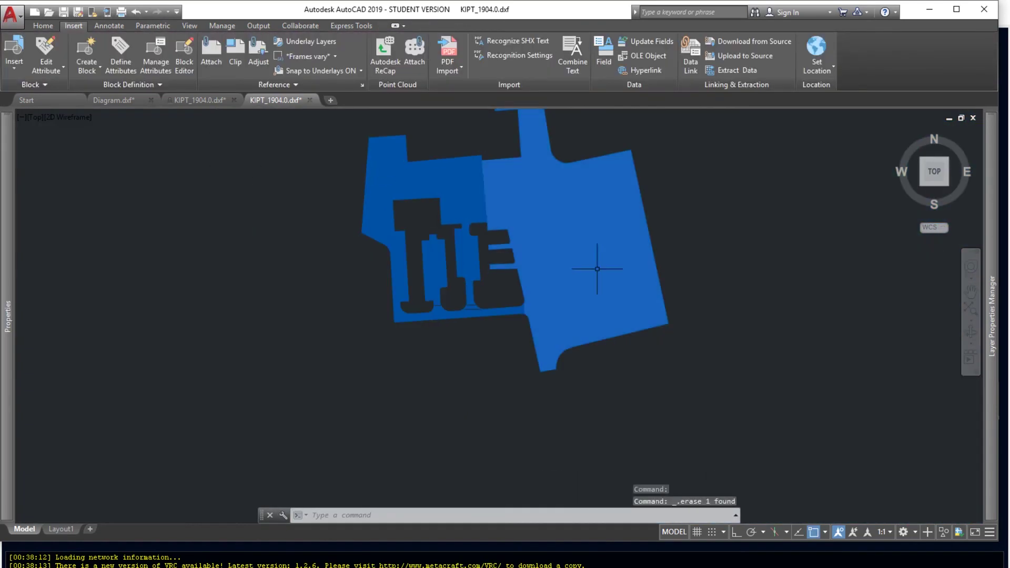
middle_click_drag(597, 268, 580, 329)
key("ctrl+s")
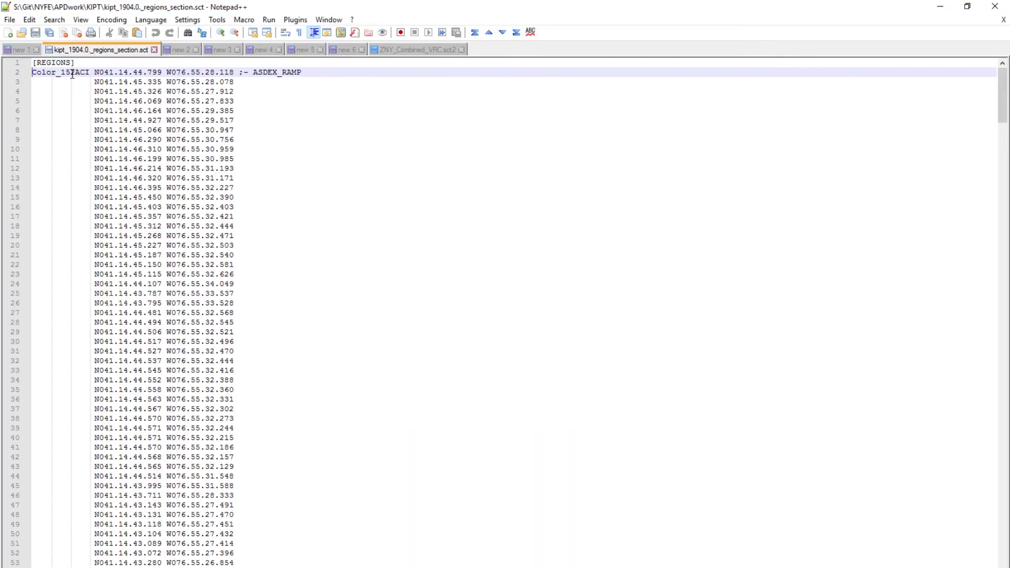
Update the KIPT ramp block in ZNY_Combined_VRC.sct2 with the regions from the newly converted drawing
scroll(169, 82, "down", 10)
key("ctrl+Tab")
scroll(286, 198, "down", 15)
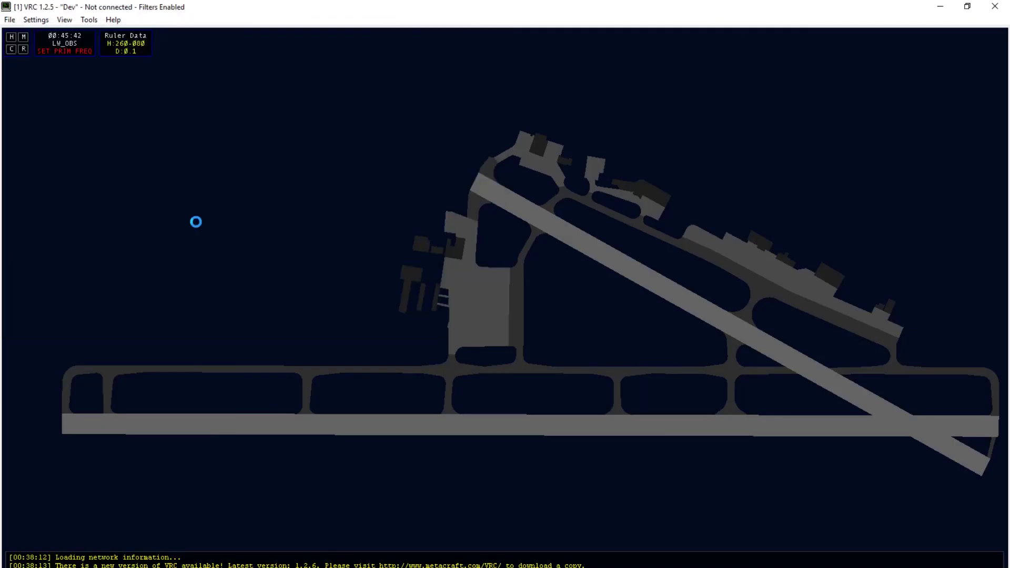
Examine the reworked western ramp, its cutouts and the surrounding buildings in VRC
scroll(196, 221, "up", 5)
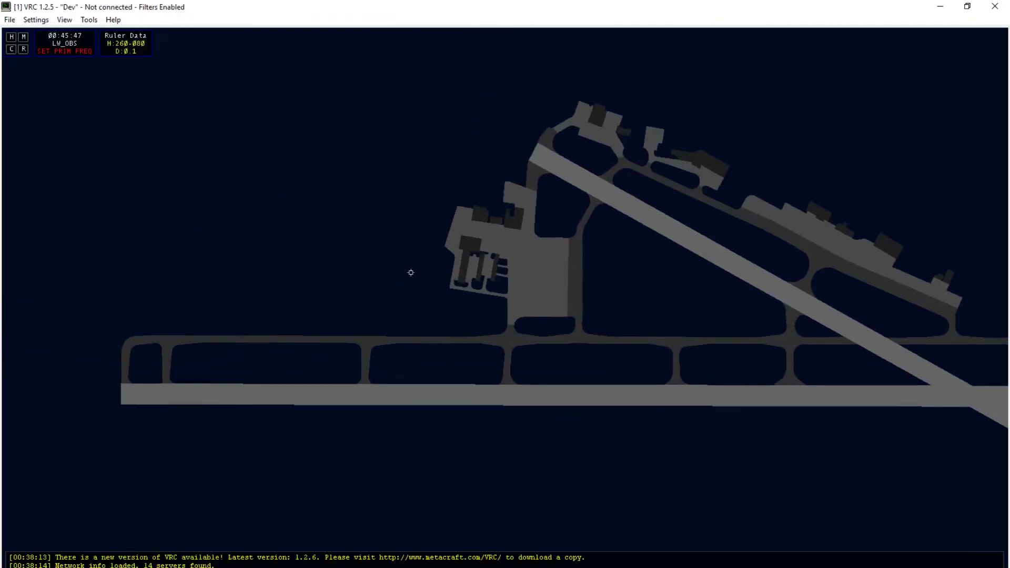
scroll(461, 271, "up", 3)
scroll(442, 265, "up", 4)
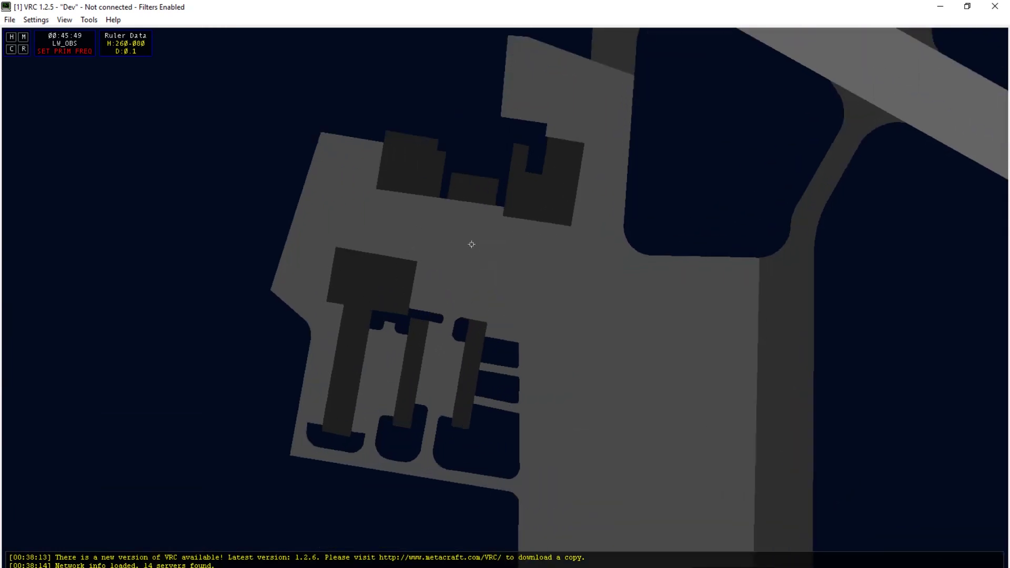
scroll(471, 244, "down", 5)
right_click_drag(572, 291, 567, 272)
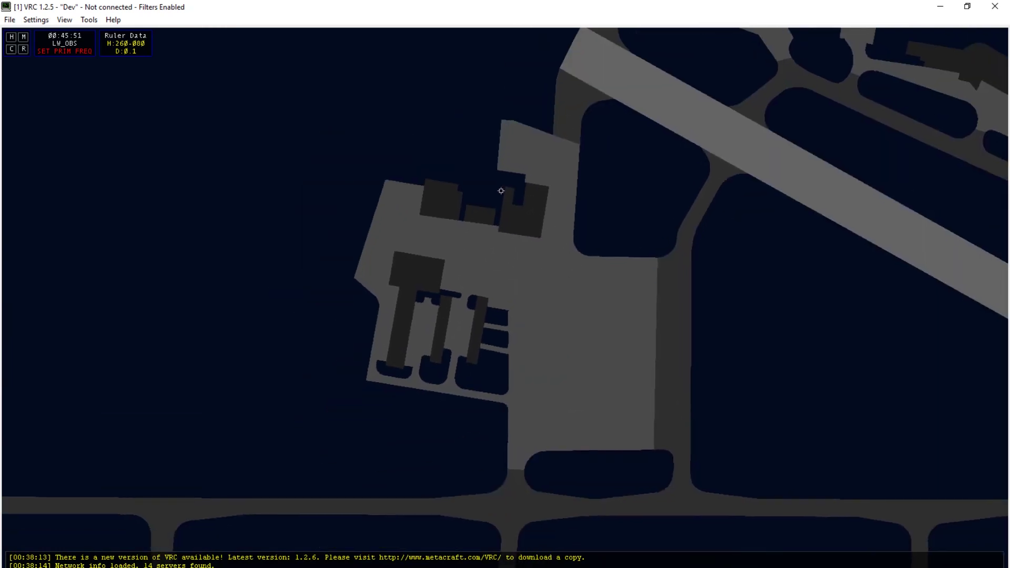
Check how the western ramp joins the neighbouring taxiways and the diagonal runway's upper end
scroll(539, 140, "down", 4)
right_click_drag(565, 174, 497, 233)
scroll(482, 290, "down", 1)
scroll(405, 296, "up", 5)
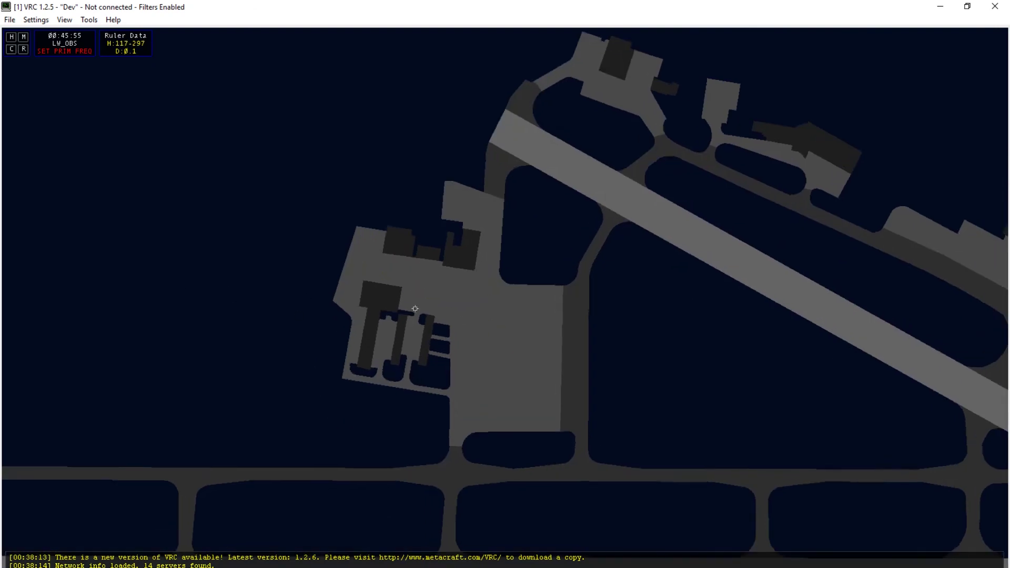
right_click_drag(351, 301, 406, 252)
scroll(424, 254, "down", 5)
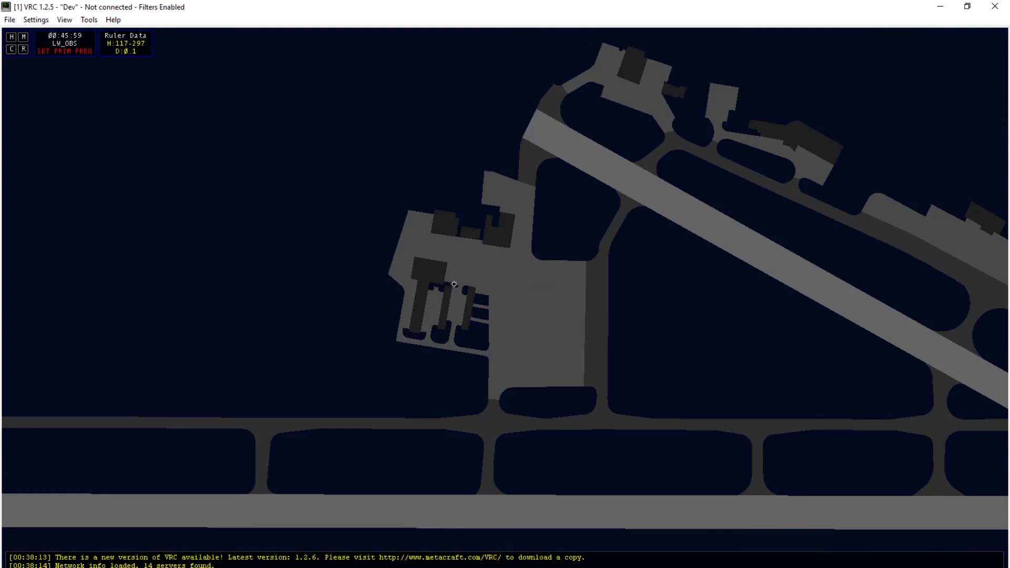
scroll(454, 284, "up", 5)
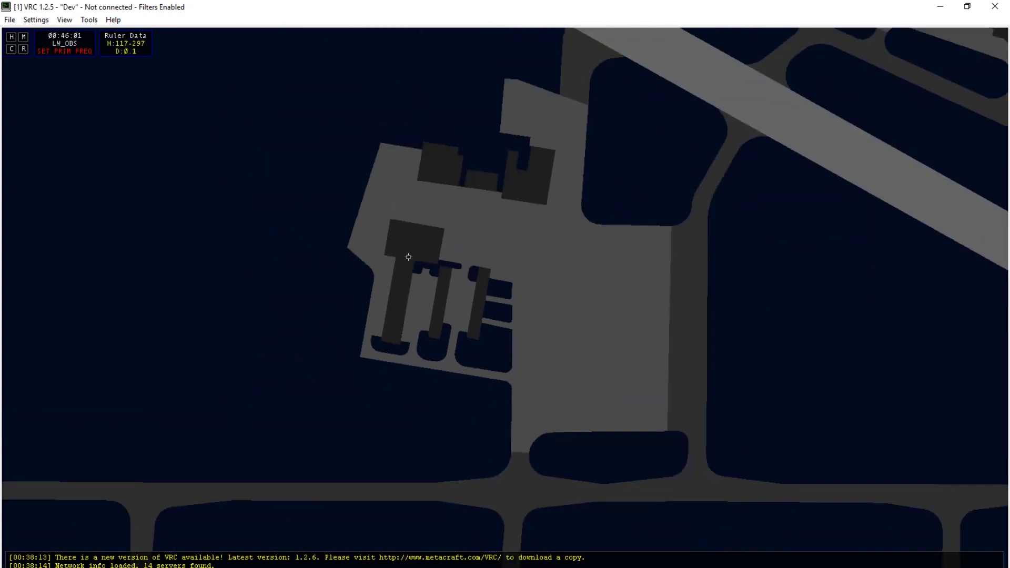
Measure a short distance across the western ramp's outer northwest edge beside the large terminal building
left_click(393, 220)
left_click(390, 221)
left_click_drag(372, 201, 356, 182)
scroll(648, 315, "down", 3)
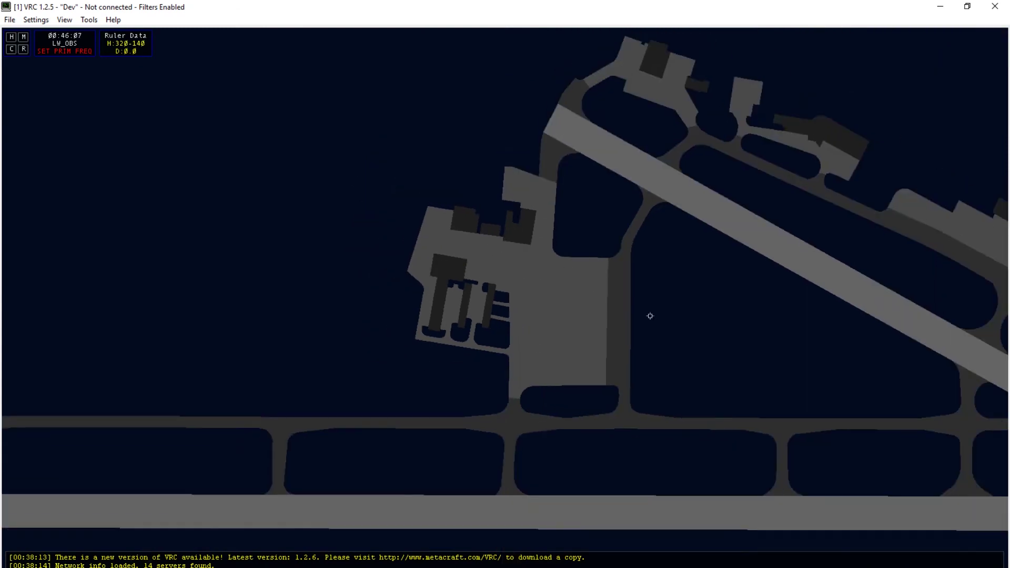
Review the complete KIPT diagram with both runways and all ramps, and dismiss the ruler readout
scroll(449, 302, "down", 2)
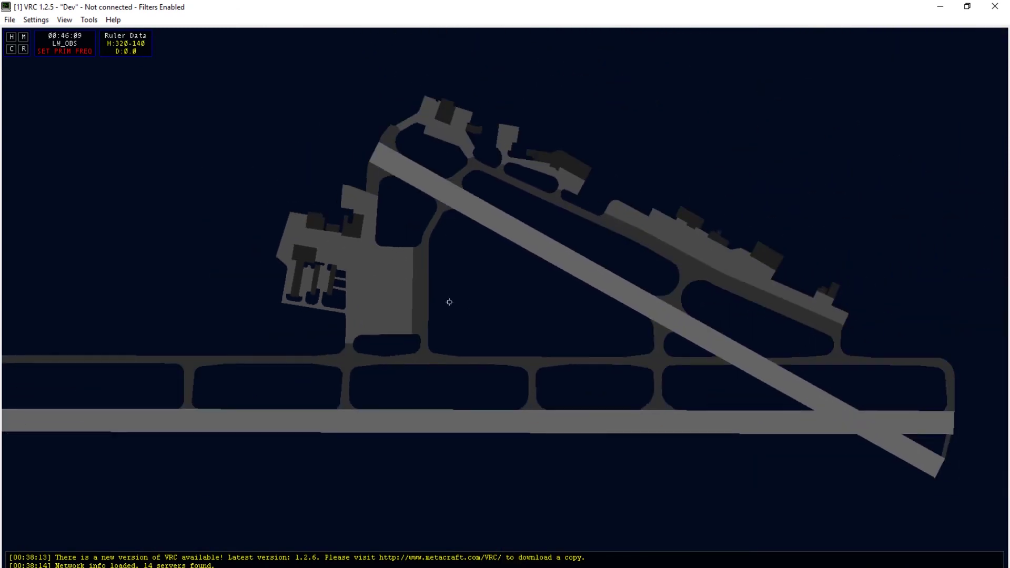
right_click_drag(448, 296, 533, 298)
scroll(533, 298, "down", 2)
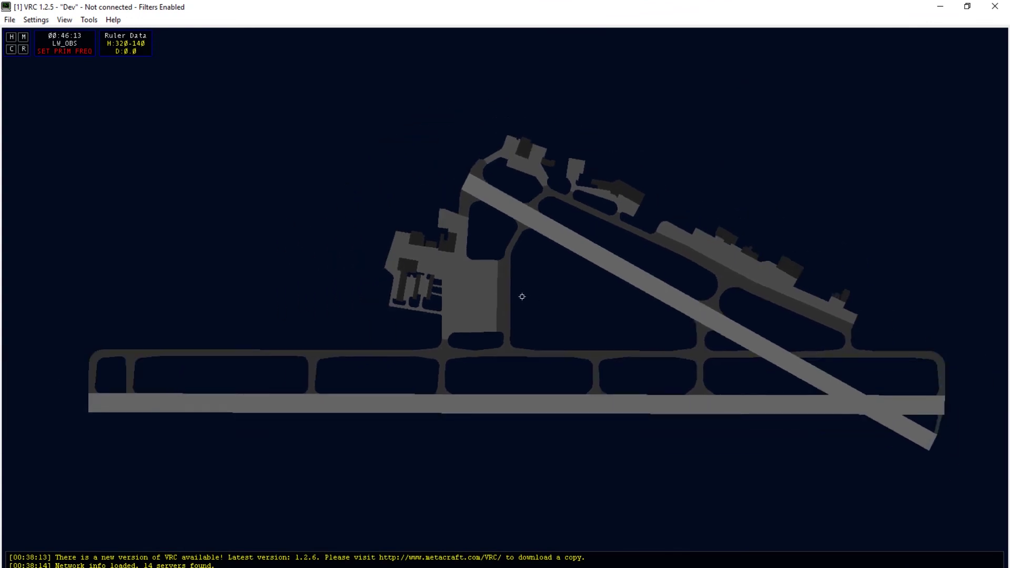
scroll(820, 272, "down", 6)
scroll(825, 275, "up", 6)
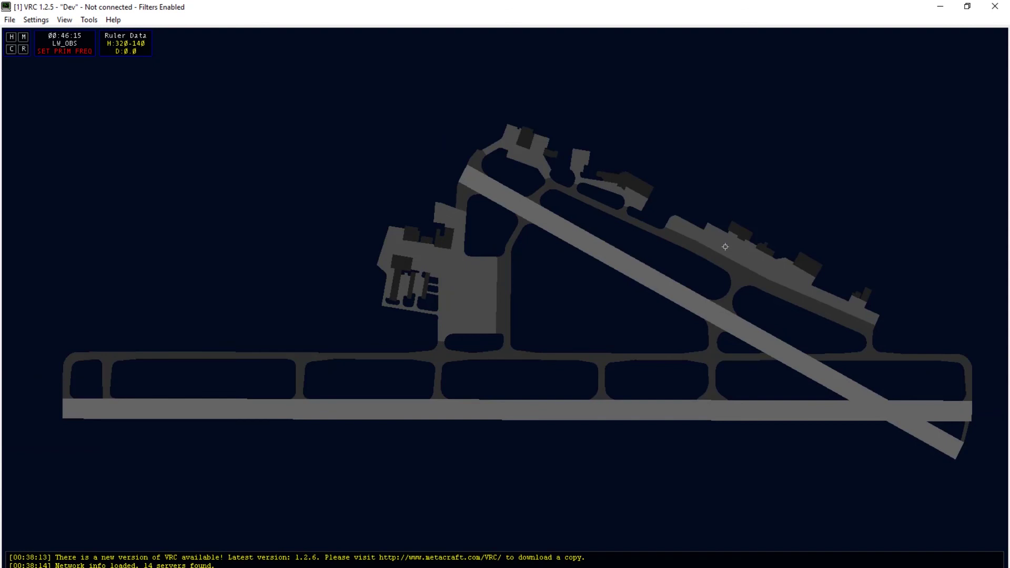
right_click_drag(725, 246, 724, 243)
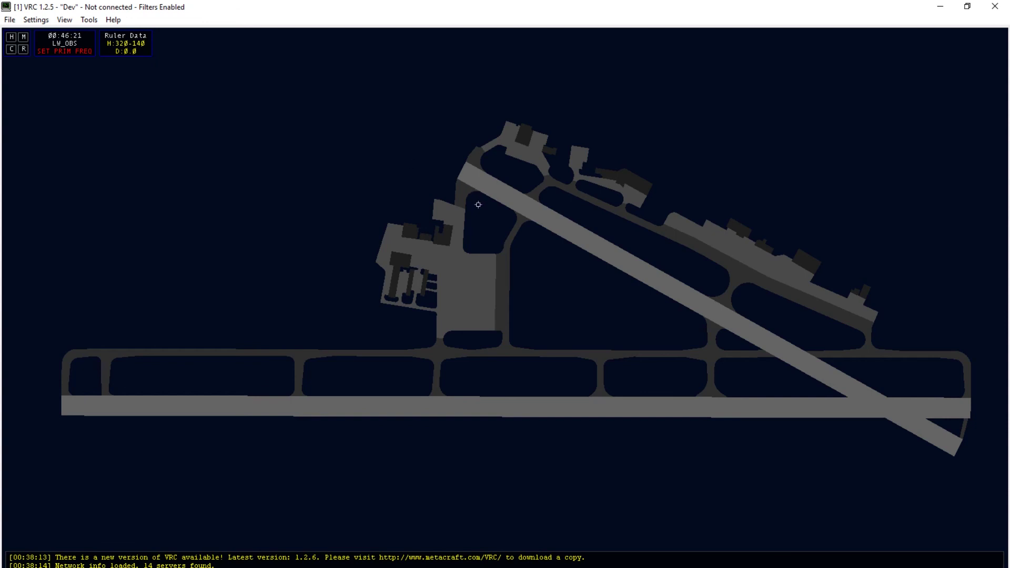
left_click(113, 46)
Inspect the finished airport rendering at overview and close range, comparing the western ramp with the rest of the field
right_click_drag(508, 254, 484, 281)
scroll(431, 248, "down", 4)
scroll(431, 249, "up", 3)
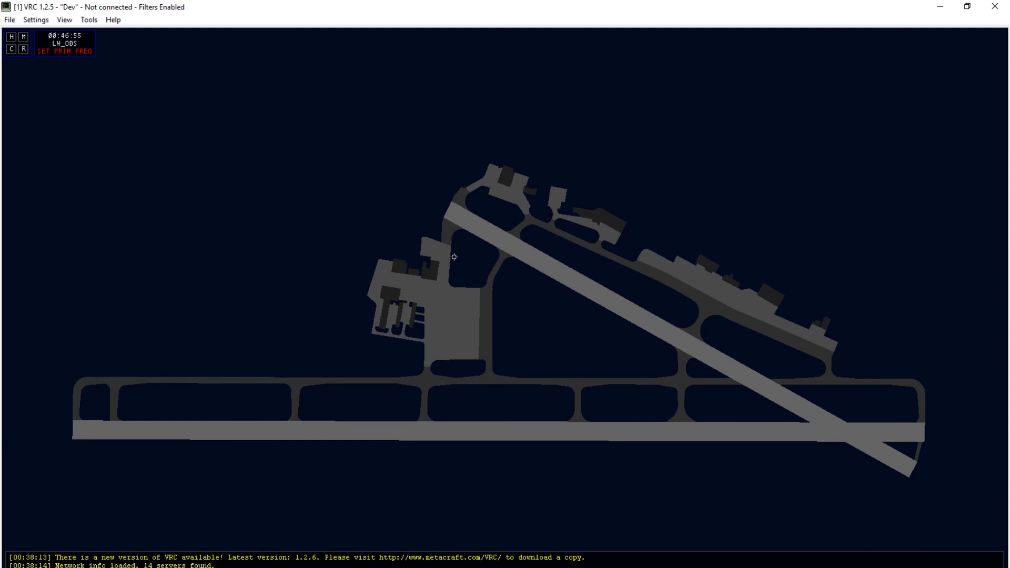
scroll(493, 152, "up", 2)
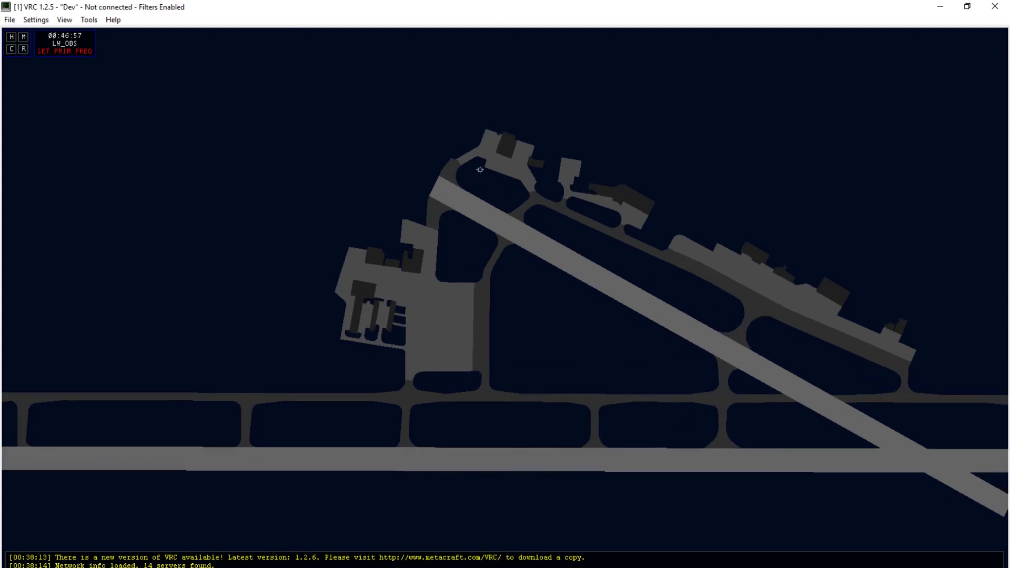
scroll(339, 361, "up", 2)
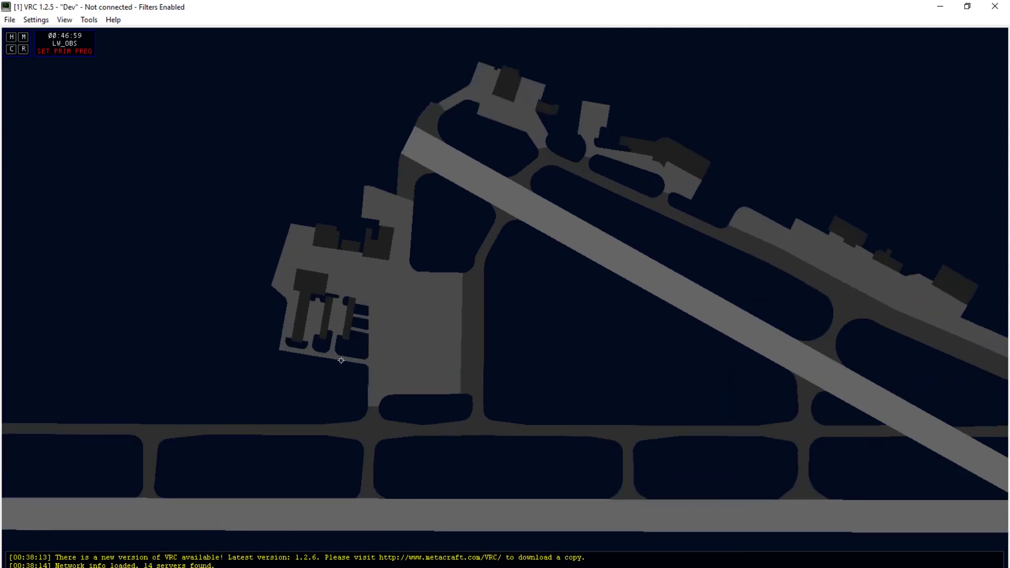
scroll(341, 360, "down", 2)
scroll(340, 360, "down", 3)
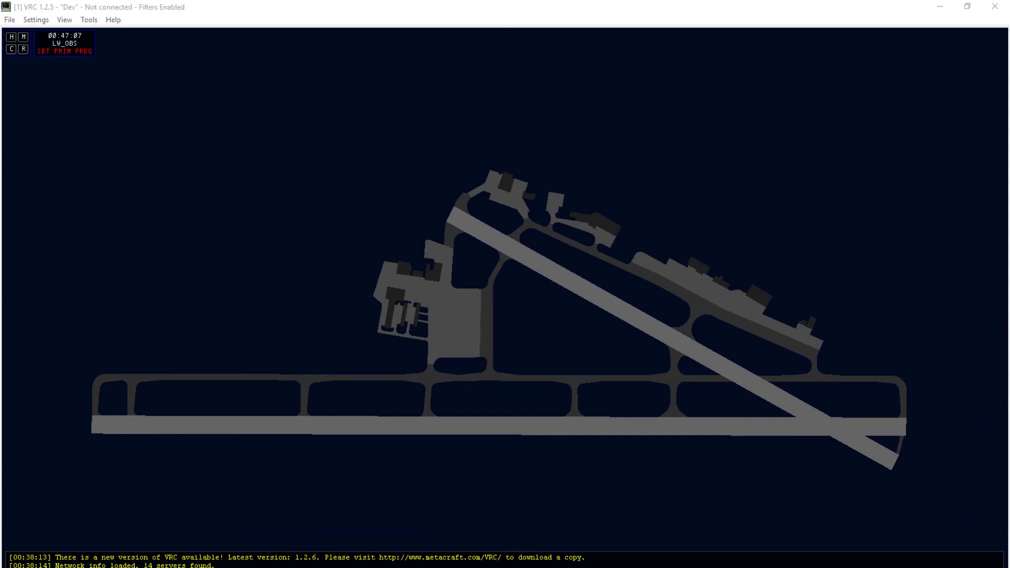
right_click_drag(320, 281, 285, 276)
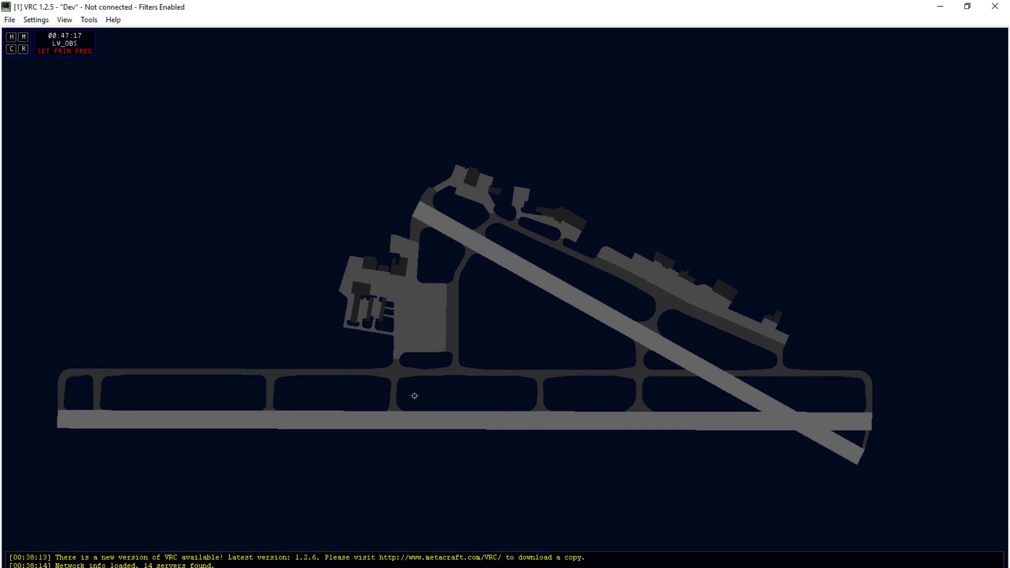
scroll(387, 317, "up", 5)
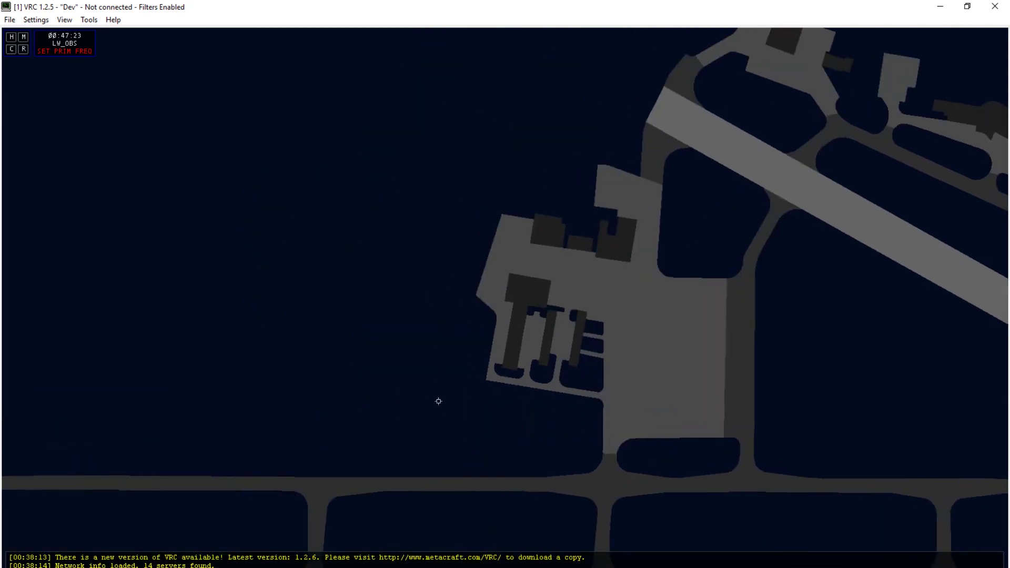
scroll(601, 316, "down", 4)
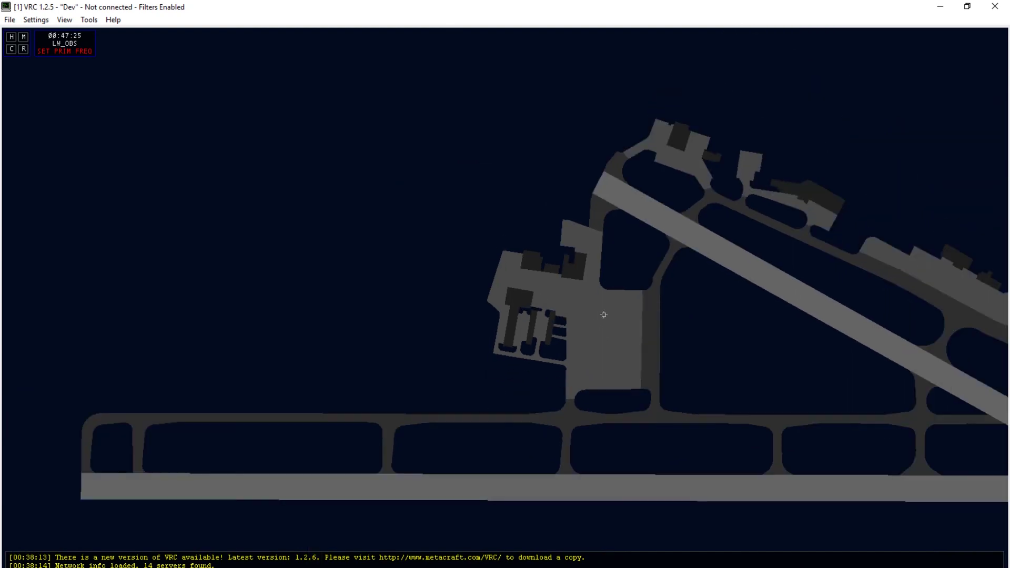
right_click_drag(651, 316, 465, 292)
scroll(458, 299, "down", 1)
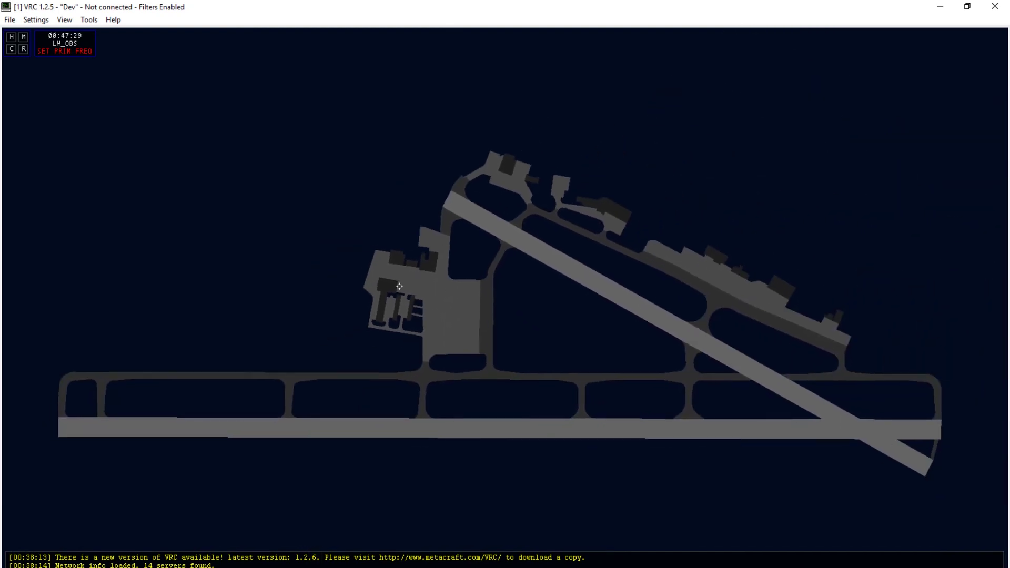